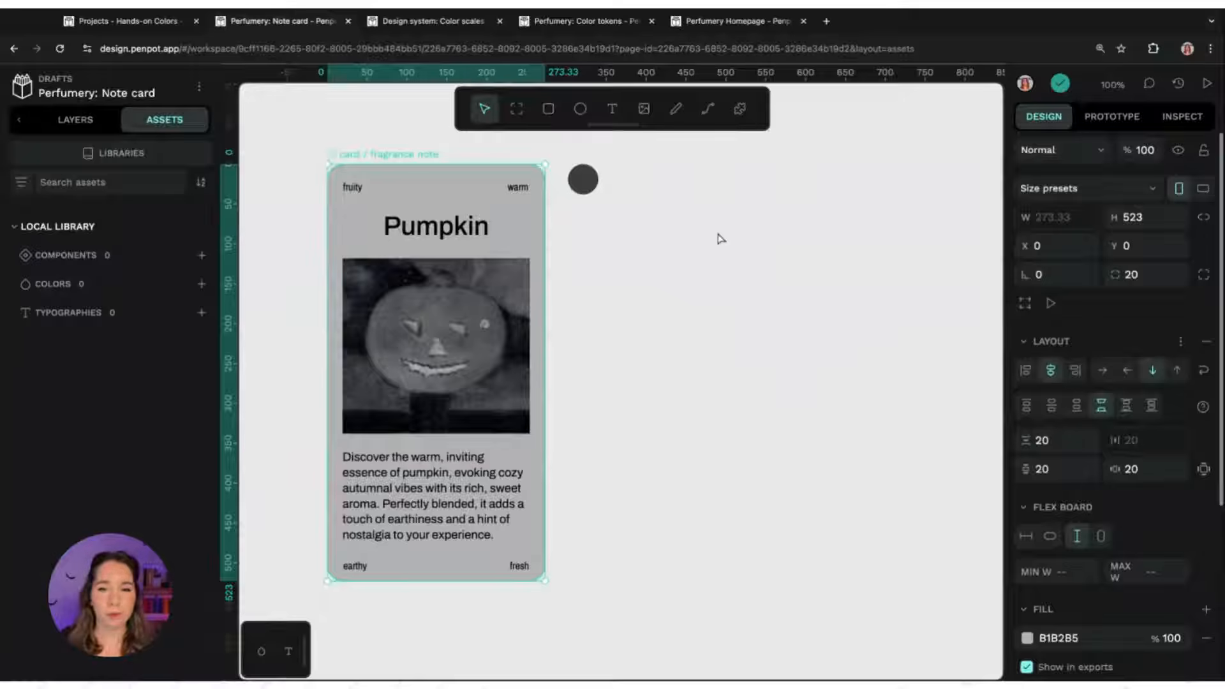
{"action": "left_click", "coordinate": [548, 109]}
{"action": "mouse_move", "coordinate": [624, 236]}
{"action": "left_mouse_down"}
{"action": "mouse_move", "coordinate": [802, 497]}
{"action": "mouse_move", "coordinate": [857, 541]}
{"action": "left_mouse_up"}
{"action": "left_click_drag", "start_coordinate": [803, 347], "coordinate": [793, 326]}
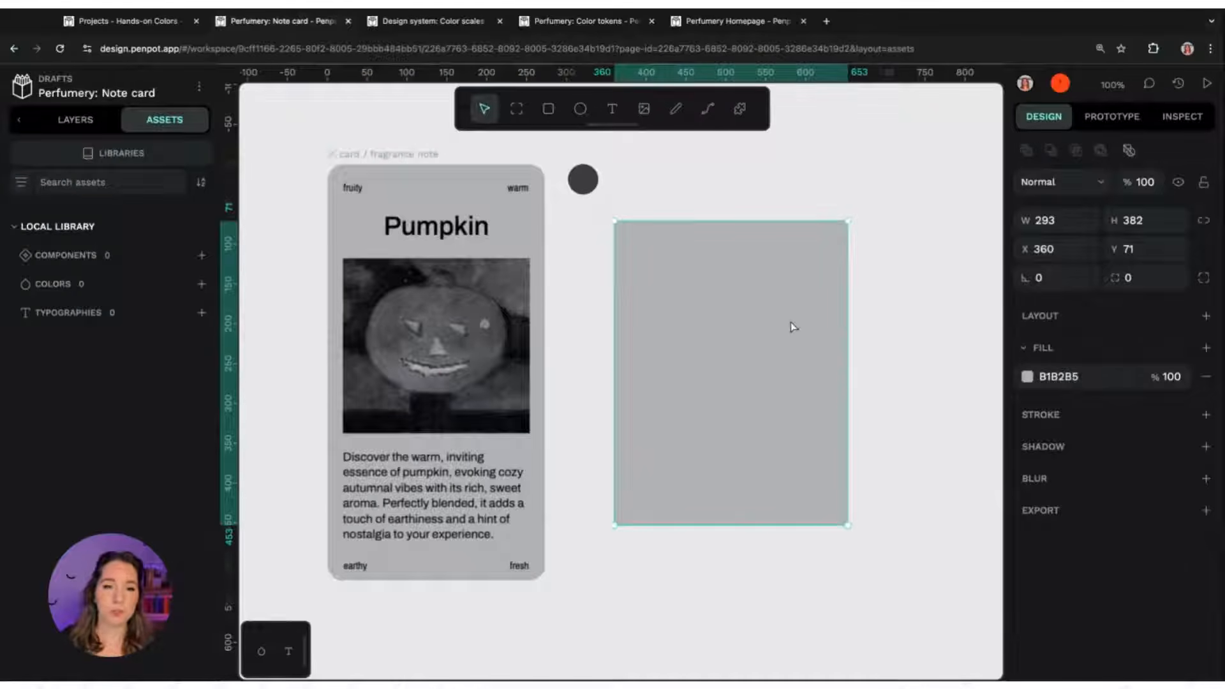
{"action": "key", "text": "Delete"}
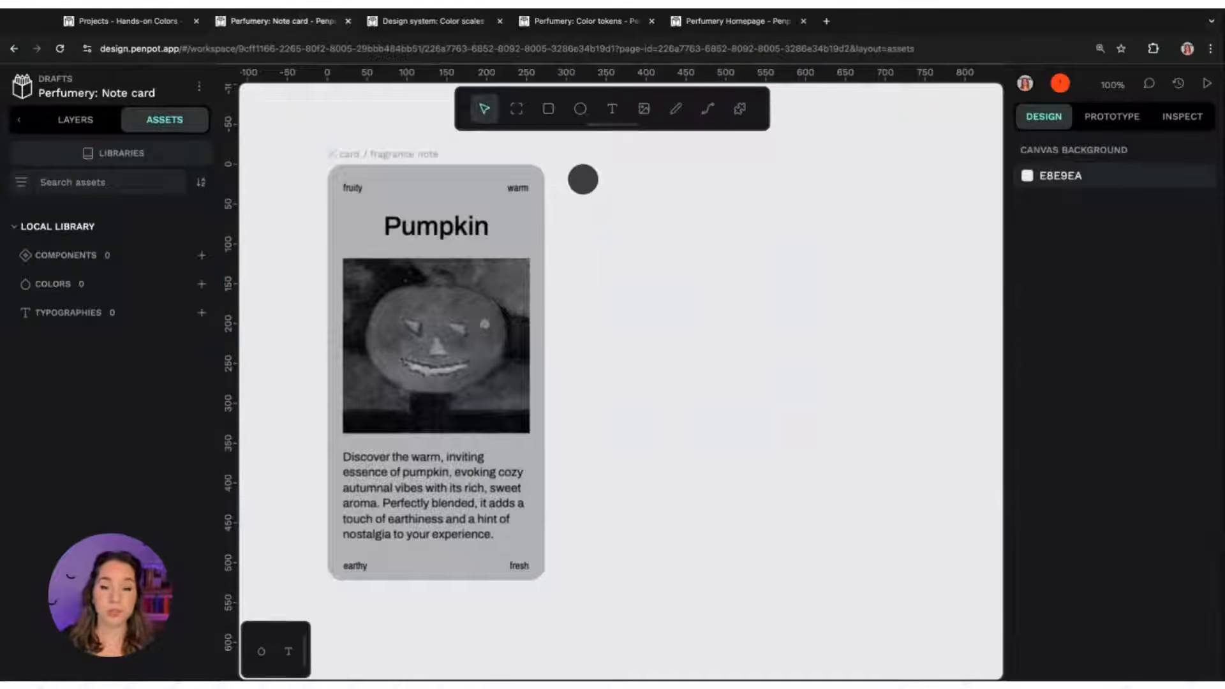
Select the card / fragrance note board and examine its fill hex code
{"action": "left_click", "coordinate": [421, 169]}
{"action": "scroll", "coordinate": [1127, 428], "scroll_direction": "down", "scroll_amount": 2}
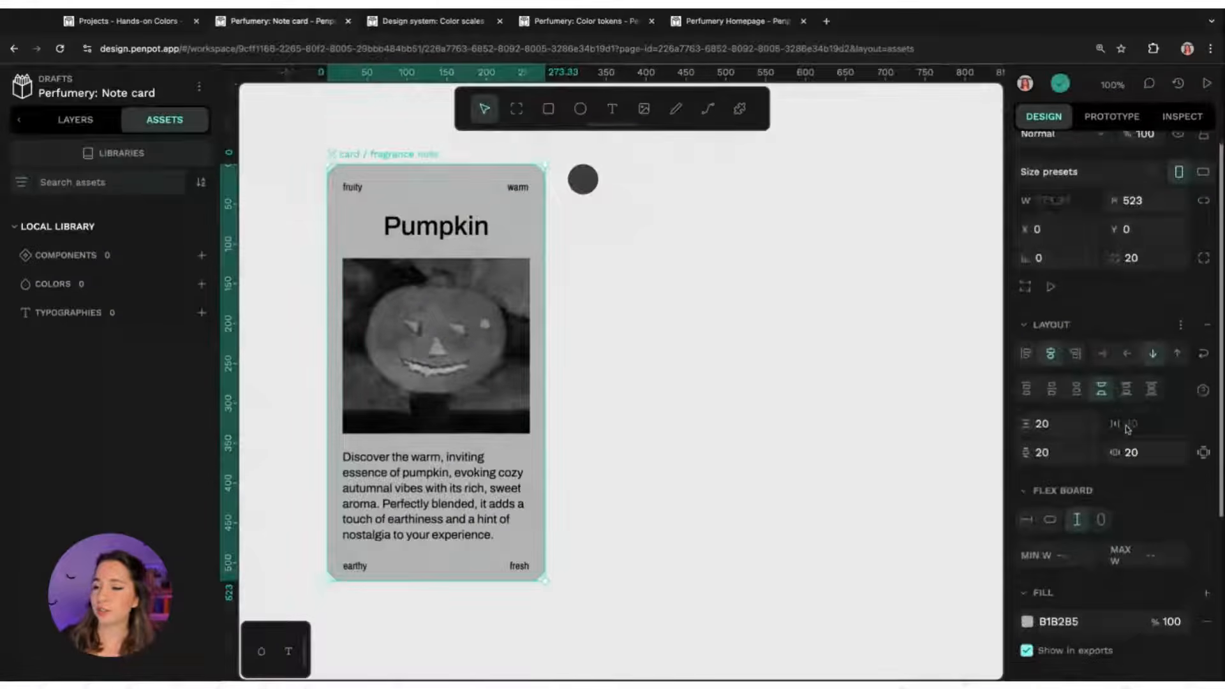
{"action": "scroll", "coordinate": [1127, 429], "scroll_direction": "down", "scroll_amount": 2}
{"action": "scroll", "coordinate": [1116, 344], "scroll_direction": "down", "scroll_amount": 2}
{"action": "scroll", "coordinate": [1115, 338], "scroll_direction": "down", "scroll_amount": 3}
{"action": "left_click", "coordinate": [1059, 382]}
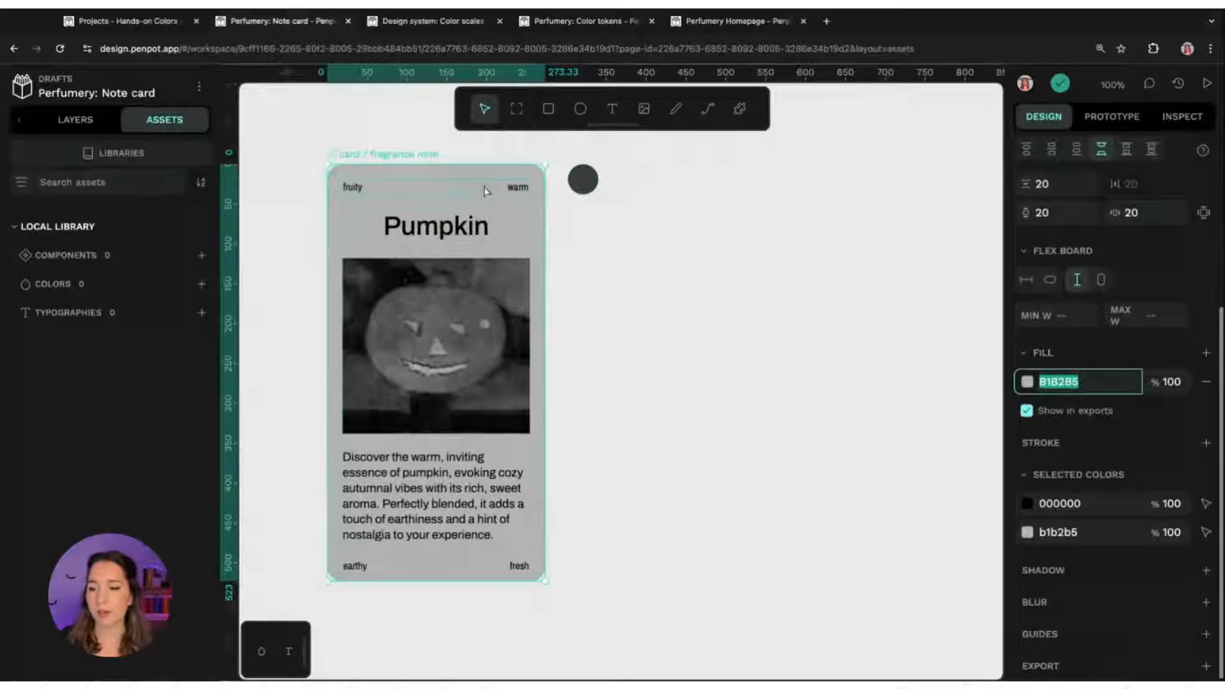
{"action": "scroll", "coordinate": [1085, 359], "scroll_direction": "down", "scroll_amount": 1}
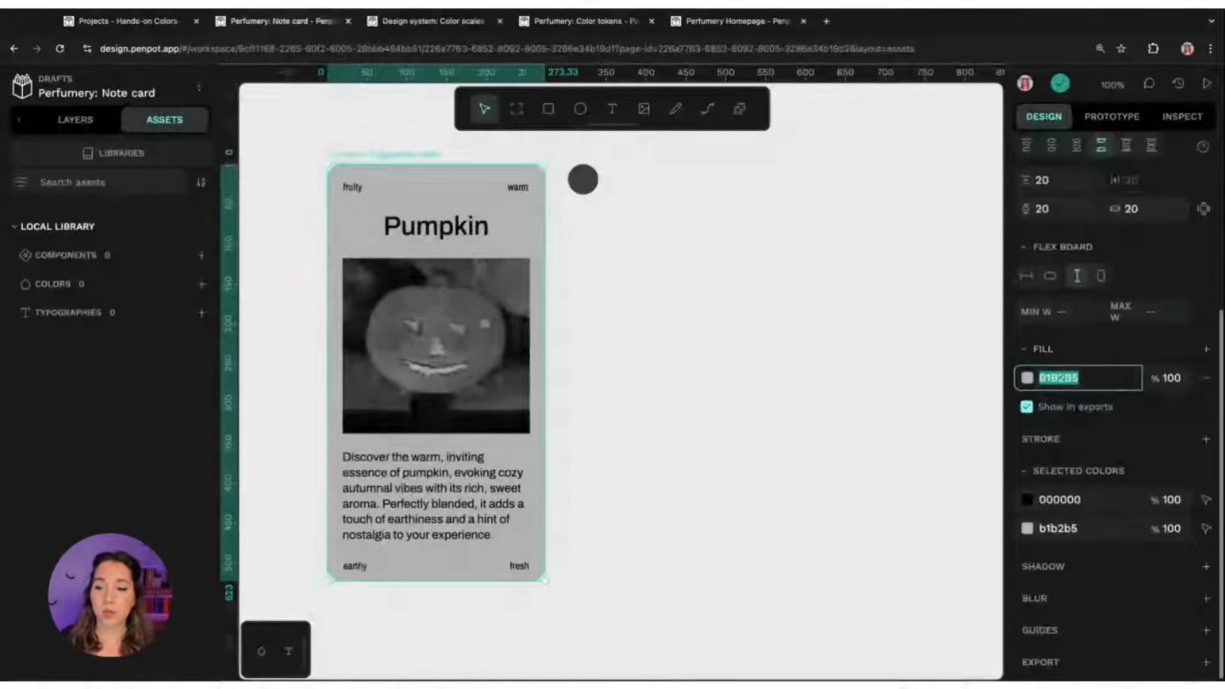
{"action": "left_click", "coordinate": [1057, 381]}
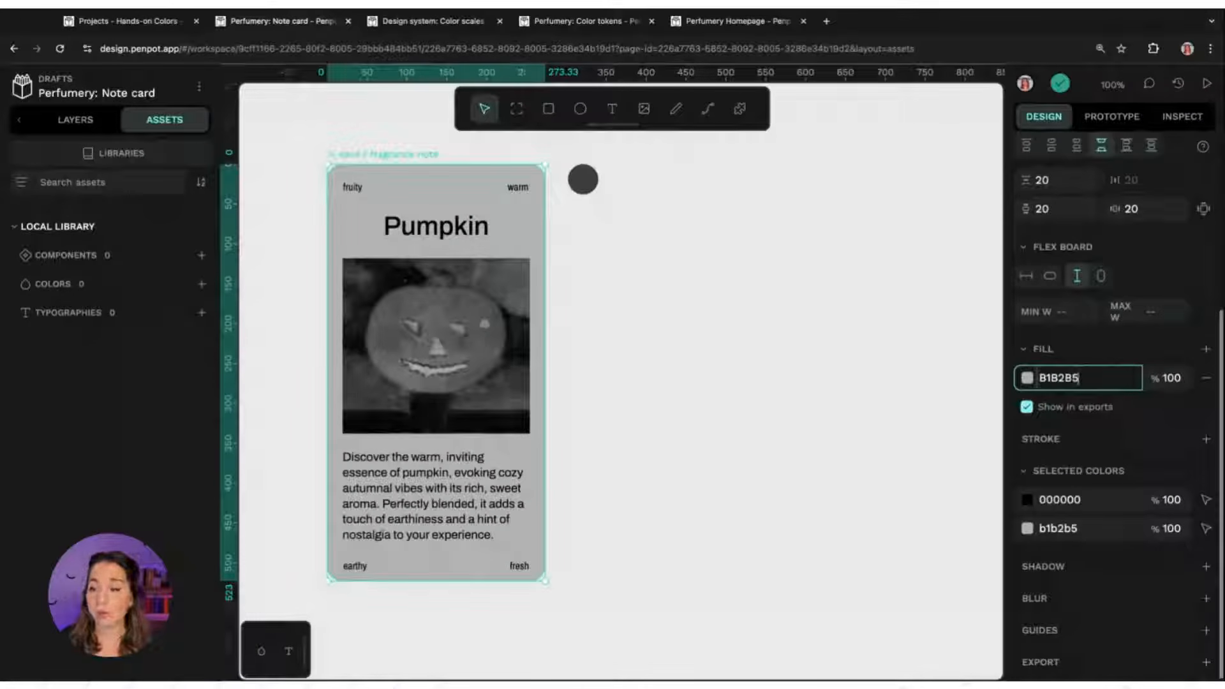
{"action": "key", "text": "shift+Left"}
{"action": "key", "text": "shift+Left"}
{"action": "key", "text": "shift+Left"}
{"action": "key", "text": "shift+Left"}
{"action": "key", "text": "shift+Left"}
{"action": "key", "text": "shift+Left"}
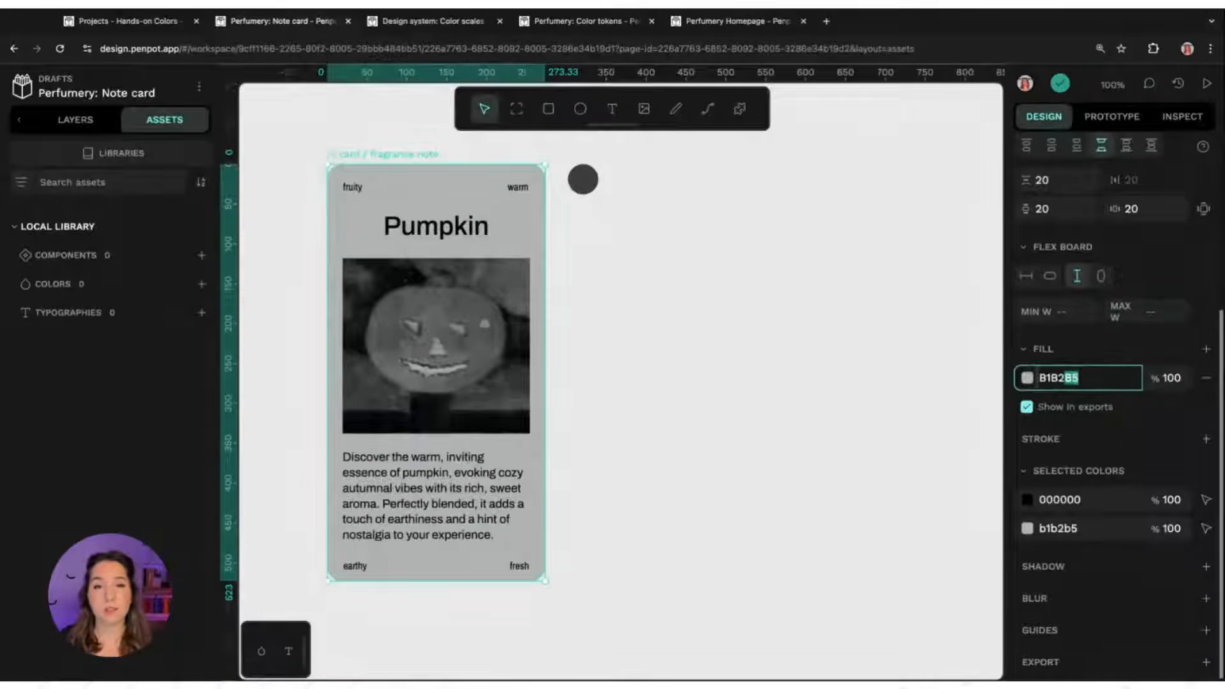
{"action": "key", "text": "Return"}
{"action": "left_click", "coordinate": [1089, 378]}
{"action": "left_click", "coordinate": [1099, 359]}
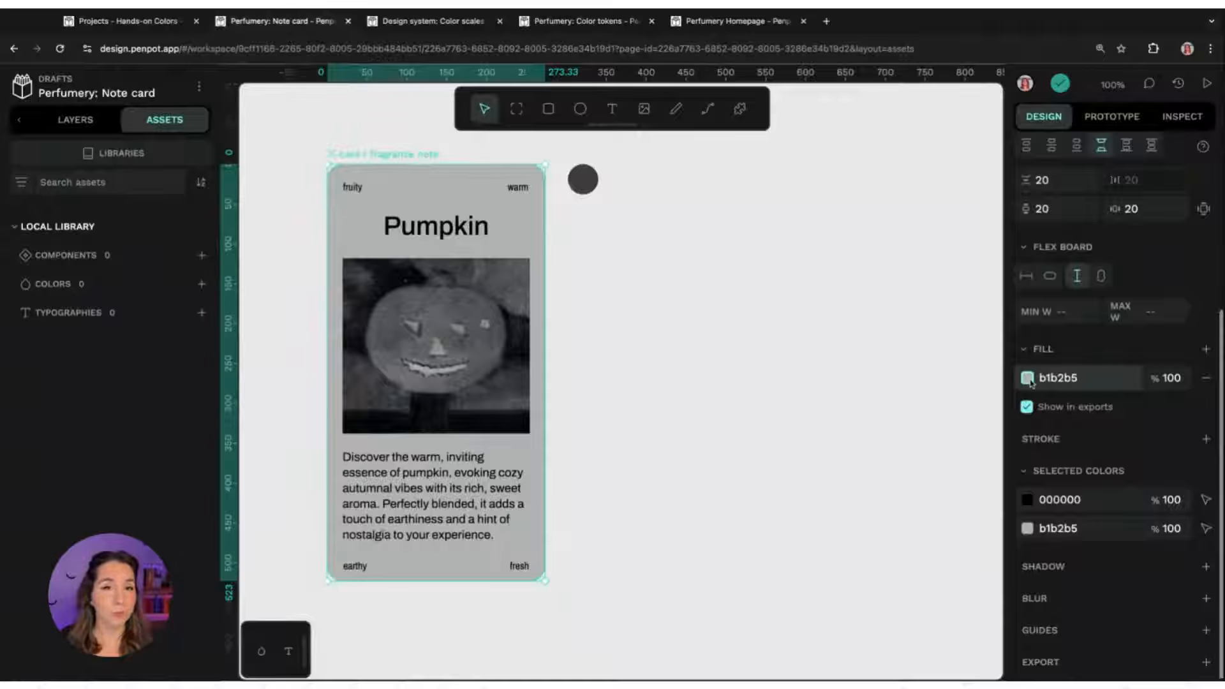
Change the card board's fill colour to 529690 using the colour picker's shade area and hue slider
{"action": "left_click", "coordinate": [1027, 378]}
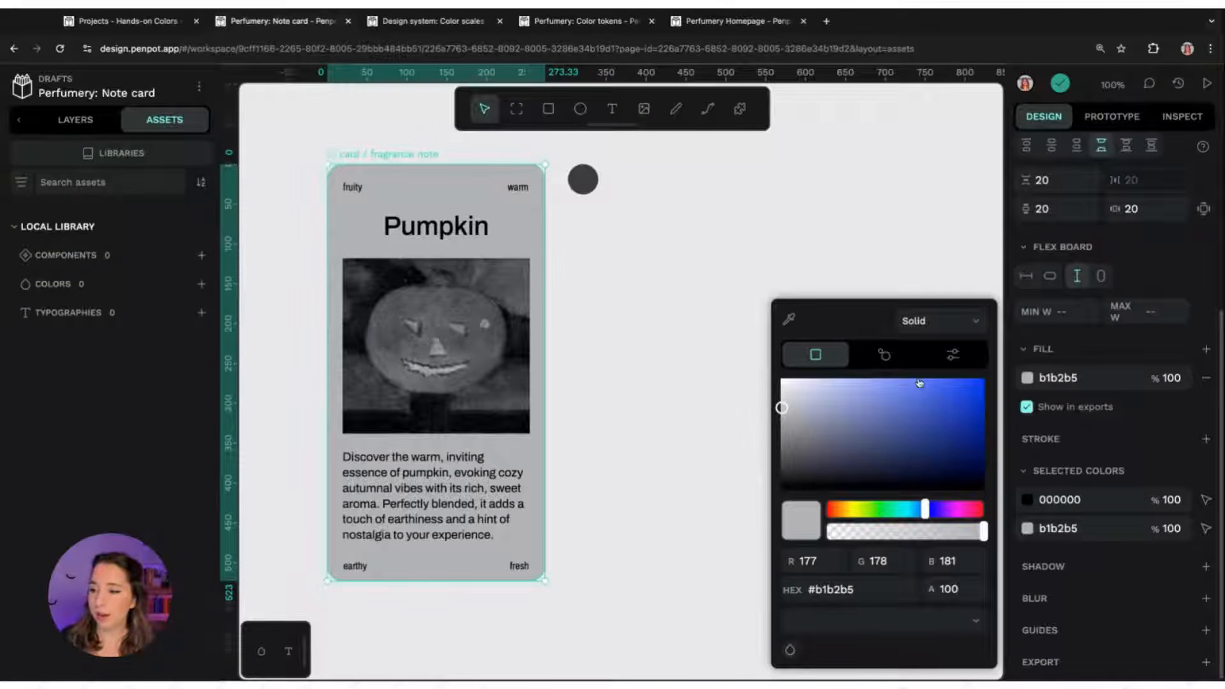
{"action": "left_click", "coordinate": [876, 436]}
{"action": "mouse_move", "coordinate": [875, 436]}
{"action": "left_mouse_down"}
{"action": "mouse_move", "coordinate": [916, 430]}
{"action": "mouse_move", "coordinate": [930, 399]}
{"action": "mouse_move", "coordinate": [899, 400]}
{"action": "mouse_move", "coordinate": [848, 438]}
{"action": "mouse_move", "coordinate": [840, 408]}
{"action": "mouse_move", "coordinate": [913, 437]}
{"action": "mouse_move", "coordinate": [842, 438]}
{"action": "mouse_move", "coordinate": [826, 399]}
{"action": "mouse_move", "coordinate": [817, 432]}
{"action": "mouse_move", "coordinate": [878, 433]}
{"action": "mouse_move", "coordinate": [925, 395]}
{"action": "mouse_move", "coordinate": [905, 422]}
{"action": "mouse_move", "coordinate": [840, 426]}
{"action": "mouse_move", "coordinate": [869, 421]}
{"action": "left_mouse_up"}
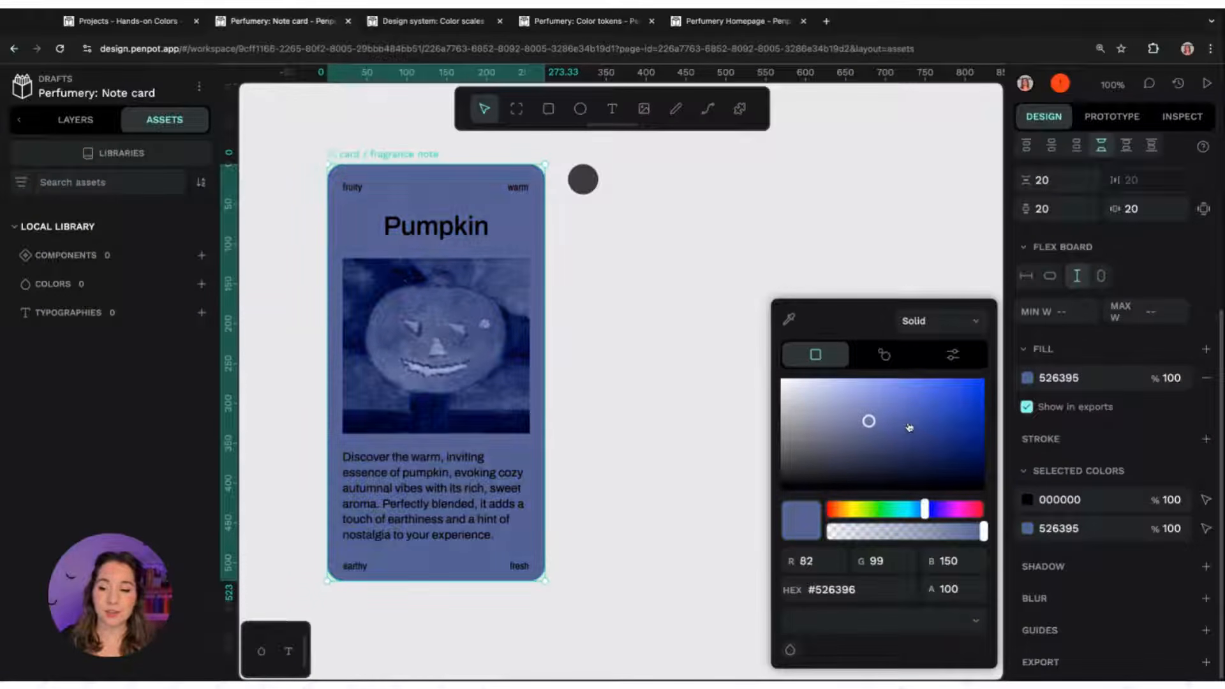
{"action": "mouse_move", "coordinate": [926, 516]}
{"action": "left_mouse_down"}
{"action": "mouse_move", "coordinate": [825, 509]}
{"action": "mouse_move", "coordinate": [903, 509]}
{"action": "left_mouse_up"}
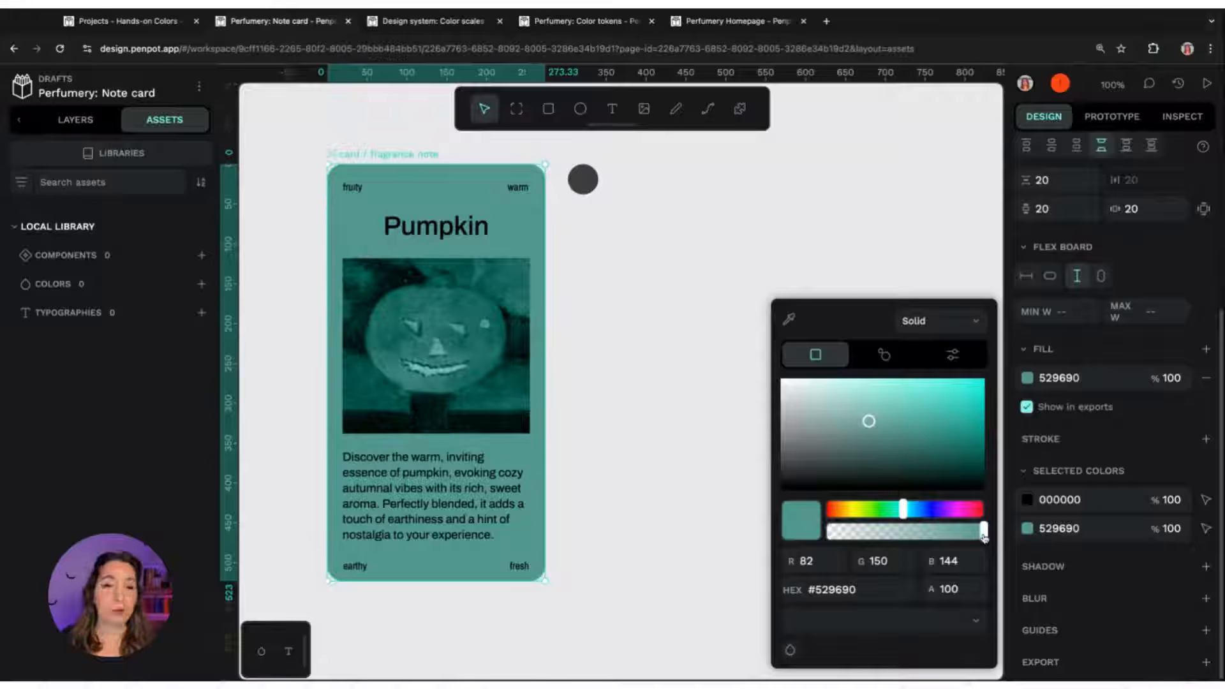
Try lowering the fill's opacity to 40.5% and restore it to 100% before closing the picker
{"action": "mouse_move", "coordinate": [983, 530]}
{"action": "left_mouse_down"}
{"action": "mouse_move", "coordinate": [855, 531]}
{"action": "mouse_move", "coordinate": [983, 531]}
{"action": "left_mouse_up"}
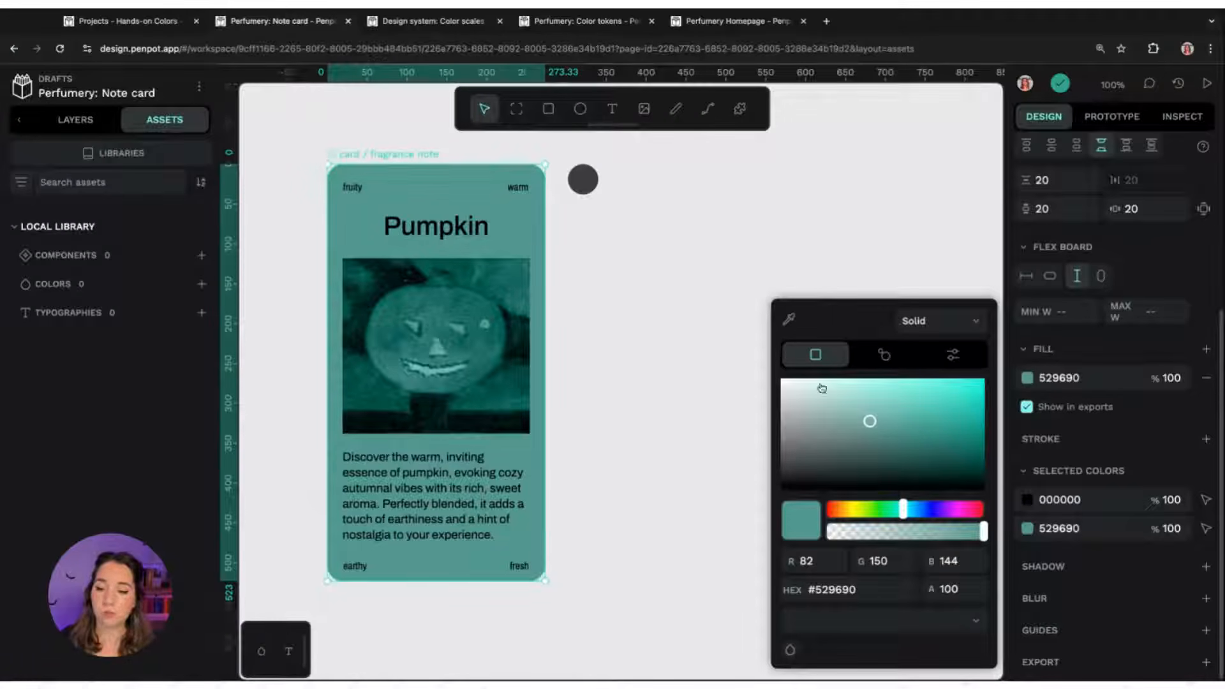
{"action": "left_click_drag", "start_coordinate": [983, 530], "coordinate": [891, 533]}
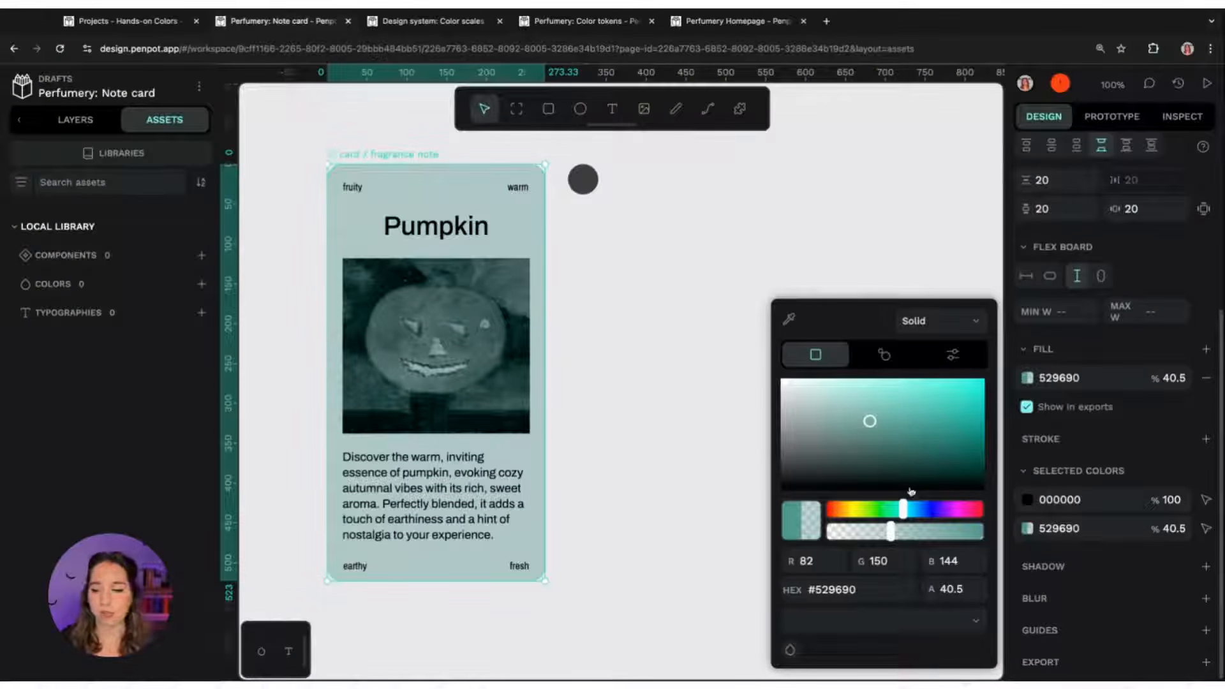
{"action": "left_click_drag", "start_coordinate": [892, 532], "coordinate": [983, 532]}
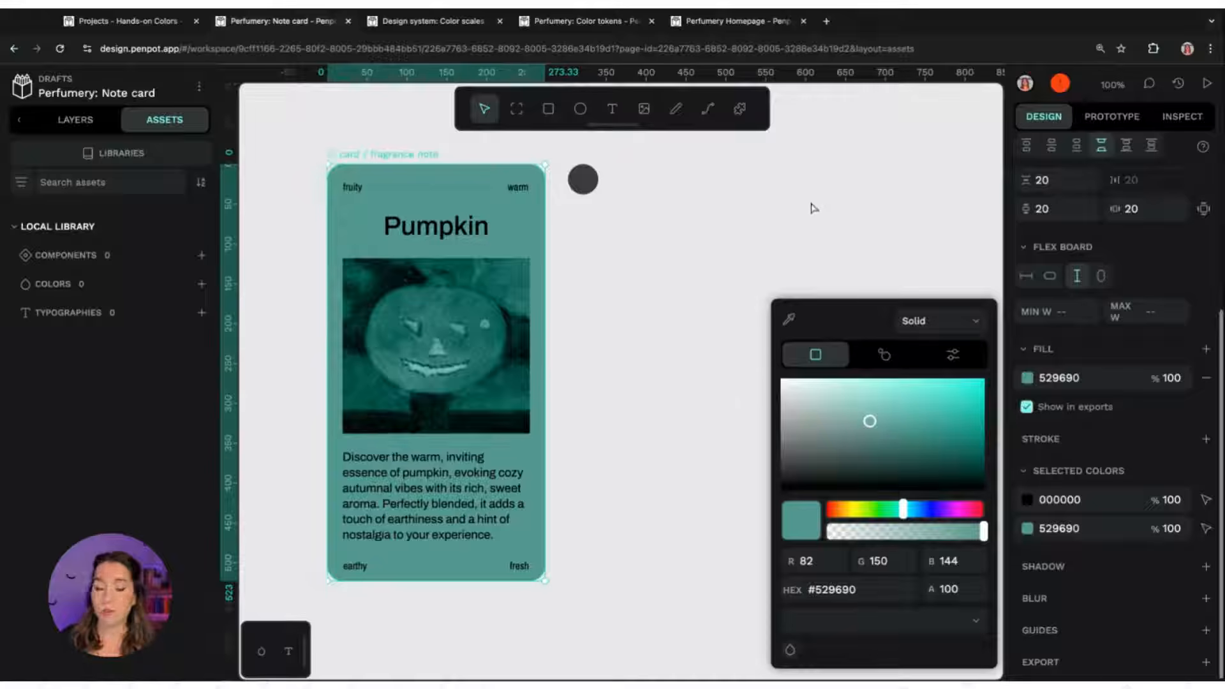
{"action": "left_click", "coordinate": [683, 273]}
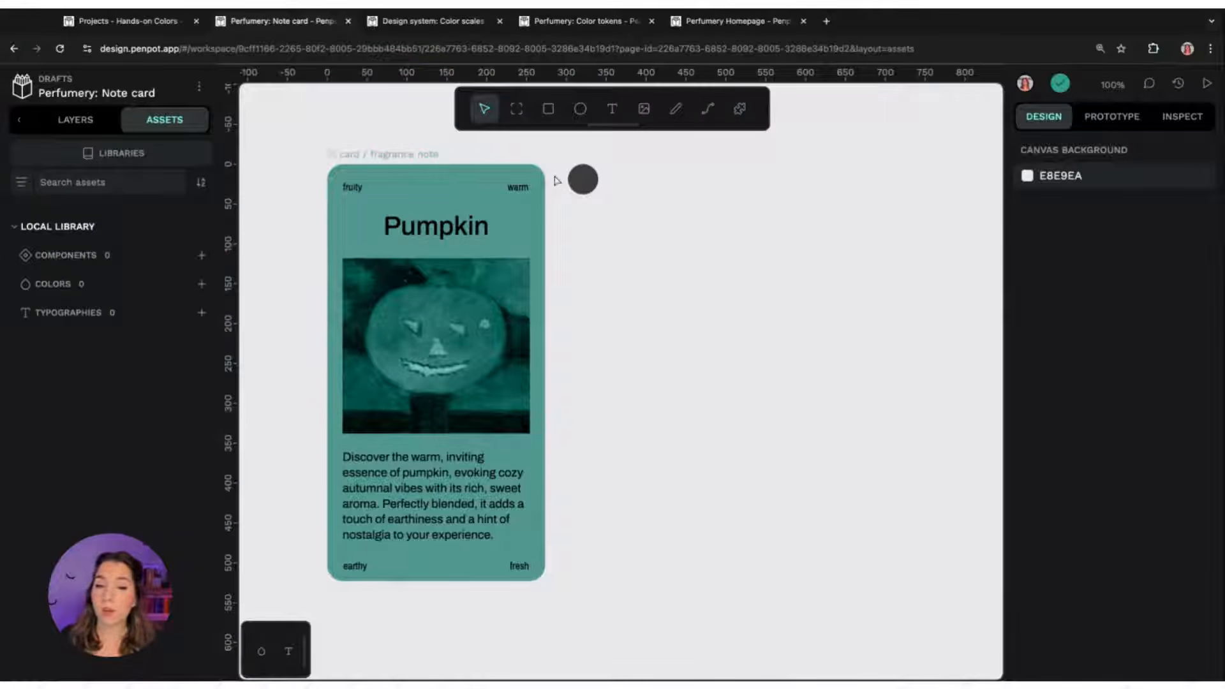
Add an inside stroke to the card board and set its width to 5
{"action": "left_click", "coordinate": [400, 160]}
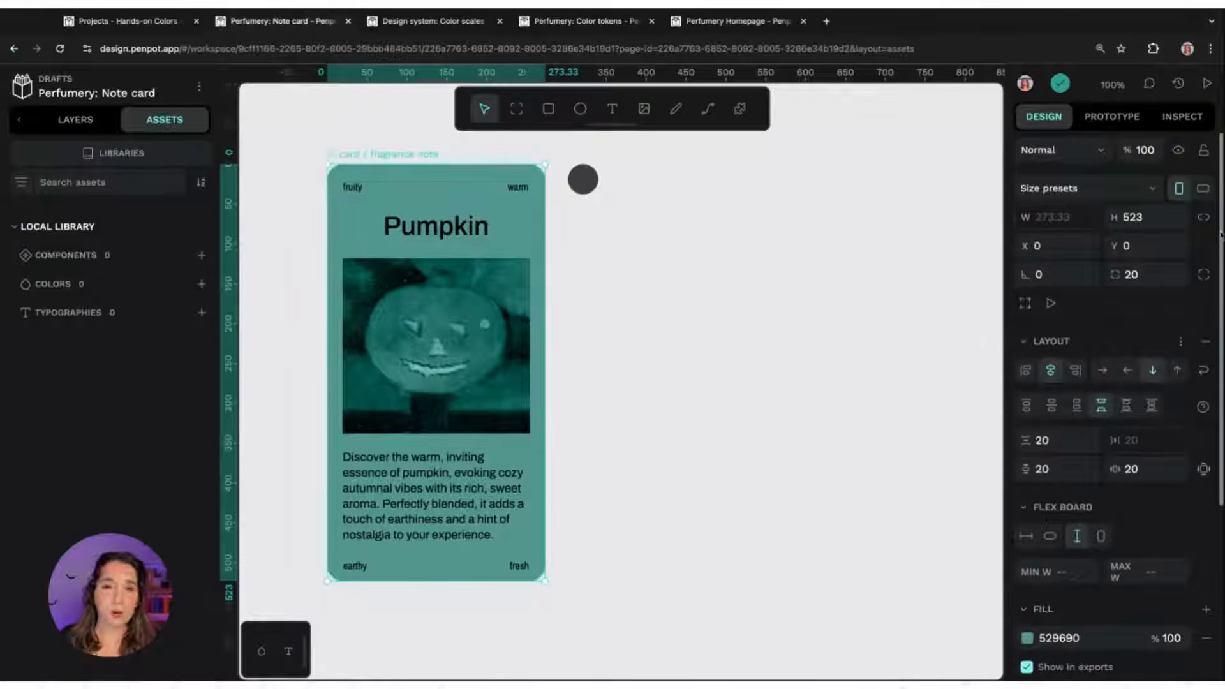
{"action": "scroll", "coordinate": [1220, 234], "scroll_direction": "down", "scroll_amount": 5}
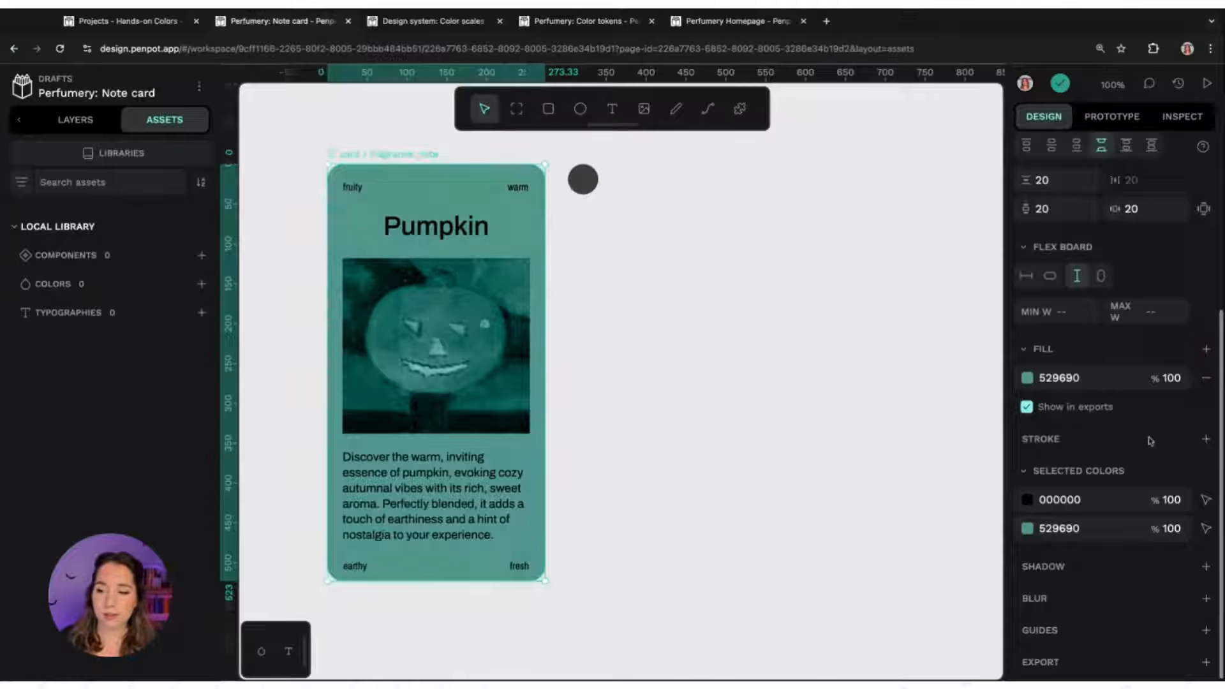
{"action": "left_click", "coordinate": [1205, 439]}
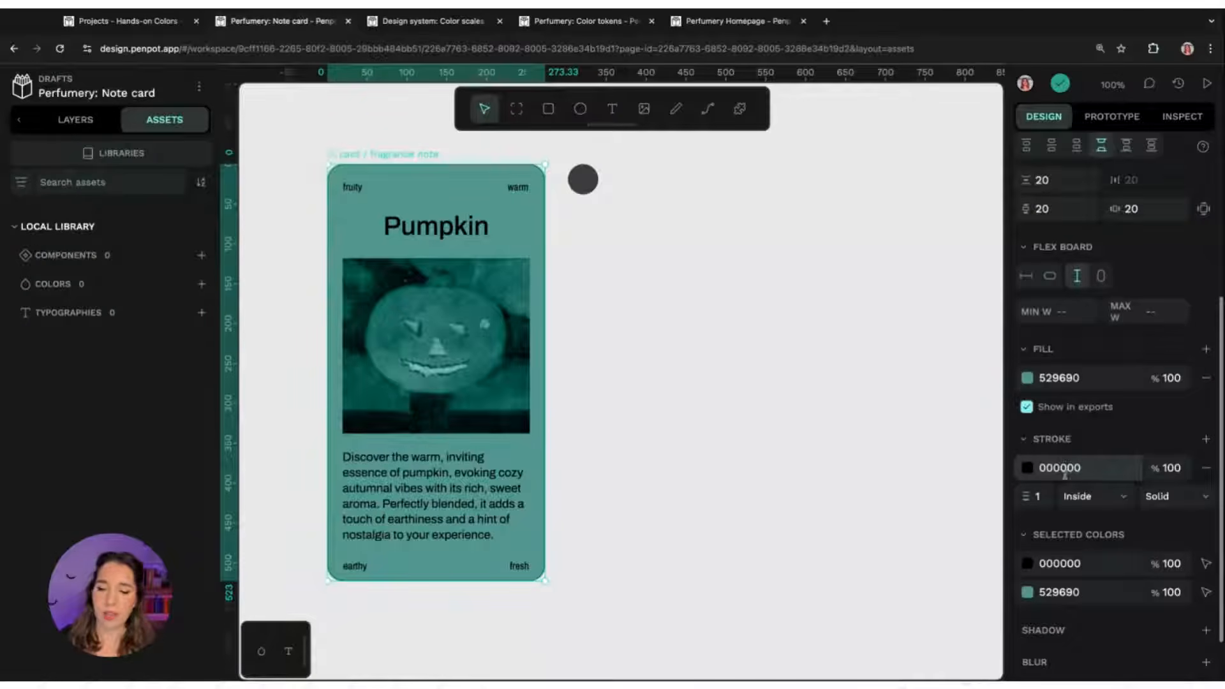
{"action": "left_click", "coordinate": [1039, 496]}
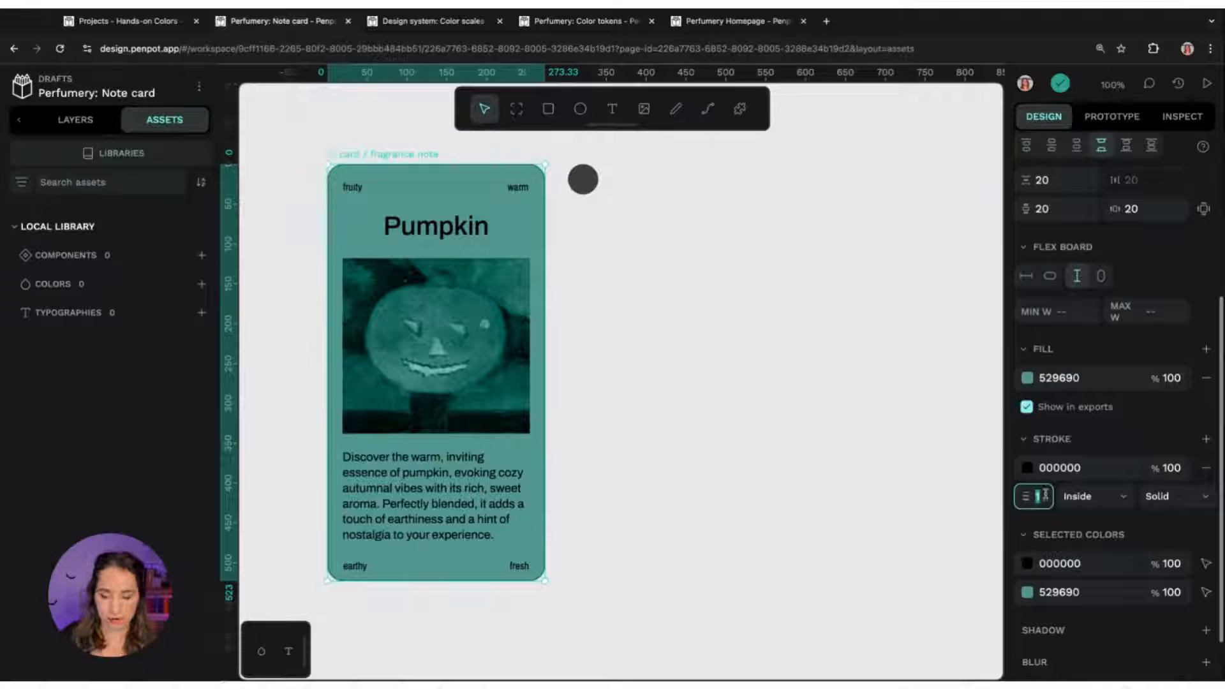
{"action": "type", "text": "5"}
{"action": "key", "text": "Return"}
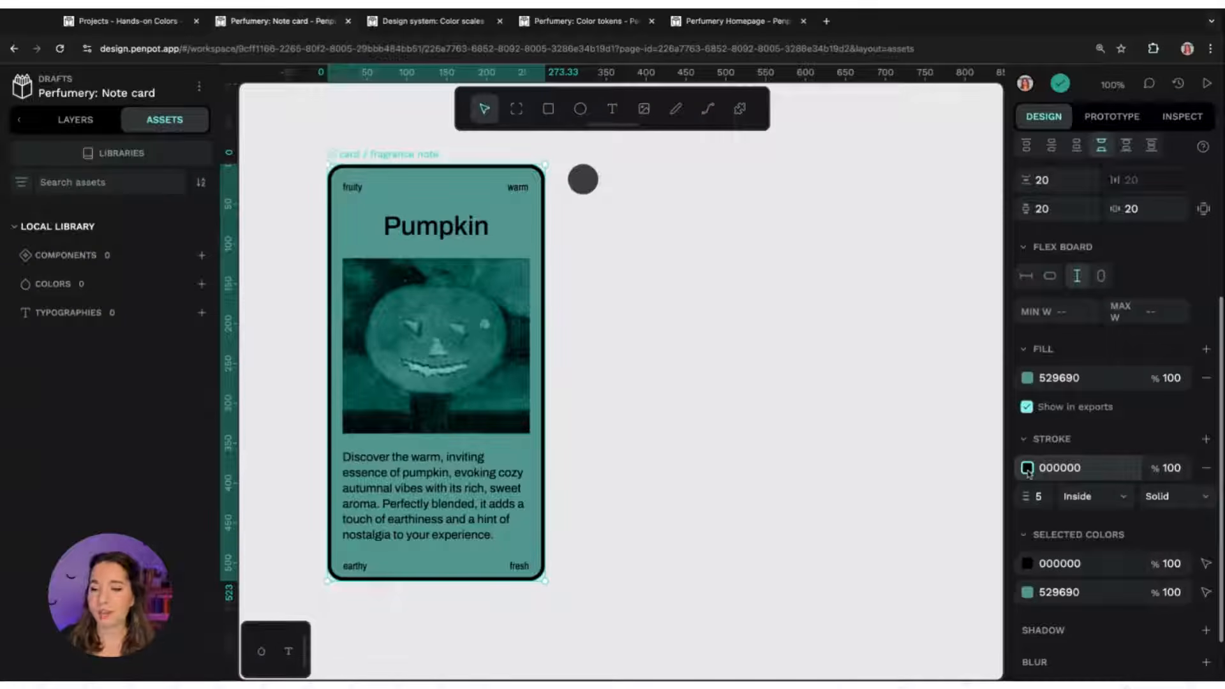
Set the card board's stroke colour to 0f6e57 in the colour picker
{"action": "left_click", "coordinate": [1070, 467]}
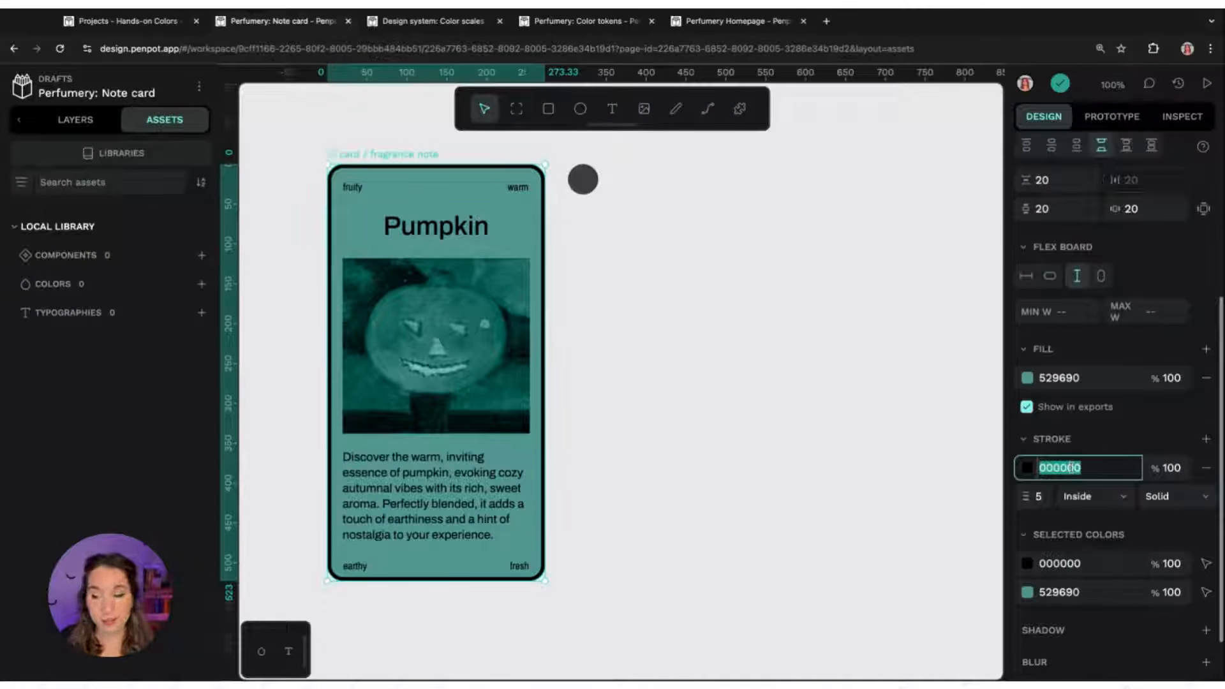
{"action": "left_click", "coordinate": [1027, 469]}
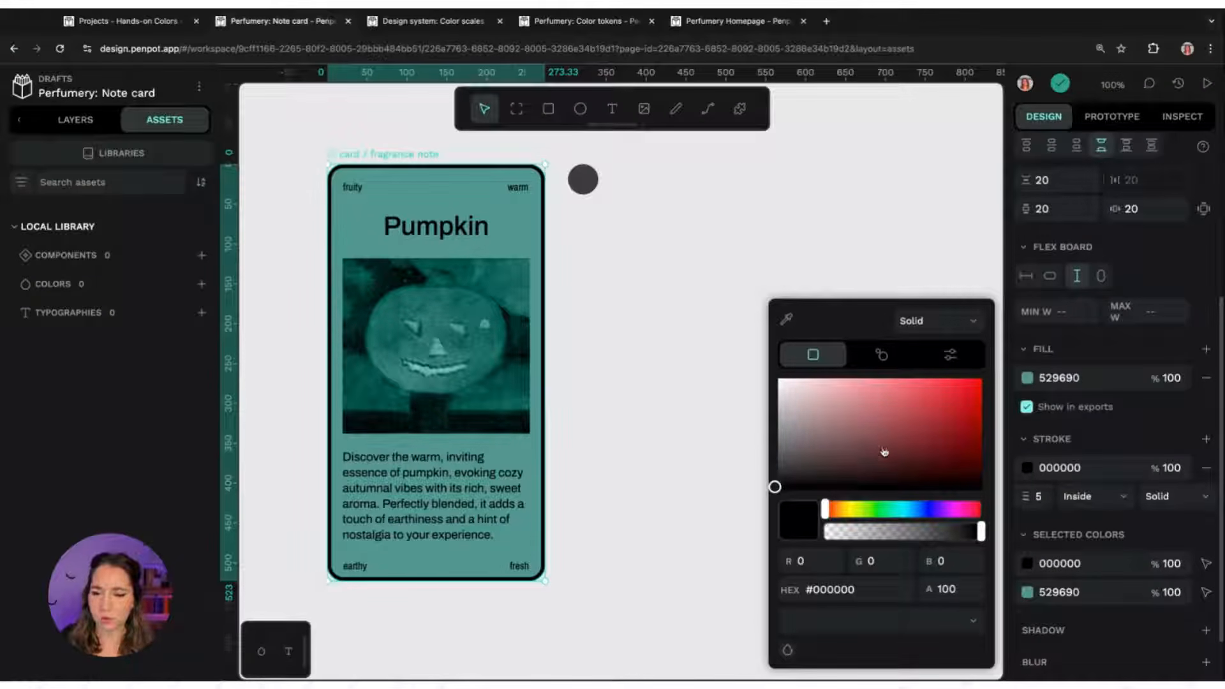
{"action": "left_click", "coordinate": [896, 509]}
{"action": "mouse_move", "coordinate": [890, 448]}
{"action": "left_mouse_down"}
{"action": "mouse_move", "coordinate": [894, 421]}
{"action": "mouse_move", "coordinate": [925, 402]}
{"action": "mouse_move", "coordinate": [932, 440]}
{"action": "mouse_move", "coordinate": [941, 429]}
{"action": "mouse_move", "coordinate": [950, 438]}
{"action": "left_mouse_up"}
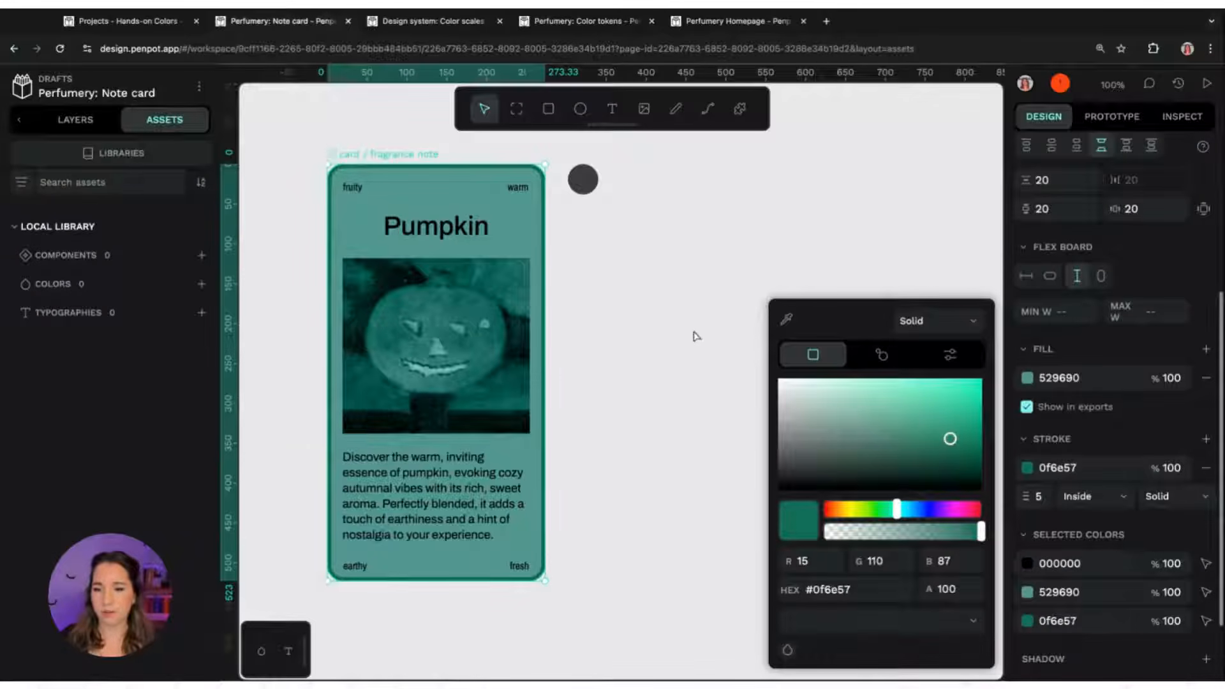
{"action": "left_click", "coordinate": [724, 305]}
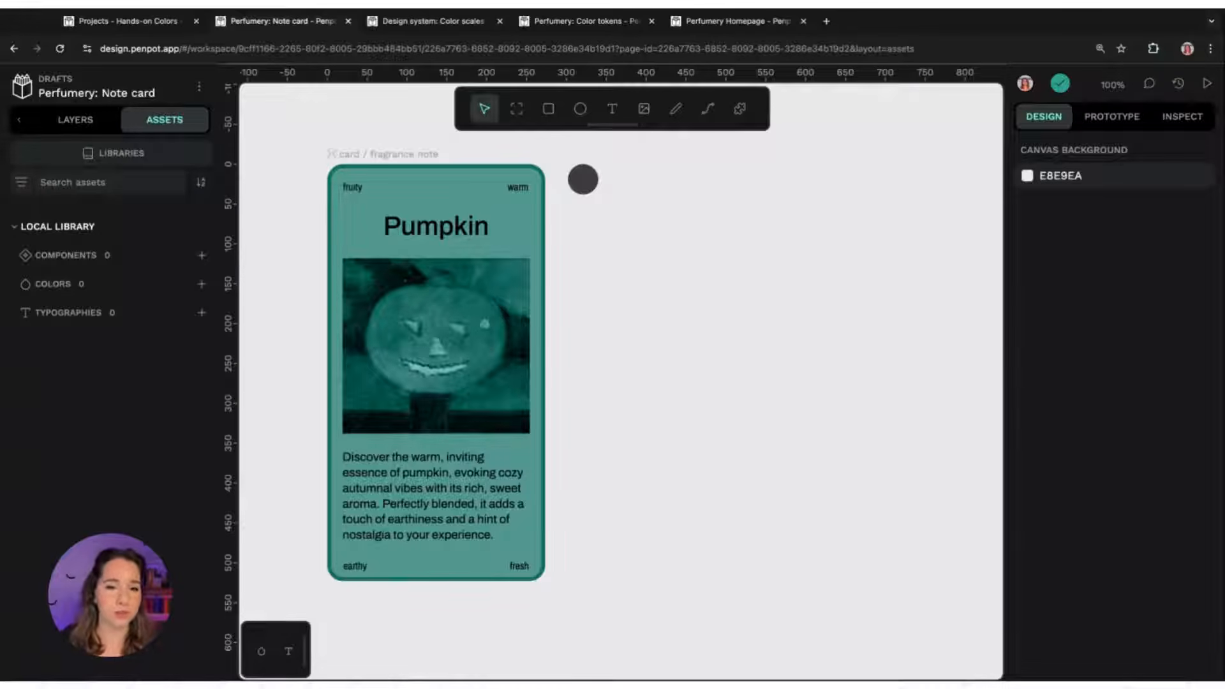
Lighten the card board's fill colour by moving the picker point toward the top of the shade area
{"action": "left_click", "coordinate": [394, 154]}
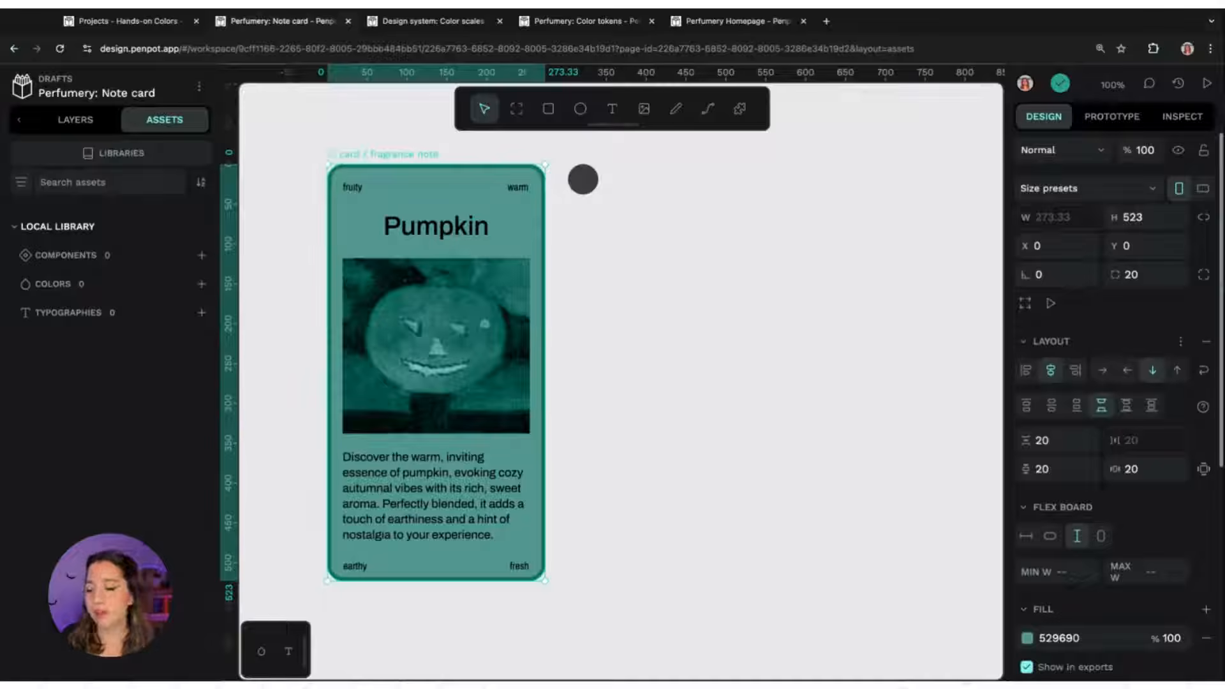
{"action": "left_click", "coordinate": [1027, 638]}
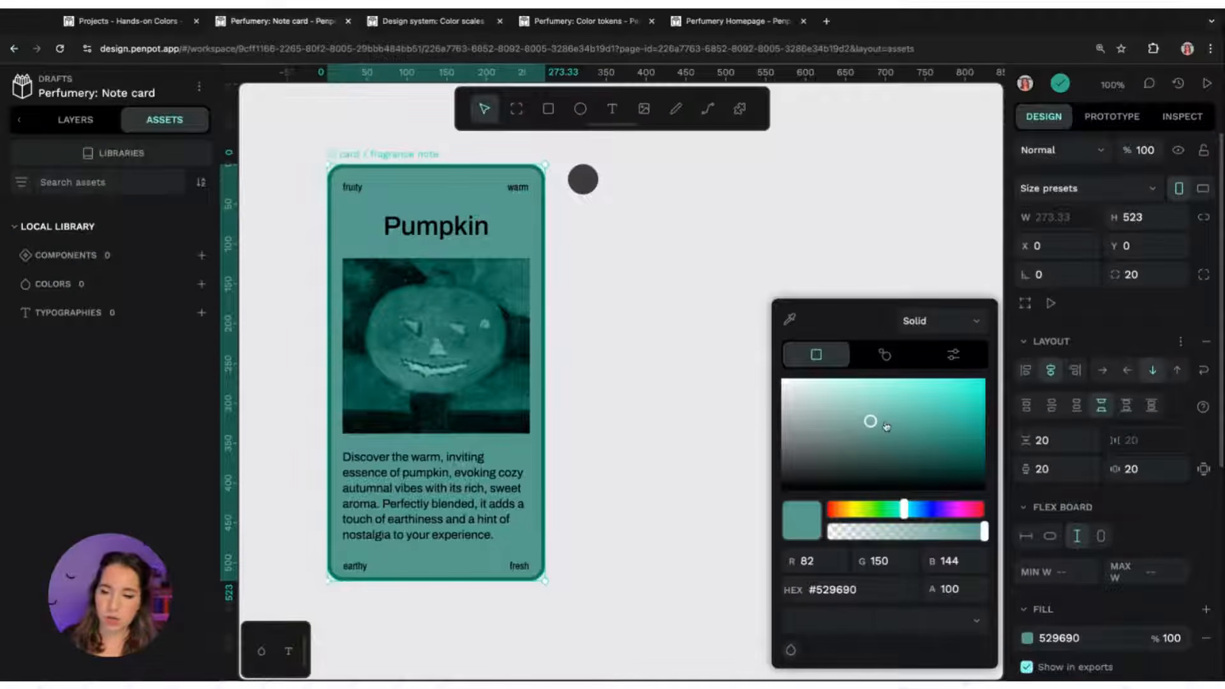
{"action": "left_click_drag", "start_coordinate": [886, 426], "coordinate": [846, 392]}
{"action": "left_click", "coordinate": [576, 288]}
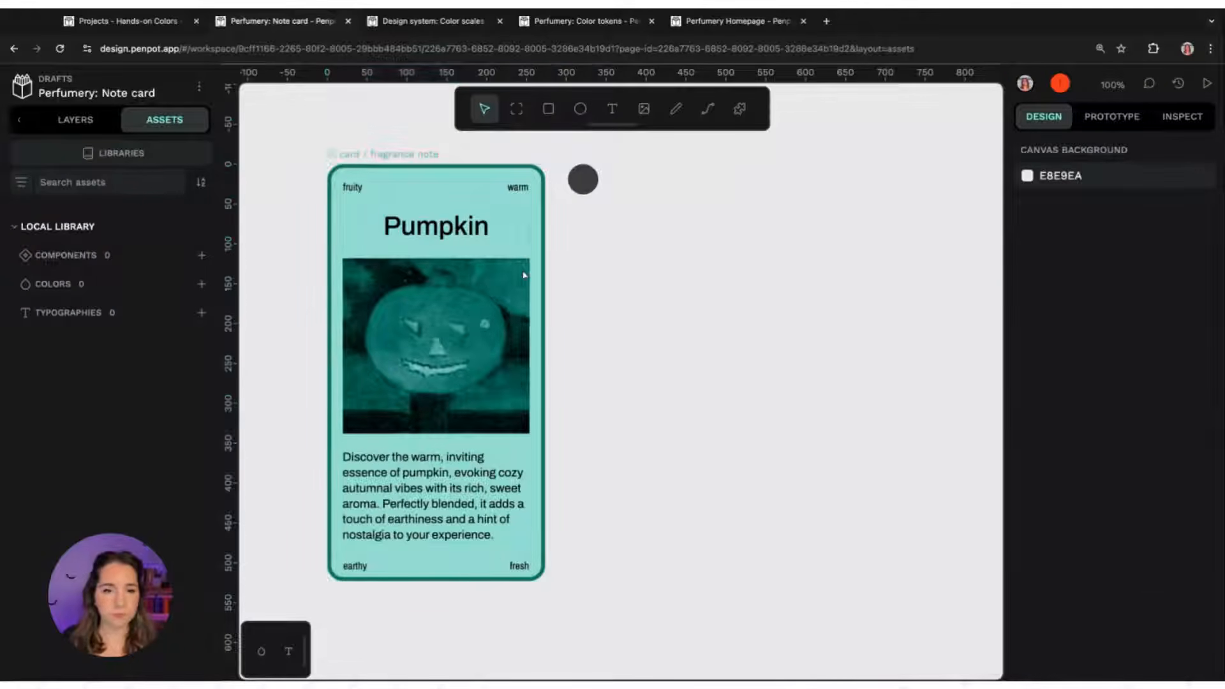
Set the Pumpkin title's text colour to 073c30 by sampling the card border with the eyedropper and darkening it
{"action": "left_click", "coordinate": [426, 233]}
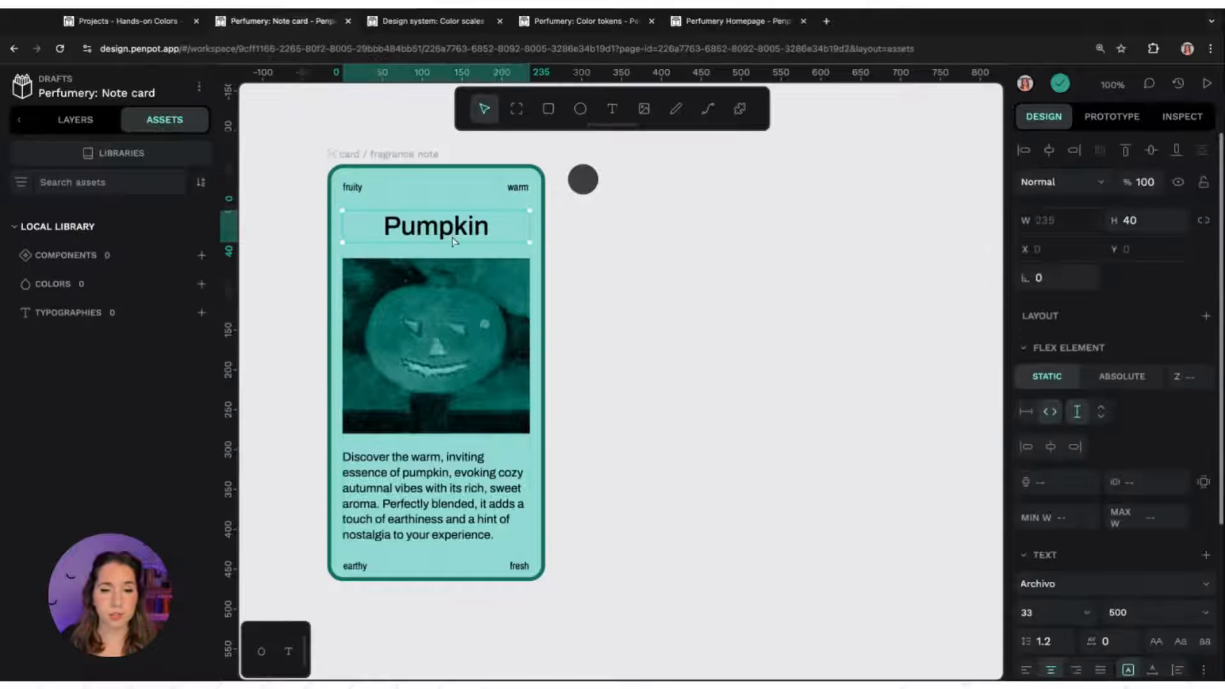
{"action": "scroll", "coordinate": [1088, 424], "scroll_direction": "down", "scroll_amount": 3}
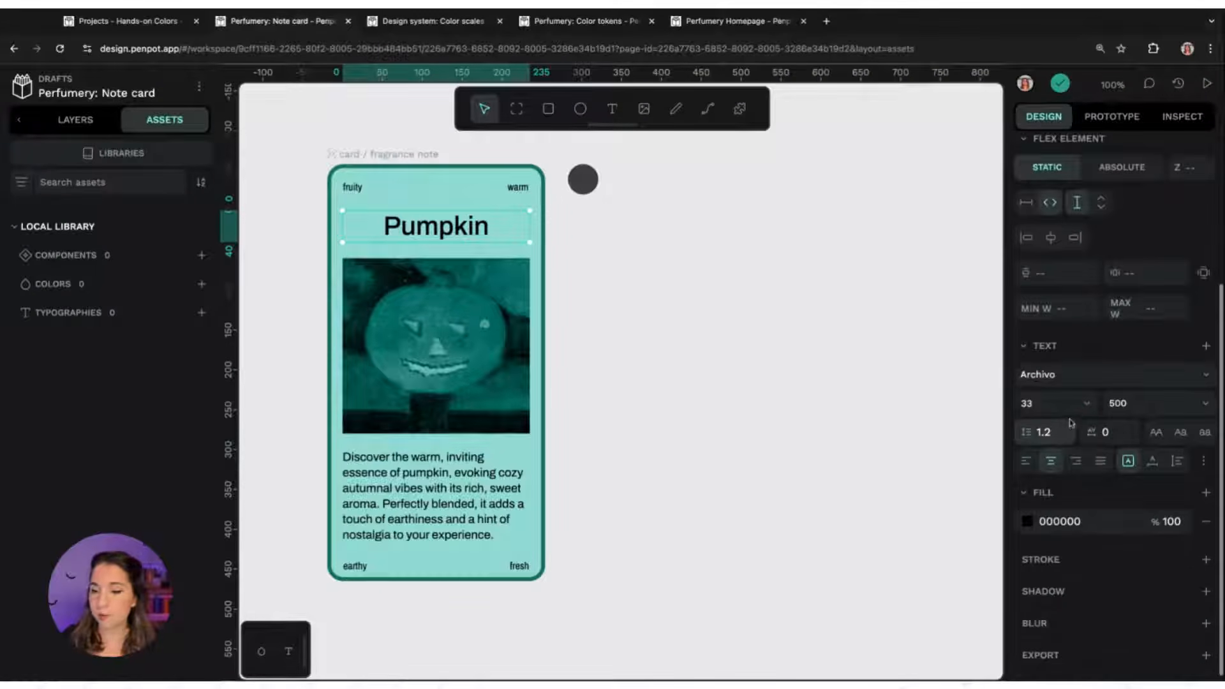
{"action": "left_click", "coordinate": [1027, 522]}
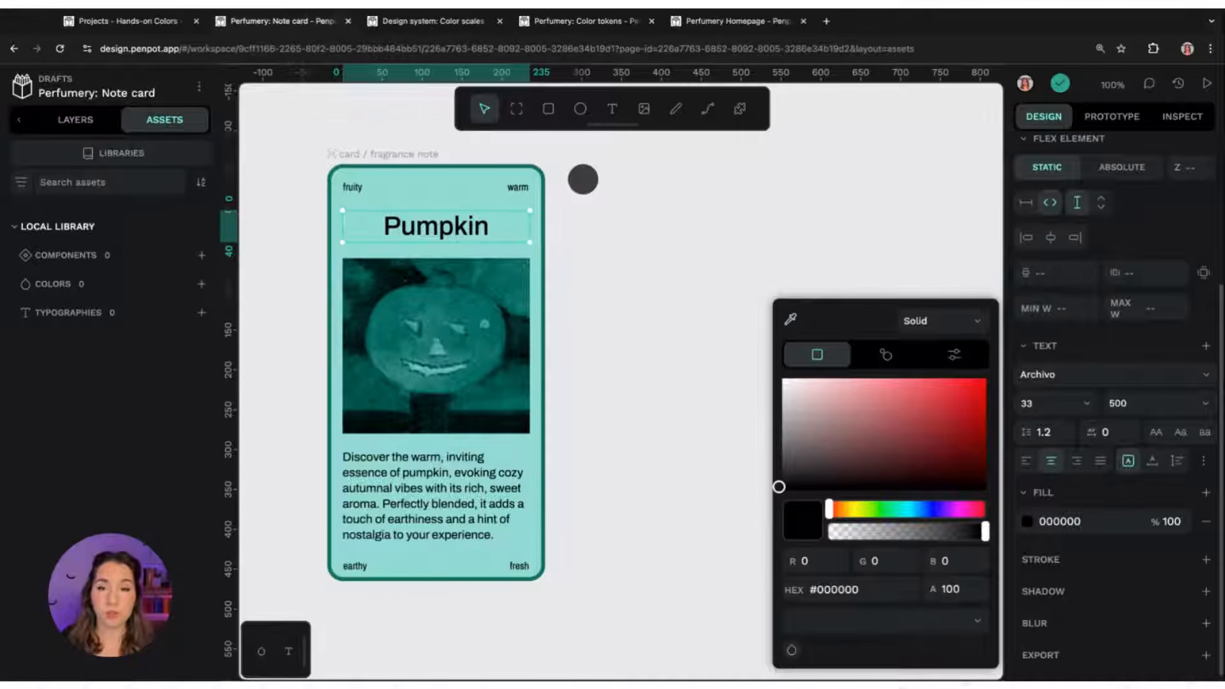
{"action": "left_click", "coordinate": [790, 319]}
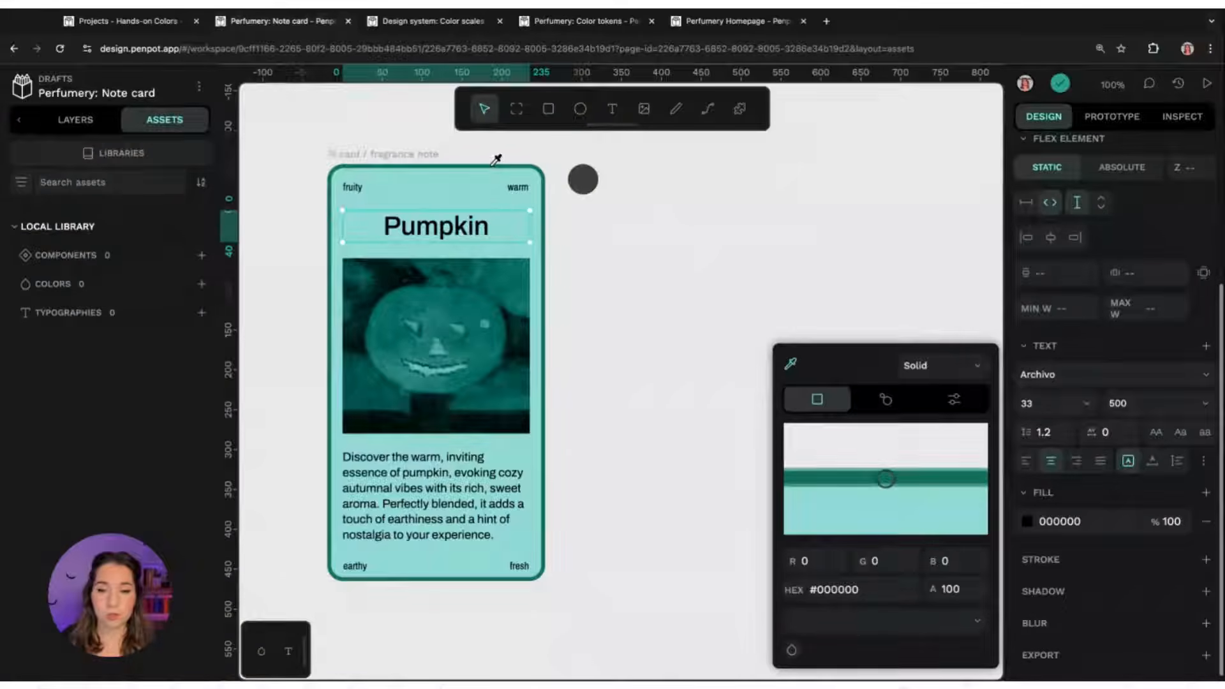
{"action": "left_click", "coordinate": [493, 163]}
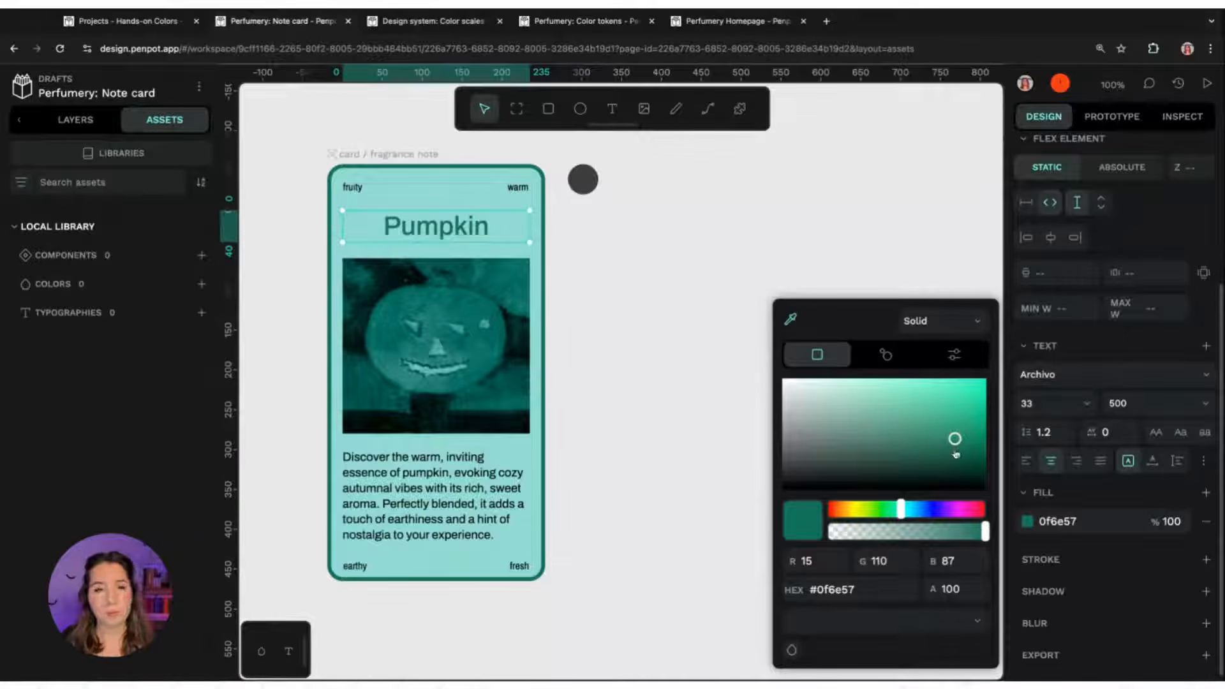
{"action": "mouse_move", "coordinate": [956, 453]}
{"action": "left_mouse_down"}
{"action": "mouse_move", "coordinate": [953, 443]}
{"action": "mouse_move", "coordinate": [957, 460]}
{"action": "left_mouse_up"}
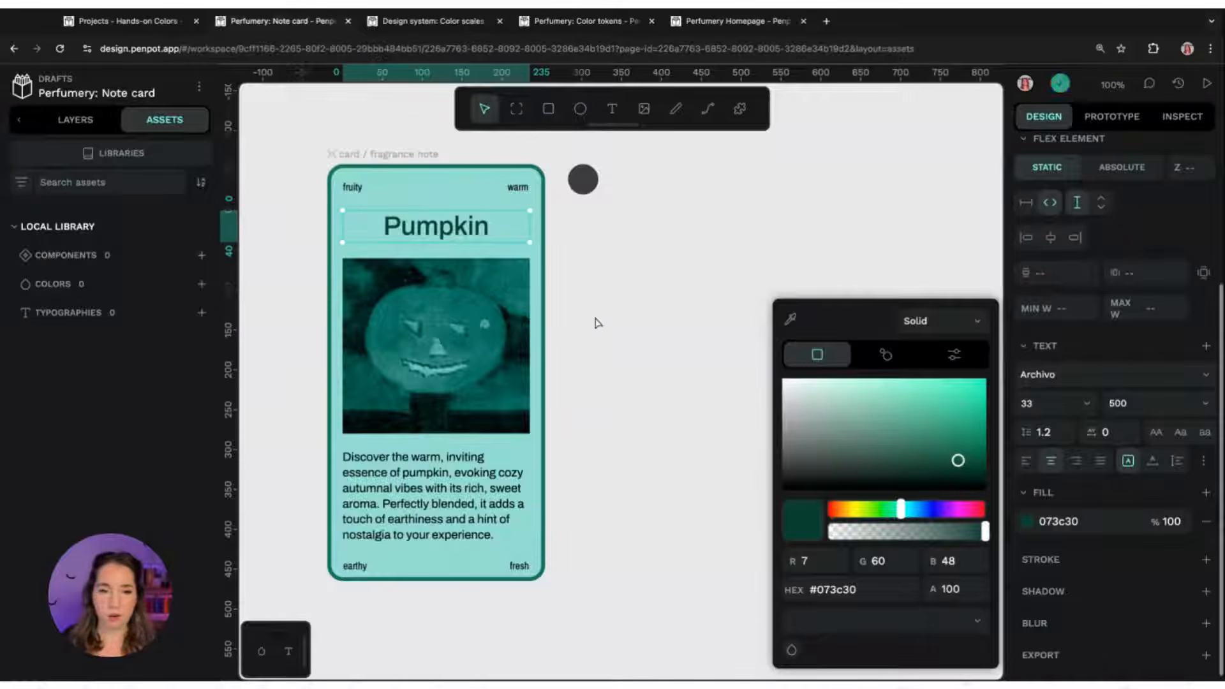
{"action": "double_click", "coordinate": [847, 588]}
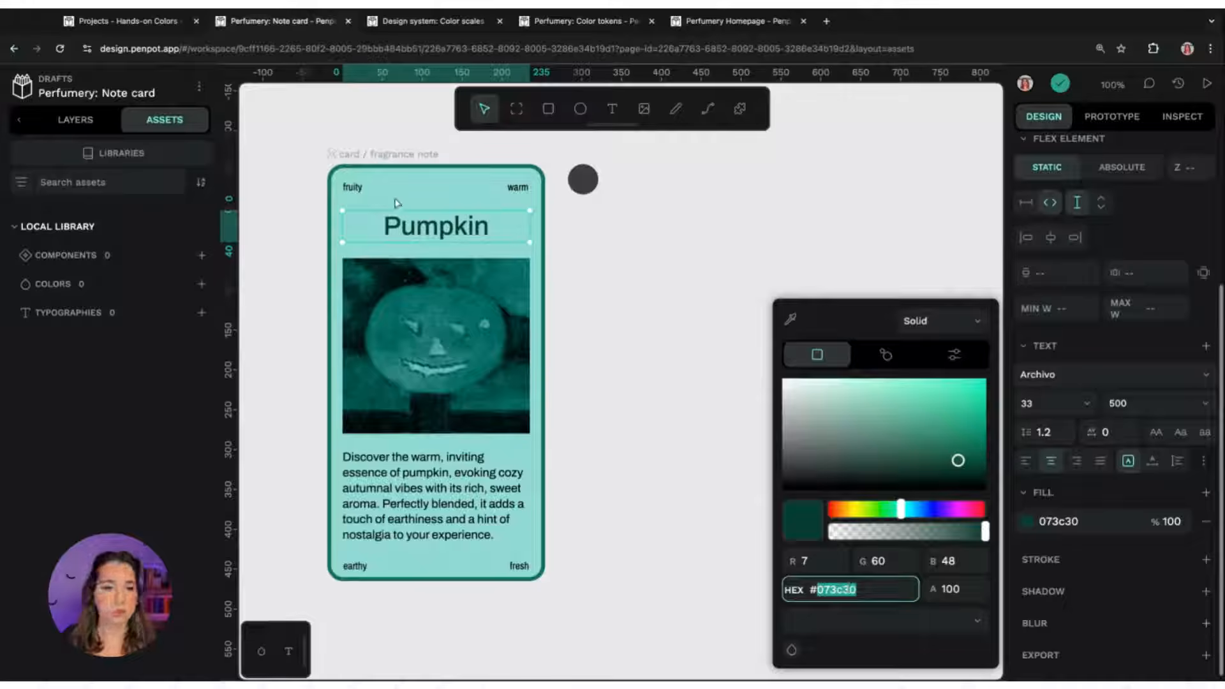
Select the fruity, warm, earthy, fresh and description texts and set their fill colour to 073c30
{"action": "left_click", "coordinate": [357, 195]}
{"action": "left_click", "coordinate": [358, 195]}
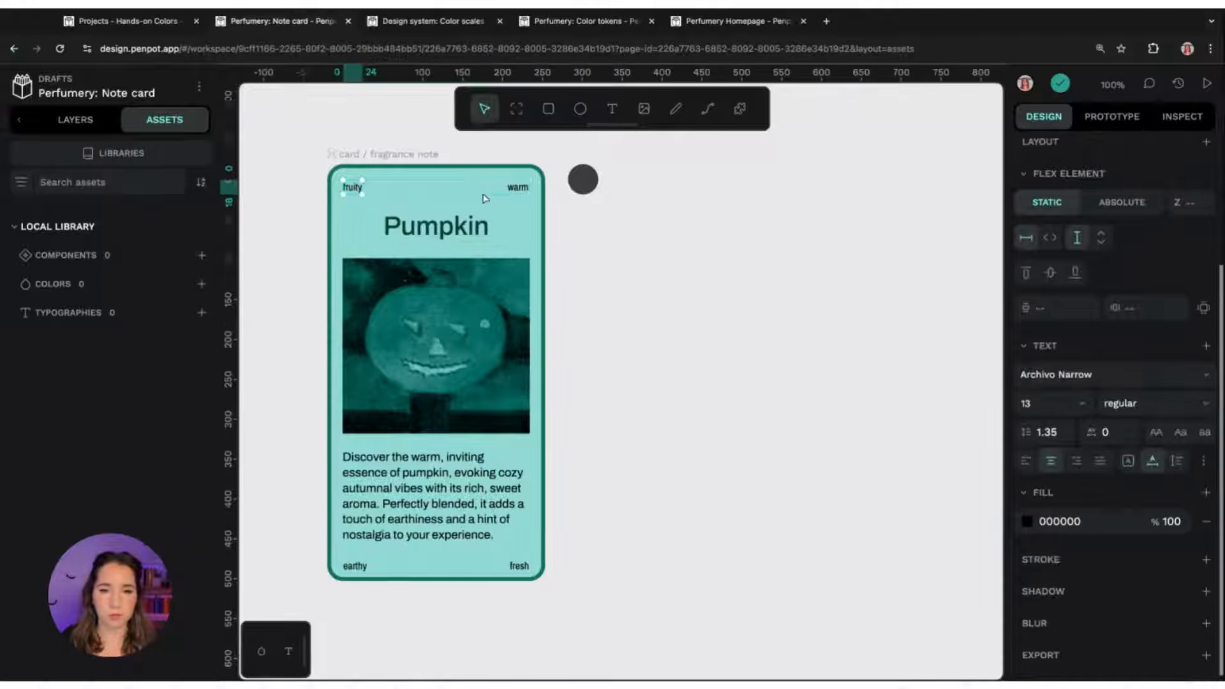
{"action": "left_click", "coordinate": [524, 192], "text": "shift"}
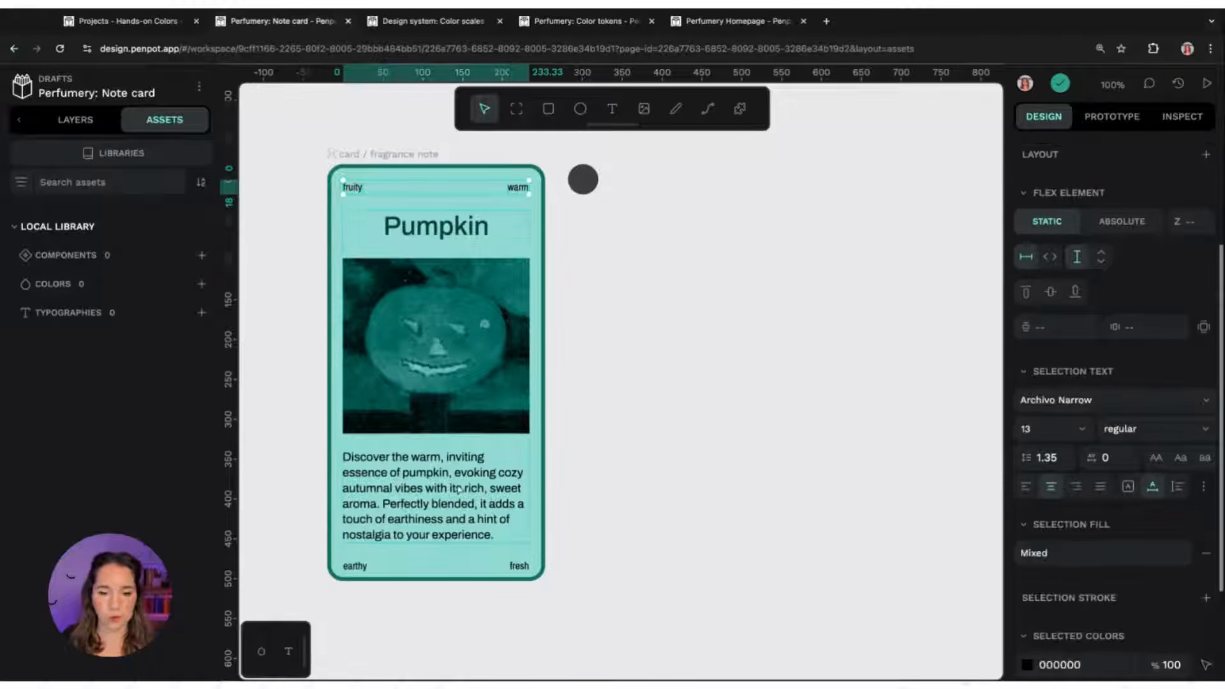
{"action": "scroll", "coordinate": [1112, 509], "scroll_direction": "down", "scroll_amount": 2}
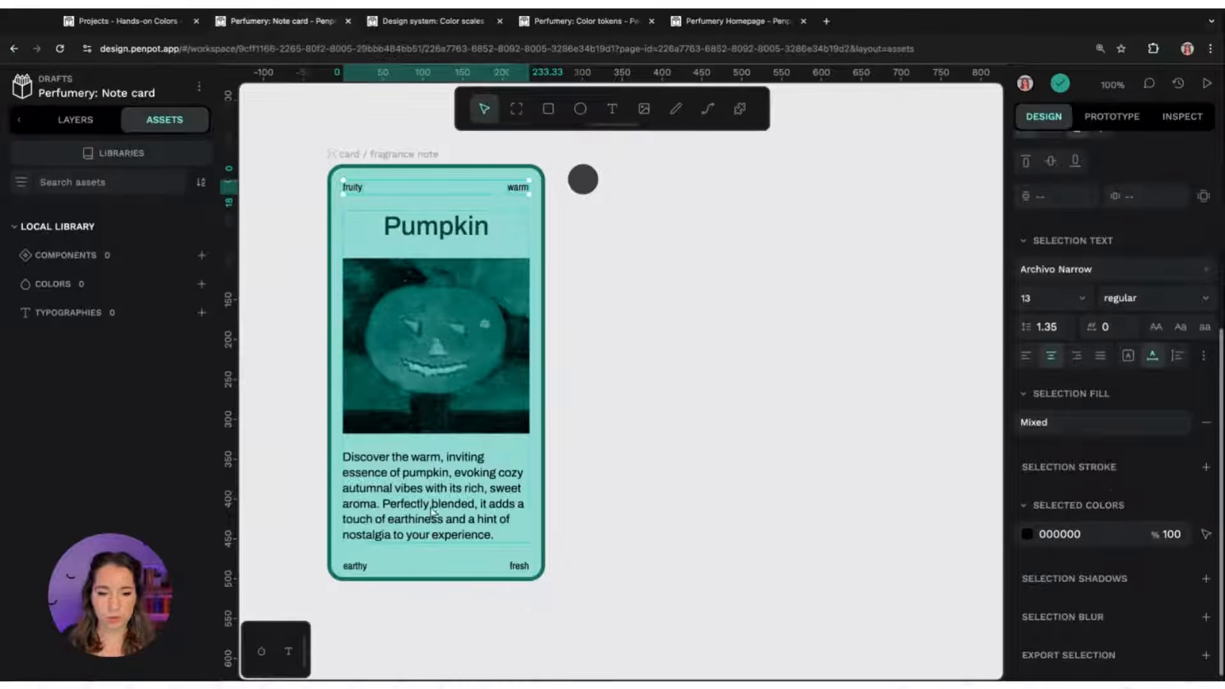
{"action": "left_click", "coordinate": [522, 571]}
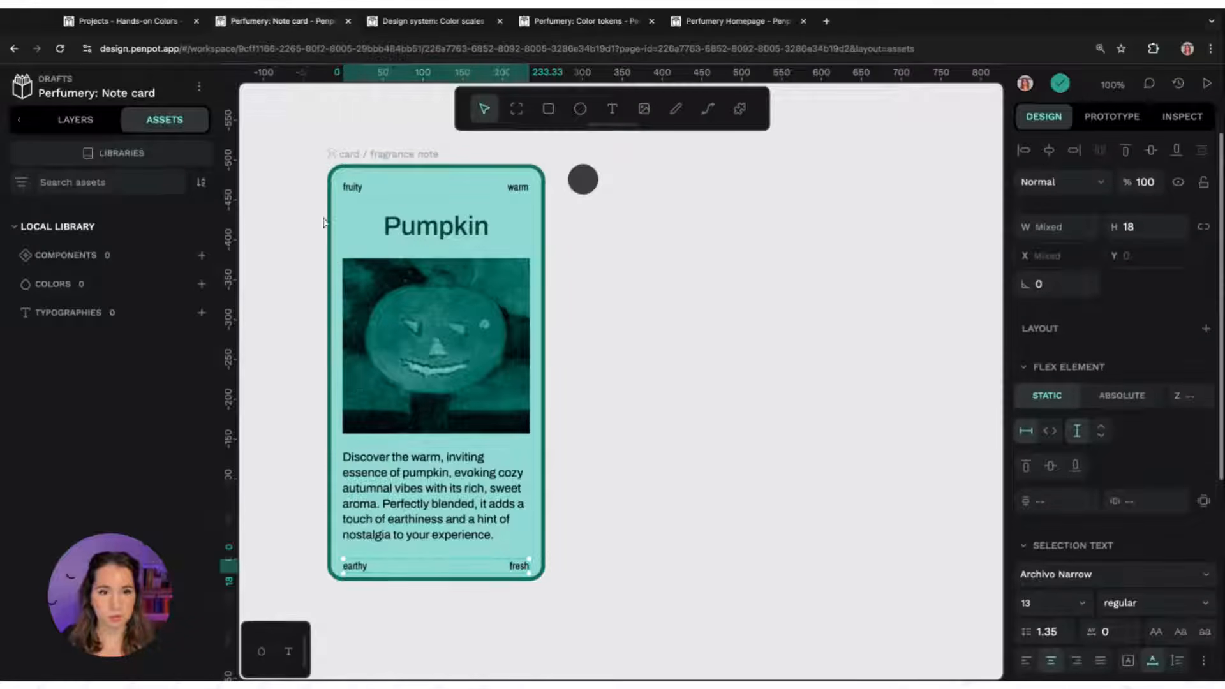
{"action": "left_click", "coordinate": [350, 187], "text": "shift"}
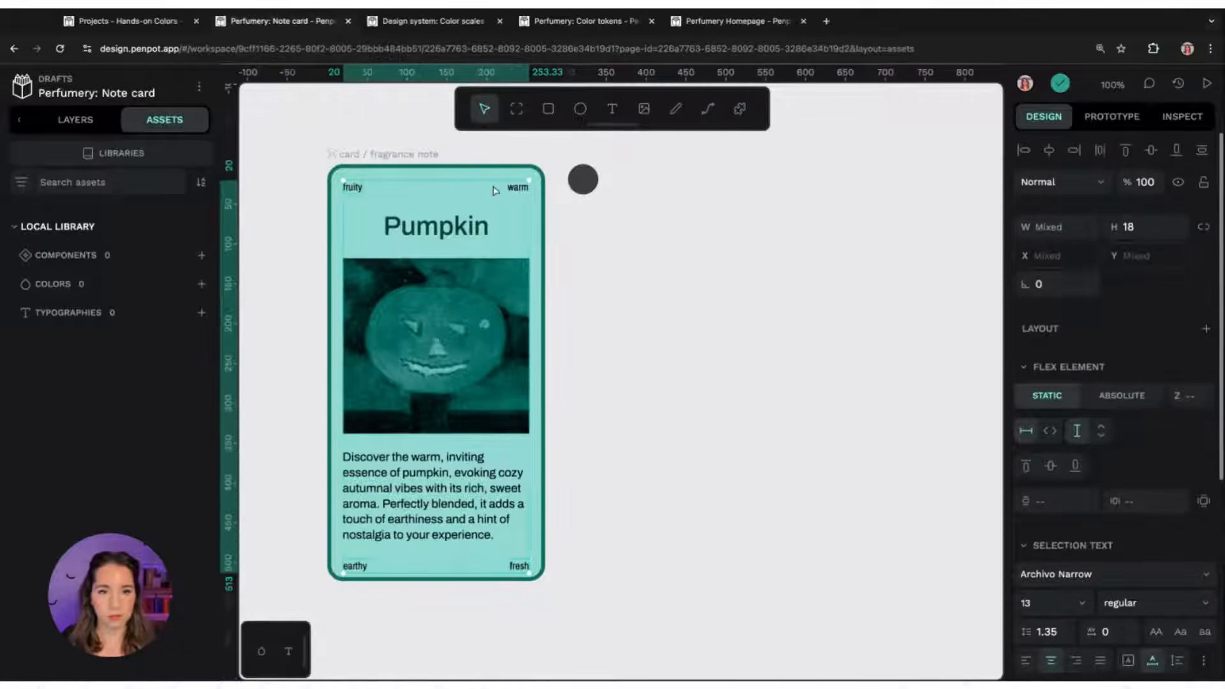
{"action": "left_click", "coordinate": [450, 486], "text": "shift"}
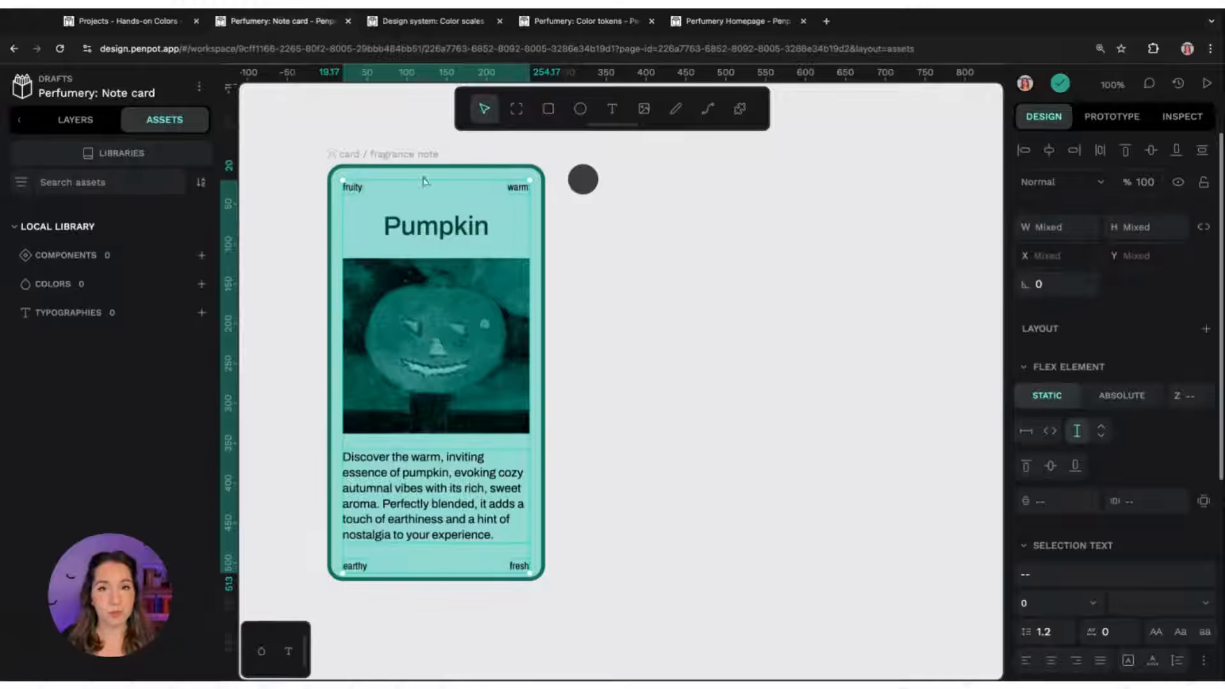
{"action": "scroll", "coordinate": [1185, 431], "scroll_direction": "down", "scroll_amount": 1}
{"action": "scroll", "coordinate": [1186, 431], "scroll_direction": "down", "scroll_amount": 5}
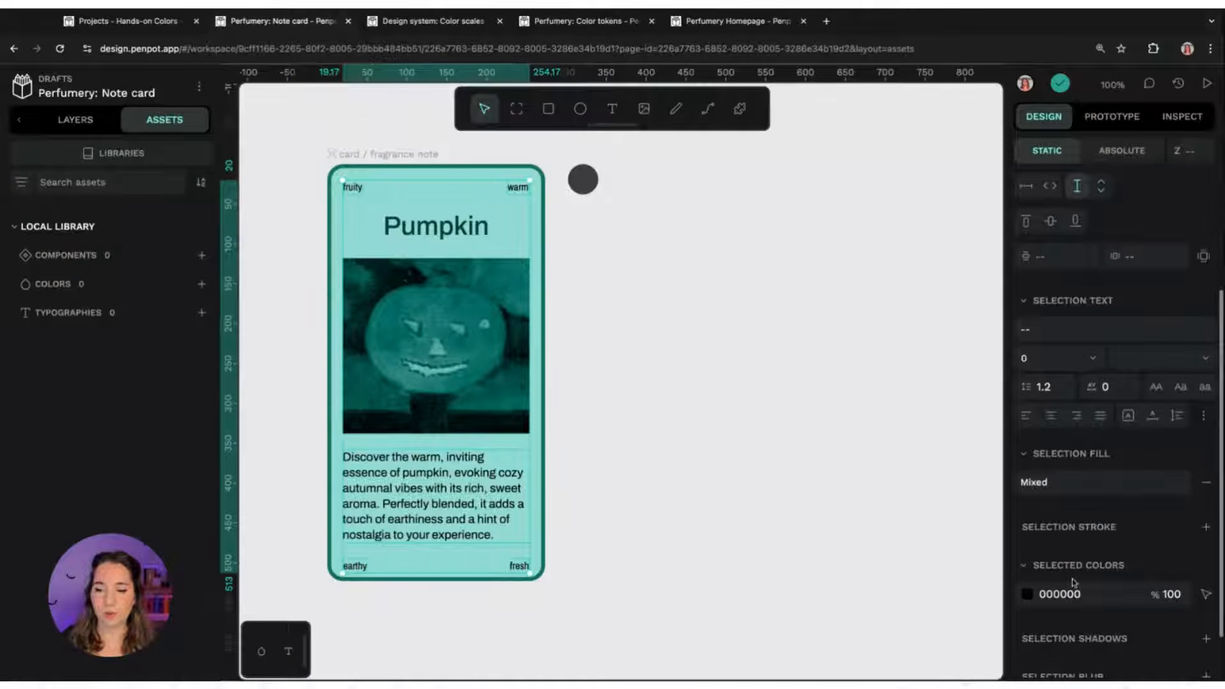
{"action": "left_click", "coordinate": [1206, 482]}
{"action": "left_click", "coordinate": [1206, 454]}
{"action": "left_click", "coordinate": [1089, 477]}
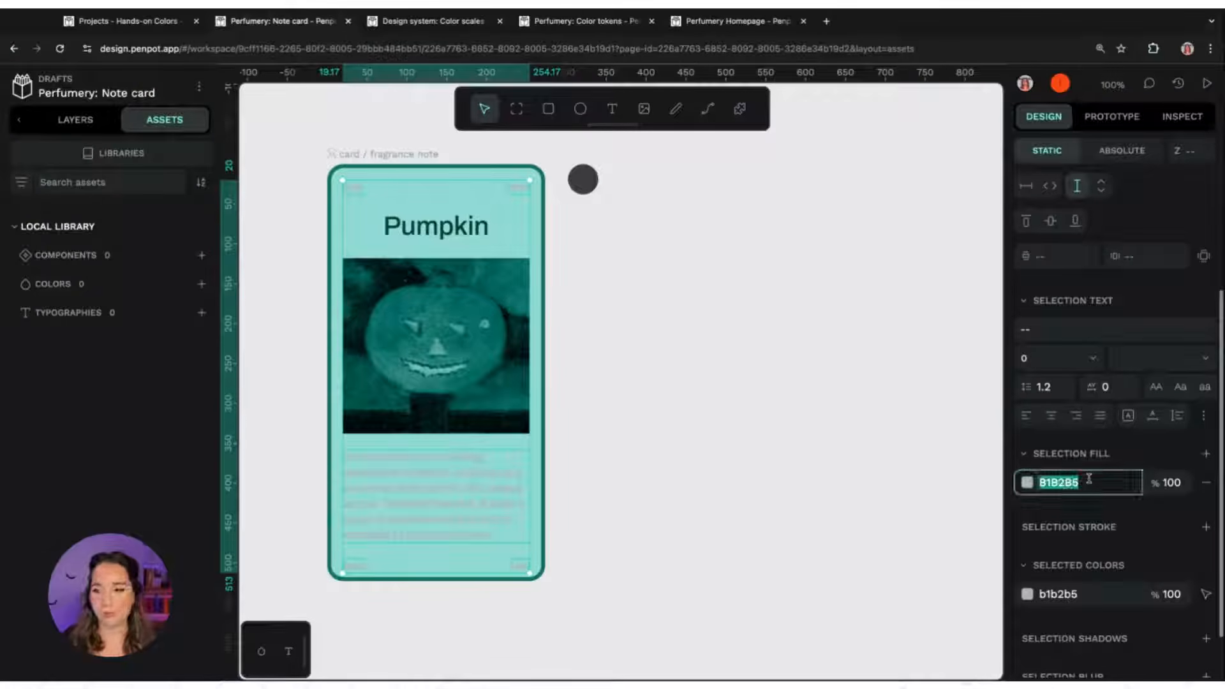
{"action": "type", "text": "073C30"}
{"action": "key", "text": "Return"}
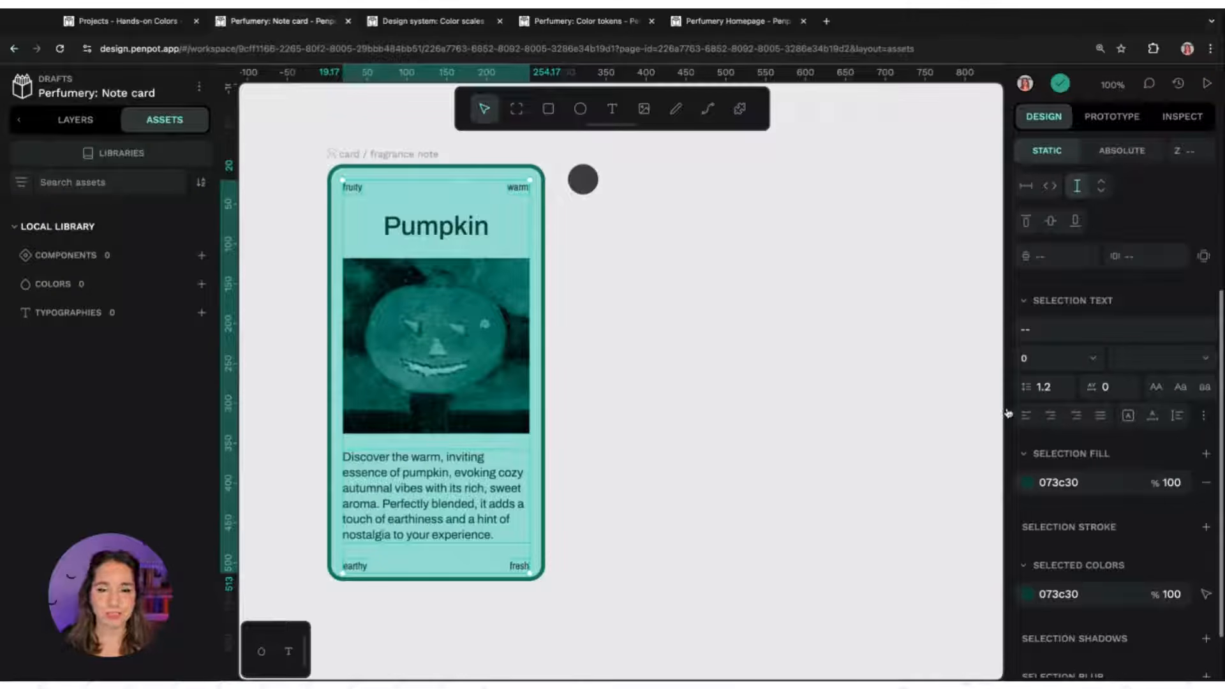
Deselect everything and show the pumpkins image layer on the canvas
{"action": "left_click", "coordinate": [711, 317]}
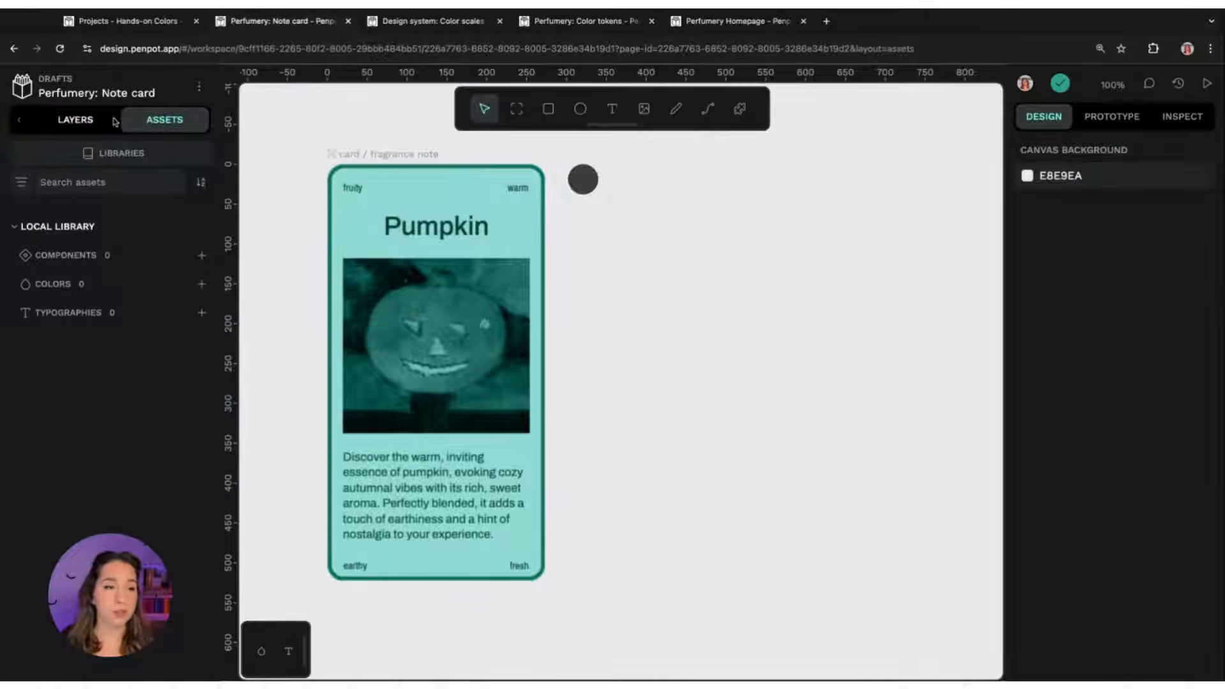
{"action": "left_click", "coordinate": [89, 125]}
{"action": "left_click", "coordinate": [181, 376]}
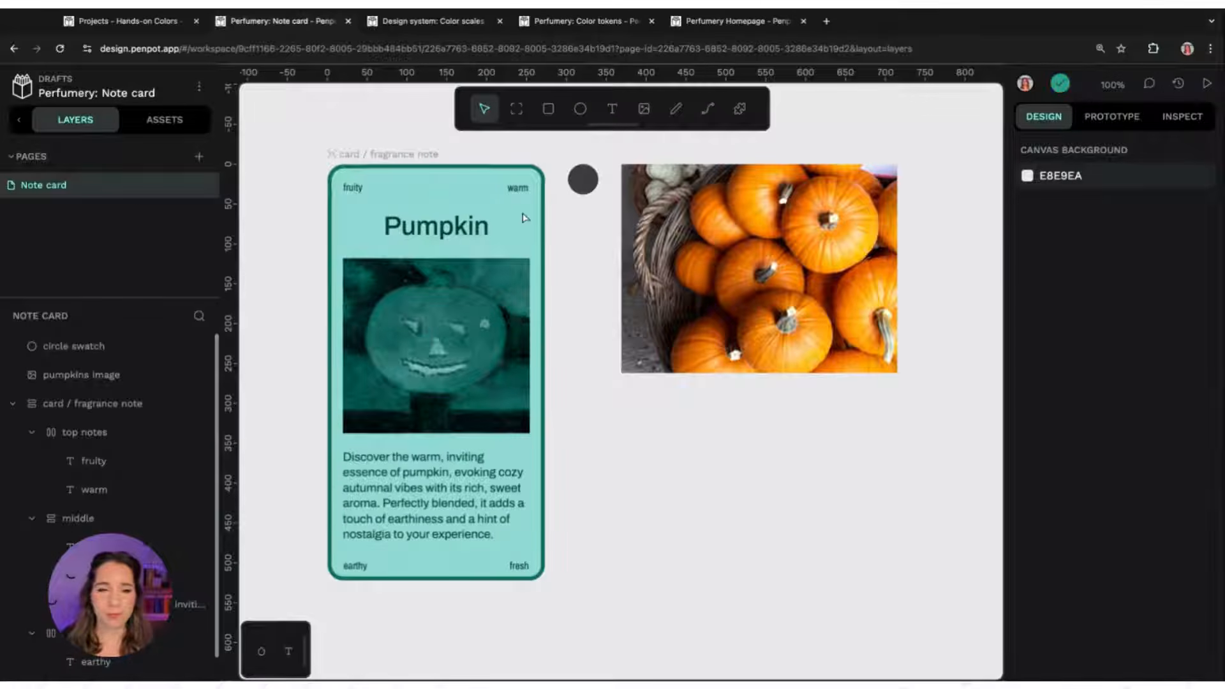
Set the card board's fill colour by sampling an orange from the pumpkins image with the eyedropper
{"action": "left_click", "coordinate": [393, 159]}
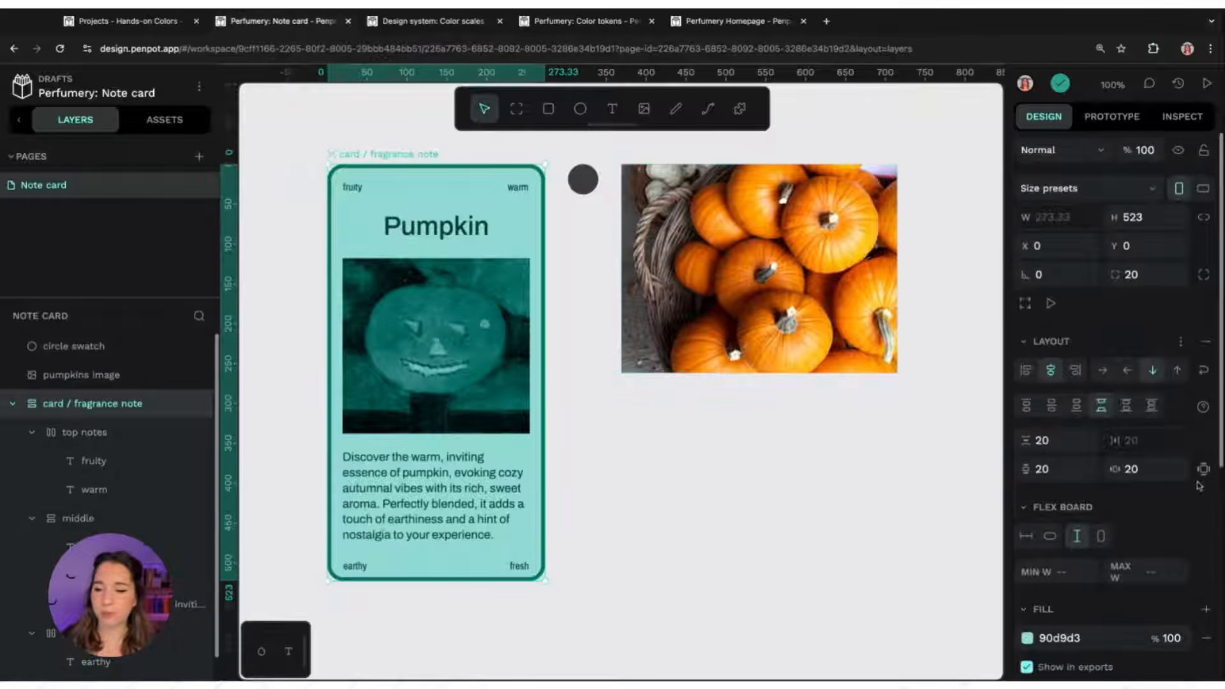
{"action": "scroll", "coordinate": [1194, 487], "scroll_direction": "down", "scroll_amount": 3}
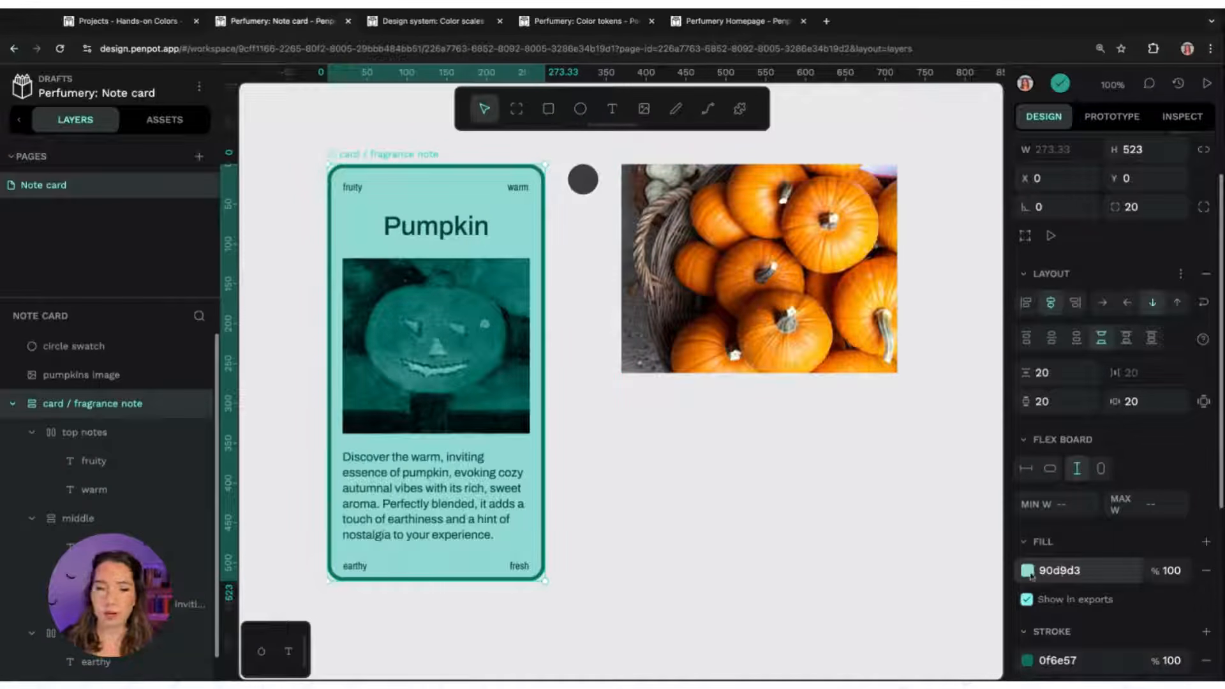
{"action": "left_click", "coordinate": [1028, 572]}
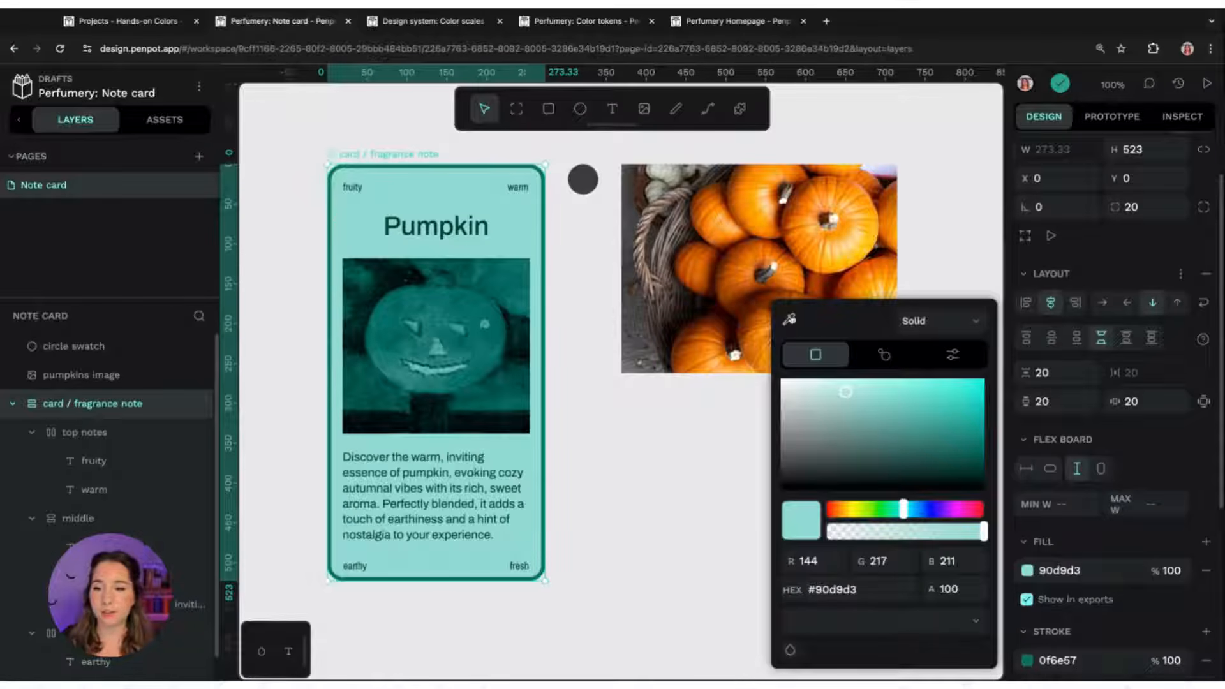
{"action": "left_click", "coordinate": [792, 322]}
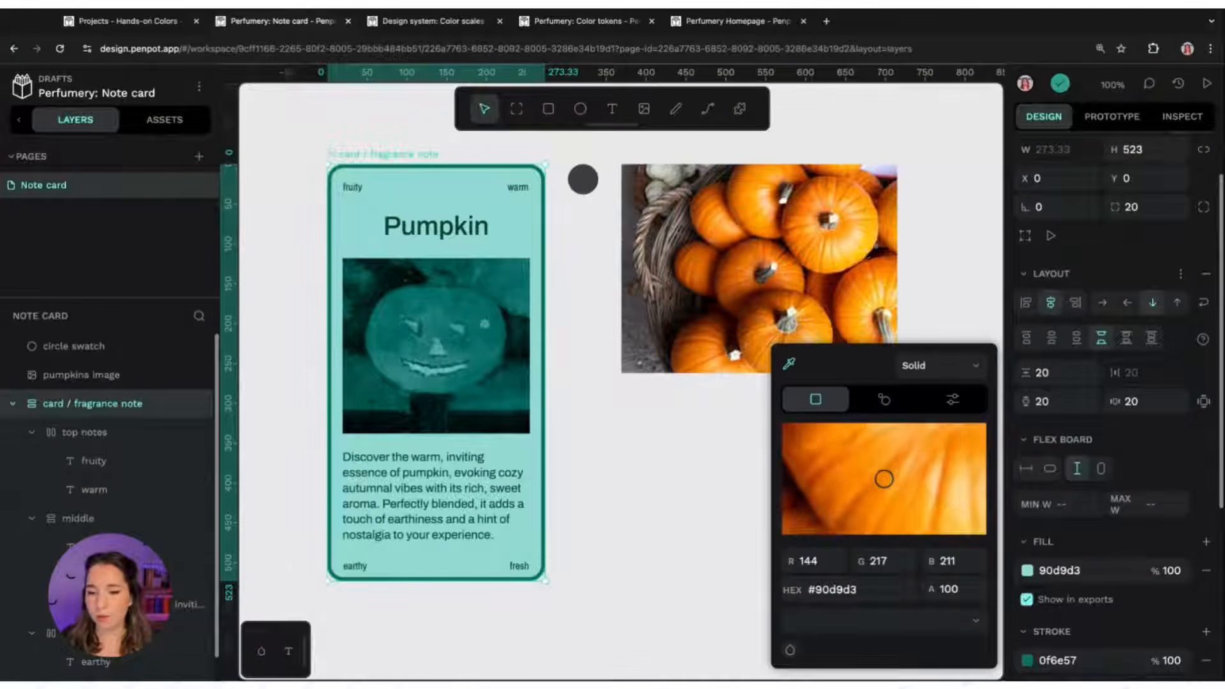
{"action": "left_click", "coordinate": [813, 216]}
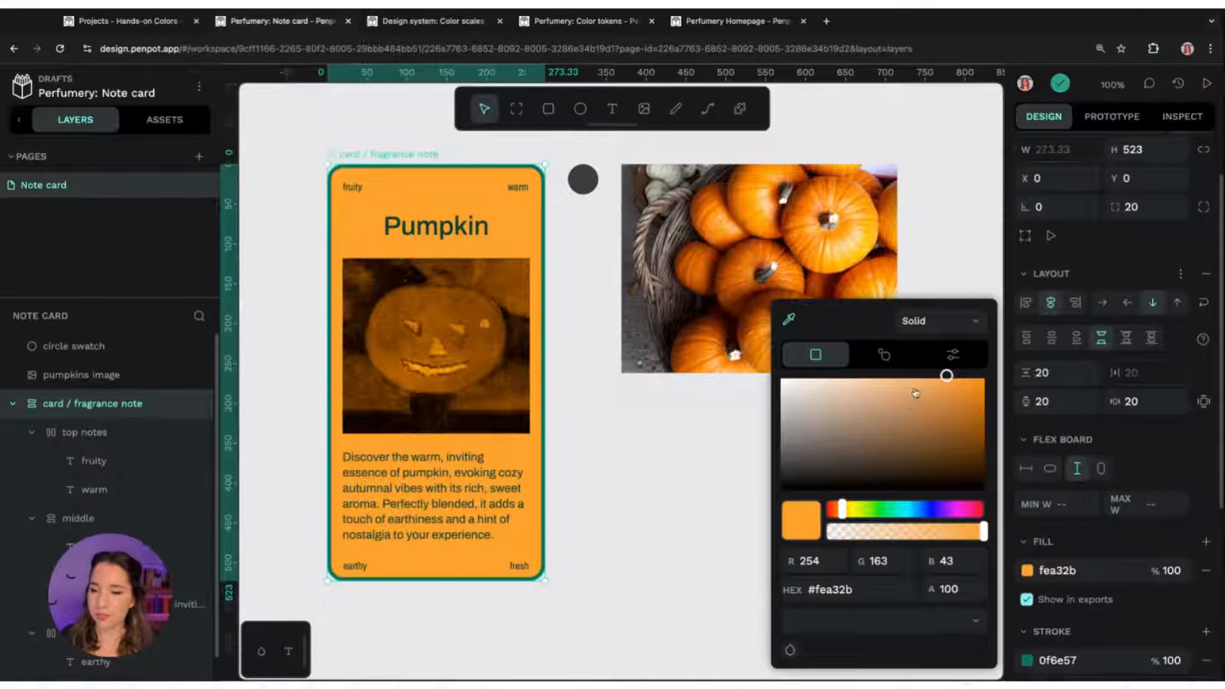
Switch through the colour picker modes and raise the card fill's saturation to full
{"action": "left_click", "coordinate": [952, 358]}
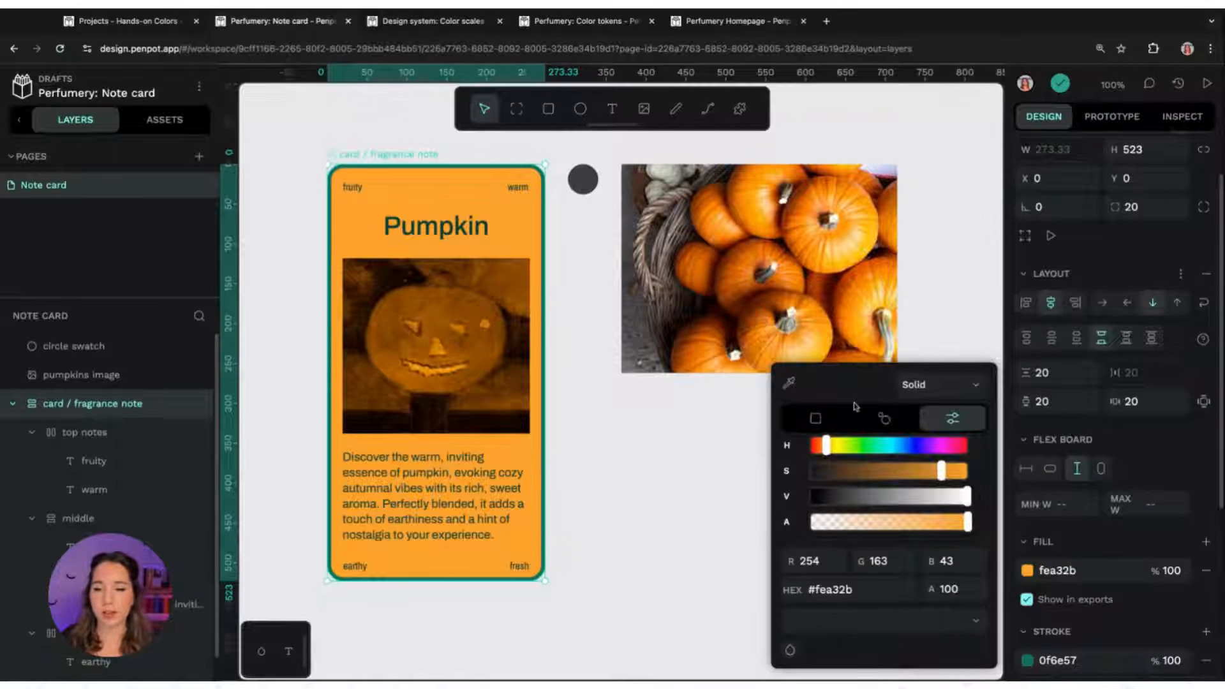
{"action": "left_click", "coordinate": [816, 418]}
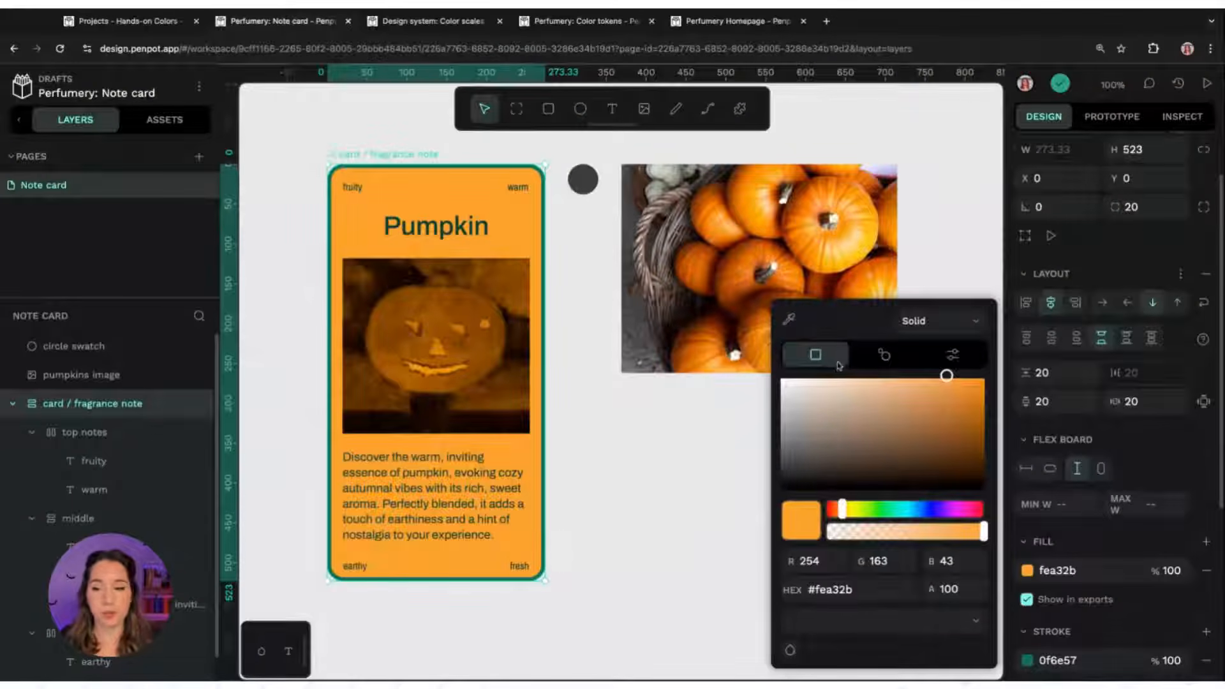
{"action": "left_click", "coordinate": [887, 351]}
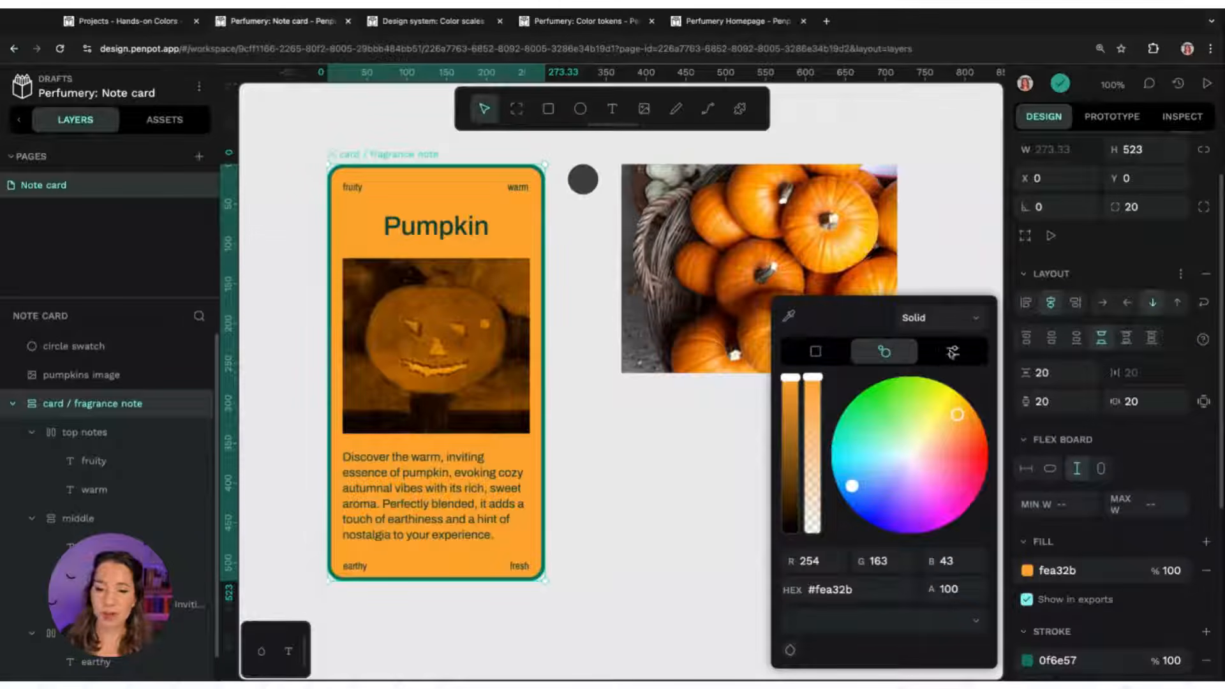
{"action": "left_click", "coordinate": [952, 351]}
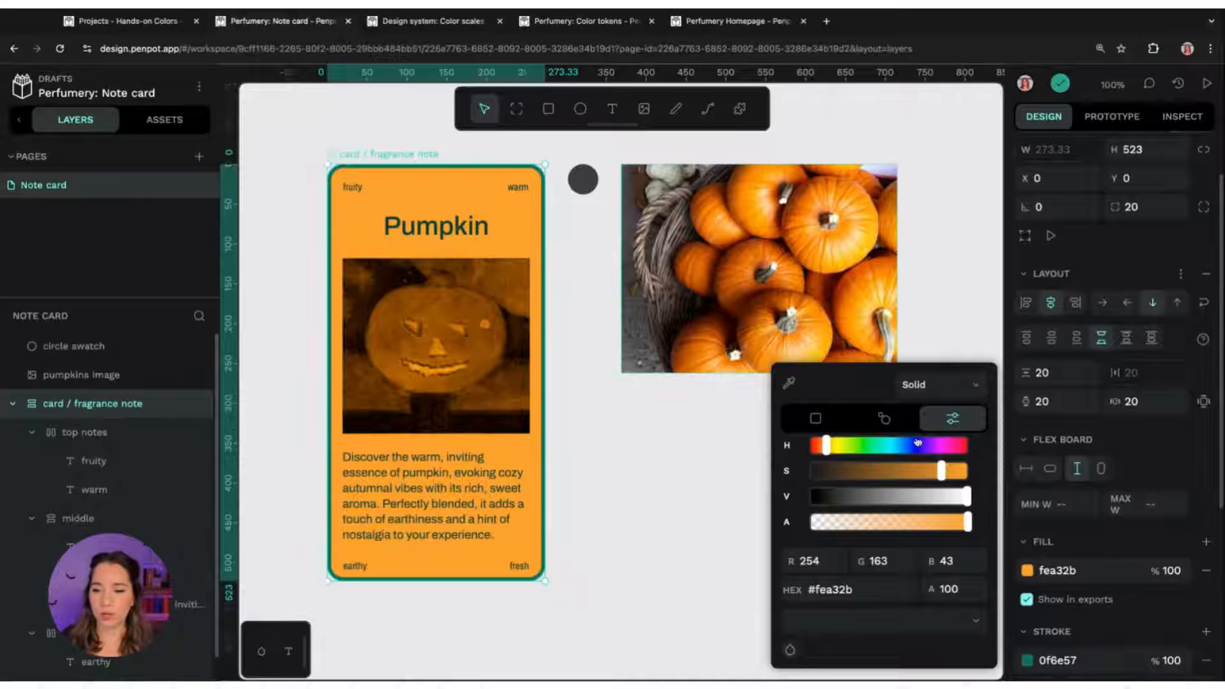
{"action": "left_click_drag", "start_coordinate": [944, 475], "coordinate": [967, 475]}
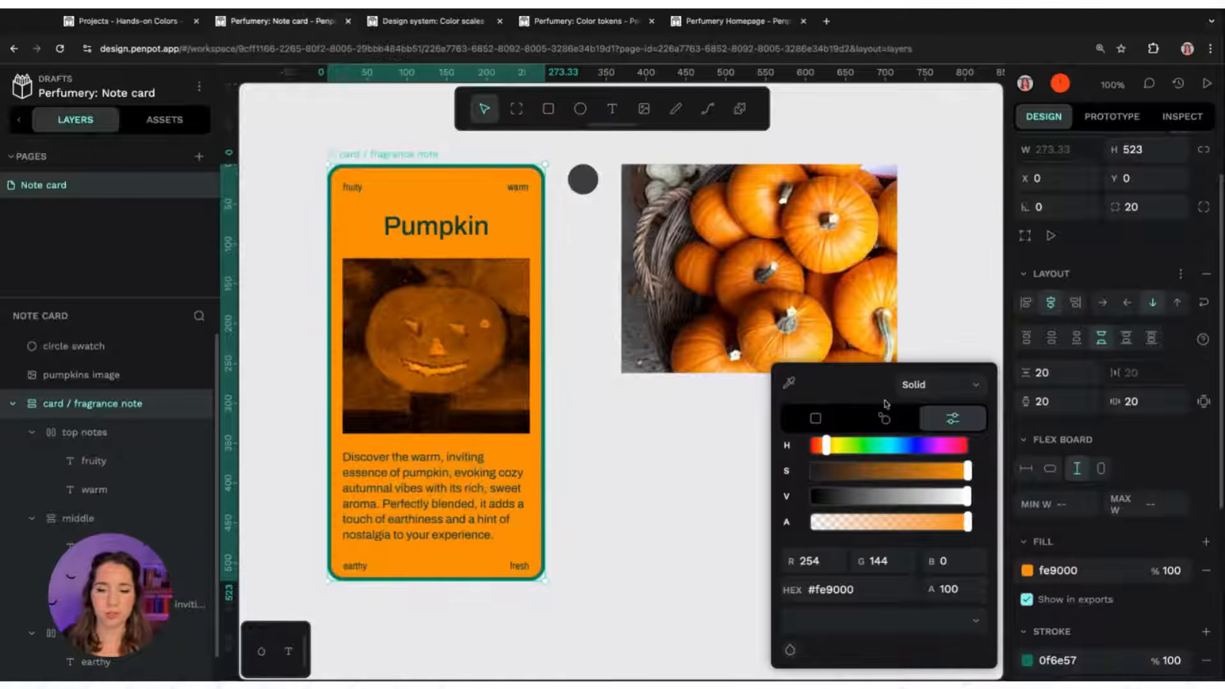
Lighten the card board's fill to f8cd94 by moving the shade point left along the top edge
{"action": "left_click", "coordinate": [816, 418]}
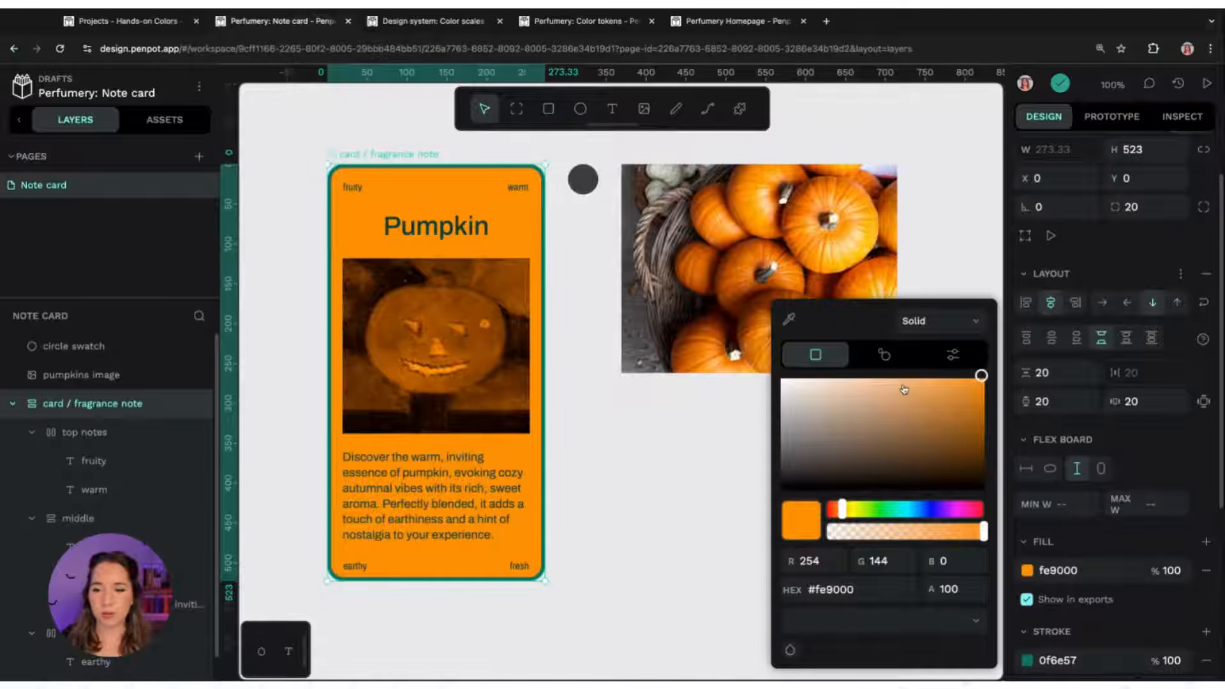
{"action": "left_click", "coordinate": [977, 379]}
{"action": "left_click_drag", "start_coordinate": [977, 379], "coordinate": [859, 377]}
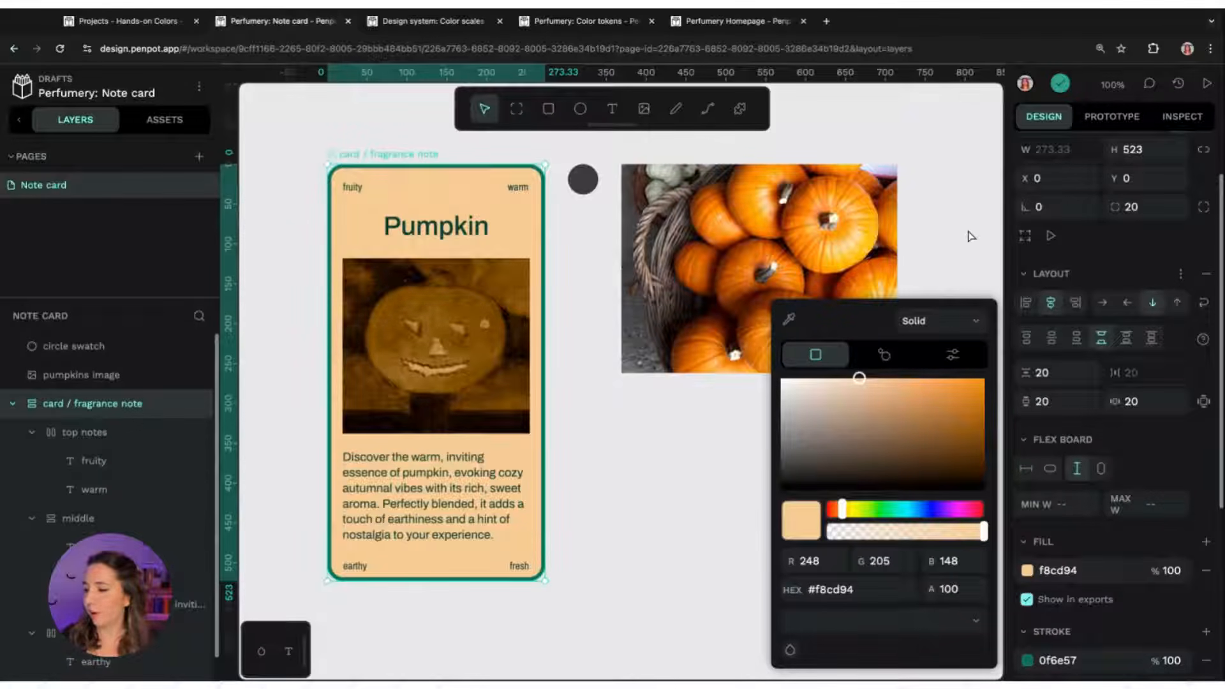
{"action": "left_click", "coordinate": [970, 237]}
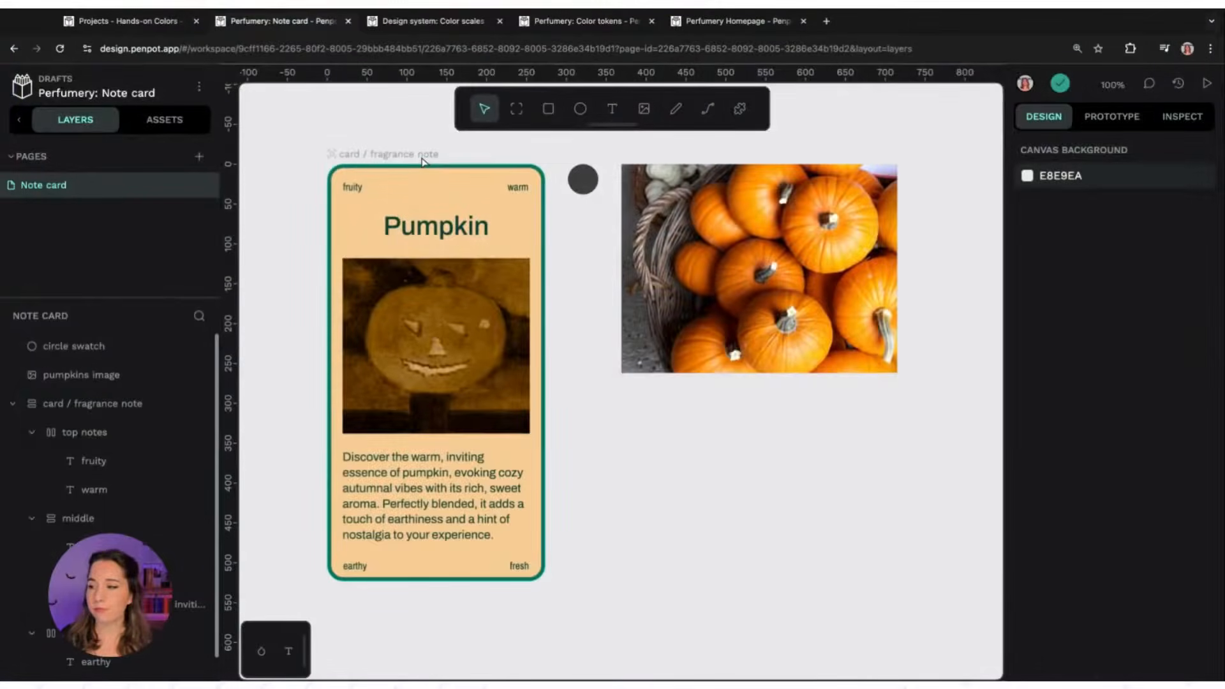
Change the card board's stroke to dark red 7c102a at about 55% opacity using the colour wheel
{"action": "left_click", "coordinate": [421, 159]}
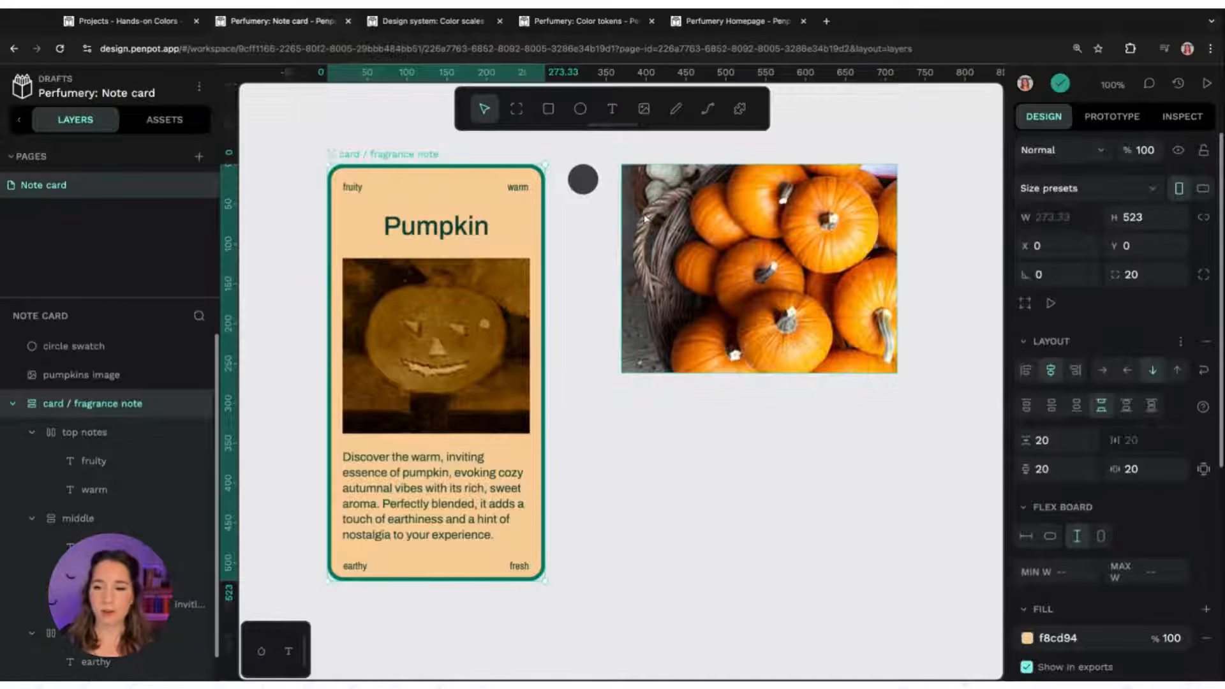
{"action": "scroll", "coordinate": [1069, 414], "scroll_direction": "down", "scroll_amount": 5}
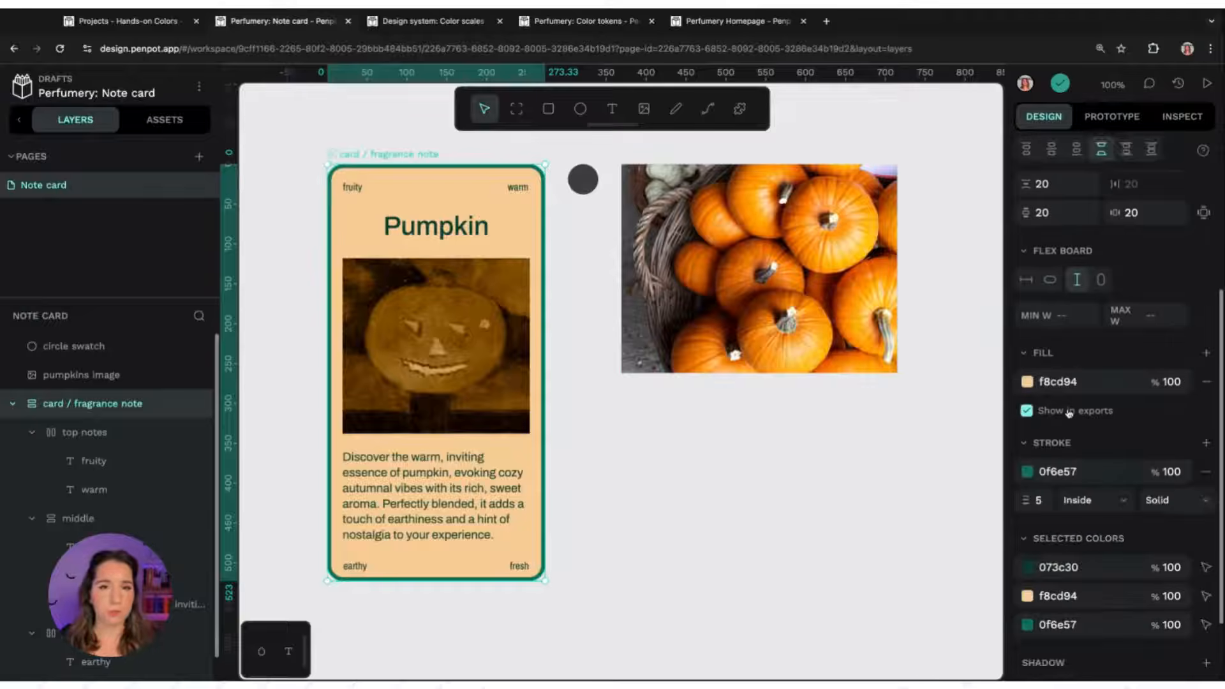
{"action": "left_click", "coordinate": [1027, 472]}
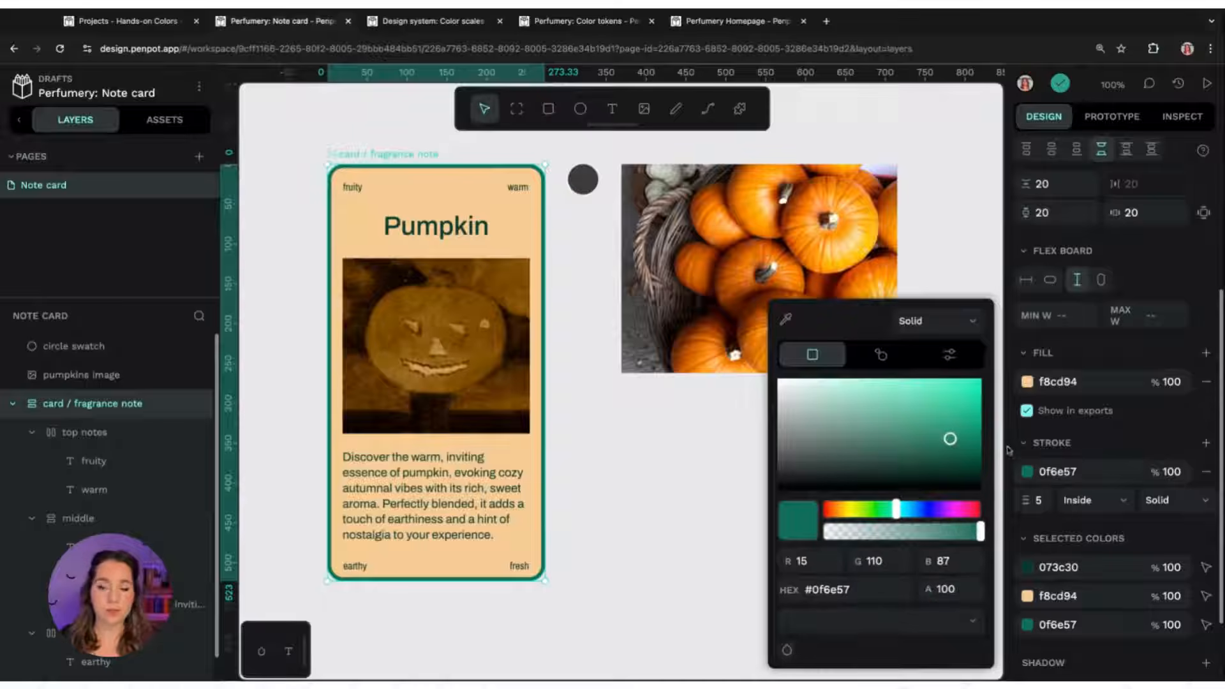
{"action": "left_click", "coordinate": [880, 354]}
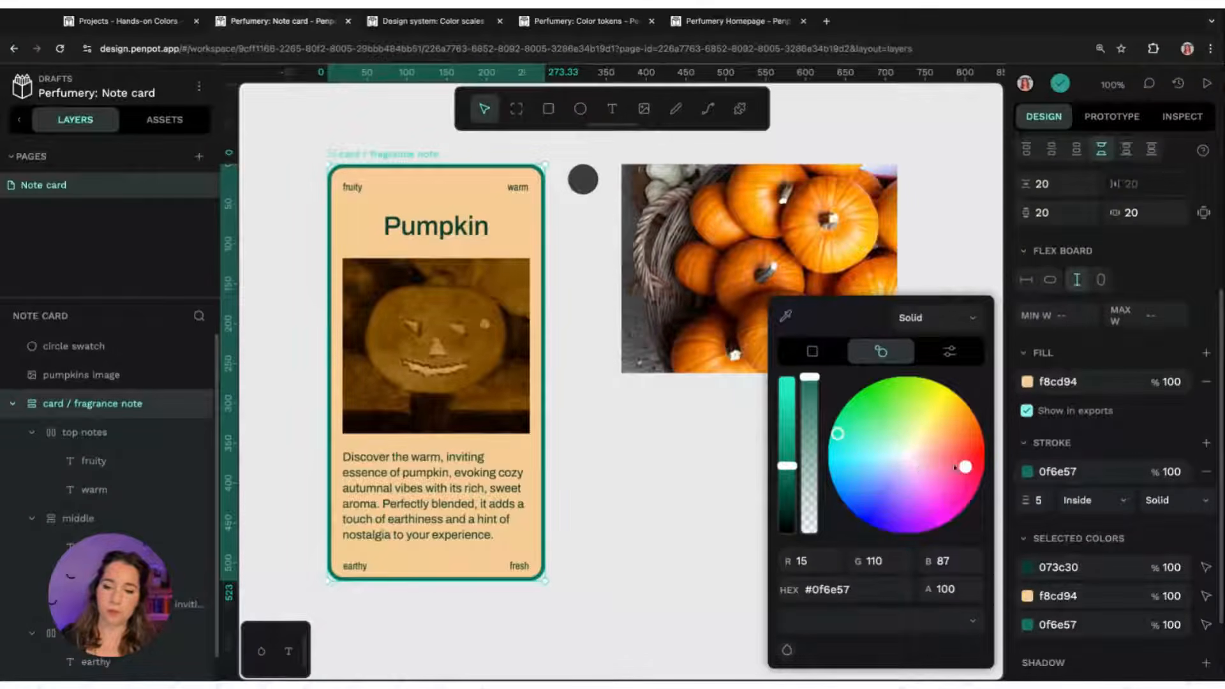
{"action": "left_click", "coordinate": [967, 468]}
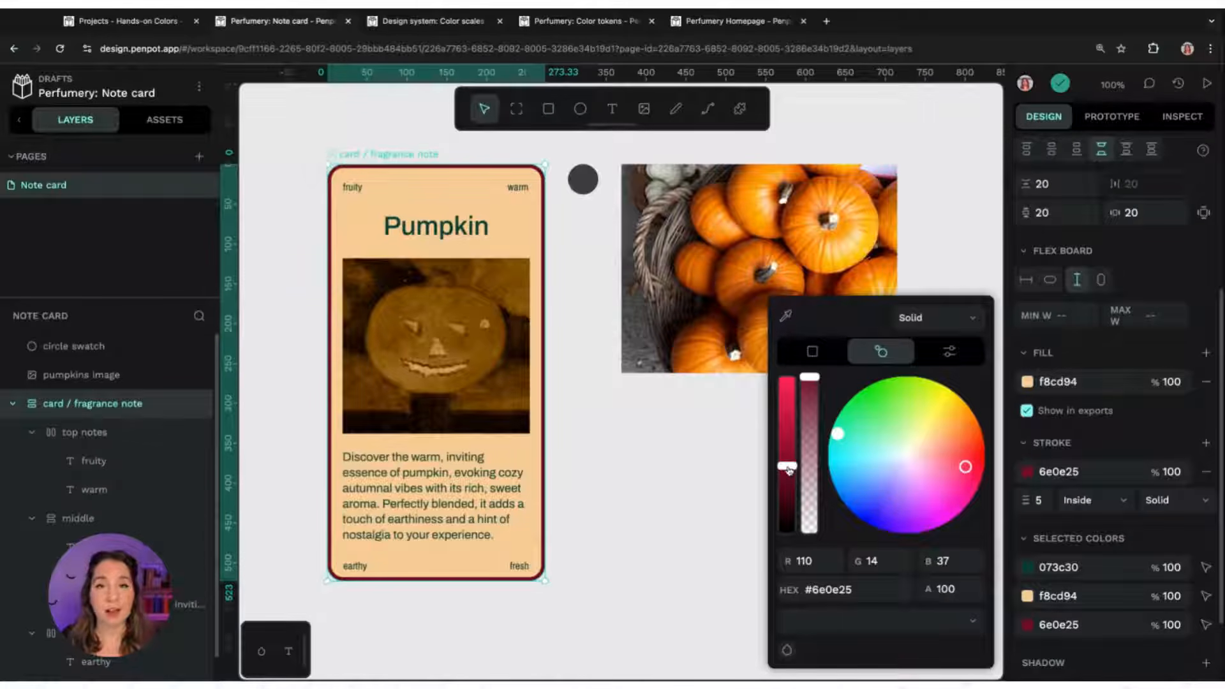
{"action": "mouse_move", "coordinate": [788, 466]}
{"action": "left_mouse_down"}
{"action": "mouse_move", "coordinate": [787, 376]}
{"action": "mouse_move", "coordinate": [787, 514]}
{"action": "mouse_move", "coordinate": [788, 457]}
{"action": "left_mouse_up"}
{"action": "mouse_move", "coordinate": [814, 379]}
{"action": "left_mouse_down"}
{"action": "mouse_move", "coordinate": [810, 500]}
{"action": "mouse_move", "coordinate": [811, 381]}
{"action": "mouse_move", "coordinate": [810, 442]}
{"action": "left_mouse_up"}
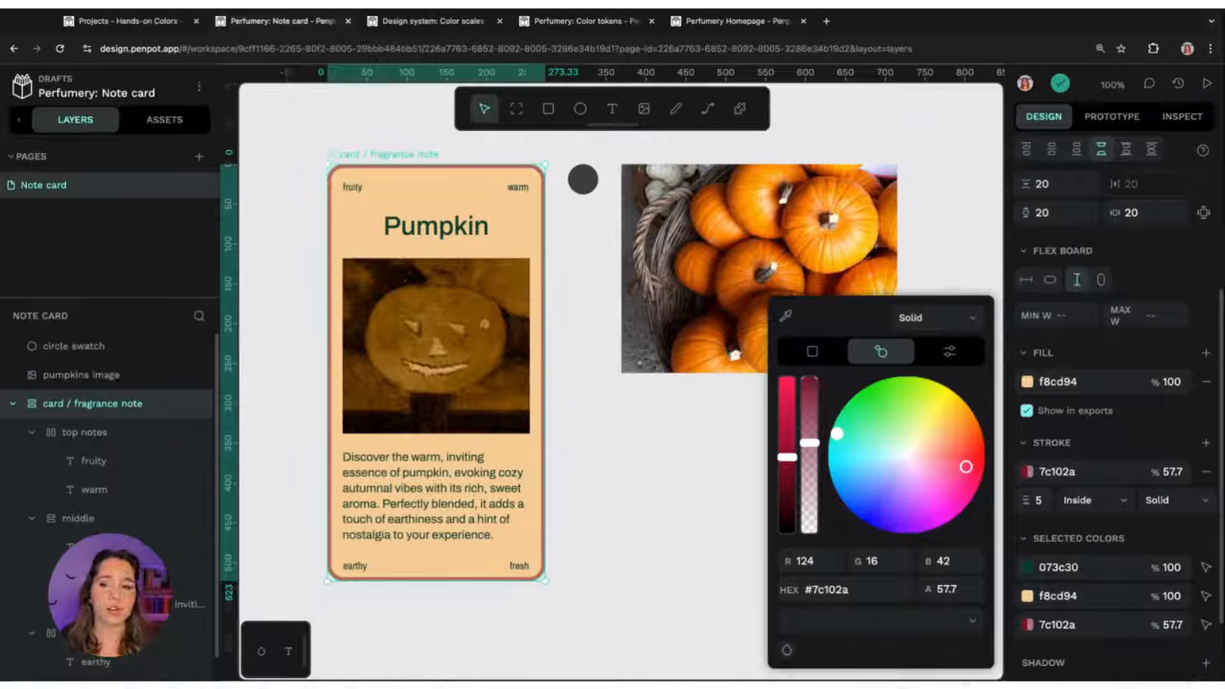
{"action": "mouse_move", "coordinate": [809, 442]}
{"action": "left_mouse_down"}
{"action": "mouse_move", "coordinate": [809, 420]}
{"action": "mouse_move", "coordinate": [809, 447]}
{"action": "left_mouse_up"}
{"action": "left_click", "coordinate": [922, 351]}
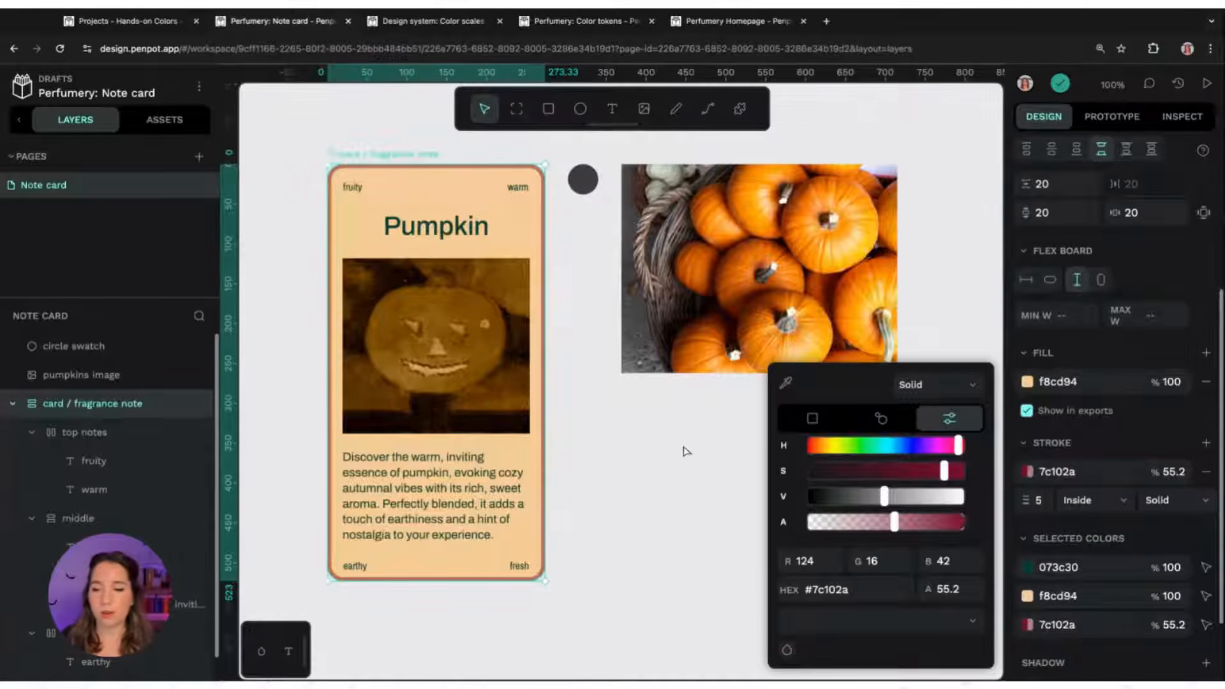
{"action": "left_click", "coordinate": [839, 459]}
Draw a rectangle about 285 × 212 below the pumpkins image
{"action": "key", "text": "r"}
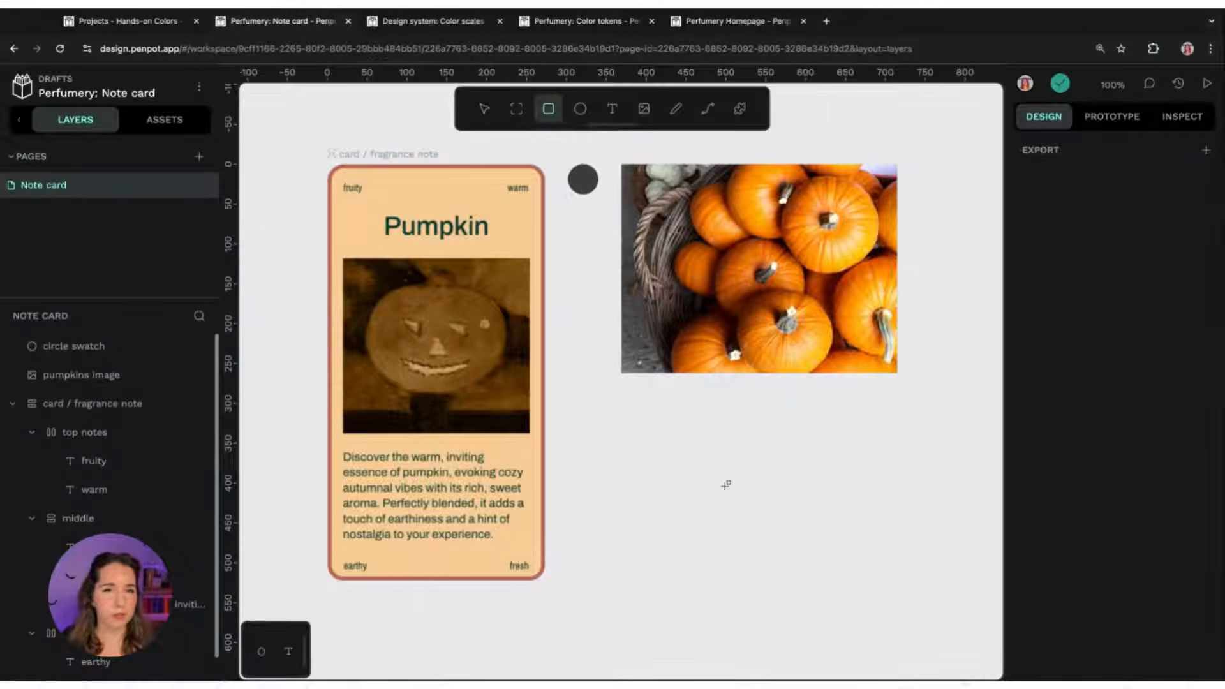
{"action": "mouse_move", "coordinate": [612, 412]}
{"action": "left_mouse_down"}
{"action": "mouse_move", "coordinate": [763, 580]}
{"action": "mouse_move", "coordinate": [840, 580]}
{"action": "left_mouse_up"}
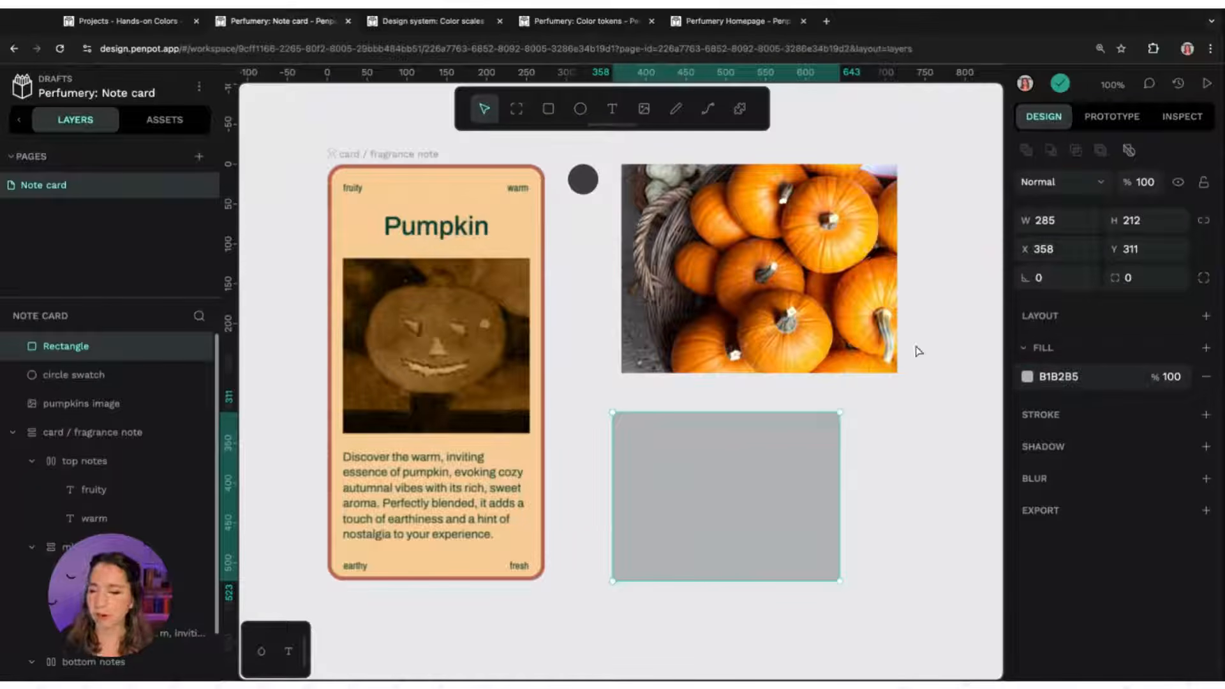
Open the test rectangle's fill picker, shift its hue and raise saturation to full with the HSV sliders
{"action": "left_click", "coordinate": [1028, 376]}
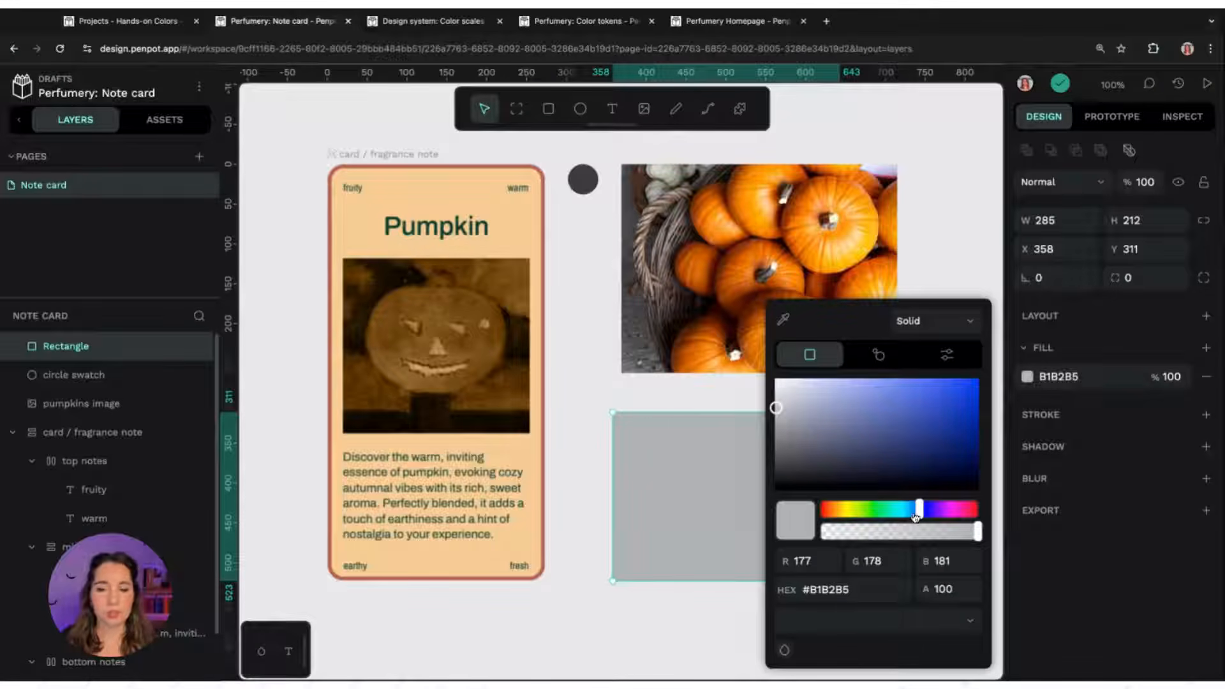
{"action": "mouse_move", "coordinate": [915, 517]}
{"action": "left_mouse_down"}
{"action": "mouse_move", "coordinate": [825, 511]}
{"action": "mouse_move", "coordinate": [959, 509]}
{"action": "mouse_move", "coordinate": [851, 509]}
{"action": "mouse_move", "coordinate": [915, 509]}
{"action": "mouse_move", "coordinate": [904, 509]}
{"action": "left_mouse_up"}
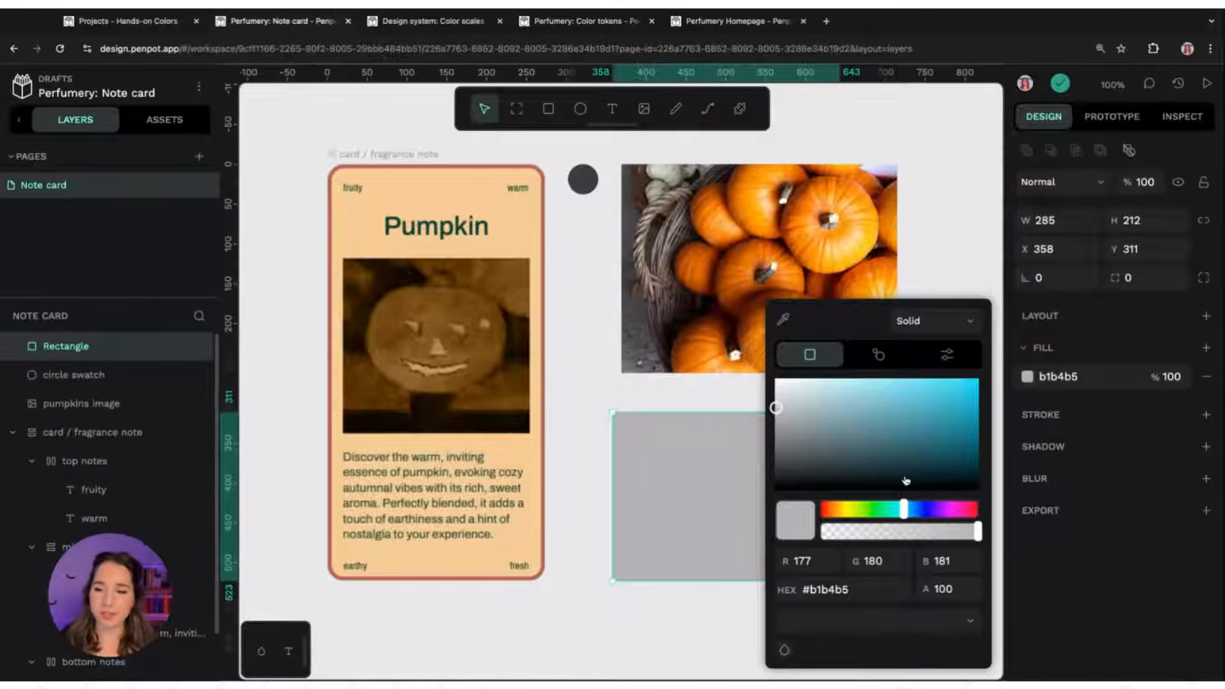
{"action": "left_click", "coordinate": [949, 356]}
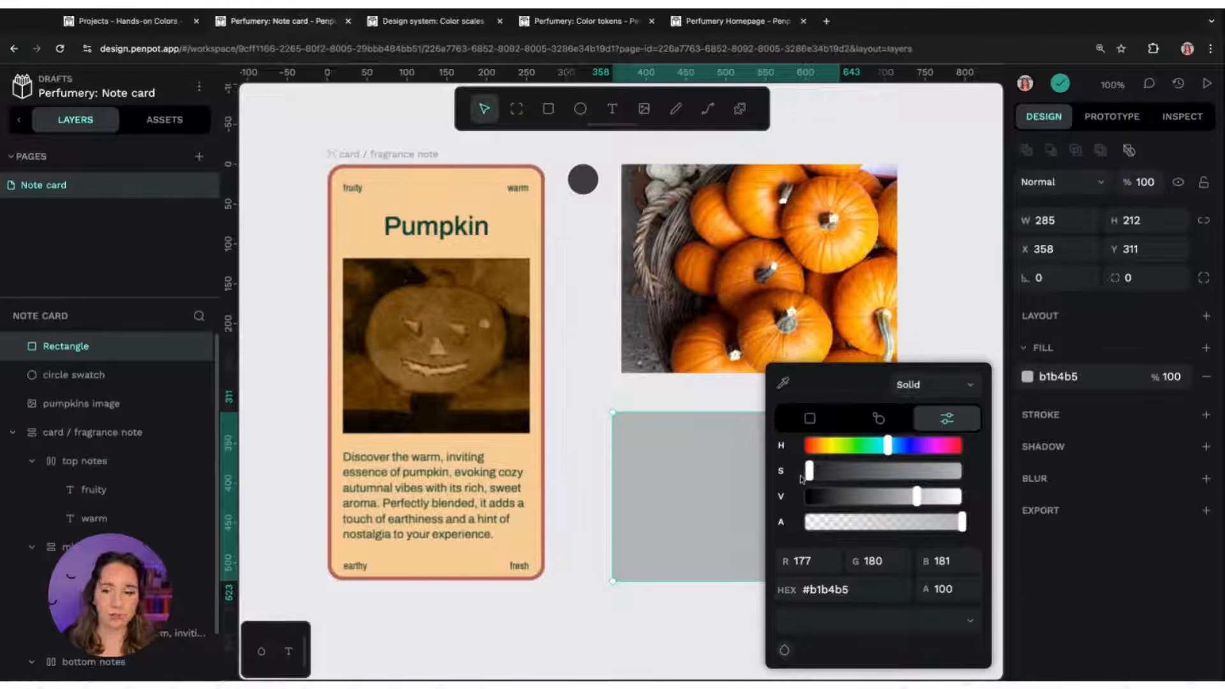
{"action": "left_click_drag", "start_coordinate": [808, 472], "coordinate": [961, 471]}
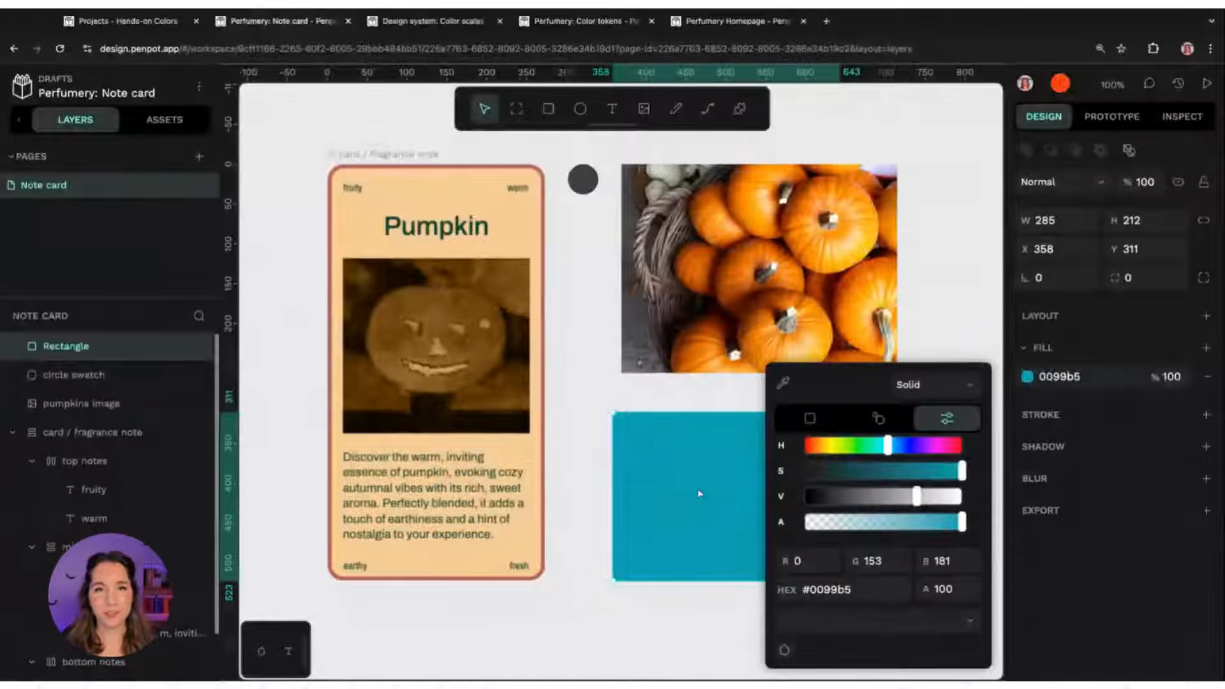
Adjust the rectangle's hue and saturation sliders again, ending at a fully saturated blue 0058b5
{"action": "left_click_drag", "start_coordinate": [889, 446], "coordinate": [792, 479]}
{"action": "left_click", "coordinate": [960, 473]}
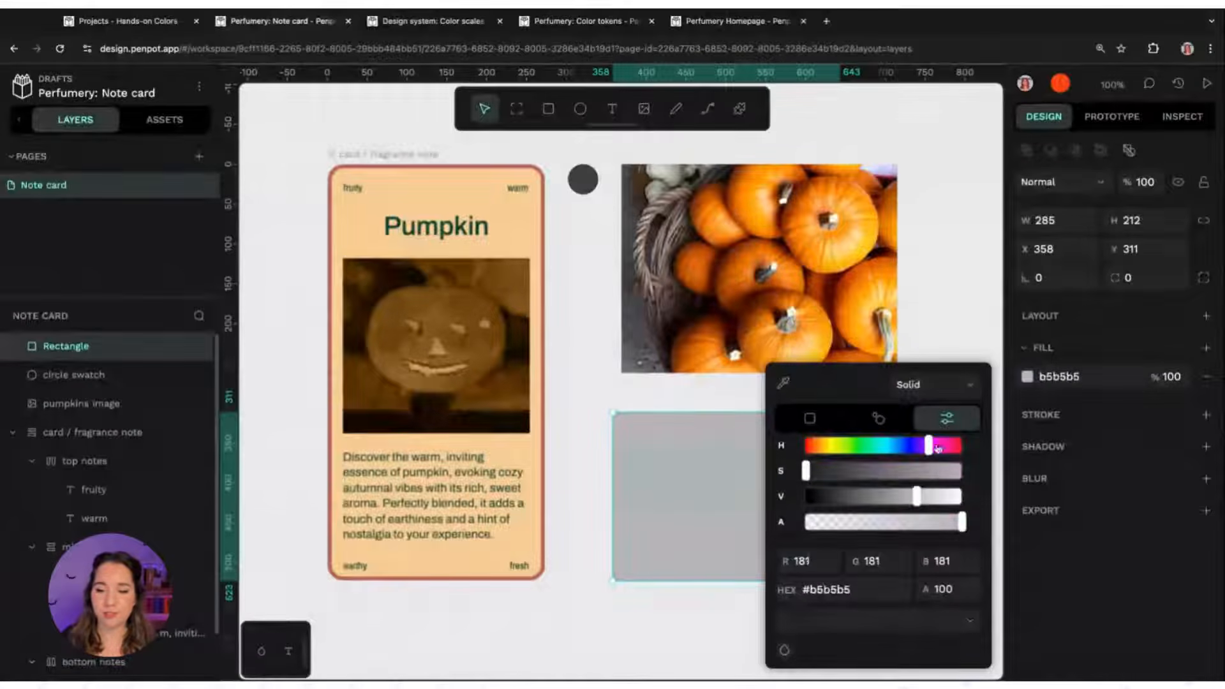
{"action": "mouse_move", "coordinate": [909, 446]}
{"action": "left_mouse_down"}
{"action": "mouse_move", "coordinate": [826, 446]}
{"action": "mouse_move", "coordinate": [920, 446]}
{"action": "mouse_move", "coordinate": [887, 446]}
{"action": "left_mouse_up"}
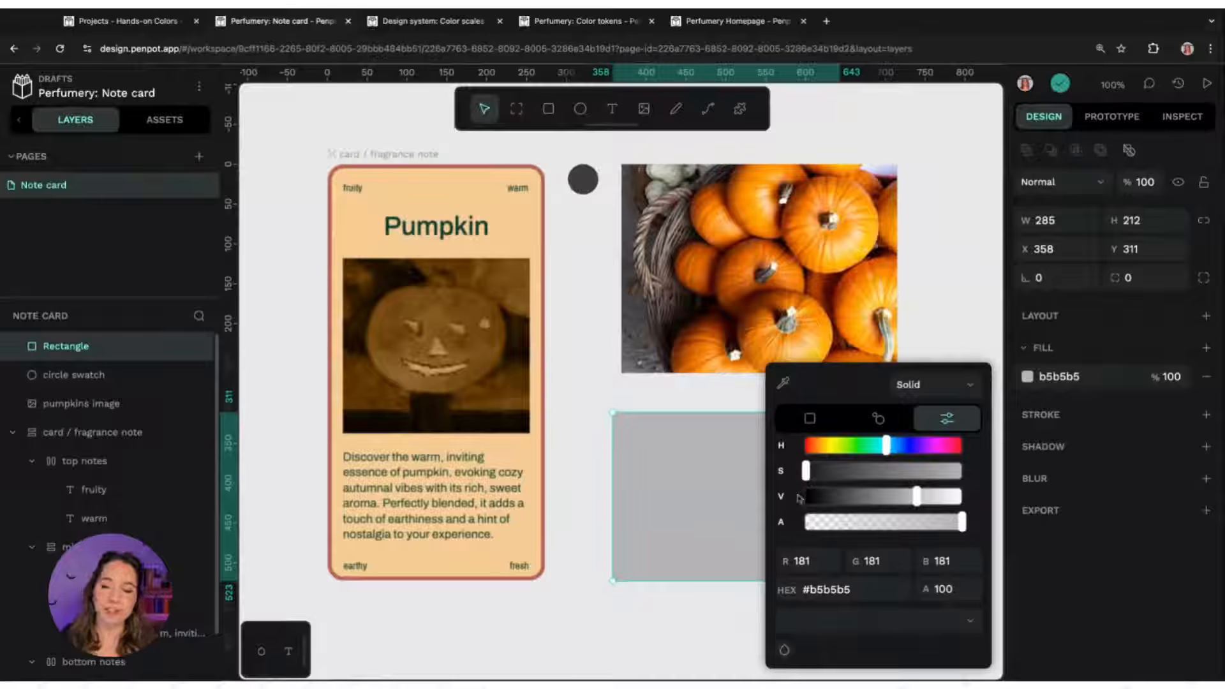
{"action": "left_click_drag", "start_coordinate": [805, 478], "coordinate": [809, 477]}
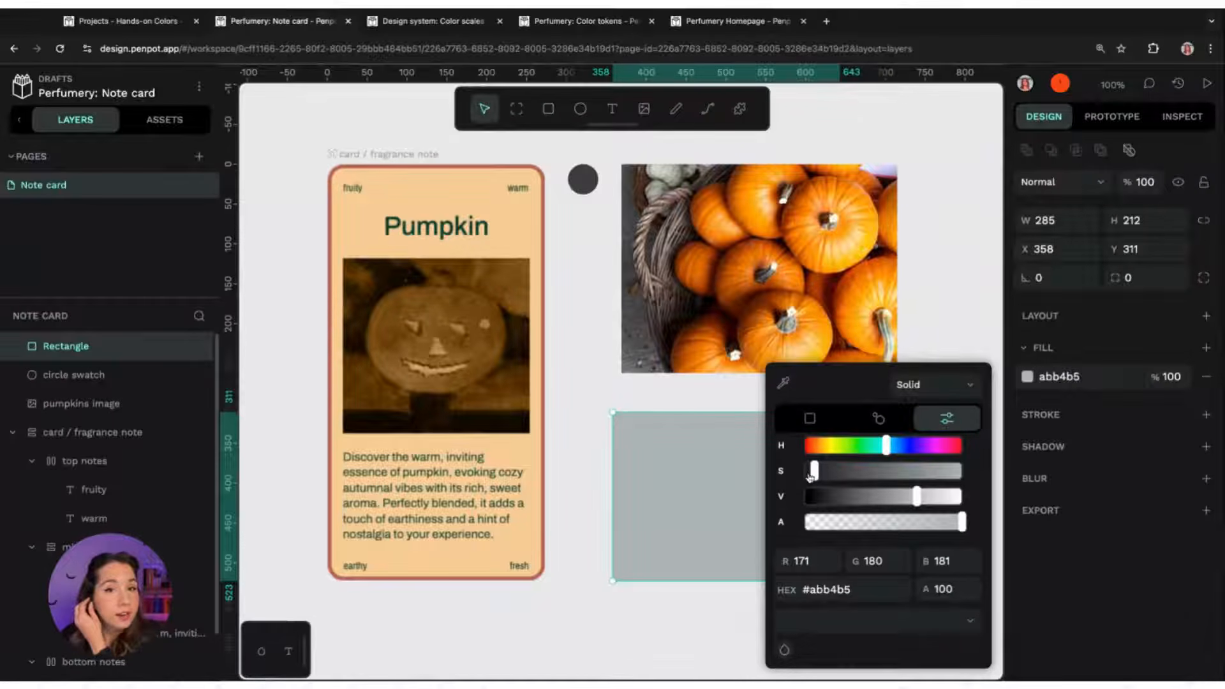
{"action": "mouse_move", "coordinate": [886, 446]}
{"action": "left_mouse_down"}
{"action": "mouse_move", "coordinate": [927, 446]}
{"action": "mouse_move", "coordinate": [887, 446]}
{"action": "left_mouse_up"}
{"action": "left_click_drag", "start_coordinate": [816, 473], "coordinate": [823, 473]}
{"action": "mouse_move", "coordinate": [888, 448]}
{"action": "left_mouse_down"}
{"action": "mouse_move", "coordinate": [907, 448]}
{"action": "mouse_move", "coordinate": [897, 448]}
{"action": "left_mouse_up"}
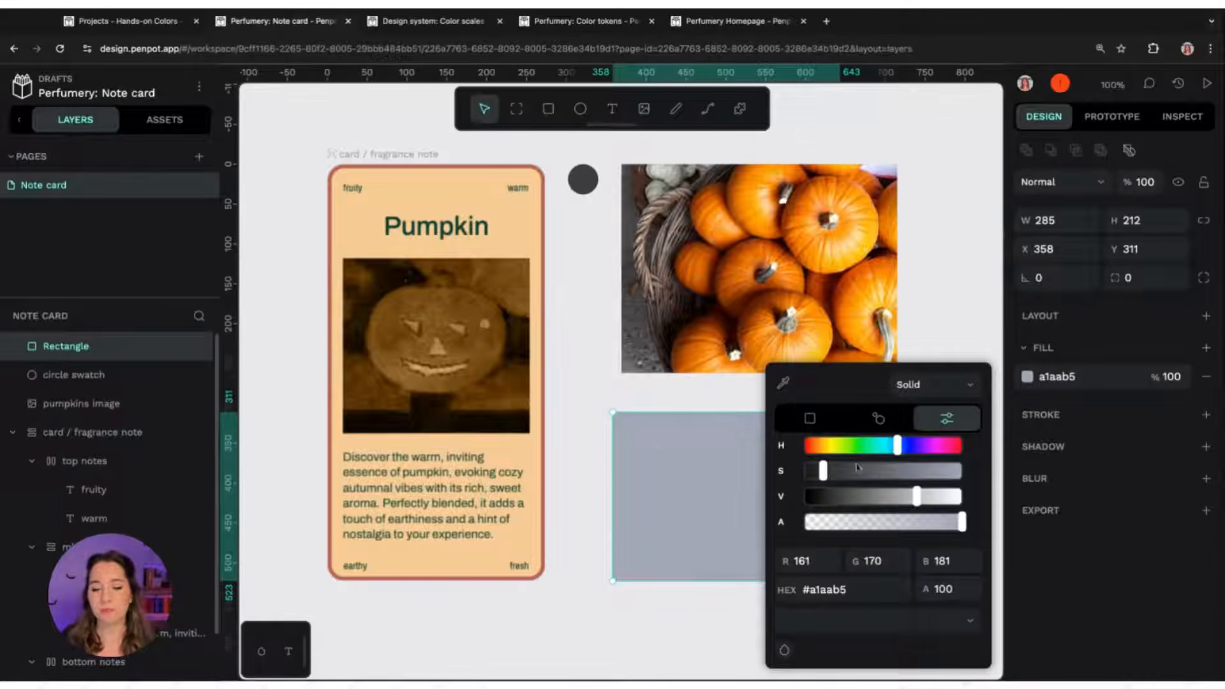
{"action": "left_click_drag", "start_coordinate": [829, 473], "coordinate": [962, 473]}
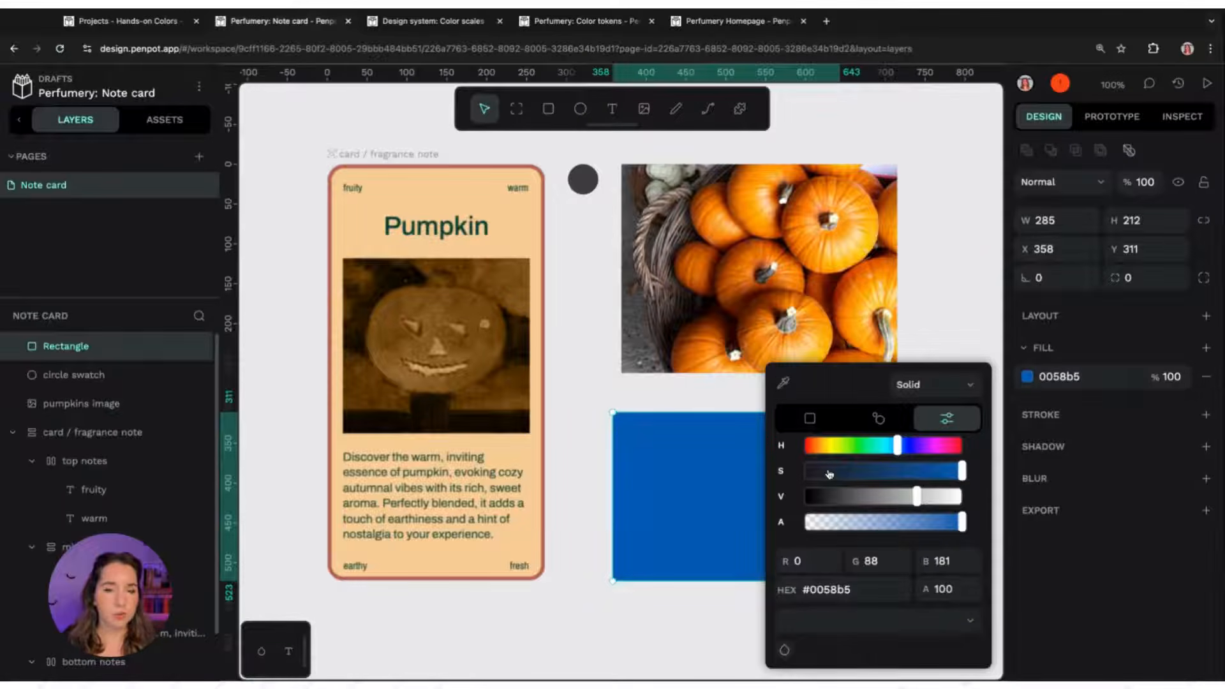
Delete the test rectangle below the pumpkins image
{"action": "left_click", "coordinate": [933, 295]}
{"action": "left_click", "coordinate": [767, 491]}
{"action": "key", "text": "Delete"}
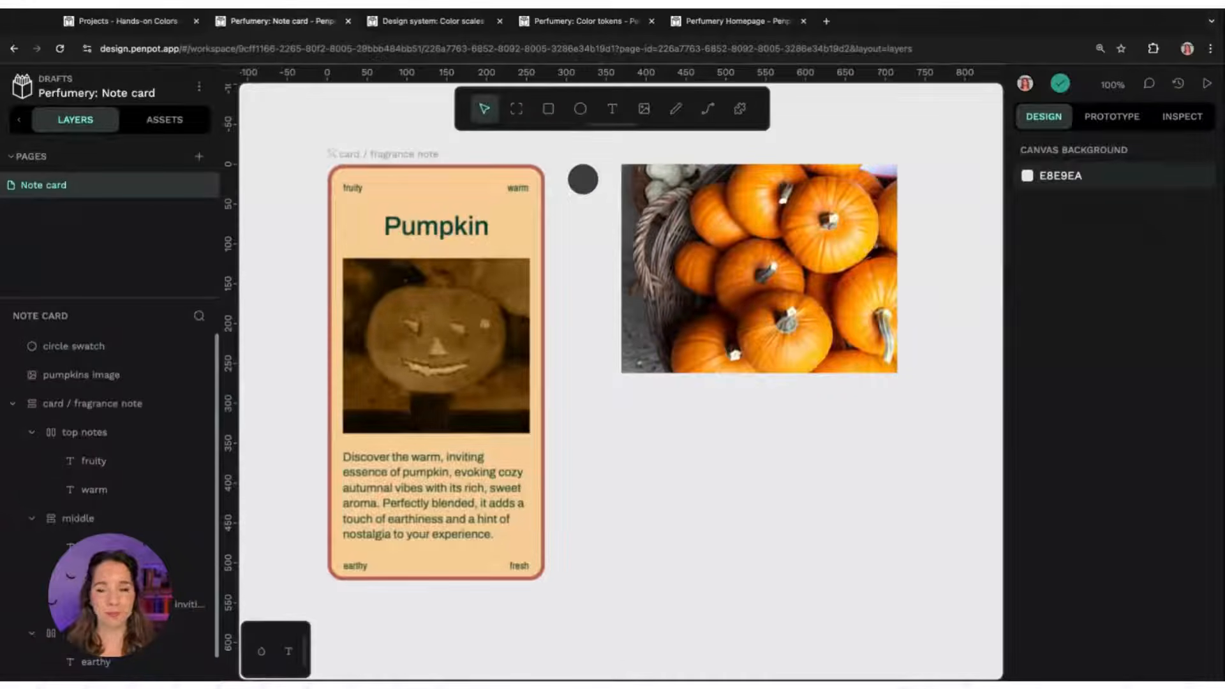
Check the contrast between the card board's fill and the Pumpkin title with the Contrast plugin
{"action": "left_click", "coordinate": [477, 244]}
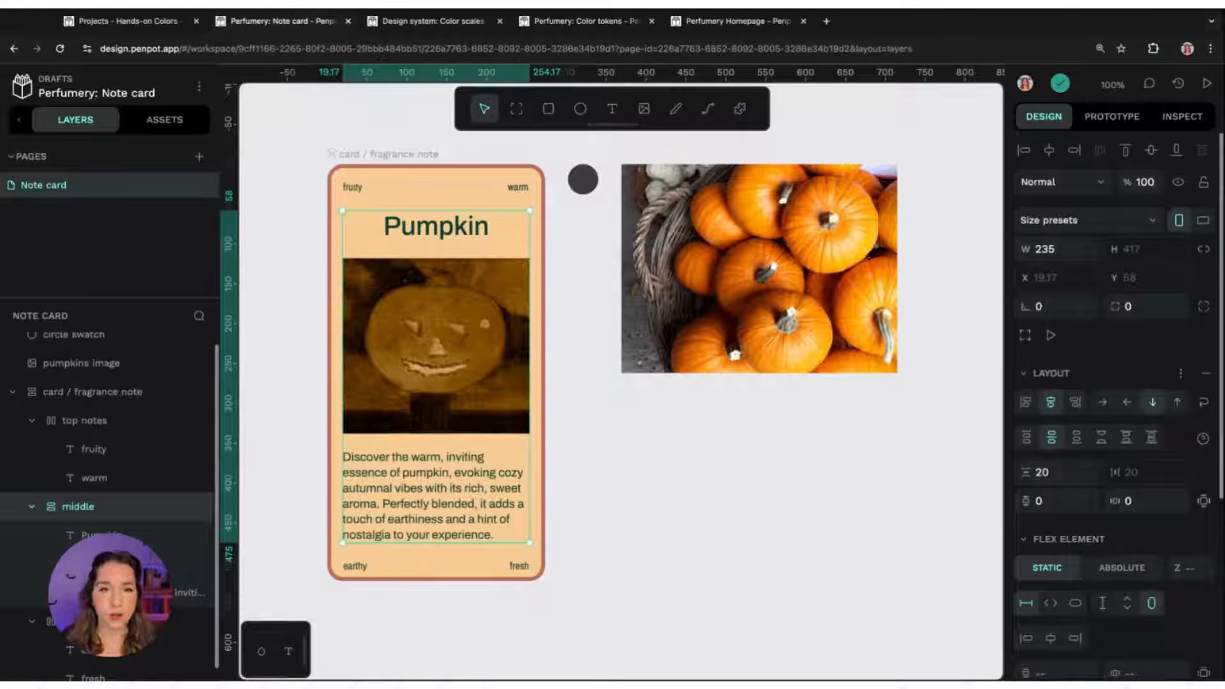
{"action": "left_click", "coordinate": [565, 243]}
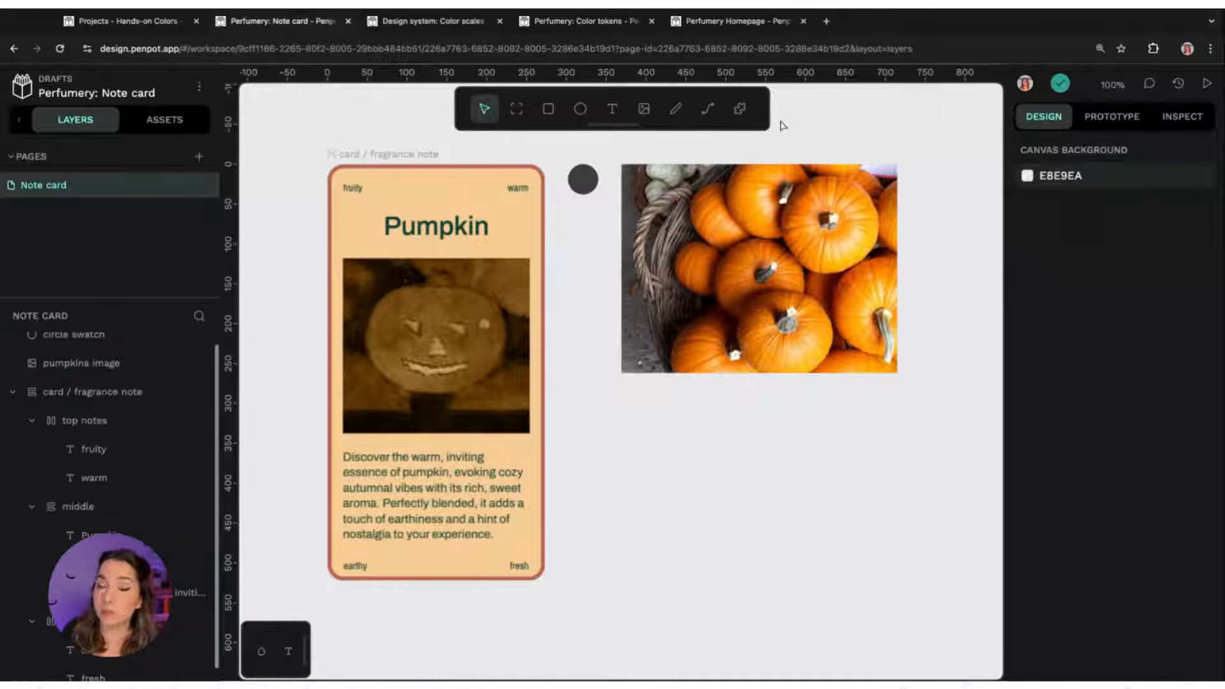
{"action": "left_click", "coordinate": [740, 110]}
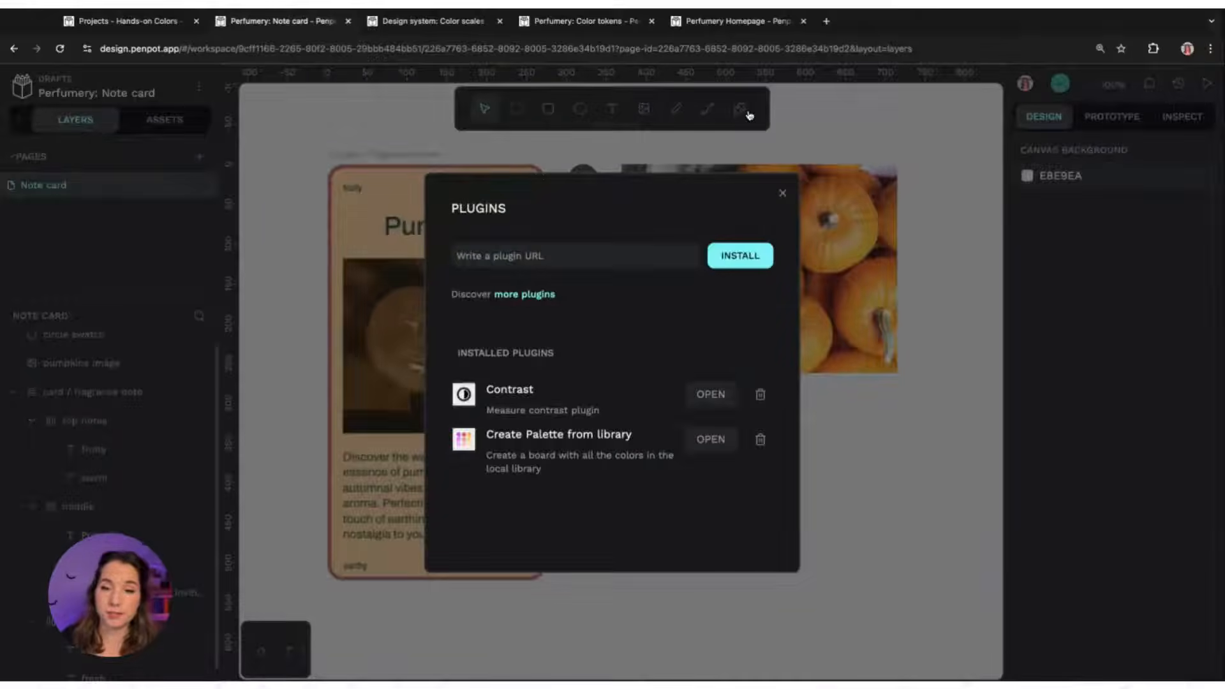
{"action": "left_click", "coordinate": [713, 395]}
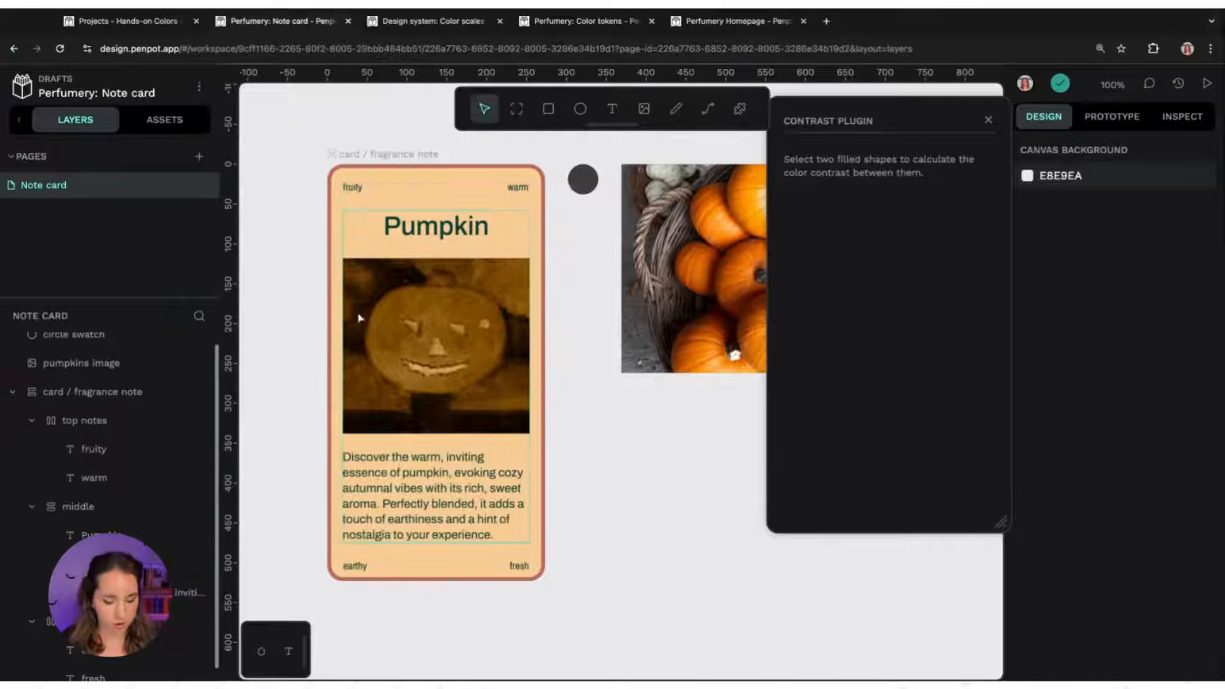
{"action": "left_click", "coordinate": [442, 180]}
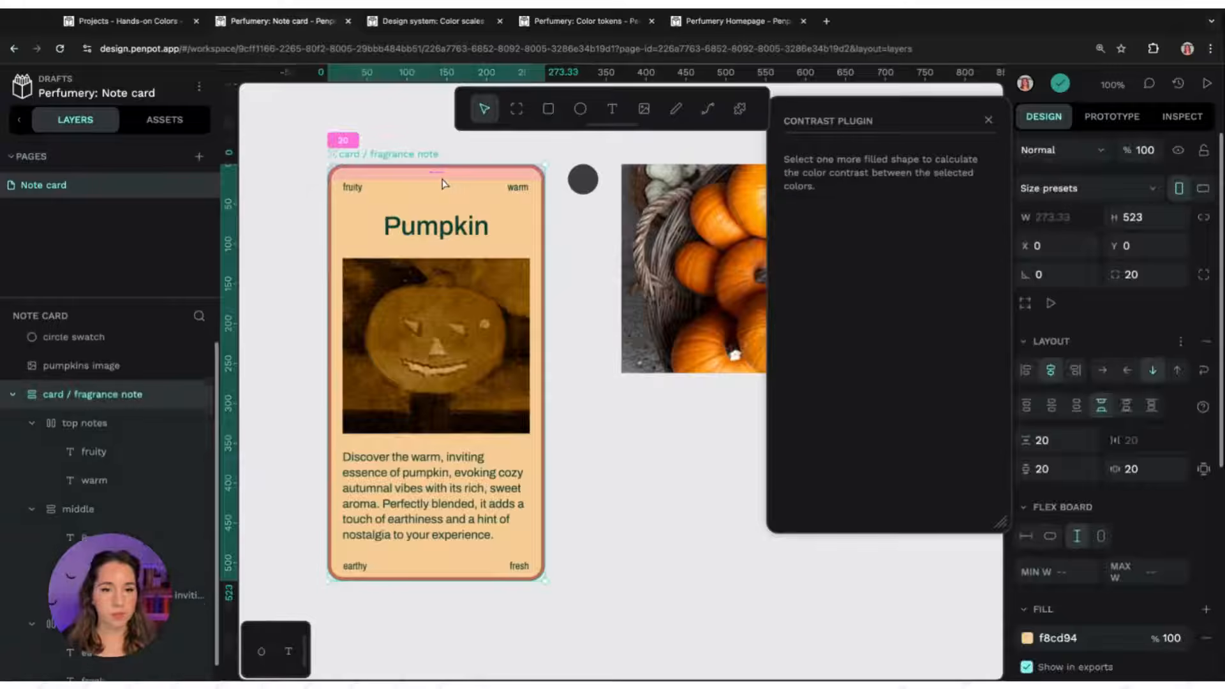
{"action": "left_click", "coordinate": [445, 227], "text": "shift"}
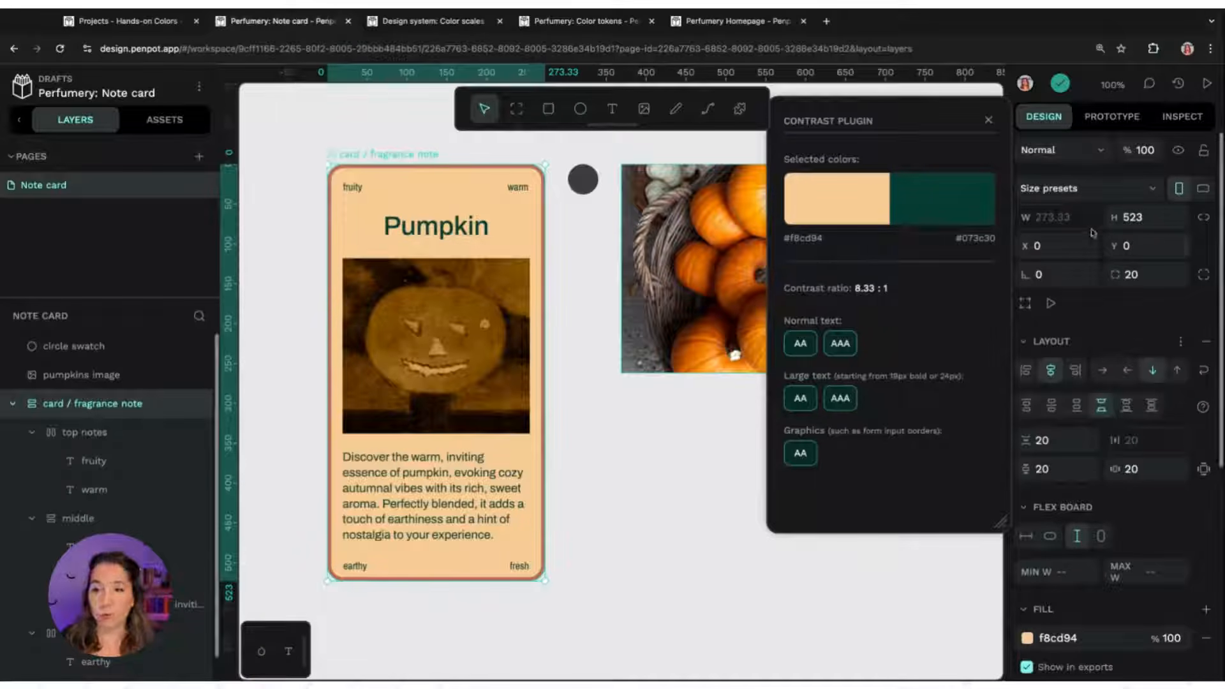
{"action": "left_click", "coordinate": [990, 121]}
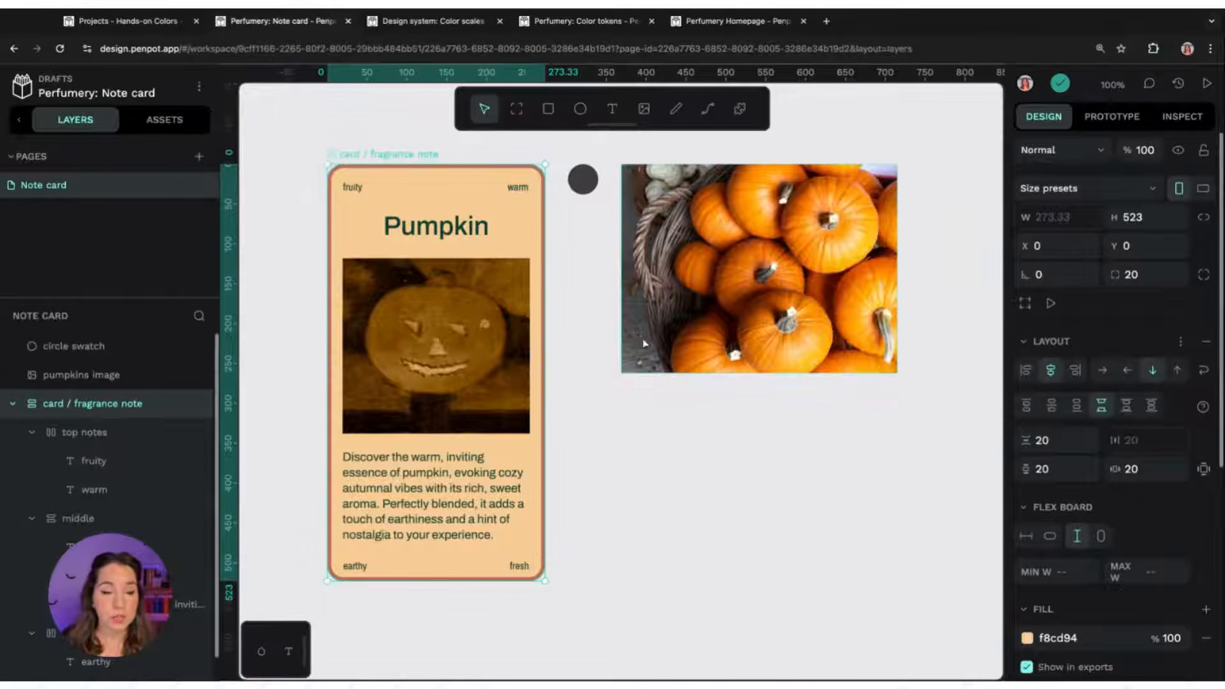
Switch the card board's fill to a linear gradient and inspect its start and end colour stops
{"action": "scroll", "coordinate": [1034, 606], "scroll_direction": "down", "scroll_amount": 1}
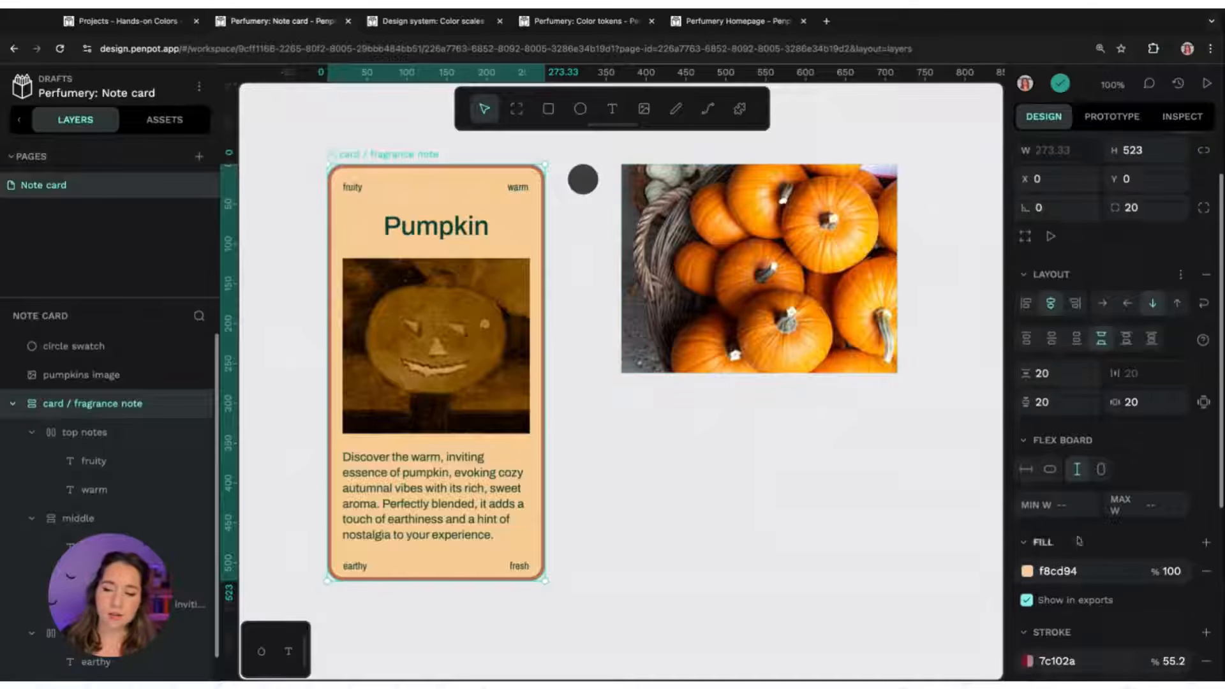
{"action": "left_click", "coordinate": [1027, 571]}
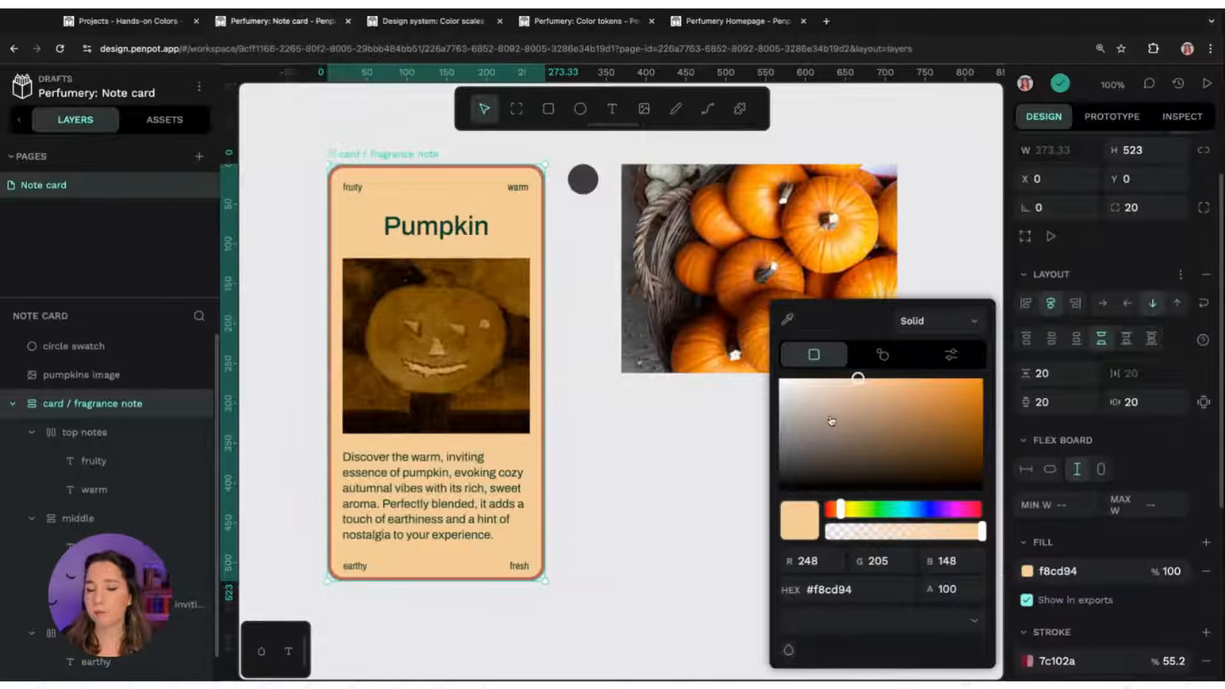
{"action": "left_click", "coordinate": [965, 331]}
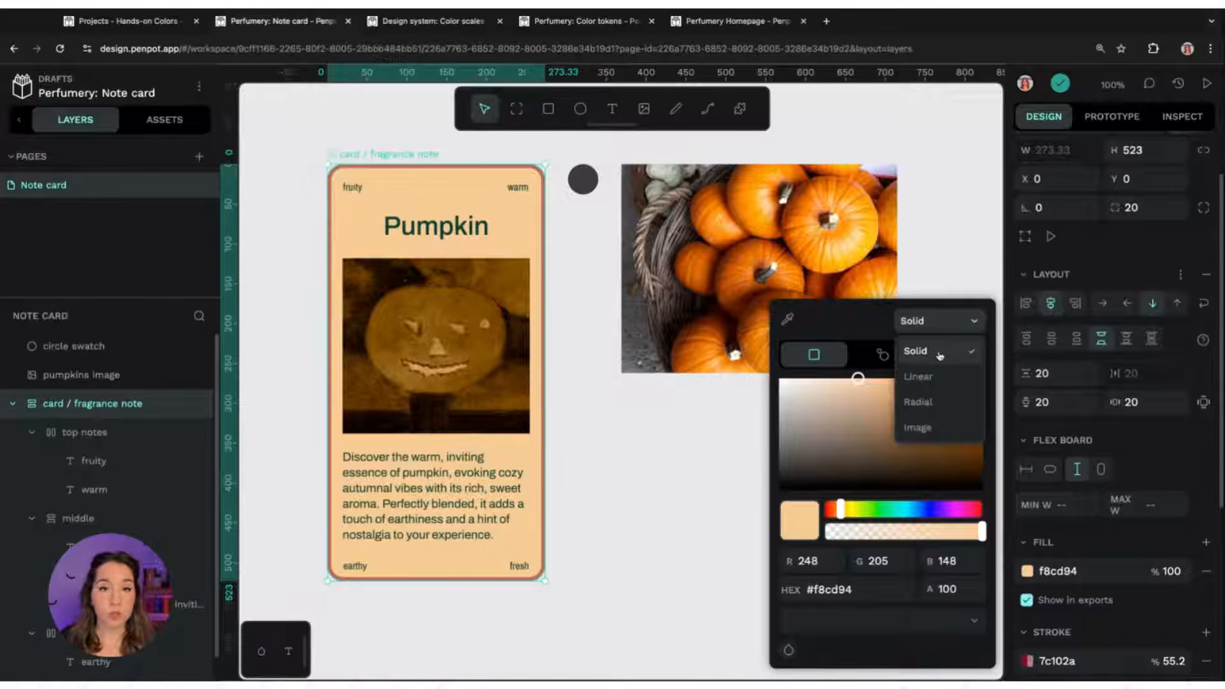
{"action": "left_click", "coordinate": [918, 377]}
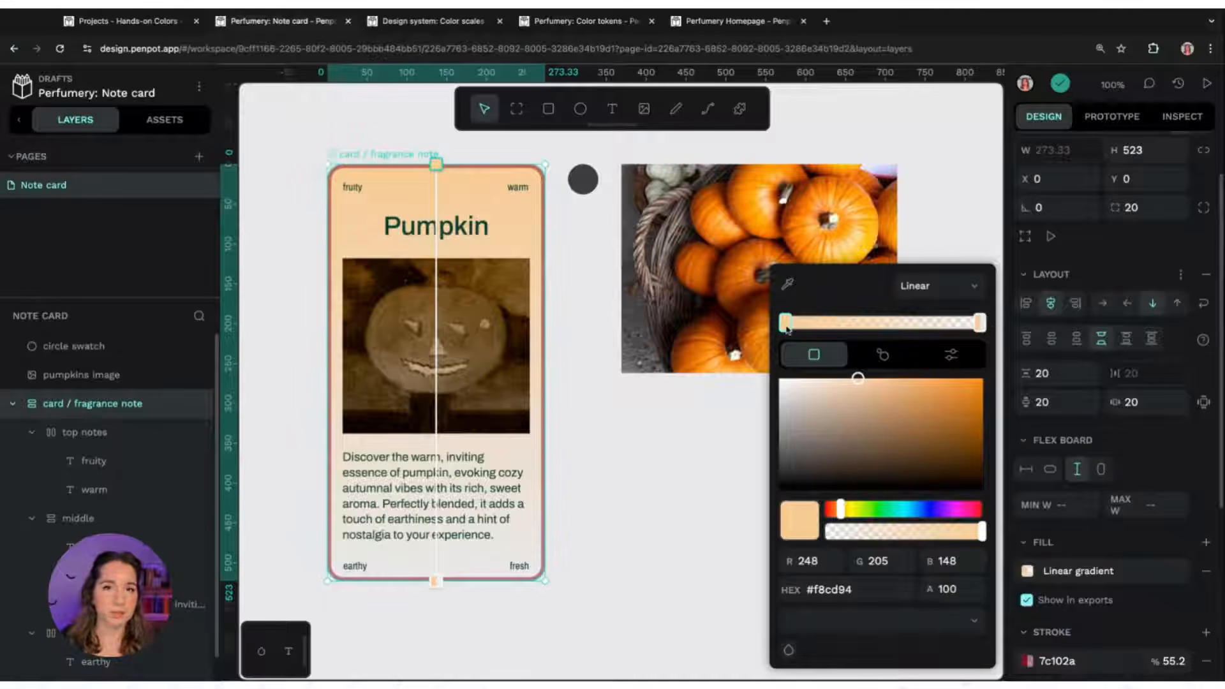
{"action": "left_click", "coordinate": [982, 327]}
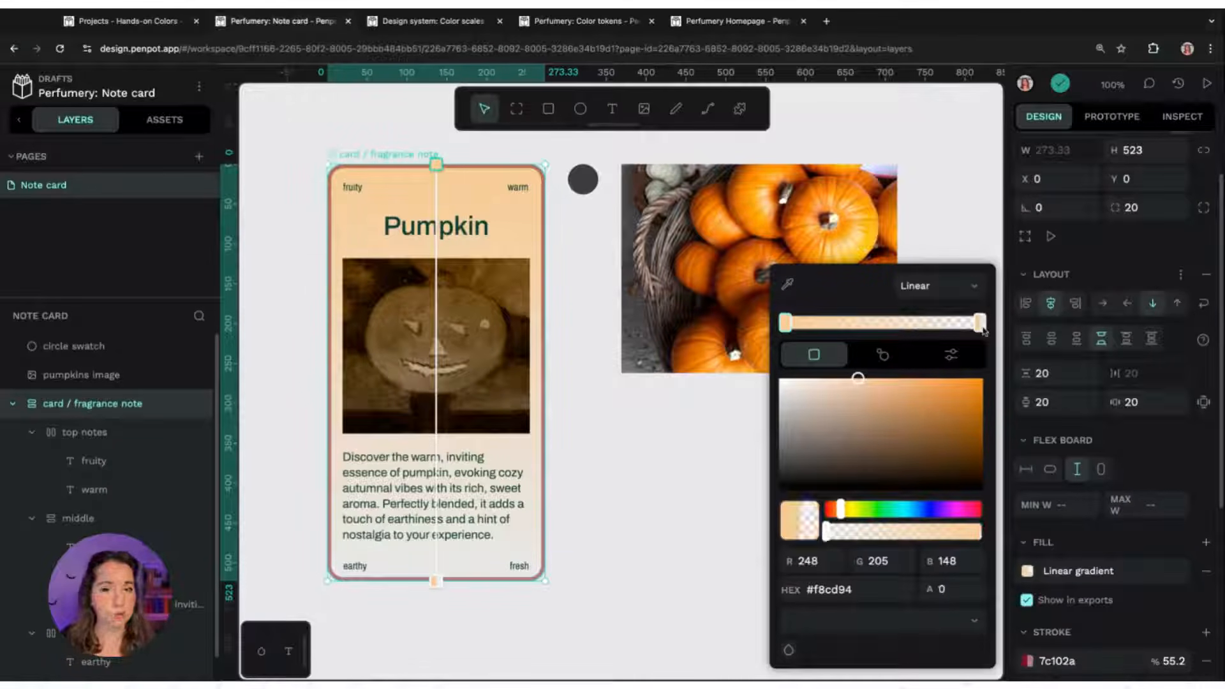
{"action": "left_click", "coordinate": [788, 326]}
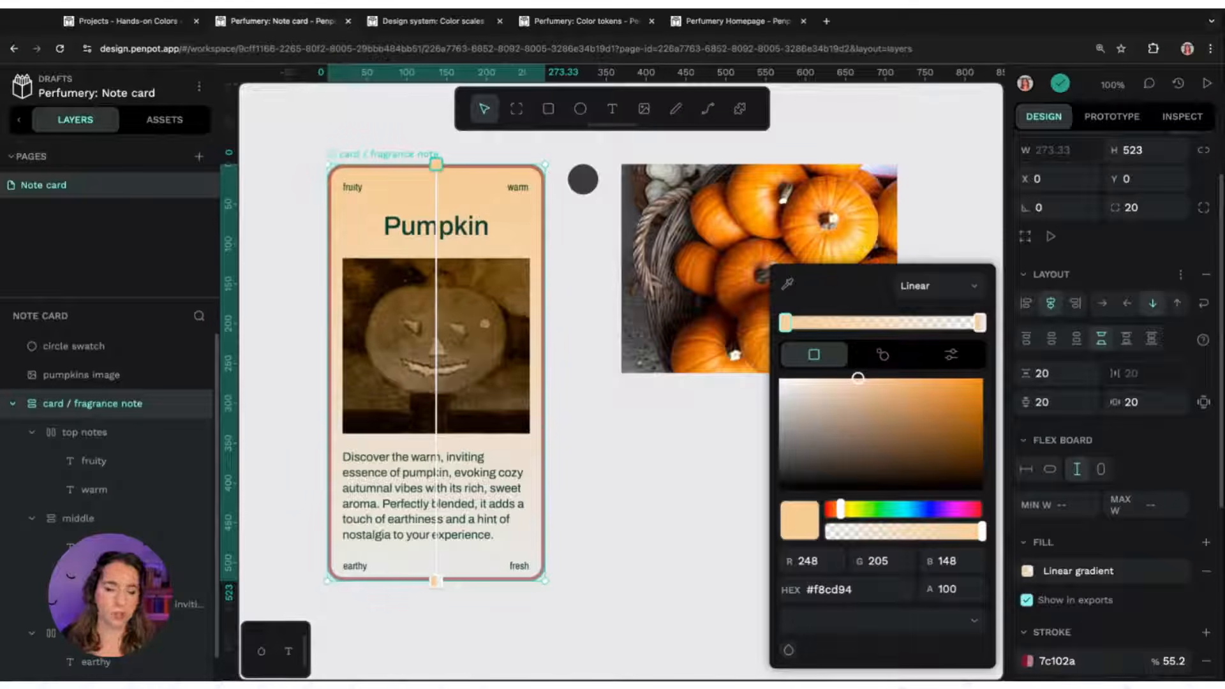
{"action": "left_click", "coordinate": [980, 324]}
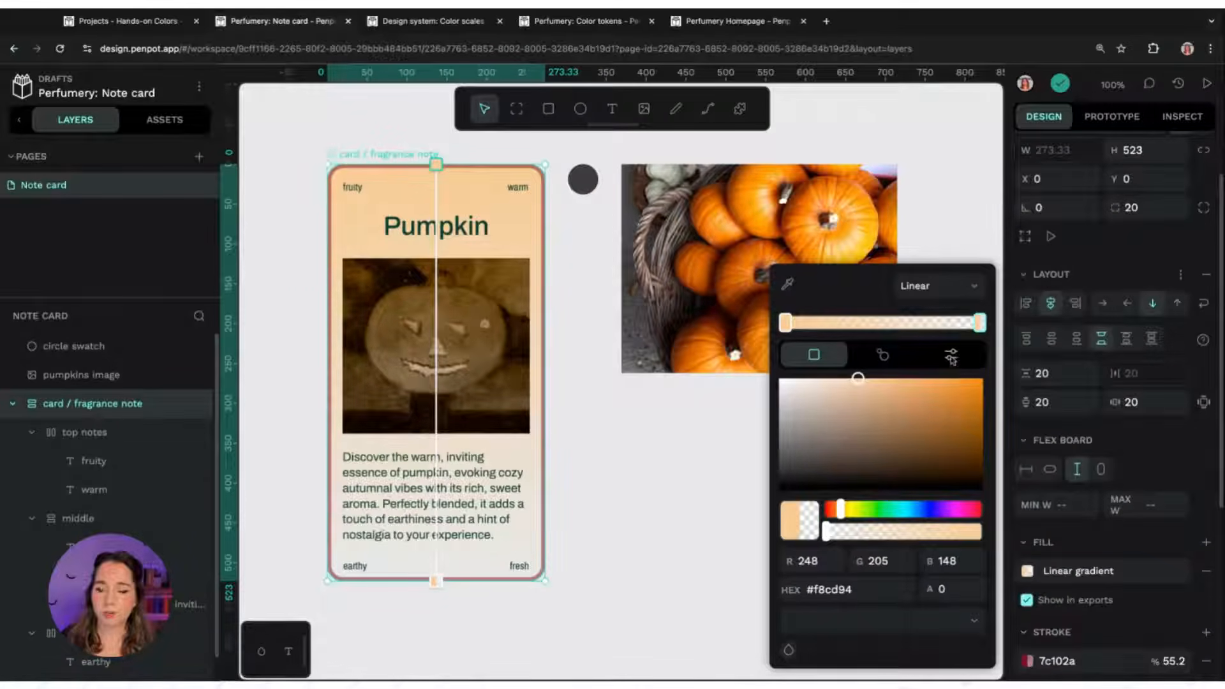
Change the card fill to a radial gradient and reposition its handles over the card
{"action": "left_click", "coordinate": [955, 301]}
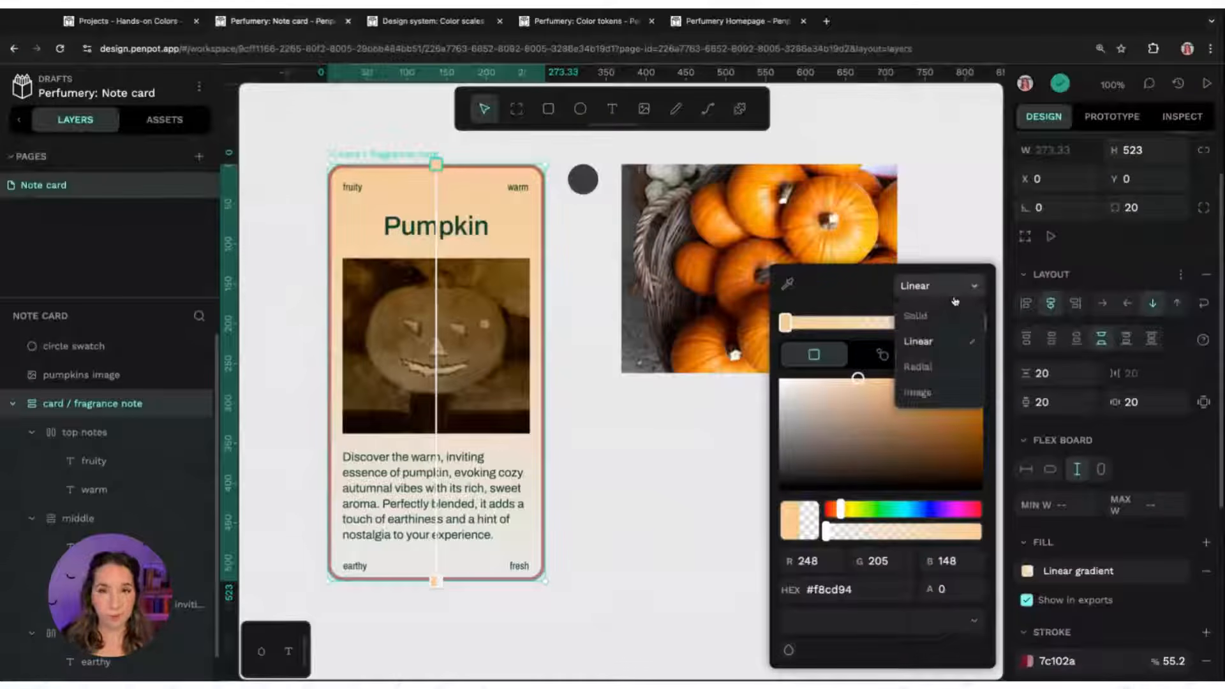
{"action": "left_click", "coordinate": [918, 367]}
{"action": "left_click_drag", "start_coordinate": [438, 375], "coordinate": [467, 212]}
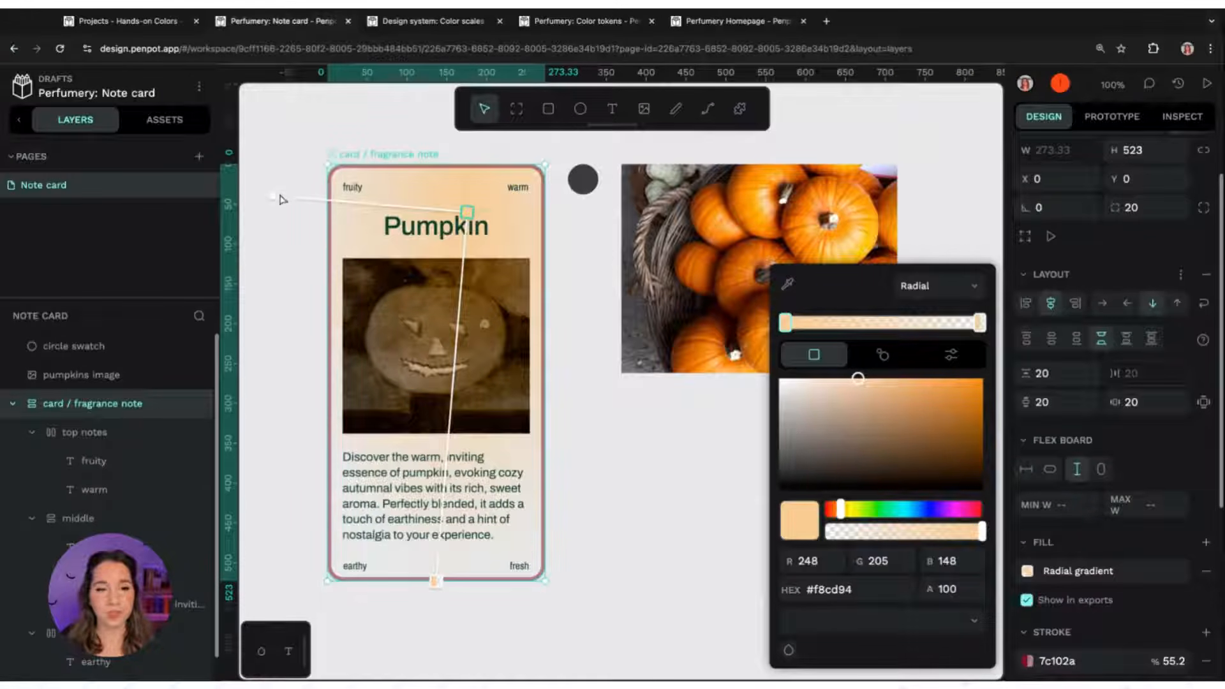
{"action": "left_click_drag", "start_coordinate": [469, 214], "coordinate": [478, 238]}
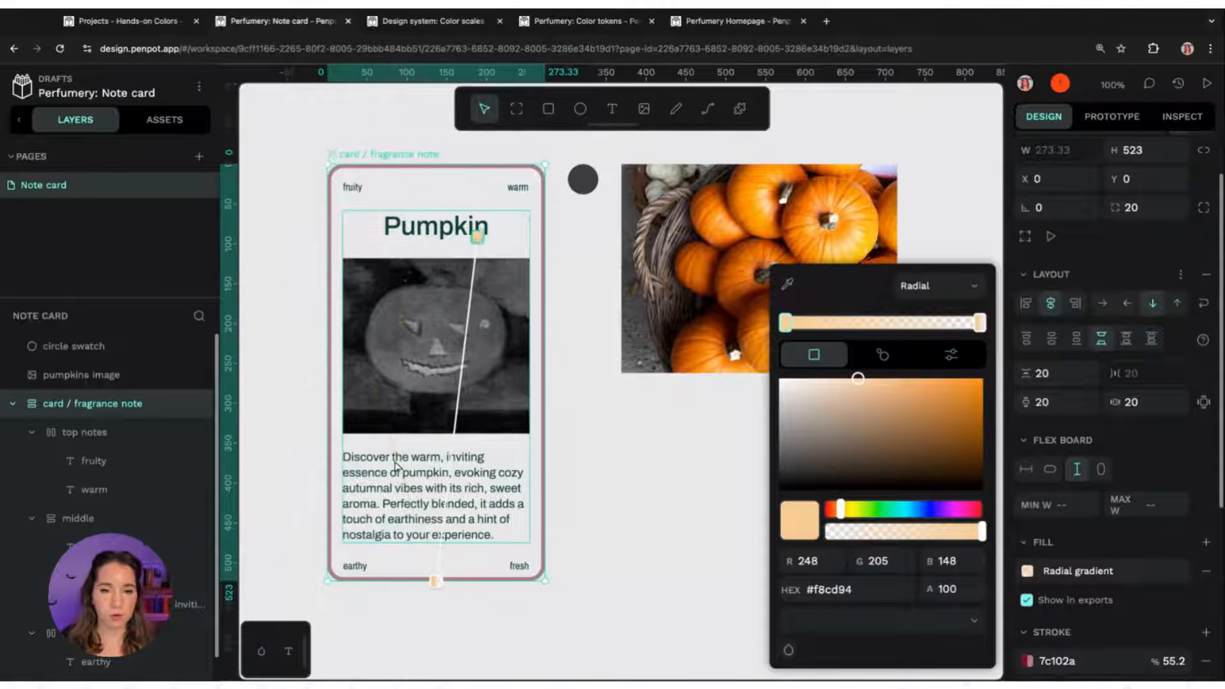
{"action": "left_click_drag", "start_coordinate": [434, 582], "coordinate": [372, 442]}
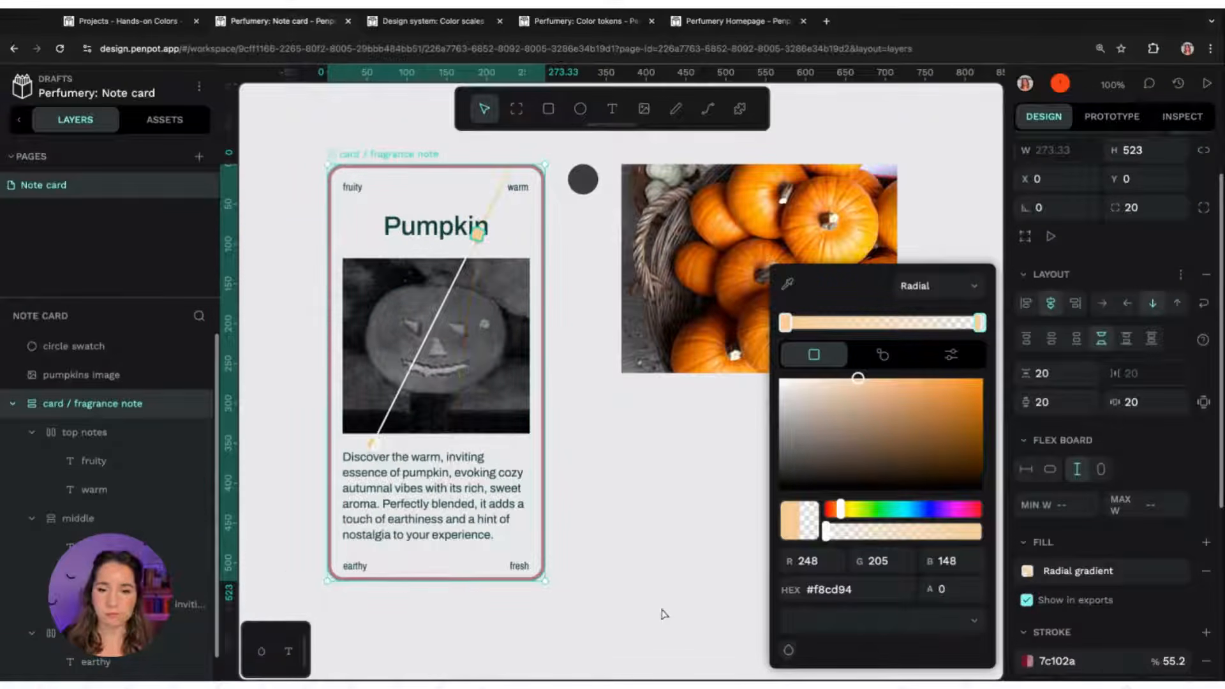
{"action": "left_click_drag", "start_coordinate": [477, 235], "coordinate": [447, 251]}
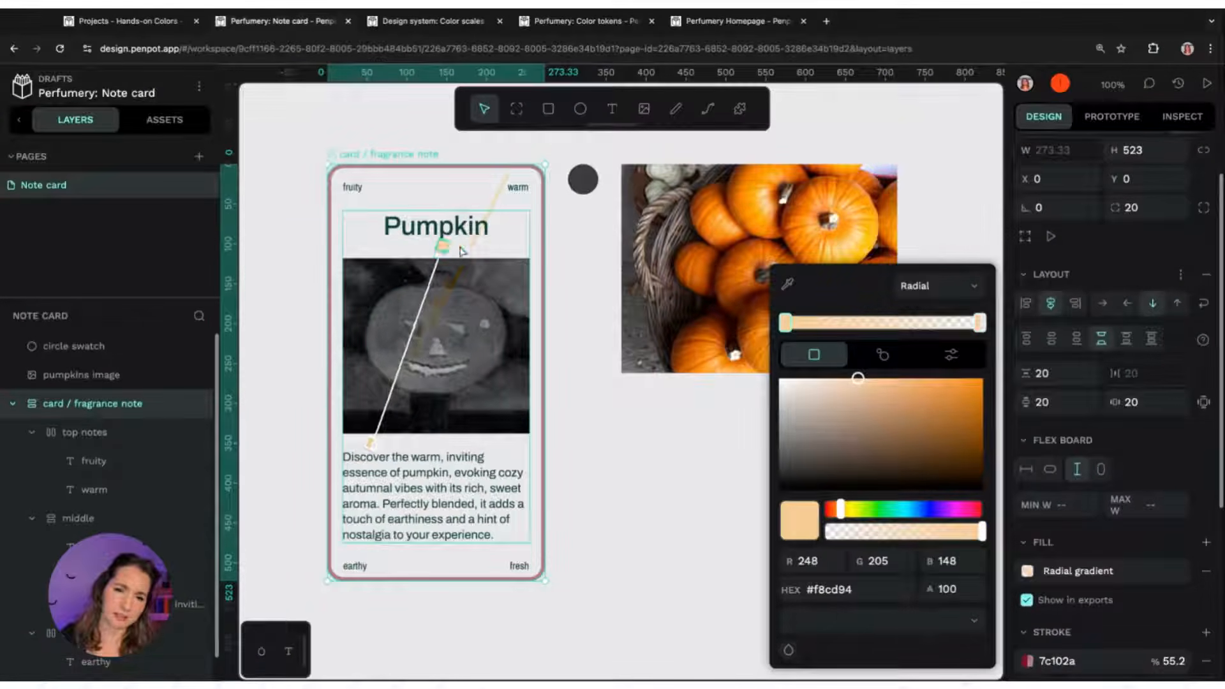
Try an image fill for the card, then set the fill back to solid
{"action": "left_click", "coordinate": [946, 288]}
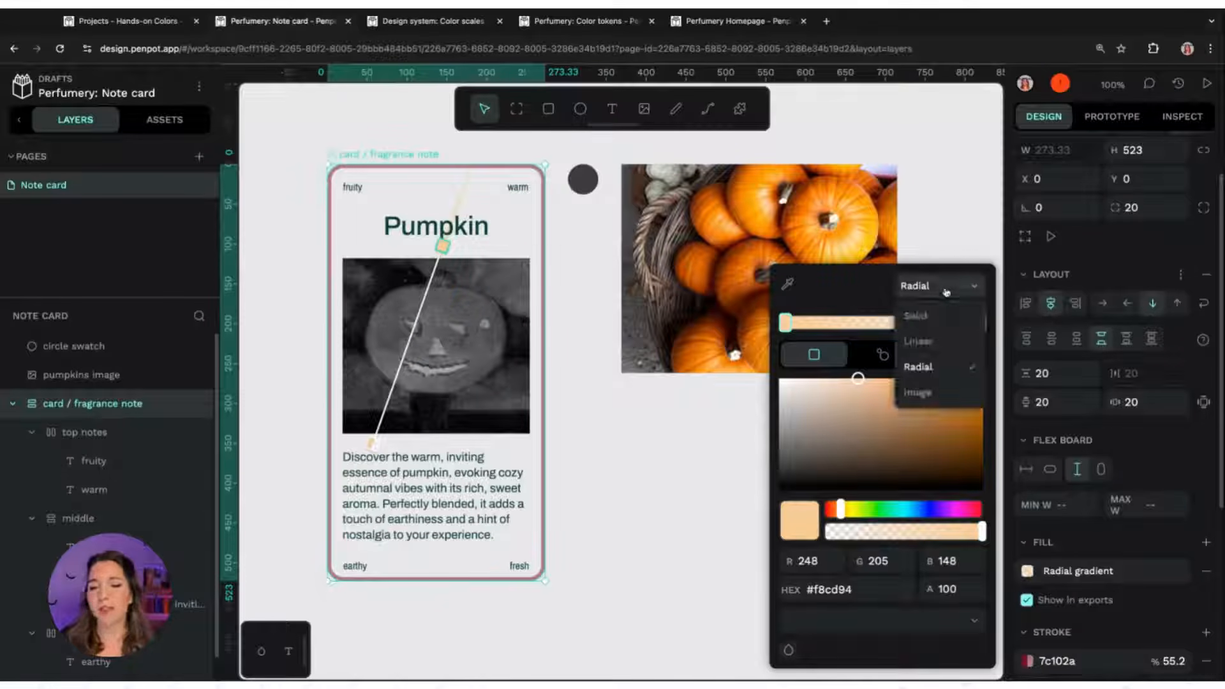
{"action": "left_click", "coordinate": [917, 393]}
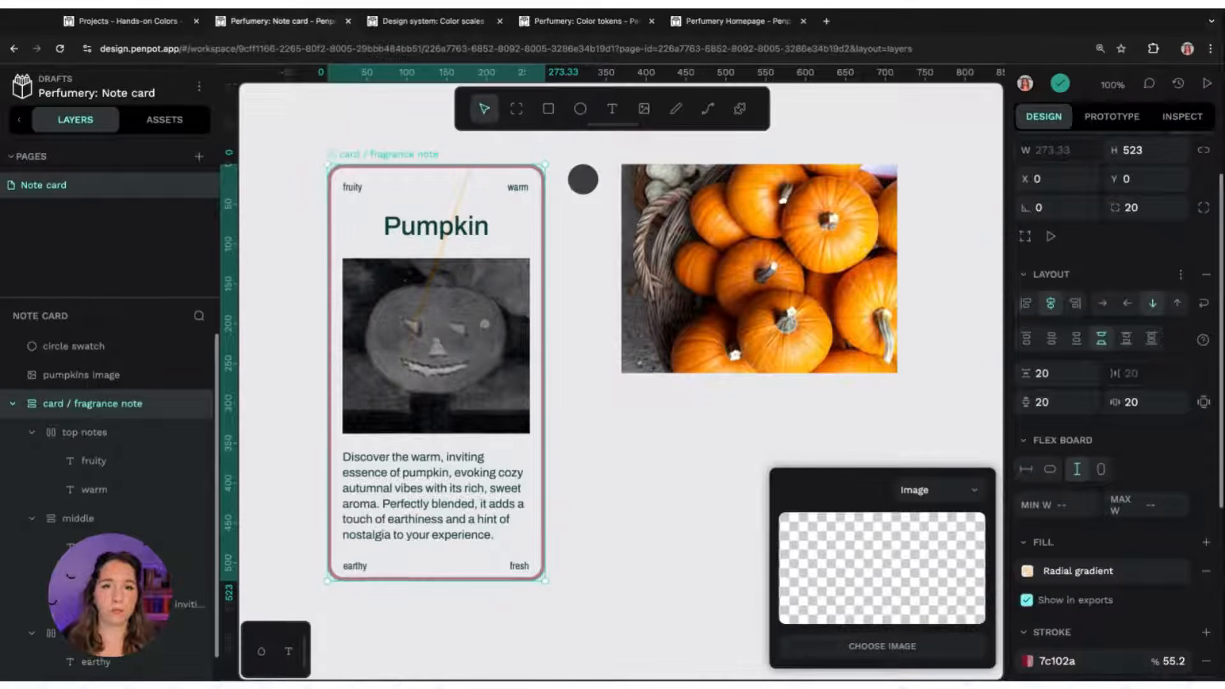
{"action": "left_click", "coordinate": [919, 490]}
{"action": "left_click", "coordinate": [907, 519]}
Sample the card board's fill from the pumpkin photo with the eyedropper and lighten it to fdd788
{"action": "left_click", "coordinate": [787, 319]}
{"action": "left_click", "coordinate": [830, 245]}
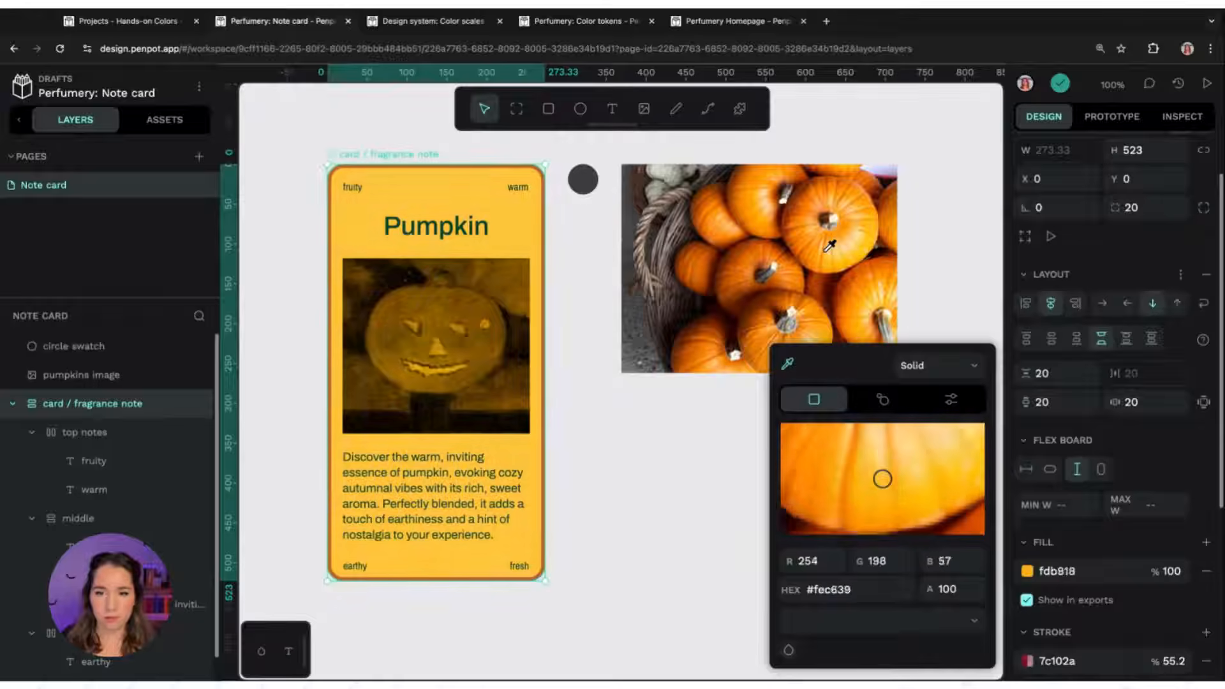
{"action": "left_click_drag", "start_coordinate": [829, 246], "coordinate": [853, 239]}
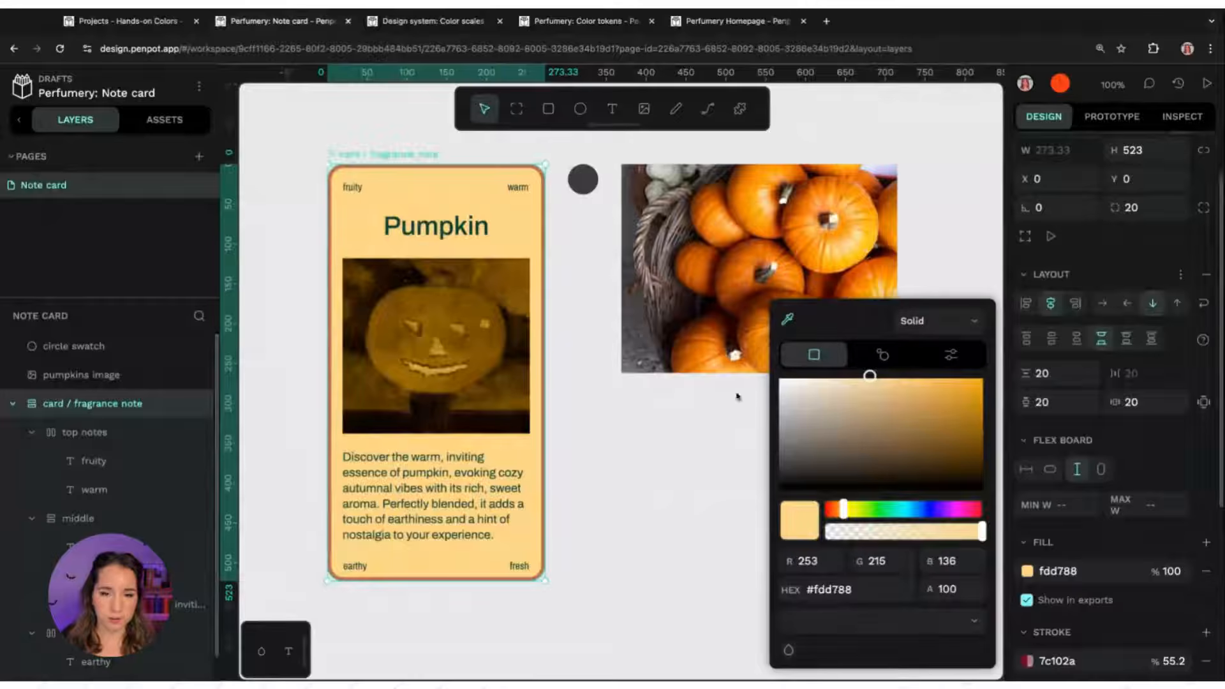
{"action": "left_click", "coordinate": [672, 454]}
{"action": "left_click", "coordinate": [672, 454]}
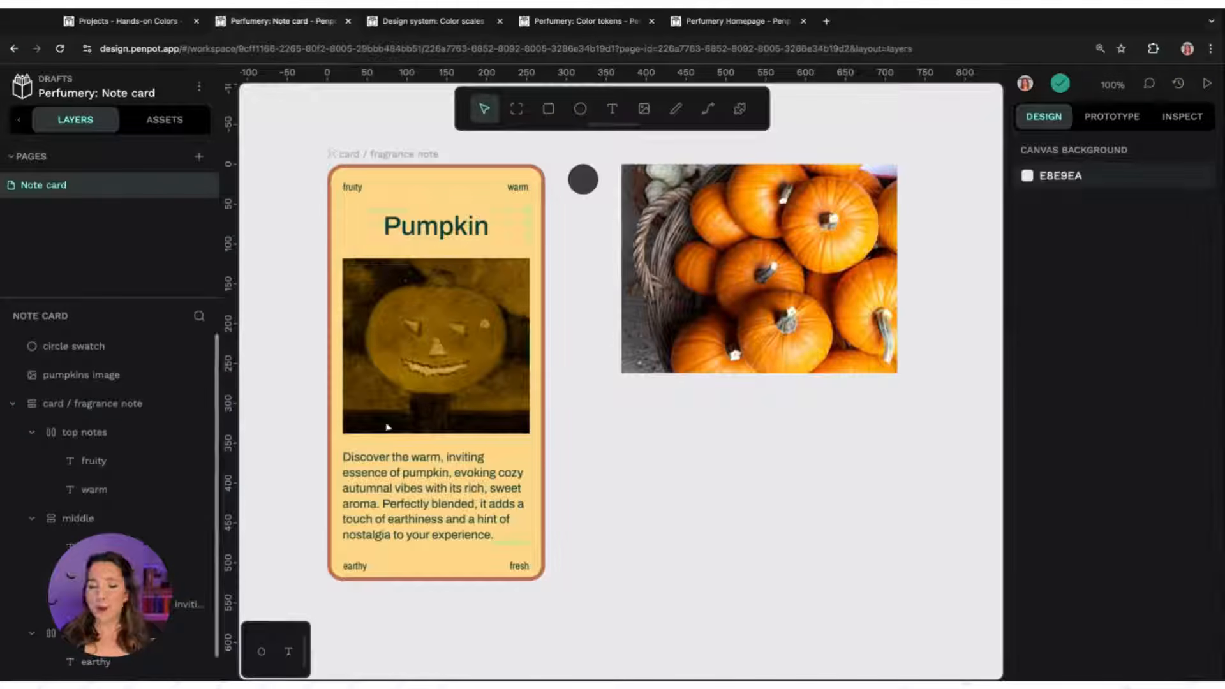
{"action": "left_click", "coordinate": [377, 163]}
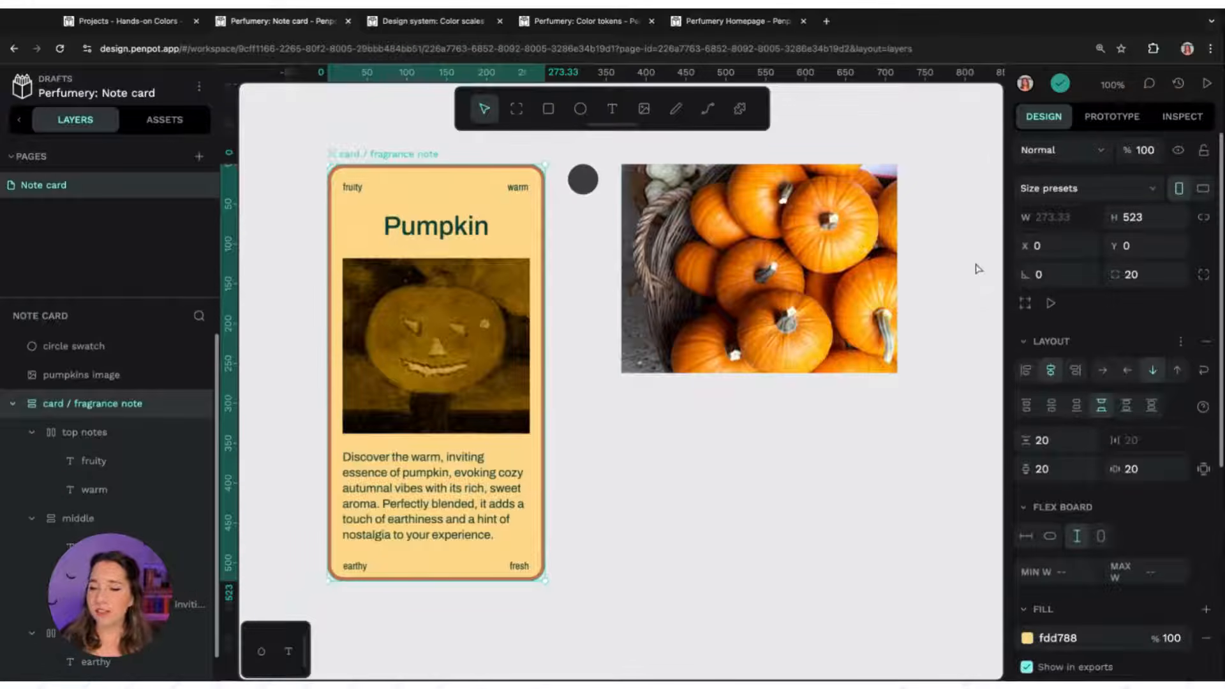
Inspect the card fill's RGB and hex value fields and the picker's recent colours and file library options
{"action": "scroll", "coordinate": [1078, 446], "scroll_direction": "down", "scroll_amount": 2}
{"action": "left_click", "coordinate": [1027, 568]}
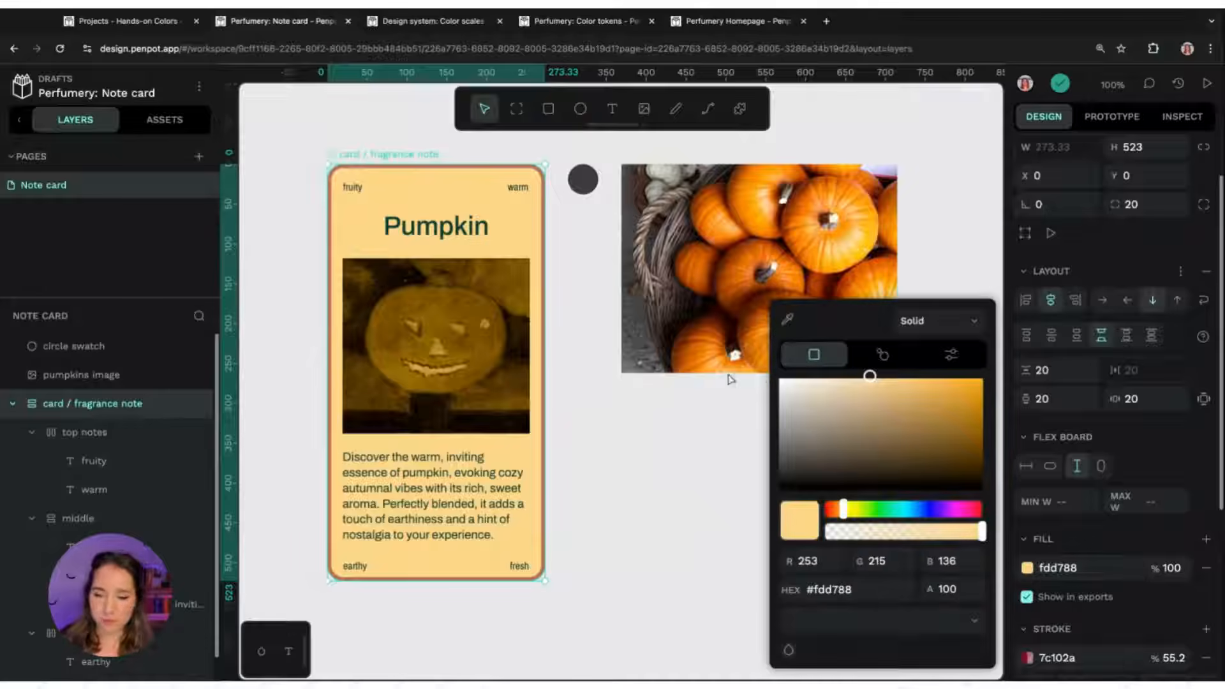
{"action": "left_click", "coordinate": [831, 559]}
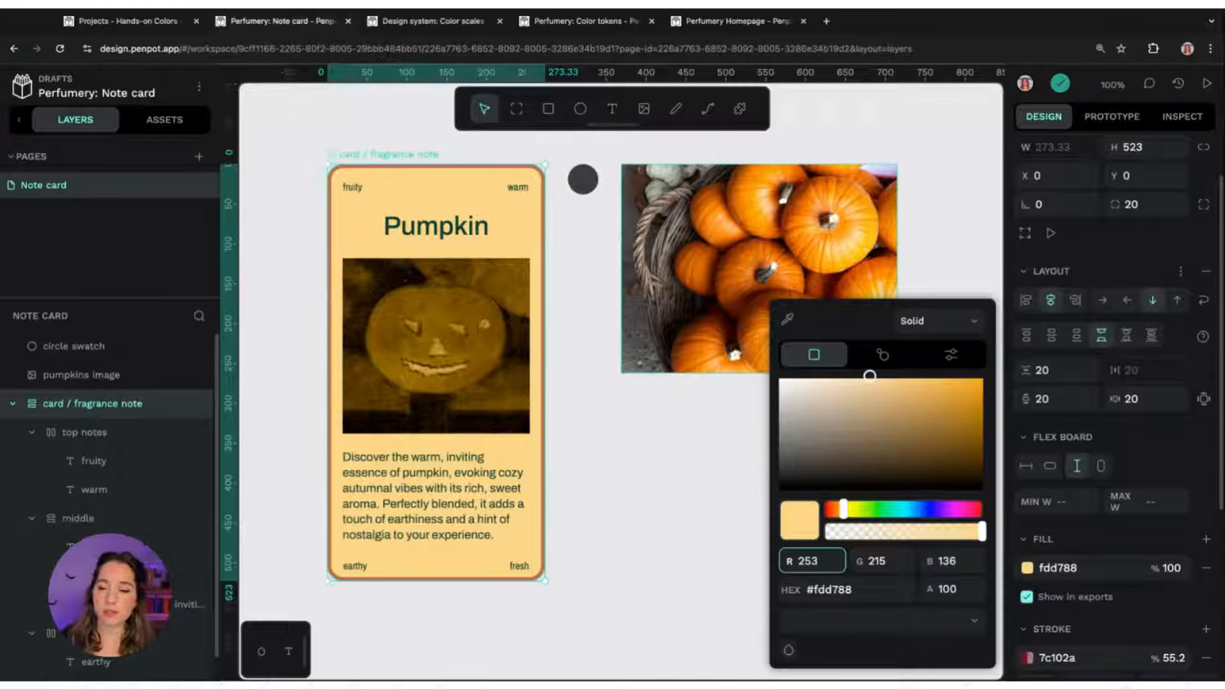
{"action": "left_click", "coordinate": [814, 590]}
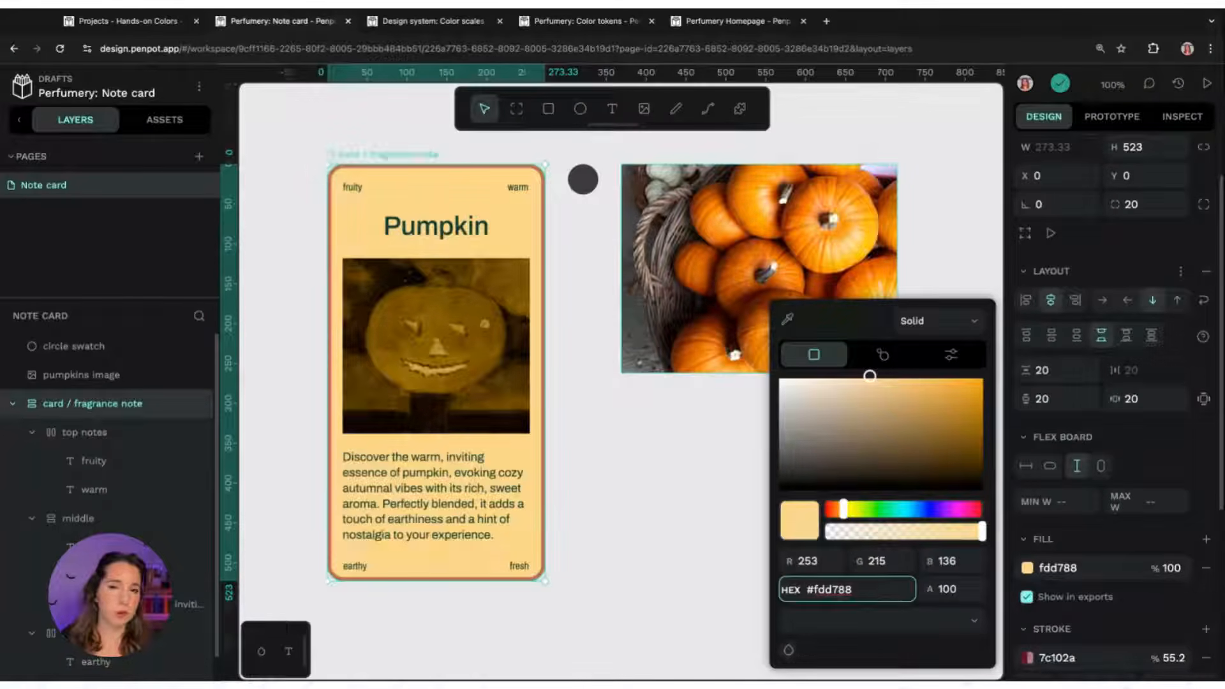
{"action": "left_click", "coordinate": [822, 569]}
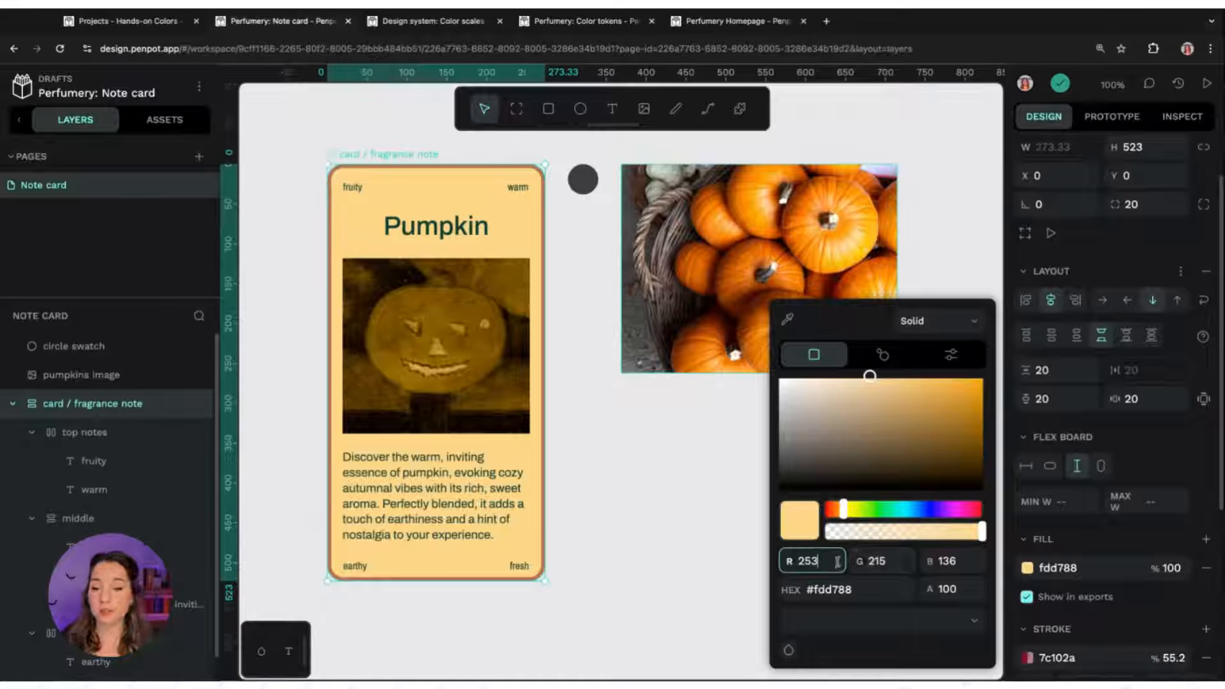
{"action": "left_click", "coordinate": [897, 561]}
{"action": "left_click", "coordinate": [954, 560]}
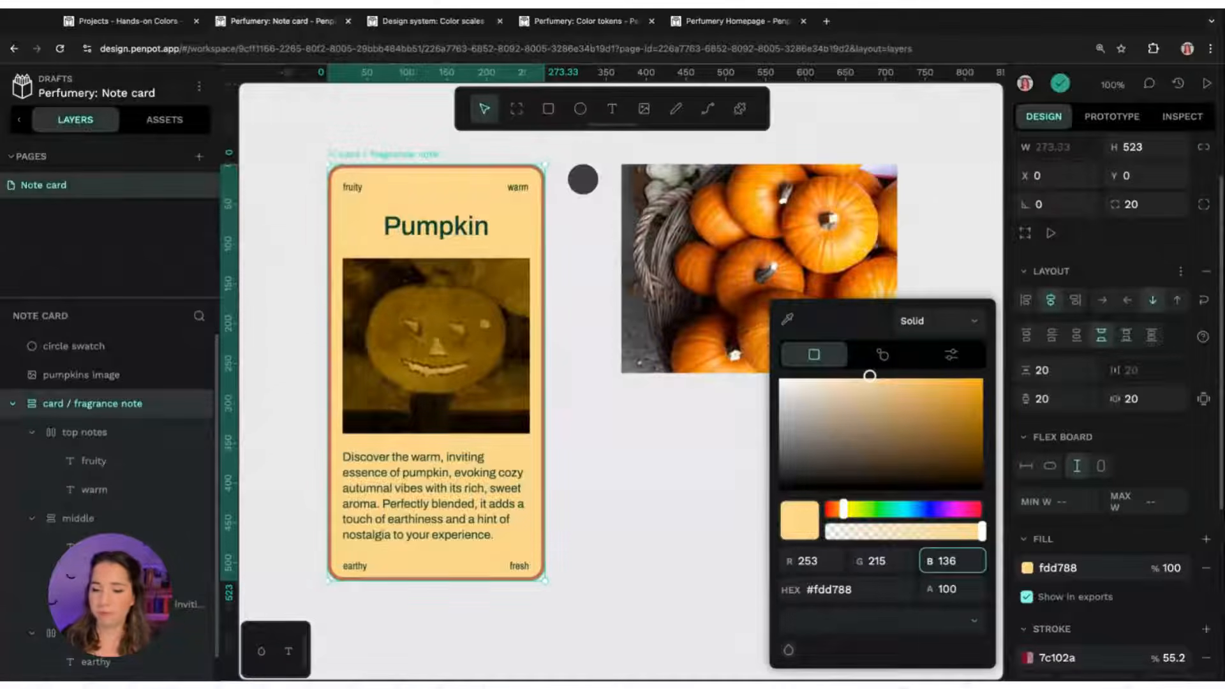
{"action": "left_click", "coordinate": [876, 622]}
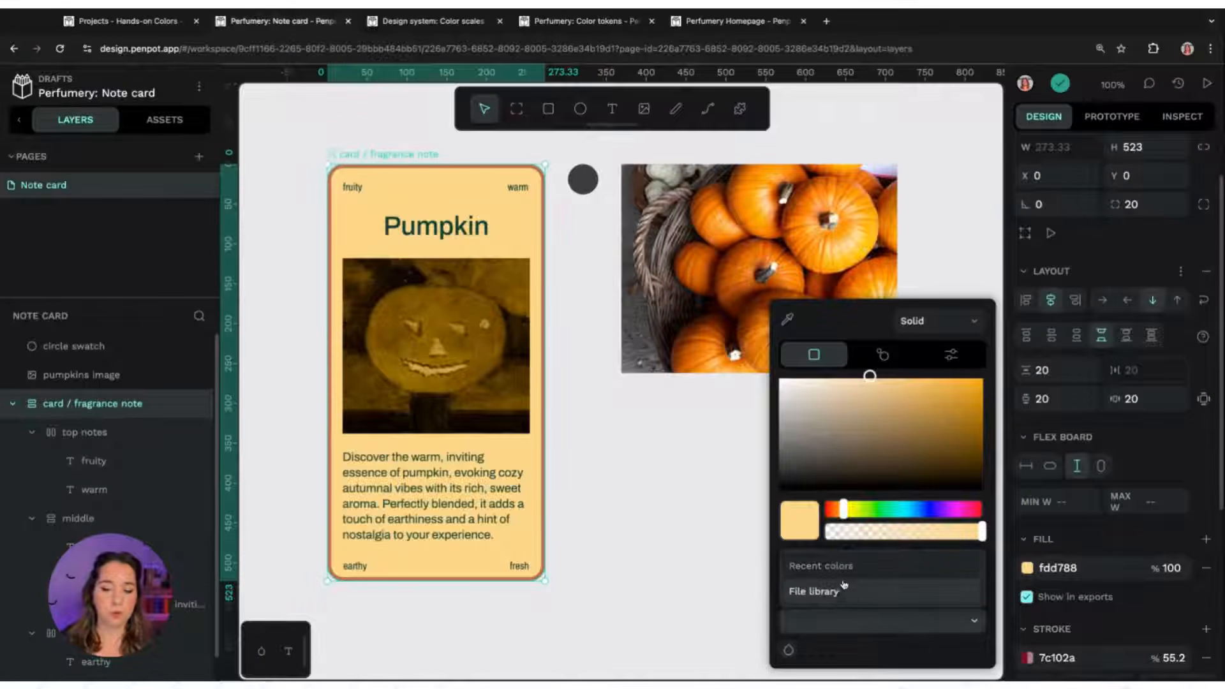
{"action": "left_click", "coordinate": [883, 661]}
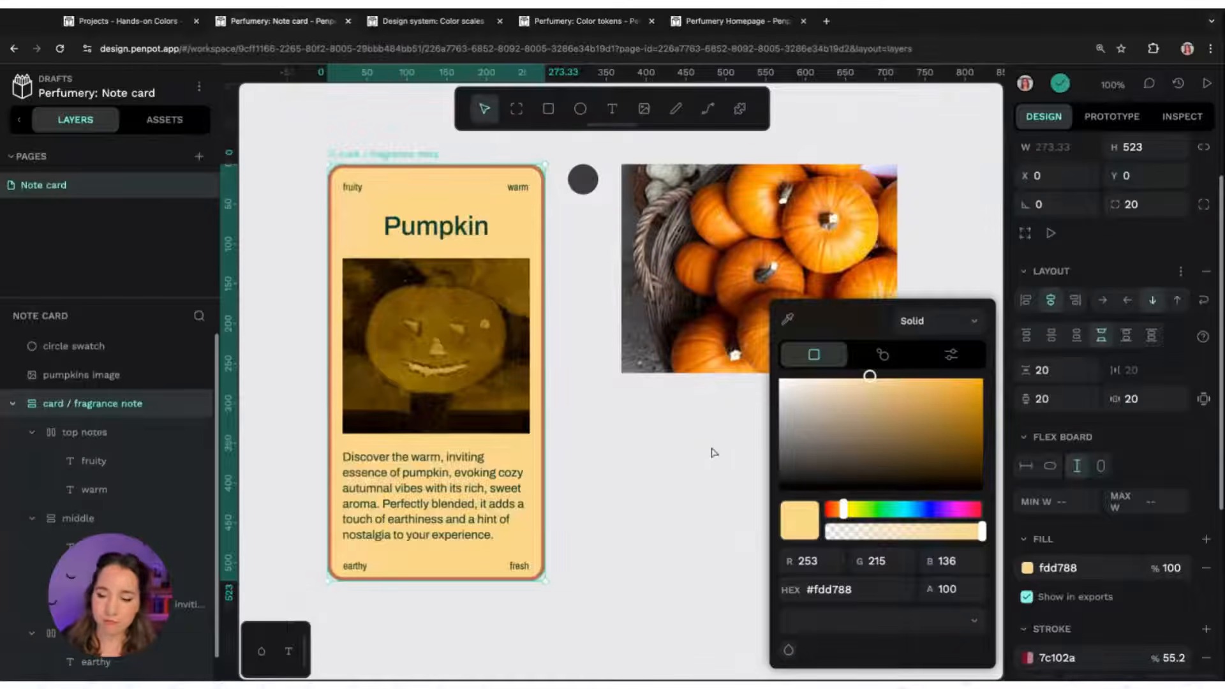
{"action": "left_click", "coordinate": [879, 630]}
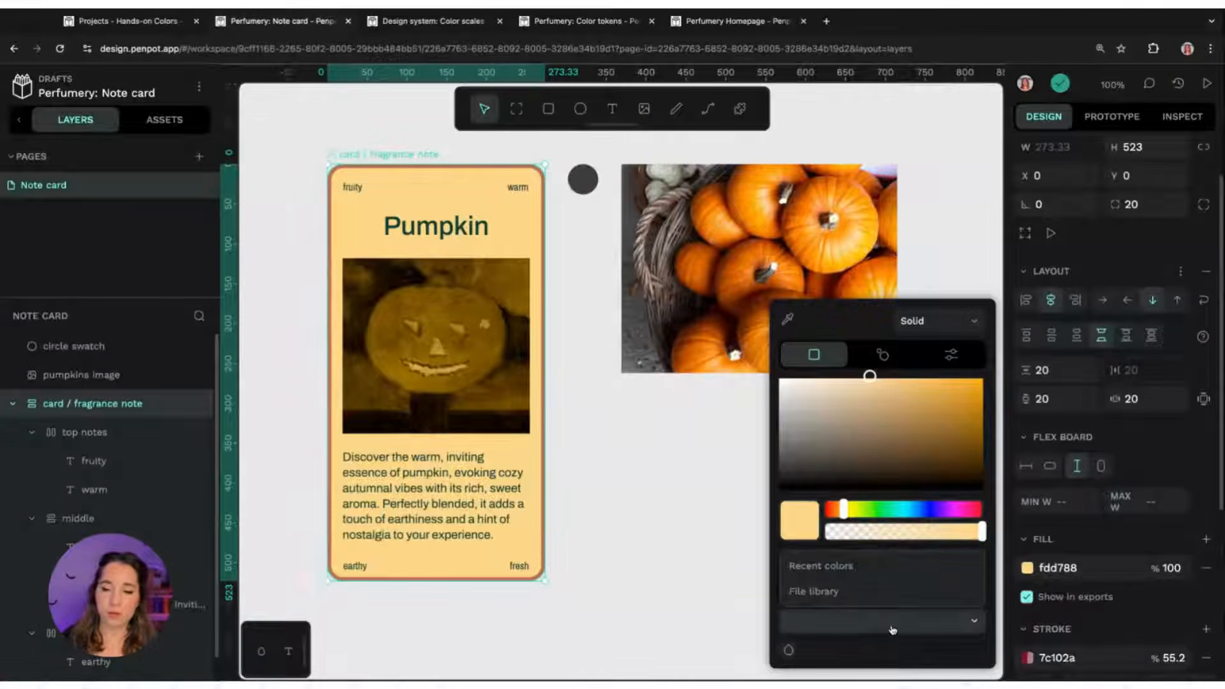
{"action": "left_click", "coordinate": [822, 566]}
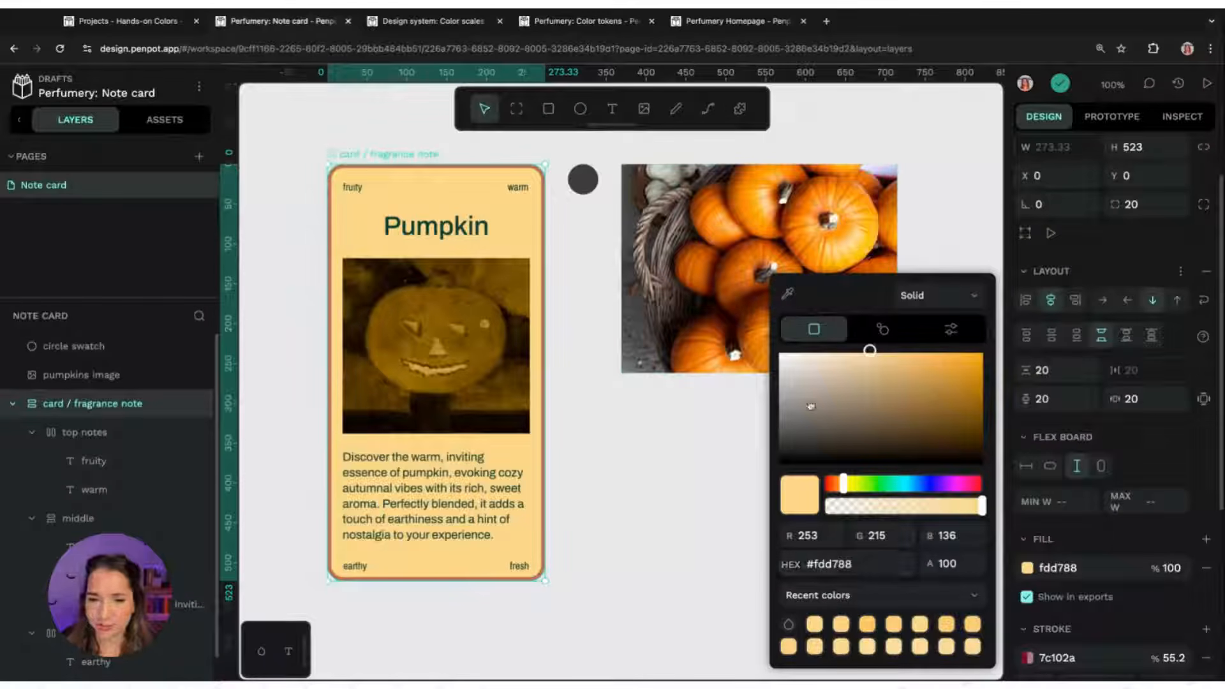
Sample the card fill from the pumpkin photo with the eyedropper and lighten it to ffcfae
{"action": "left_click", "coordinate": [787, 294]}
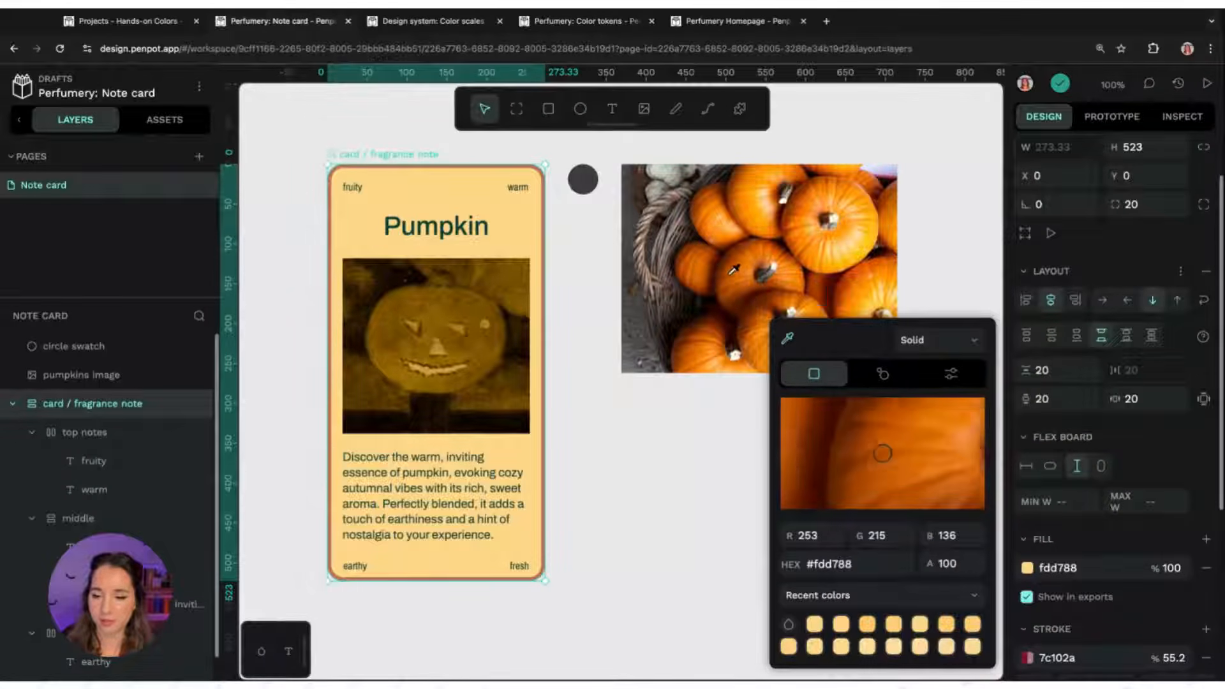
{"action": "left_click", "coordinate": [753, 303]}
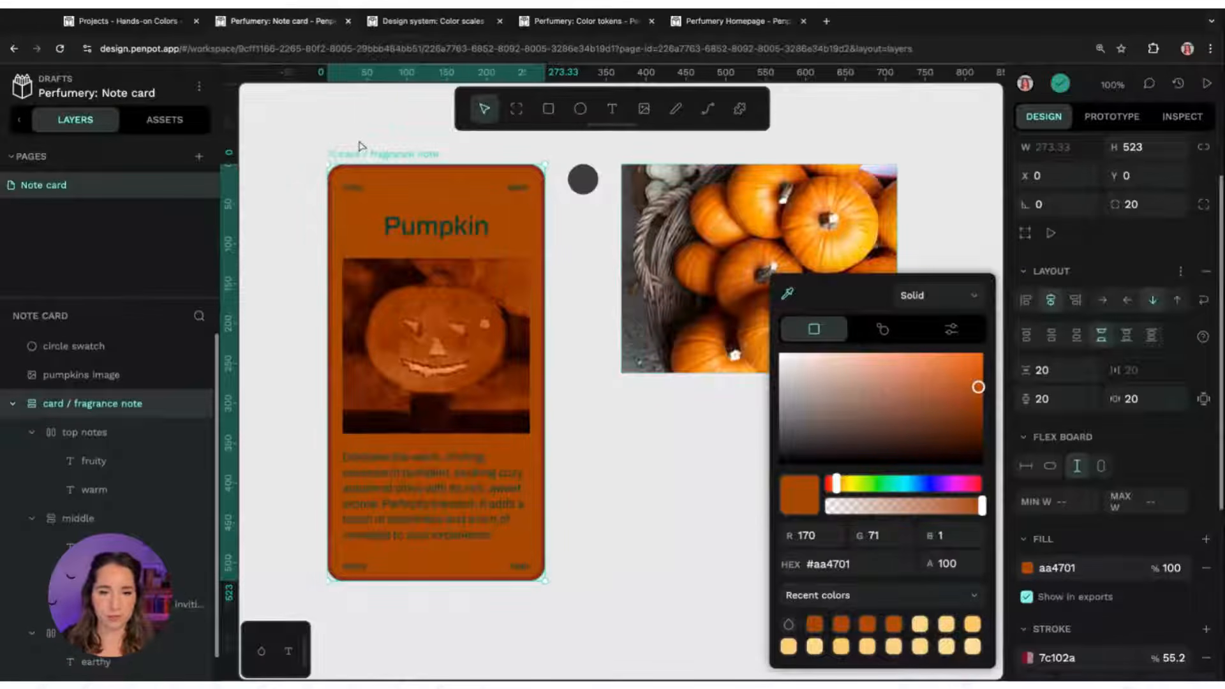
{"action": "left_click_drag", "start_coordinate": [945, 396], "coordinate": [841, 349]}
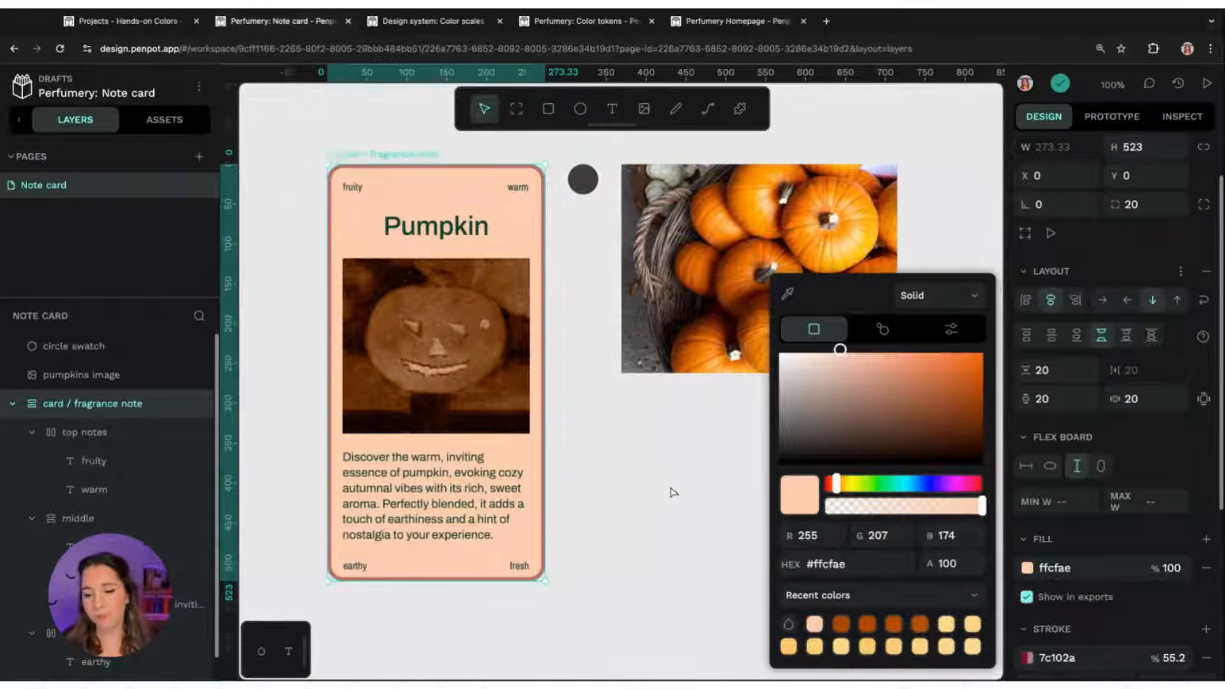
Save the ffcfae card fill colour to the file library
{"action": "left_click", "coordinate": [879, 596]}
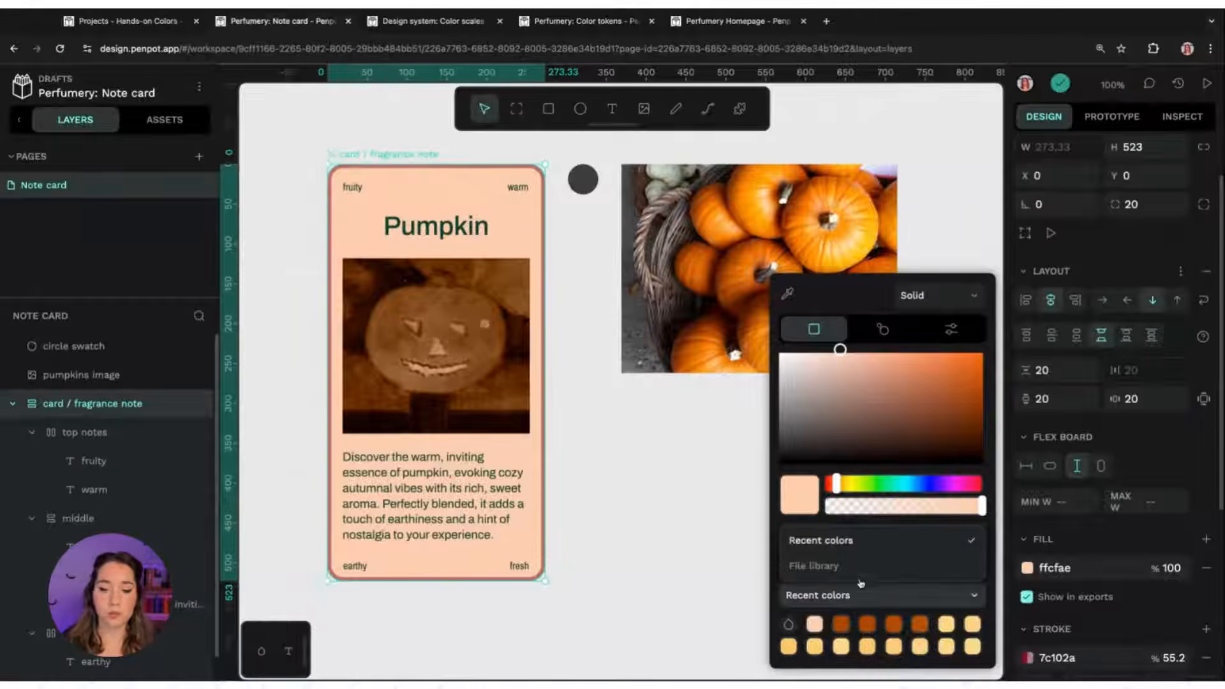
{"action": "left_click", "coordinate": [850, 568]}
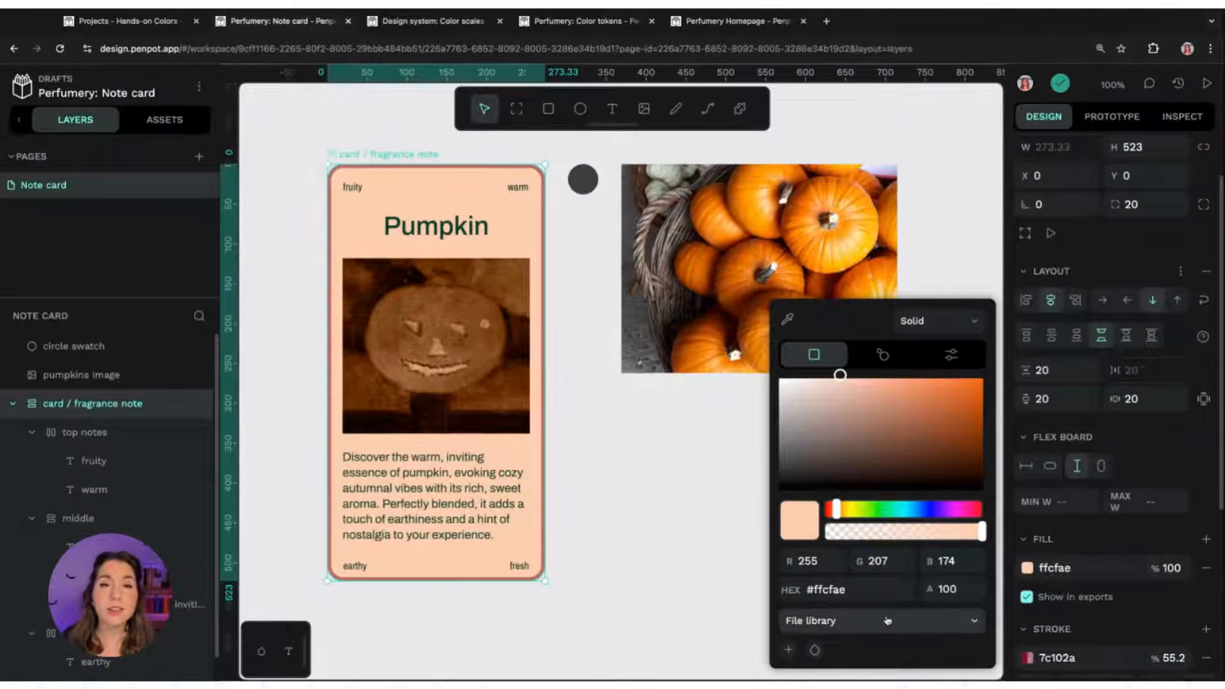
{"action": "left_click", "coordinate": [787, 651]}
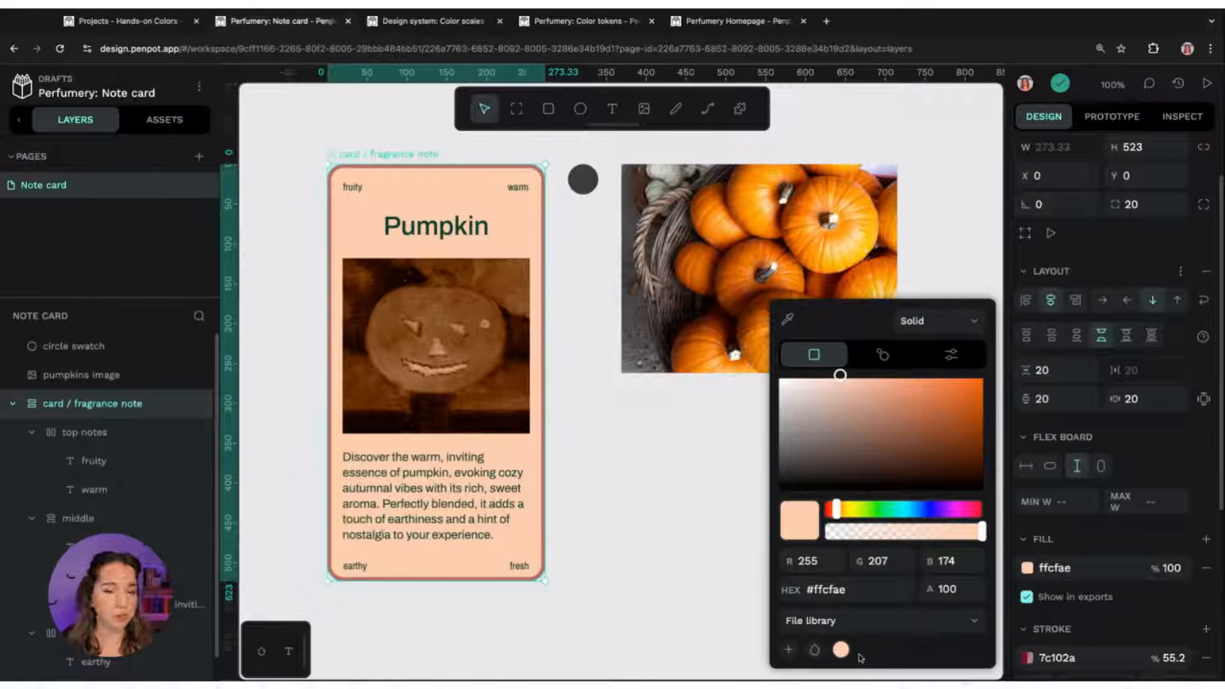
Rename the saved library colour asset to card background
{"action": "left_click", "coordinate": [183, 120]}
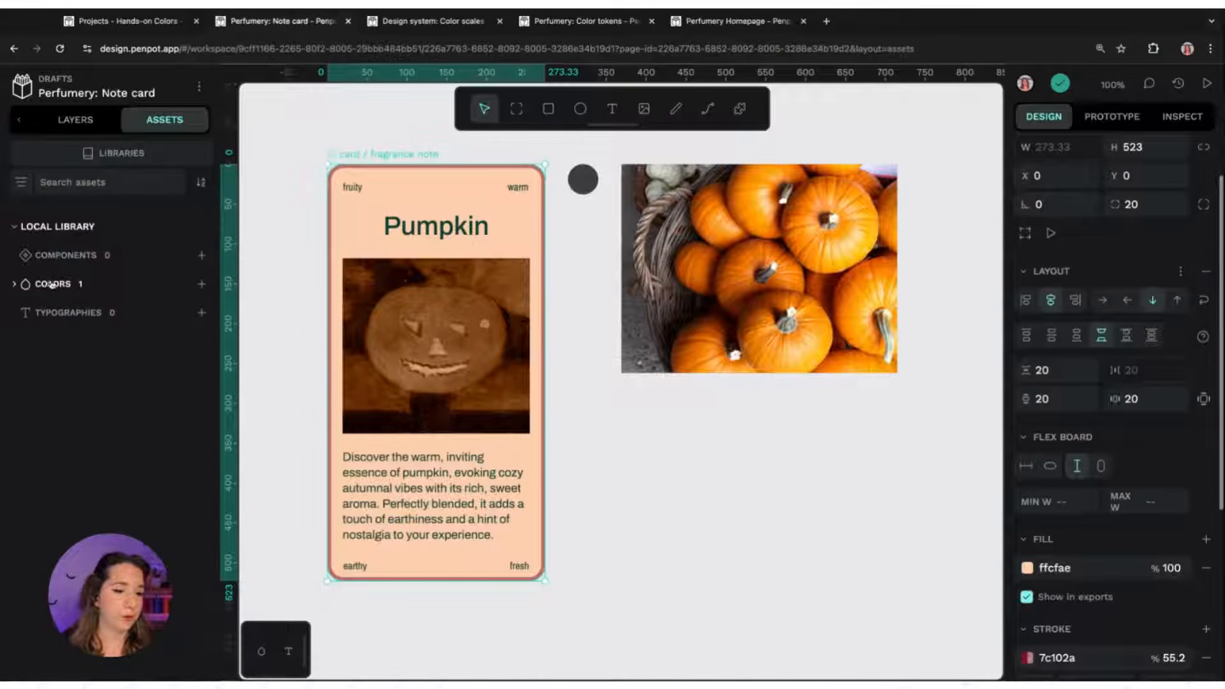
{"action": "left_click", "coordinate": [81, 288]}
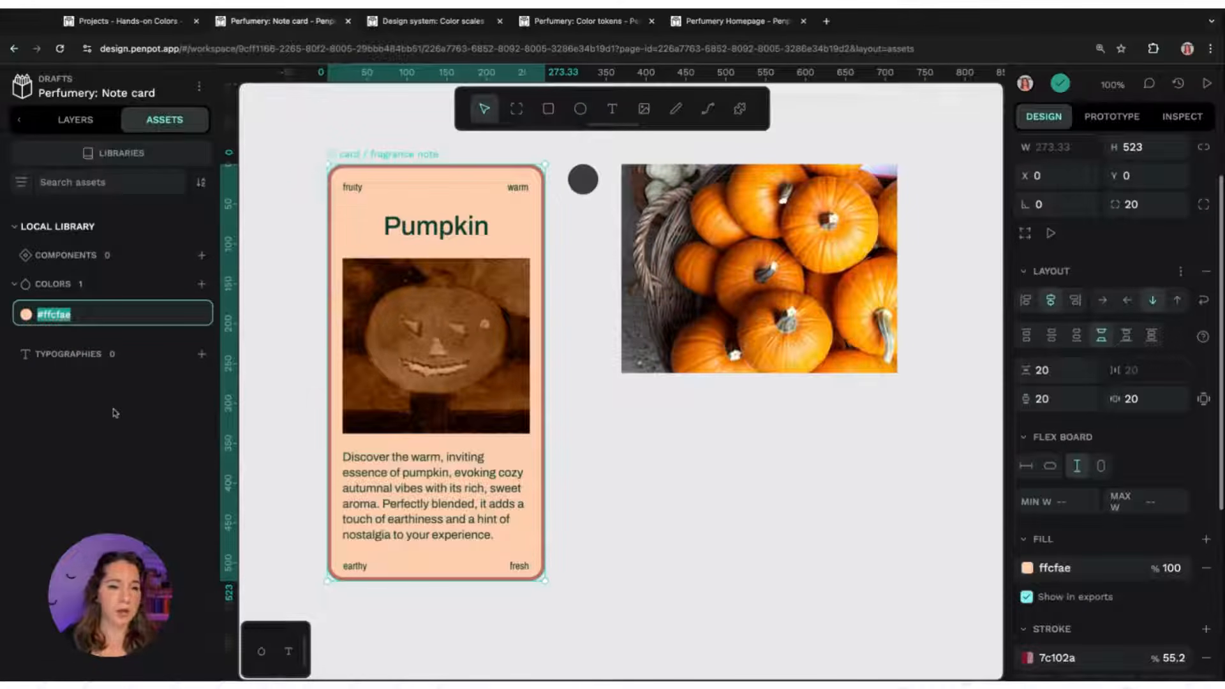
{"action": "type", "text": "car"}
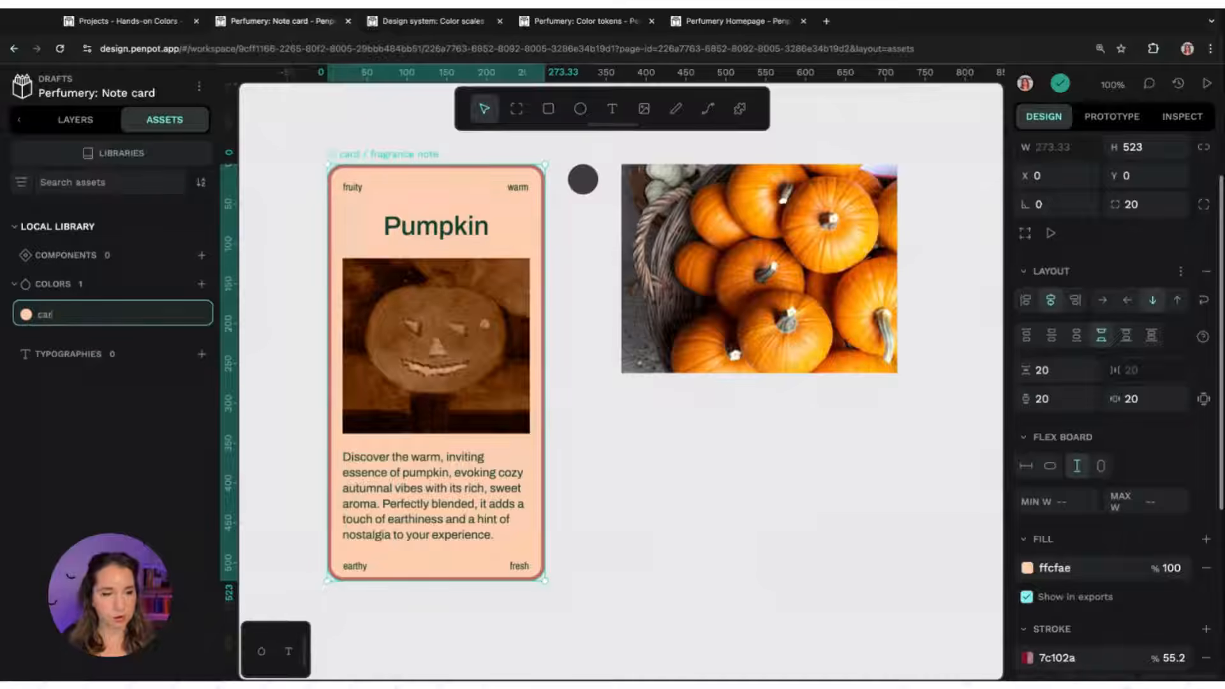
{"action": "type", "text": "d background"}
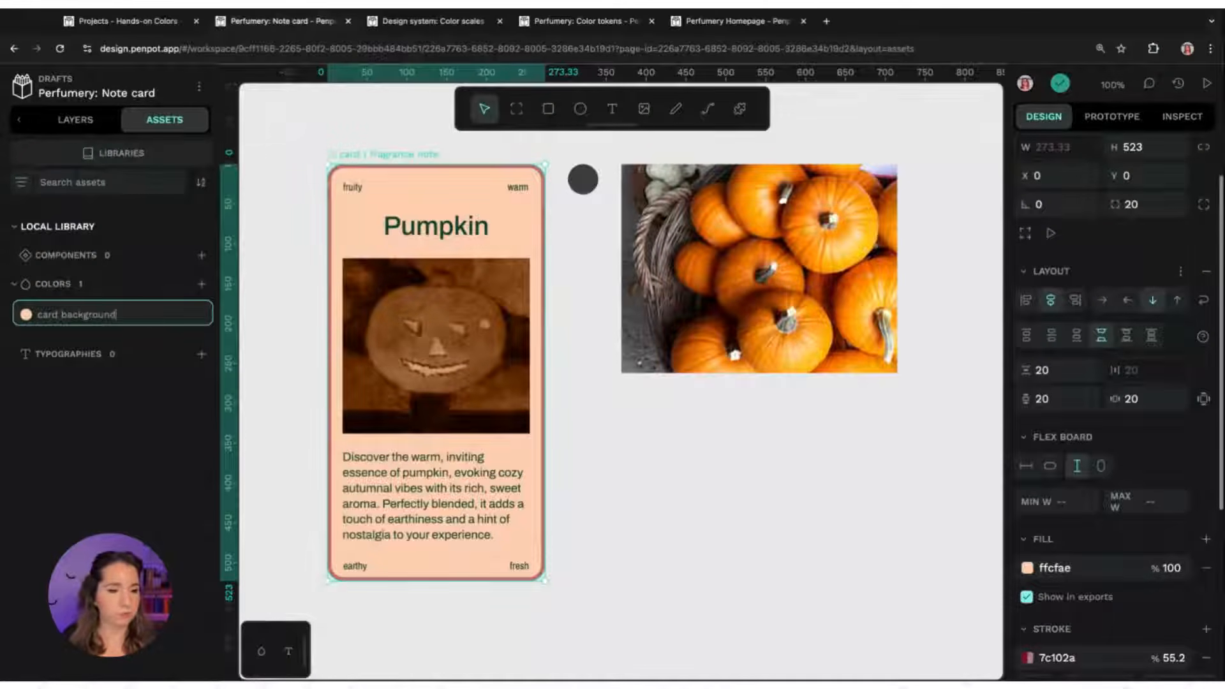
{"action": "key", "text": "Return"}
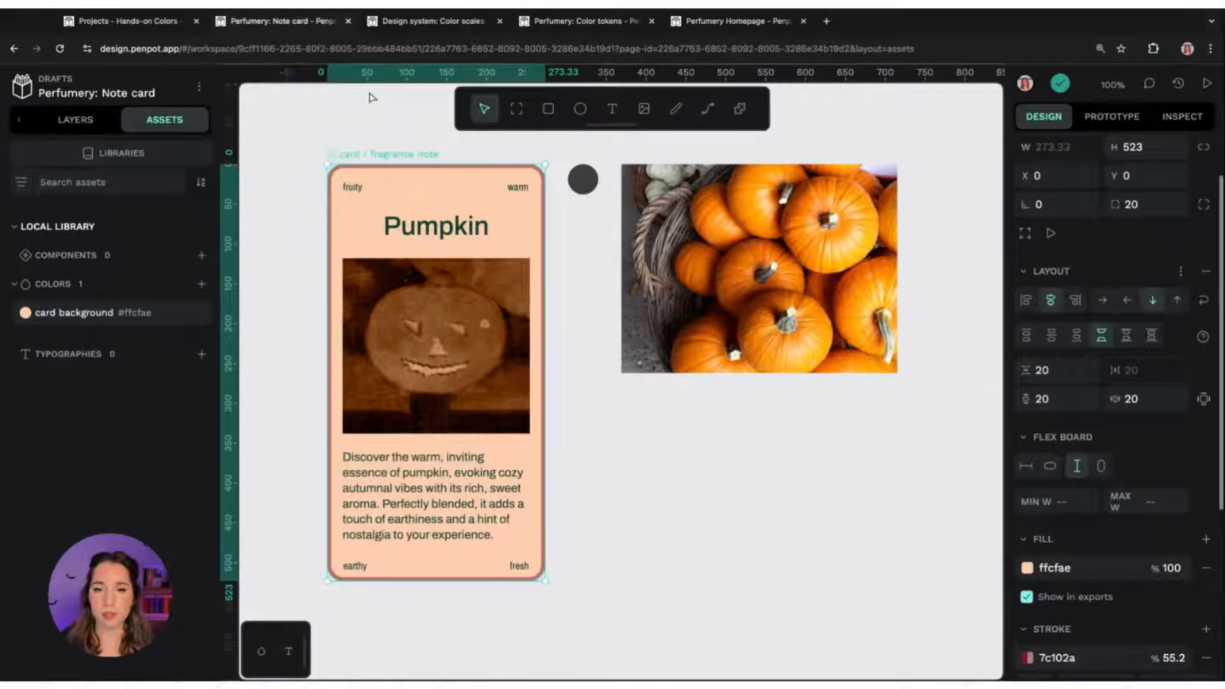
Draw a rectangle about 202 × 202 below the pumpkin photo and fill it with the card background library colour
{"action": "left_click", "coordinate": [548, 108]}
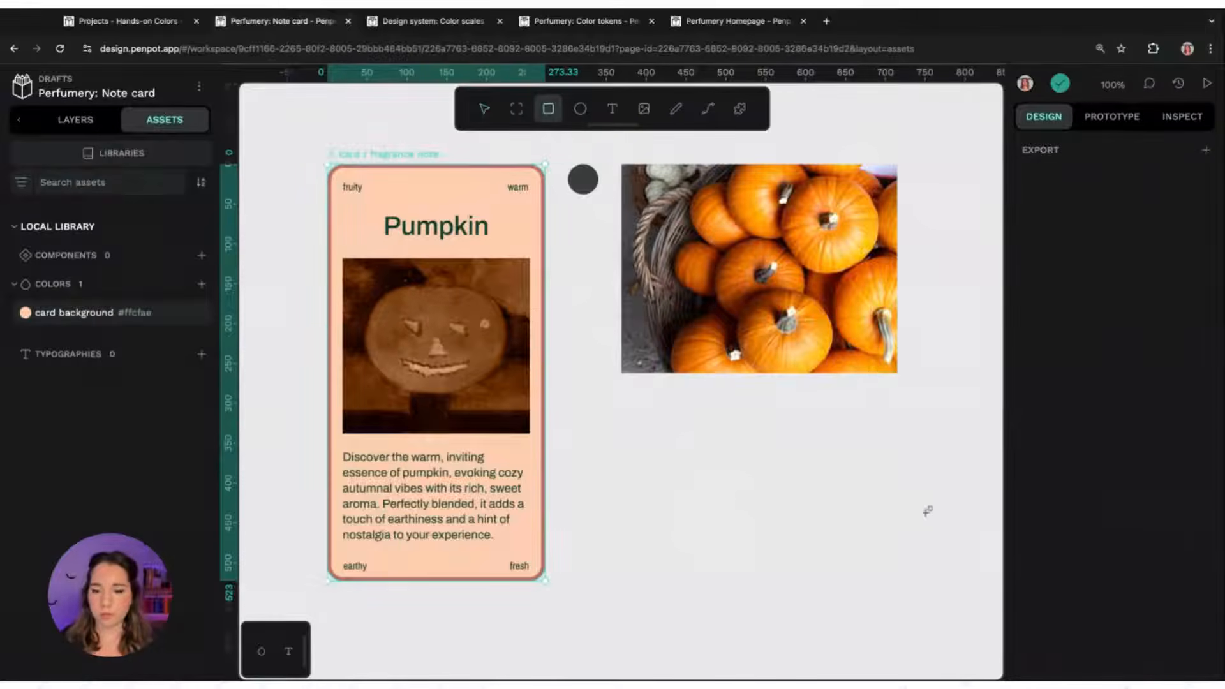
{"action": "left_click_drag", "start_coordinate": [610, 411], "coordinate": [772, 571]}
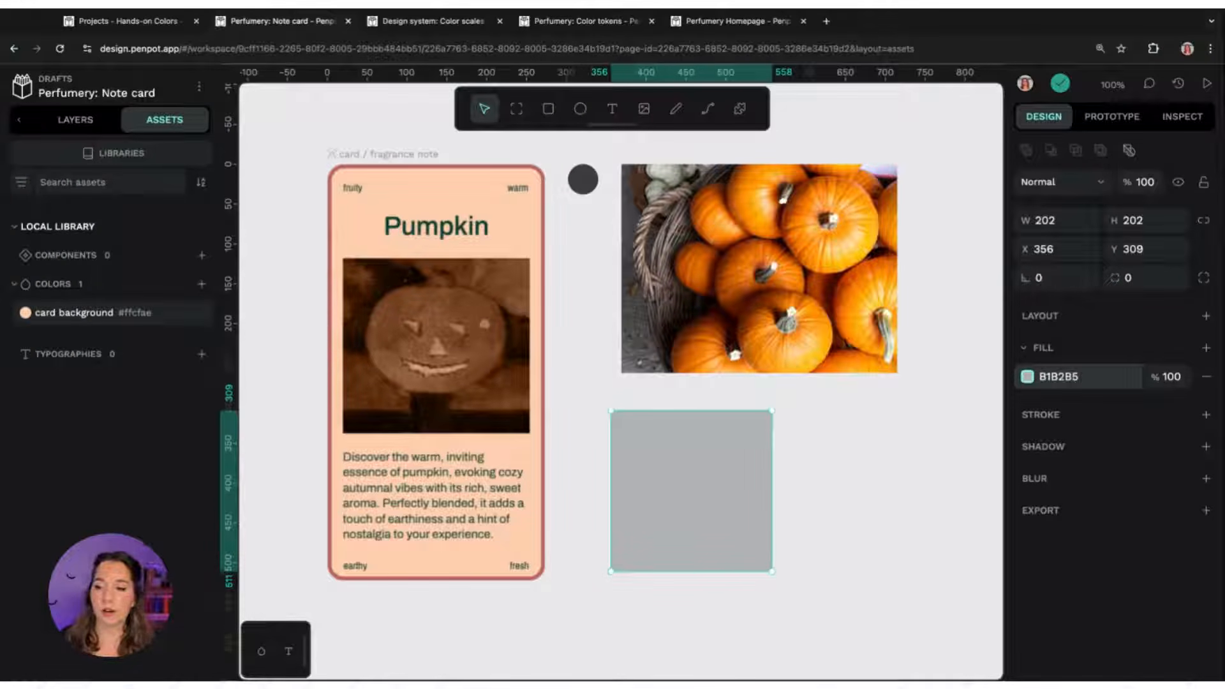
{"action": "left_click", "coordinate": [1027, 376]}
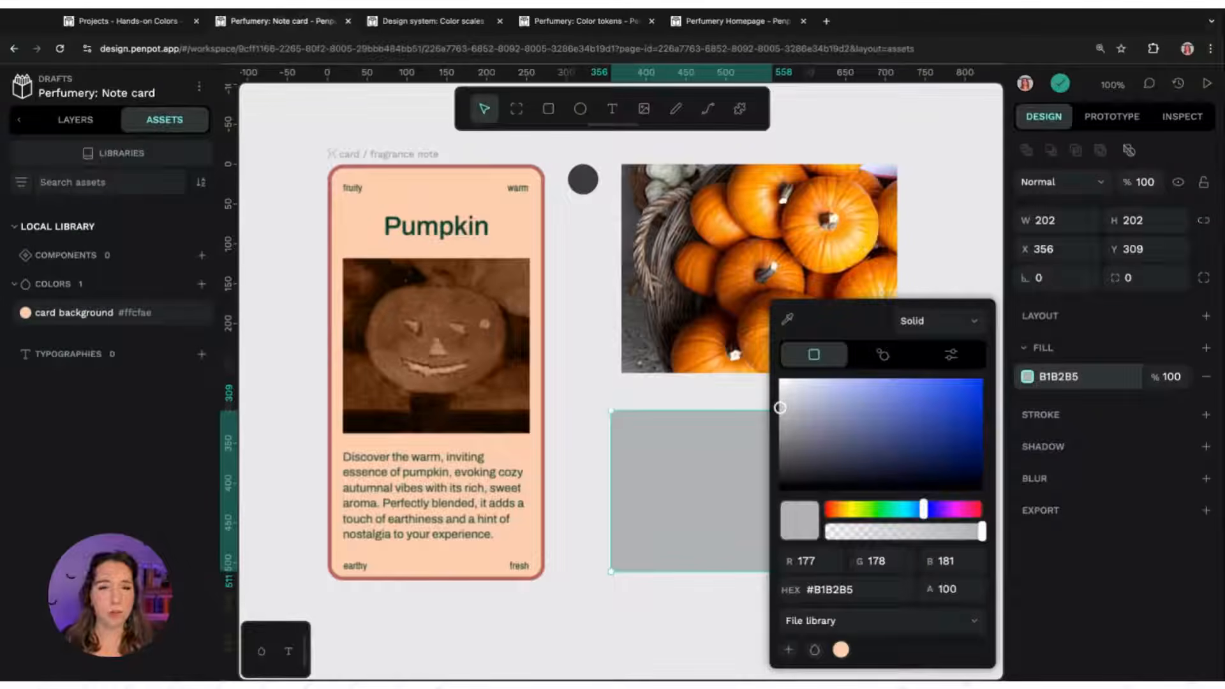
{"action": "left_click", "coordinate": [841, 651]}
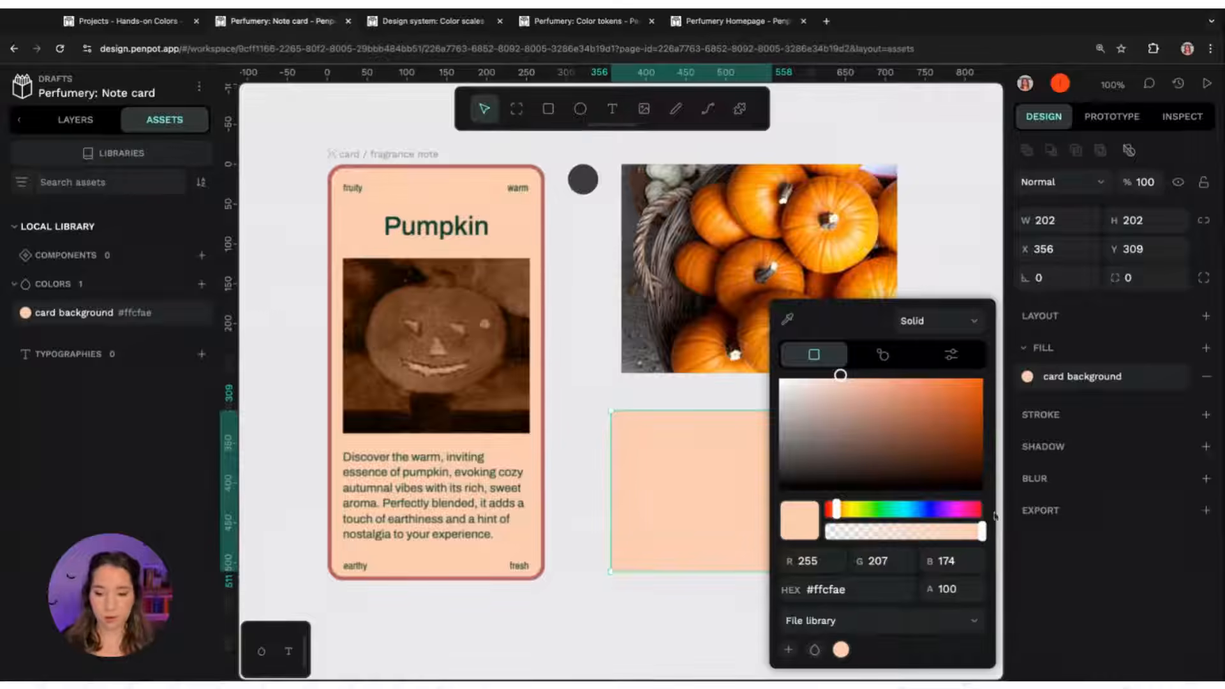
{"action": "key", "text": "super+z"}
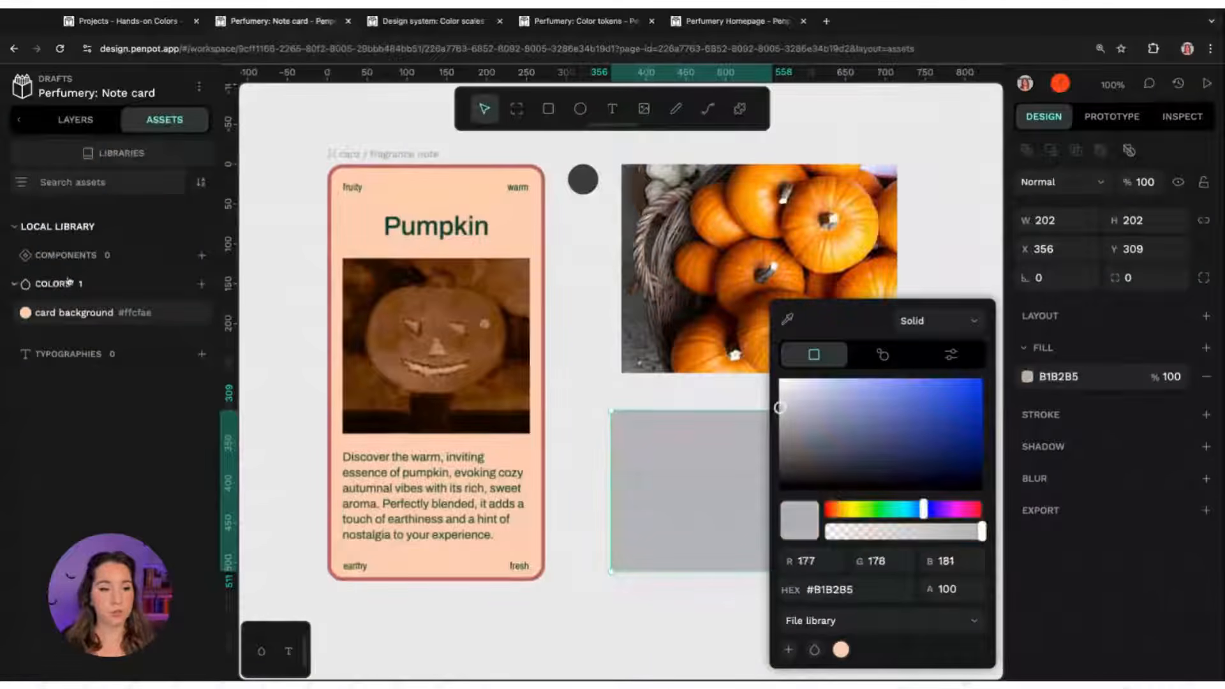
{"action": "left_click", "coordinate": [47, 312]}
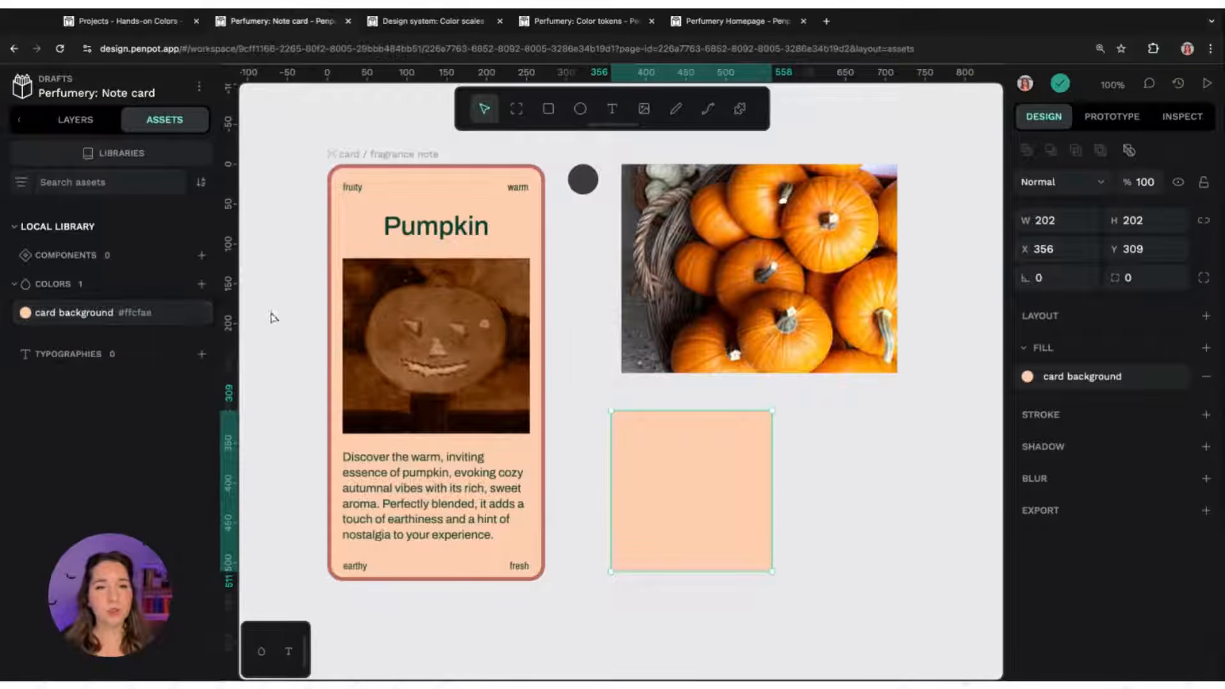
Edit the card background colour asset to white, ffffff, and save the colour style
{"action": "right_click", "coordinate": [113, 319]}
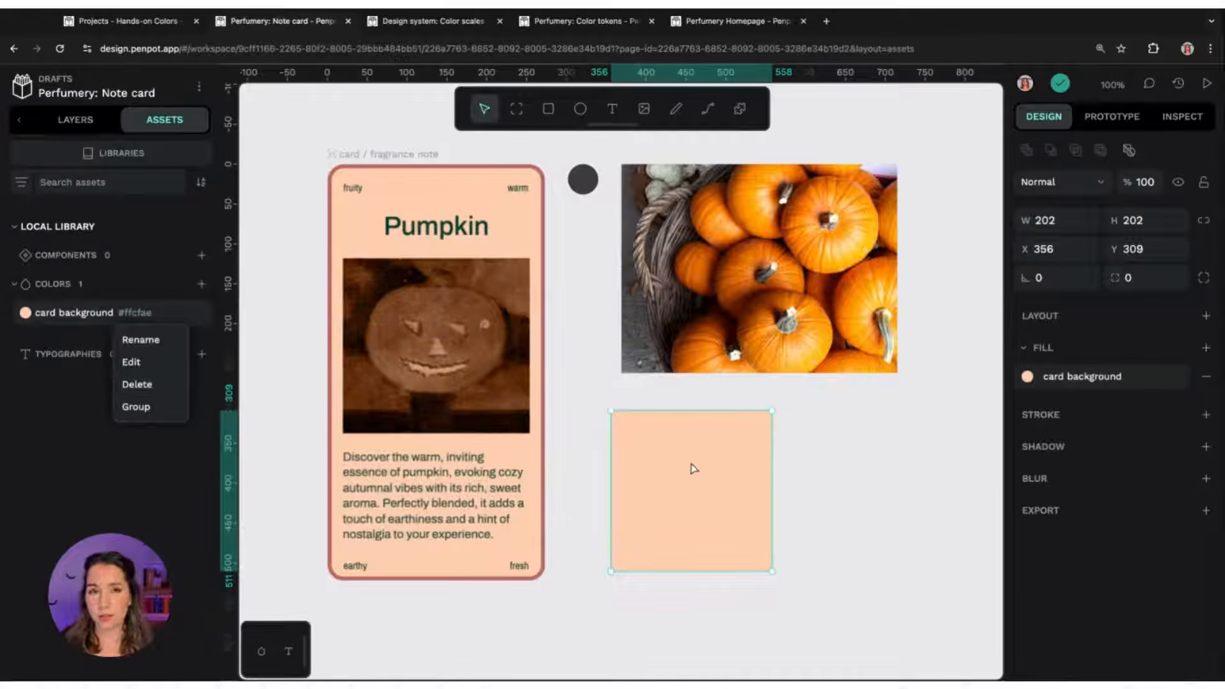
{"action": "left_click", "coordinate": [148, 364]}
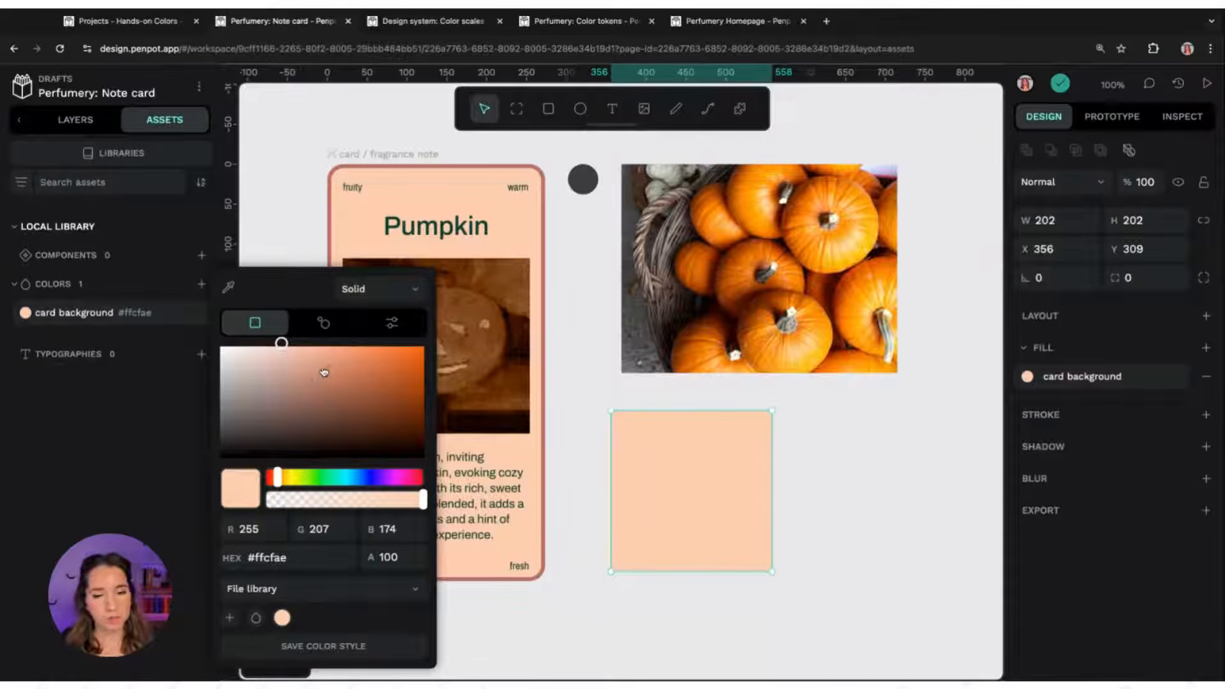
{"action": "left_click_drag", "start_coordinate": [279, 350], "coordinate": [274, 353]}
{"action": "left_click", "coordinate": [275, 353]}
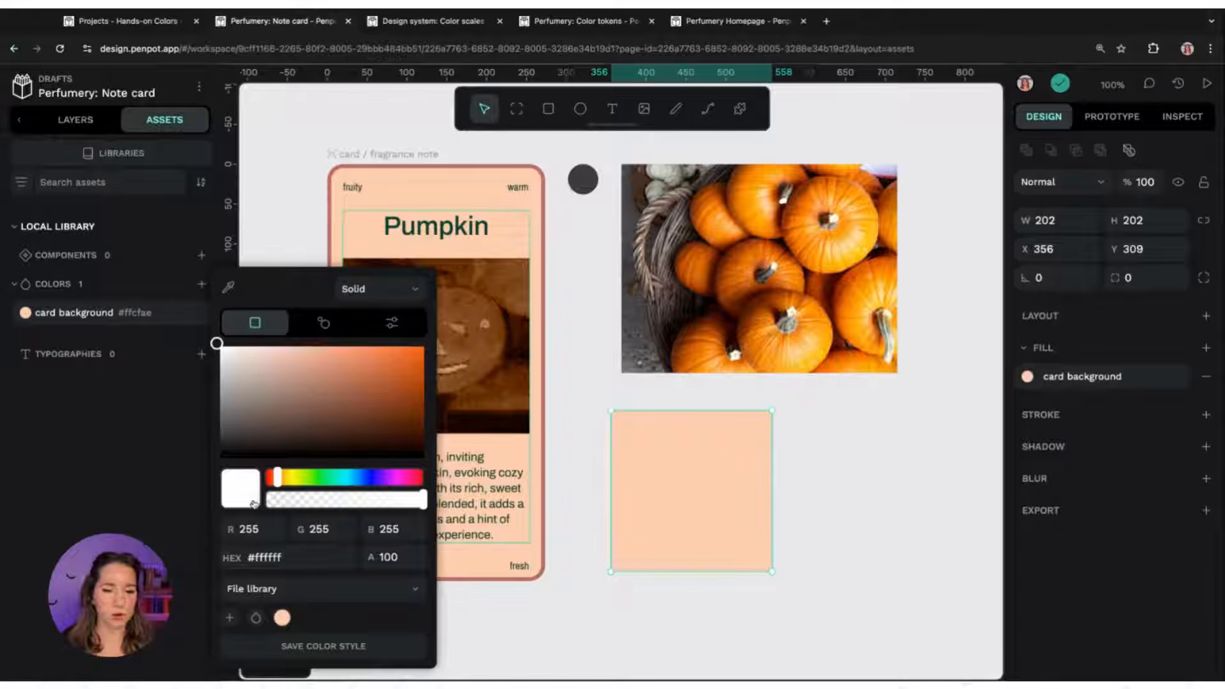
{"action": "left_click", "coordinate": [350, 649]}
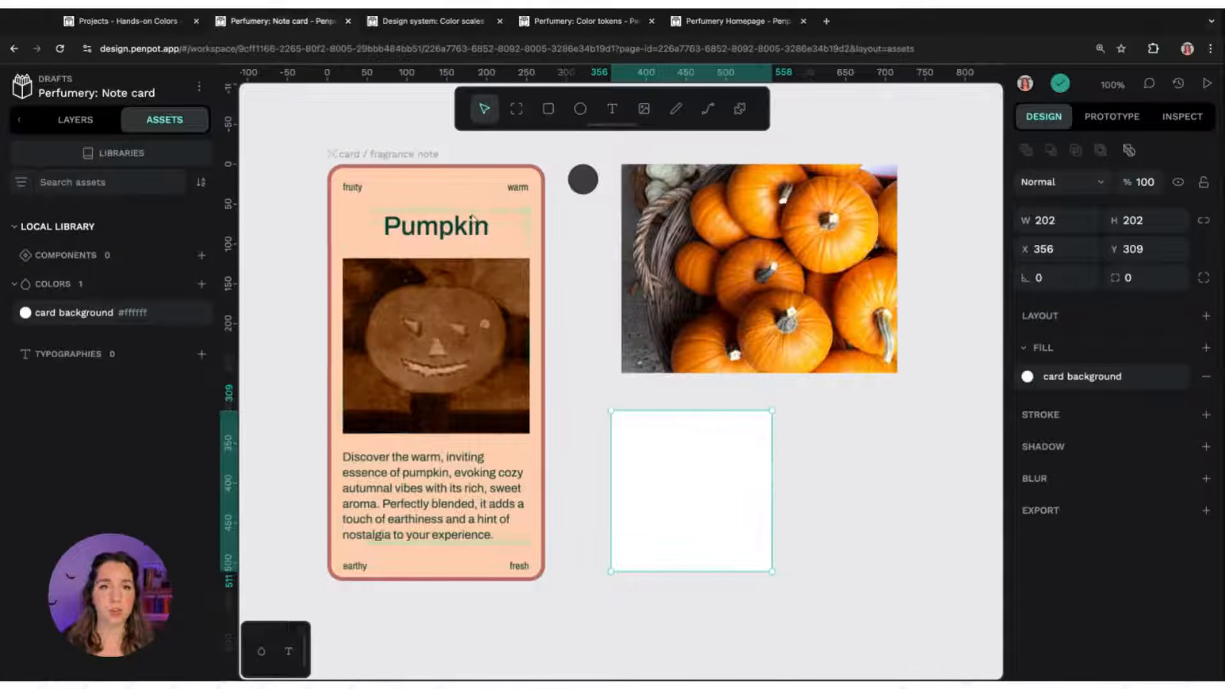
Apply the card background library colour to the card board's fill
{"action": "left_click", "coordinate": [394, 156]}
{"action": "left_click", "coordinate": [64, 121]}
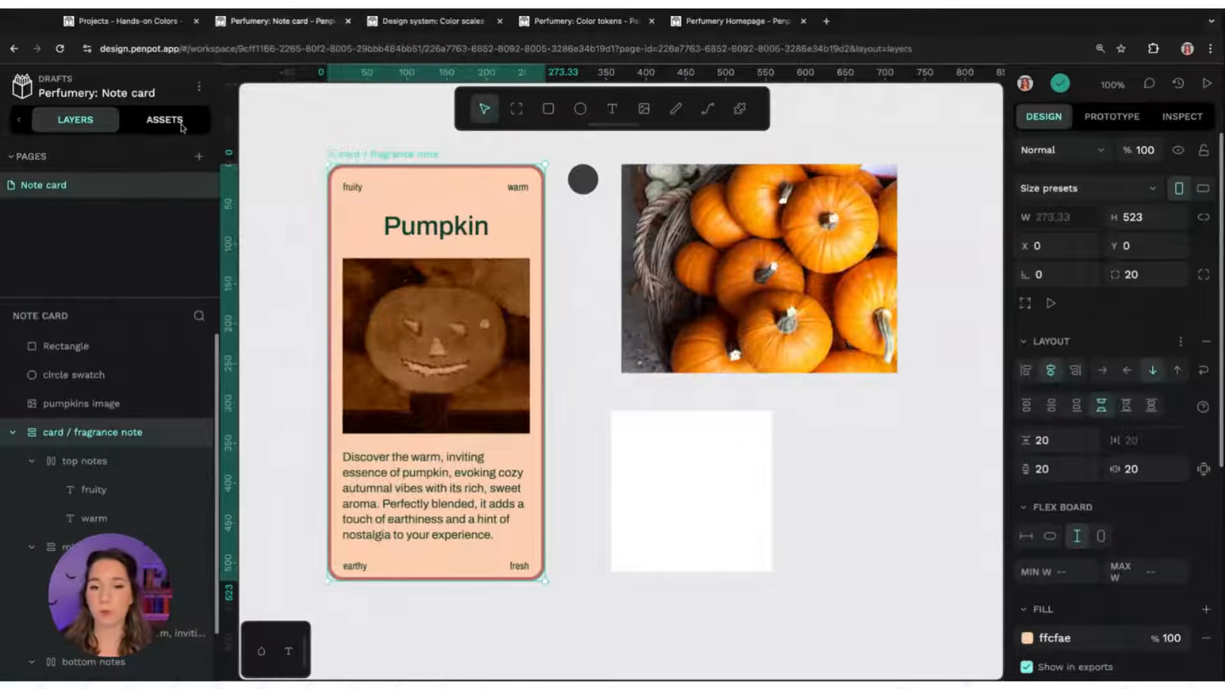
{"action": "left_click", "coordinate": [1027, 638]}
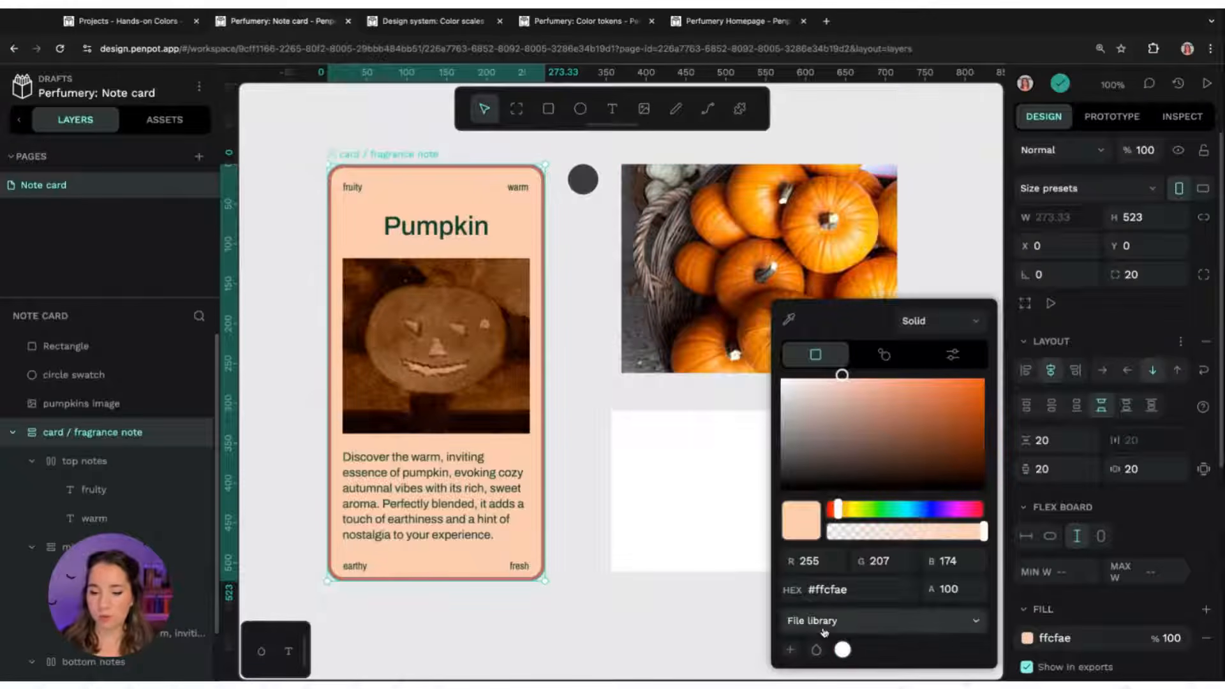
{"action": "left_click", "coordinate": [842, 649]}
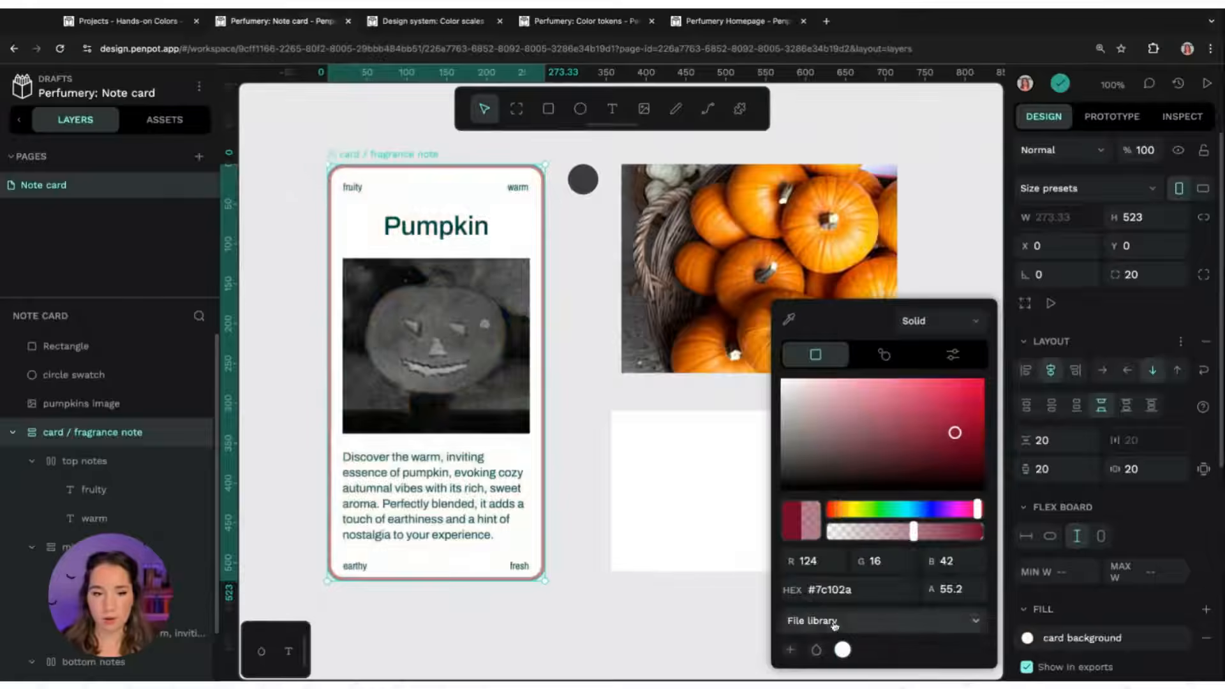
{"action": "left_click", "coordinate": [332, 136]}
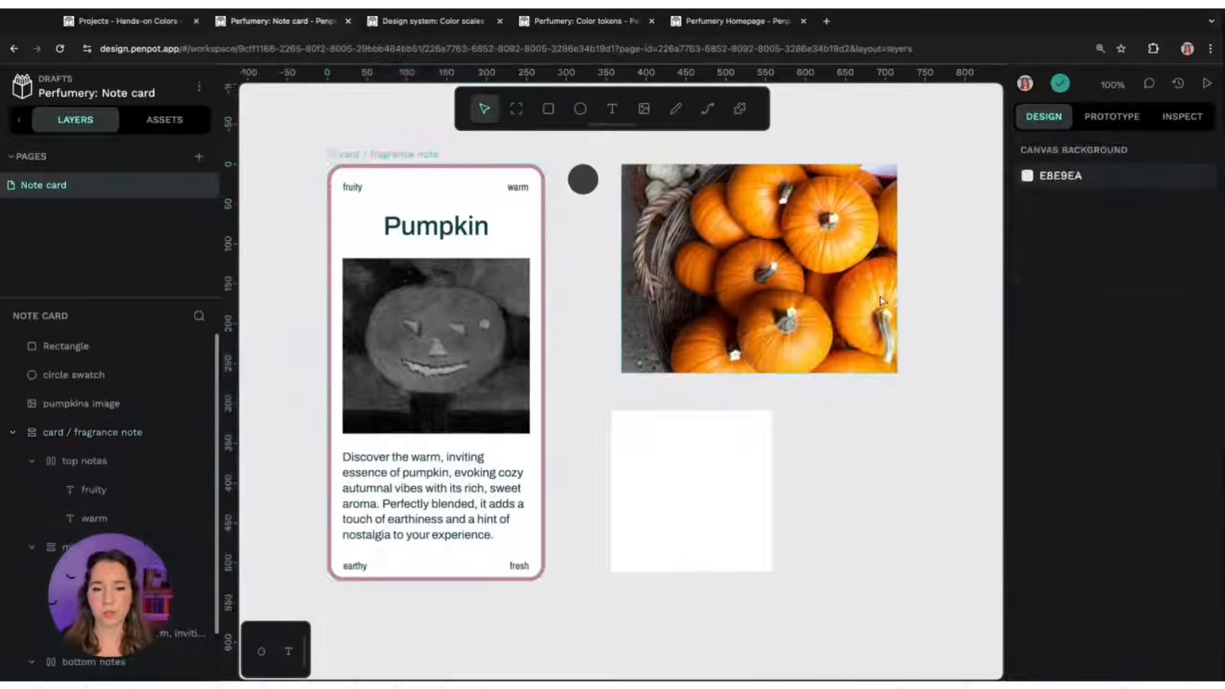
{"action": "left_click", "coordinate": [375, 157]}
{"action": "left_click", "coordinate": [719, 430]}
{"action": "left_click", "coordinate": [380, 144]}
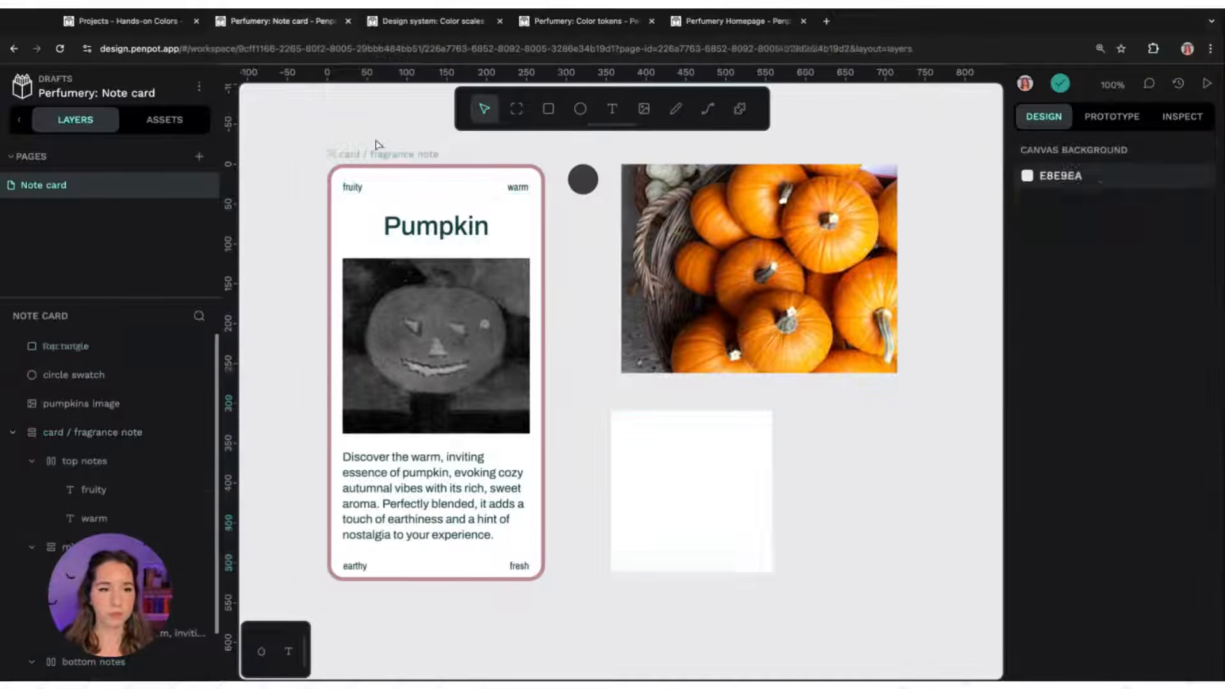
Edit the card background colour asset to pink, fcbdbd, and save the colour style
{"action": "left_click", "coordinate": [160, 119]}
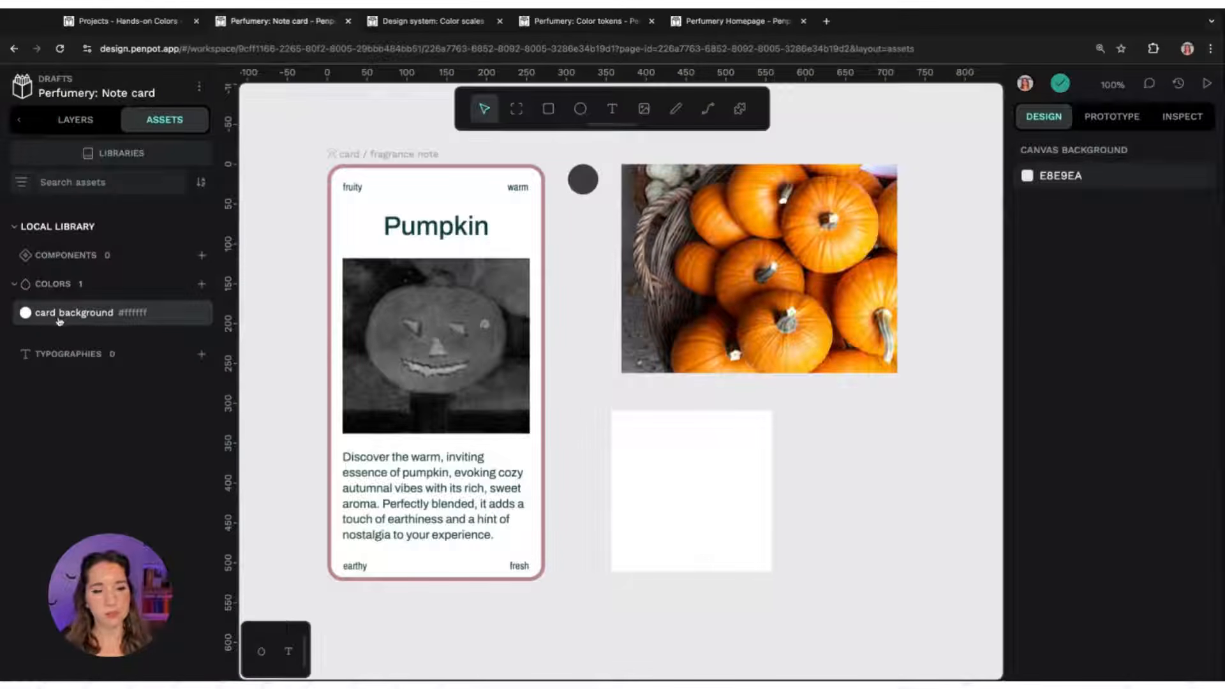
{"action": "right_click", "coordinate": [128, 318]}
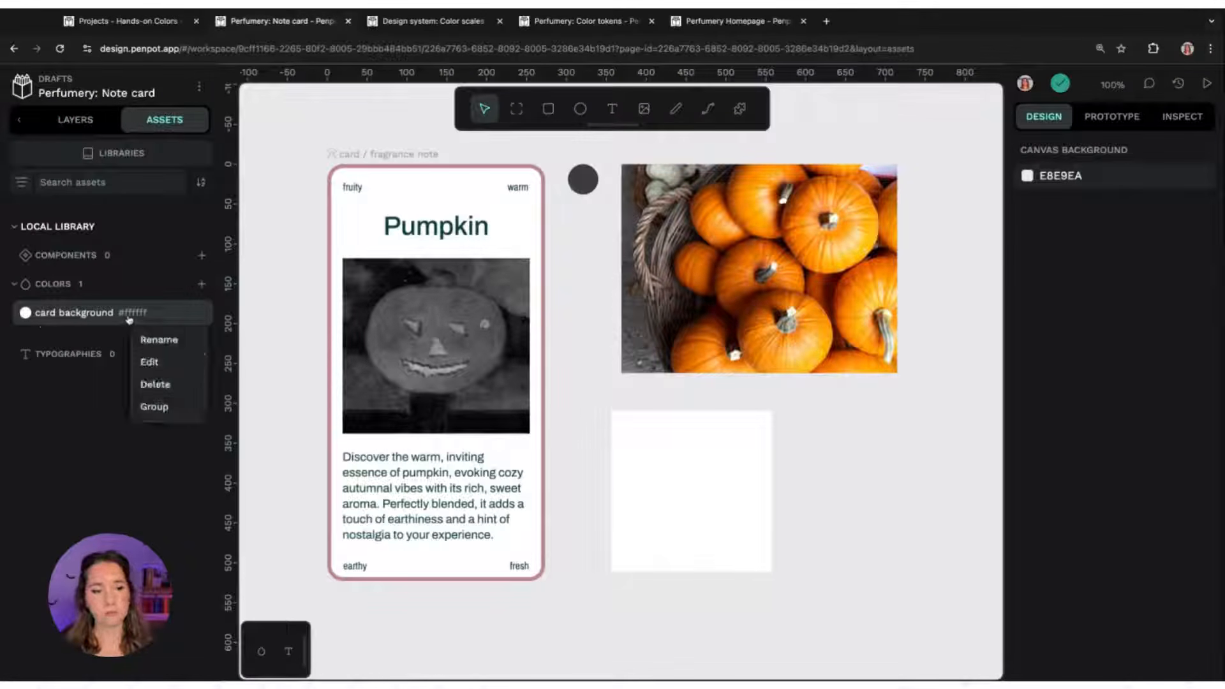
{"action": "left_click", "coordinate": [150, 361]}
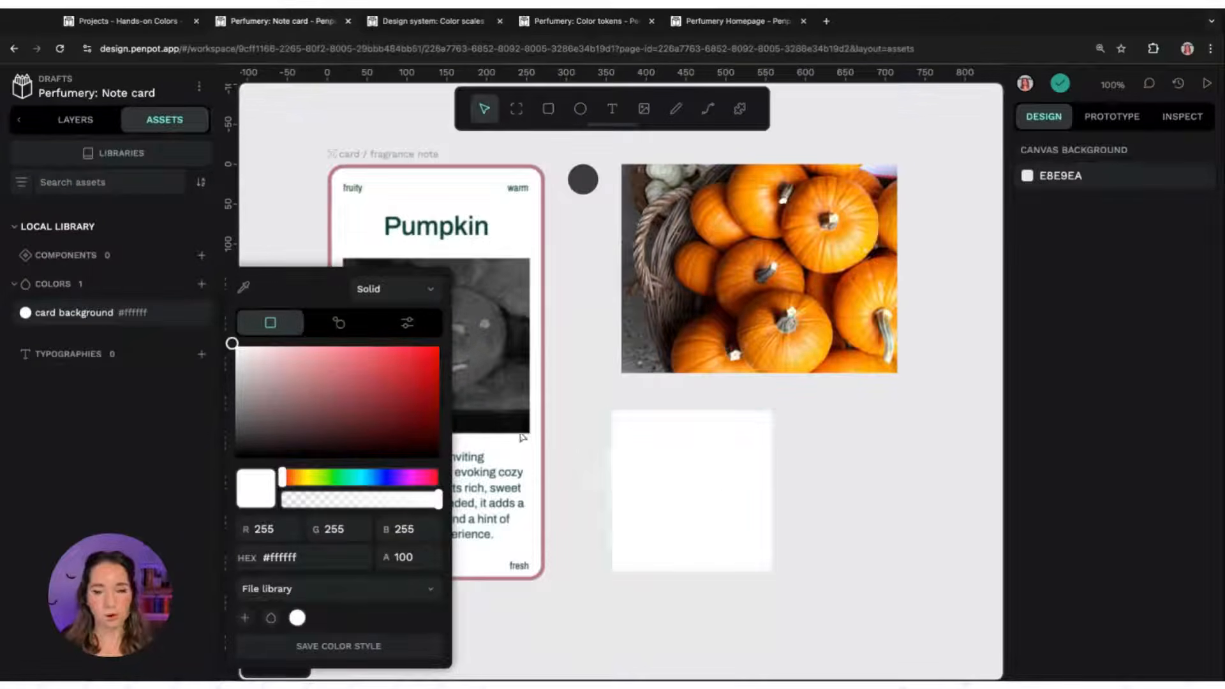
{"action": "left_click_drag", "start_coordinate": [289, 367], "coordinate": [283, 344]}
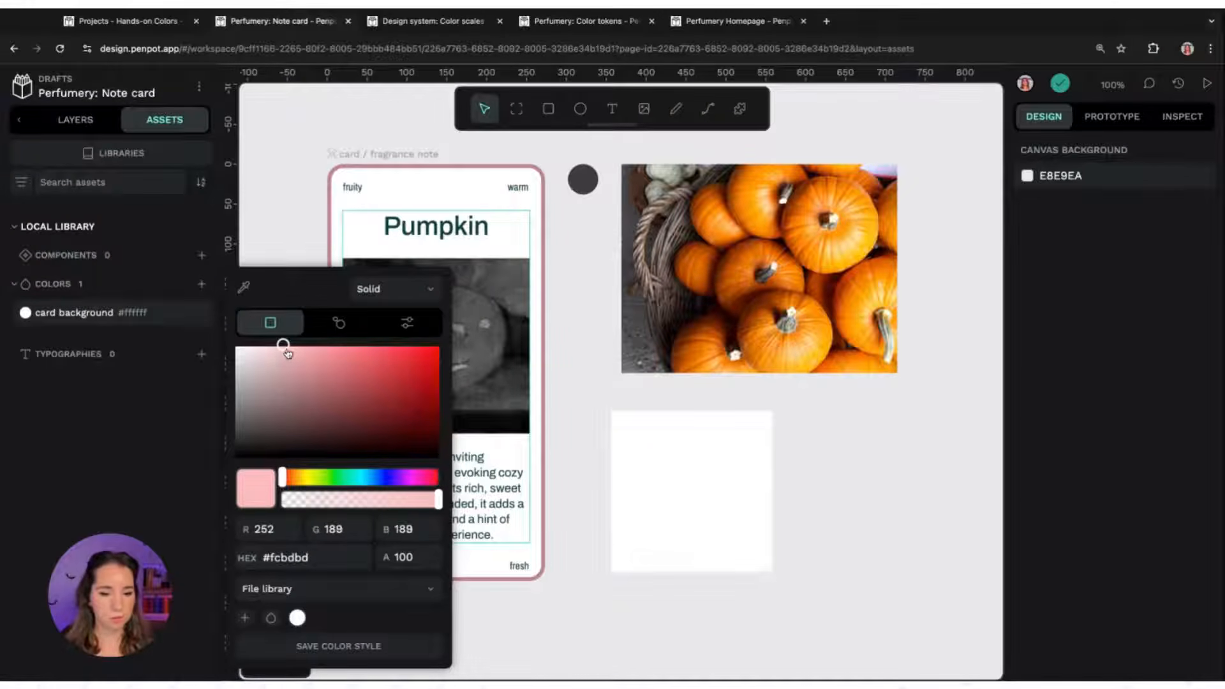
{"action": "left_click", "coordinate": [343, 647]}
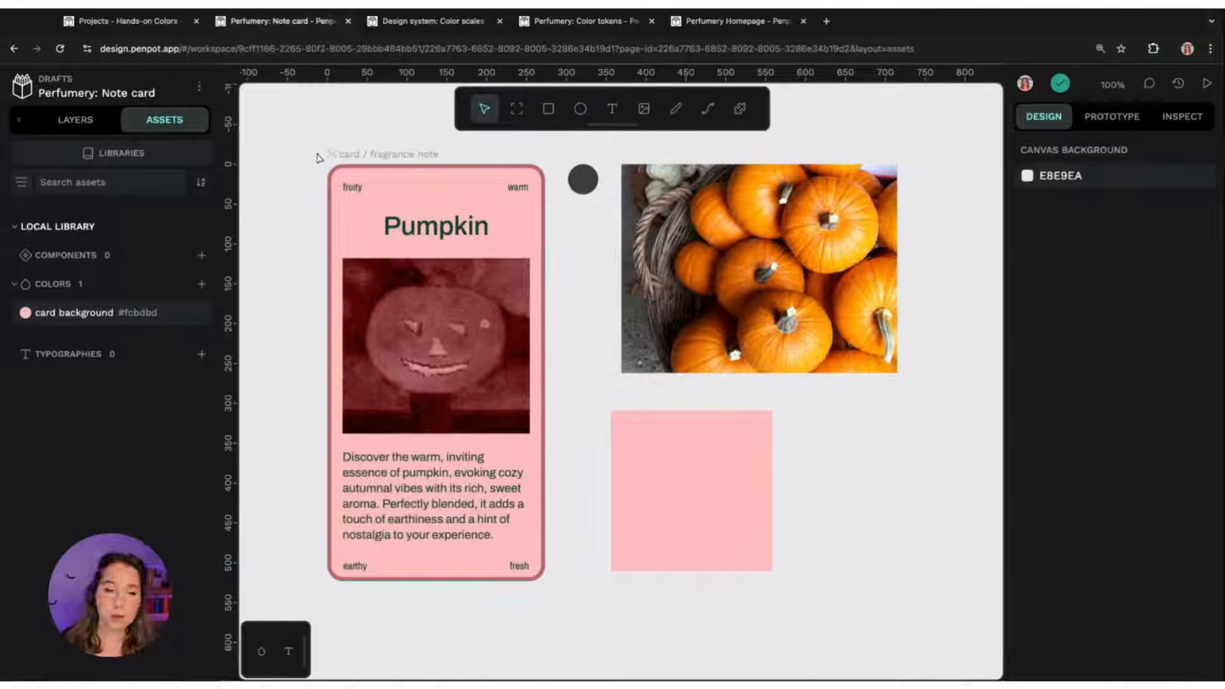
Inspect the card board's size, fill and stroke properties in view-only mode
{"action": "left_click", "coordinate": [409, 155]}
{"action": "left_click", "coordinate": [1182, 116]}
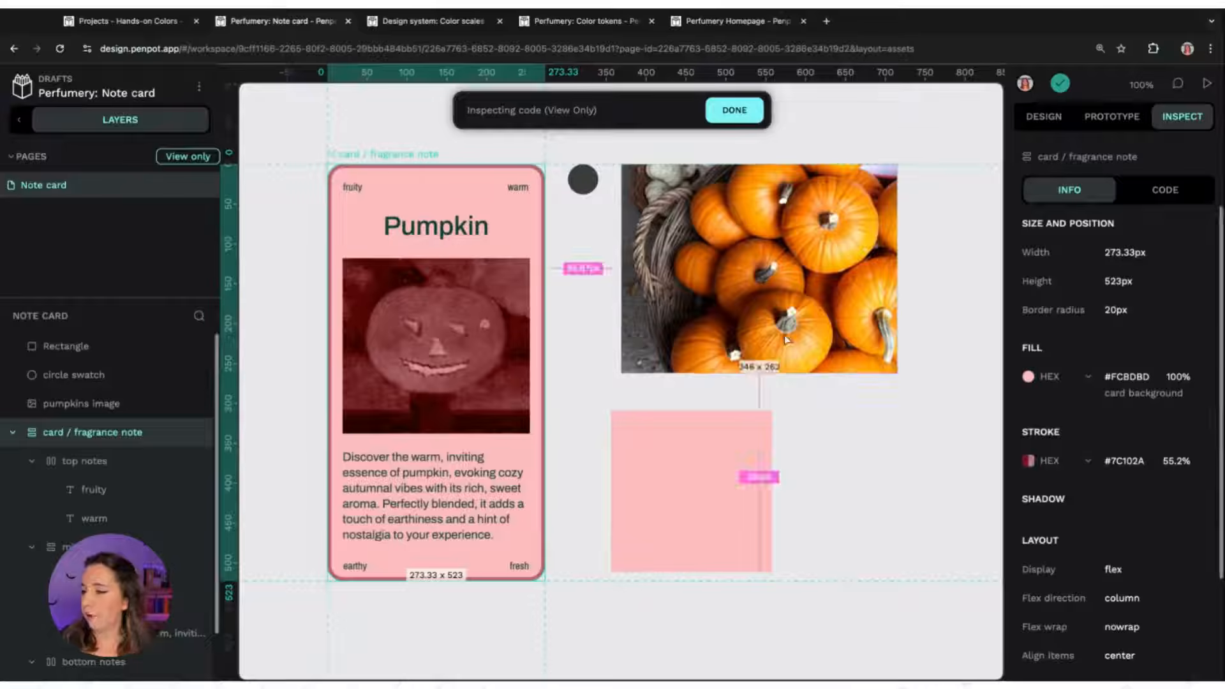
{"action": "left_click", "coordinate": [734, 111]}
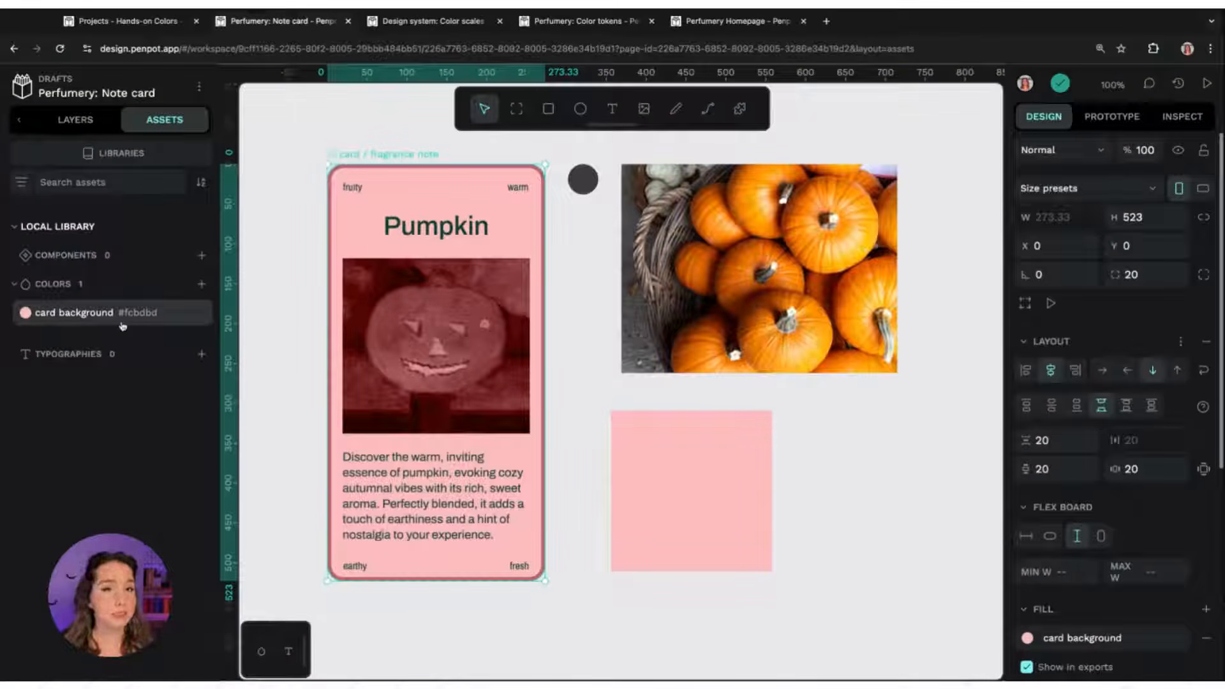
Delete the card background colour asset from the local library
{"action": "right_click", "coordinate": [88, 322]}
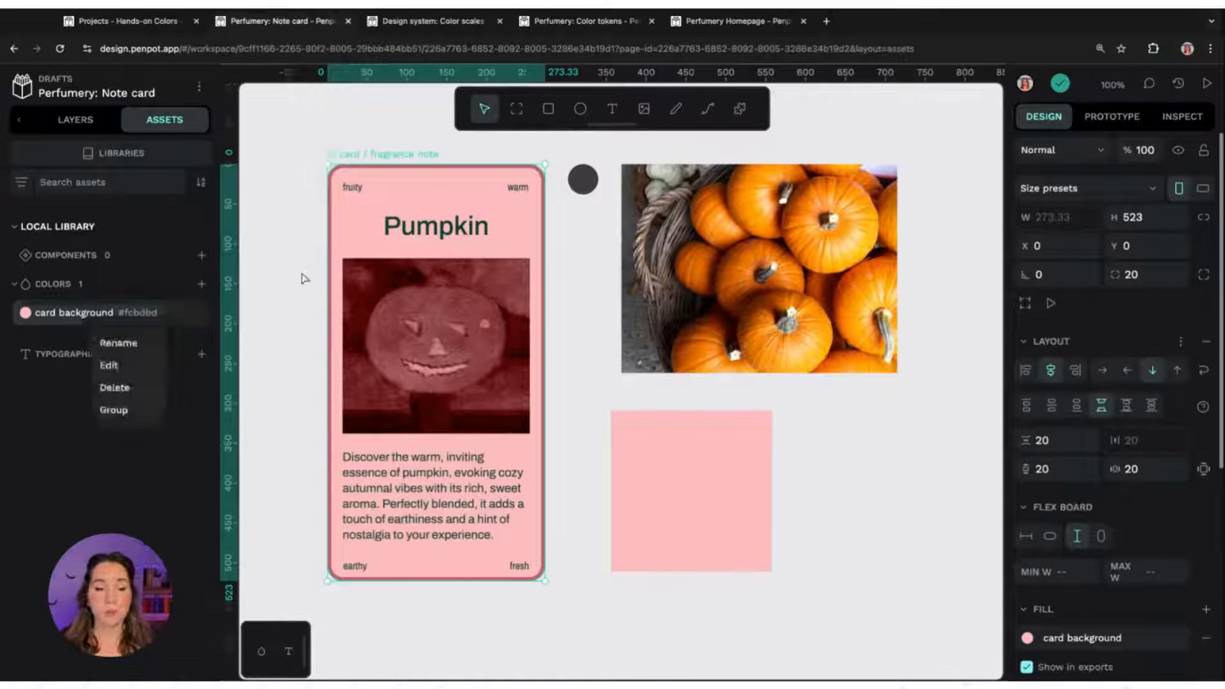
{"action": "left_click", "coordinate": [114, 385]}
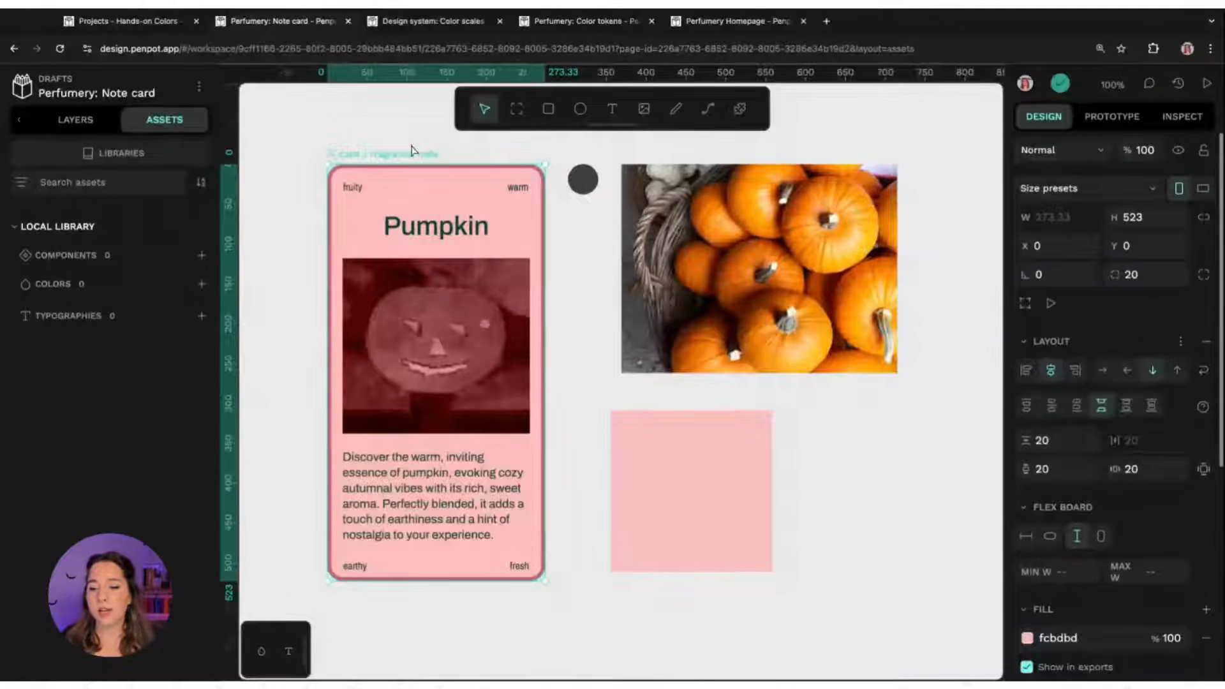
Examine the fills of the pink rectangle and the card board
{"action": "left_click", "coordinate": [702, 475]}
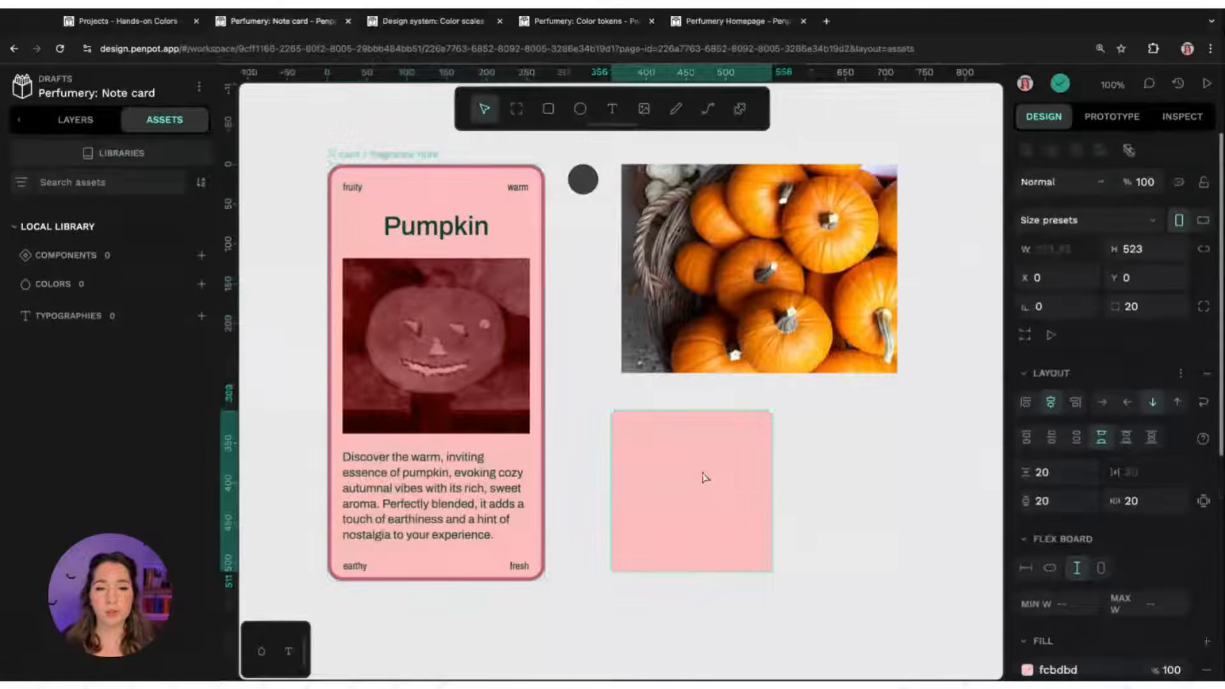
{"action": "key", "text": "Escape"}
{"action": "left_click", "coordinate": [385, 157]}
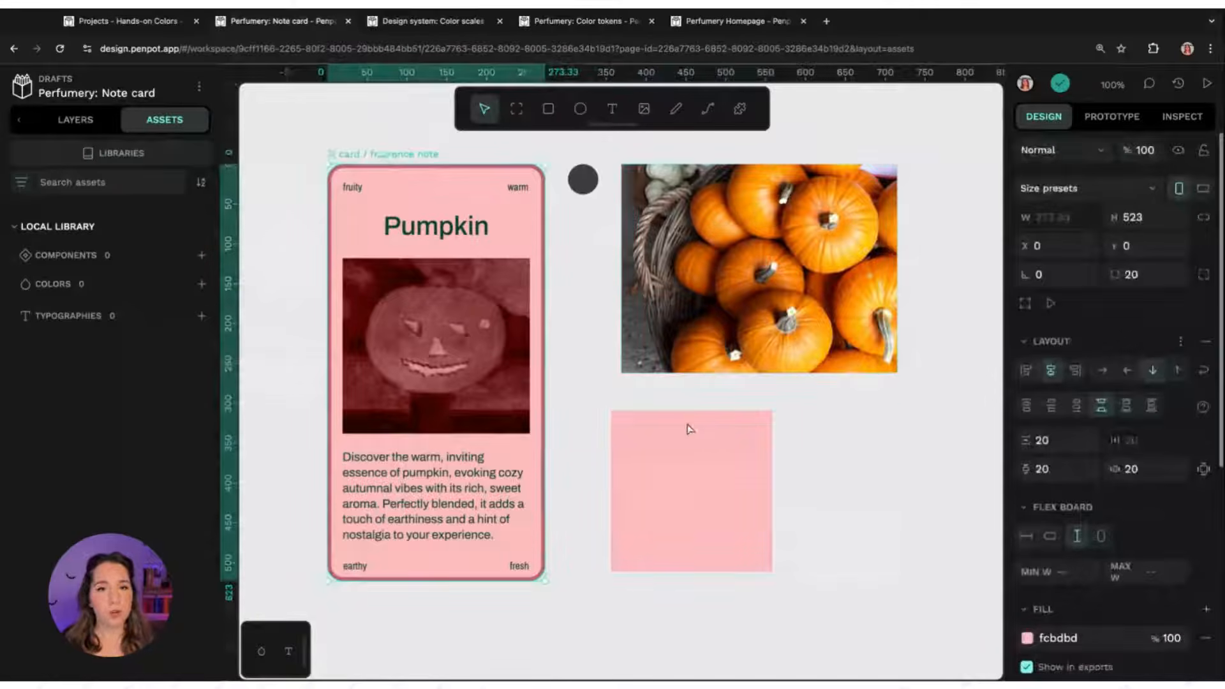
{"action": "left_click", "coordinate": [677, 448]}
{"action": "left_click", "coordinate": [338, 156]}
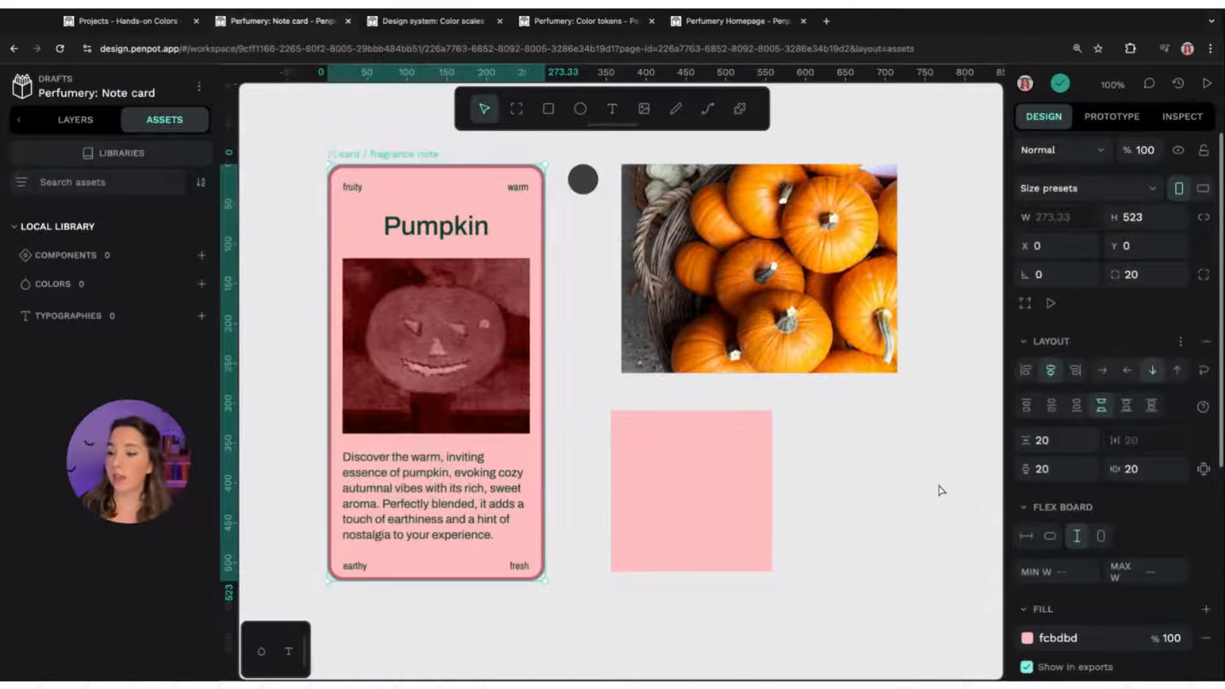
{"action": "left_click", "coordinate": [941, 490]}
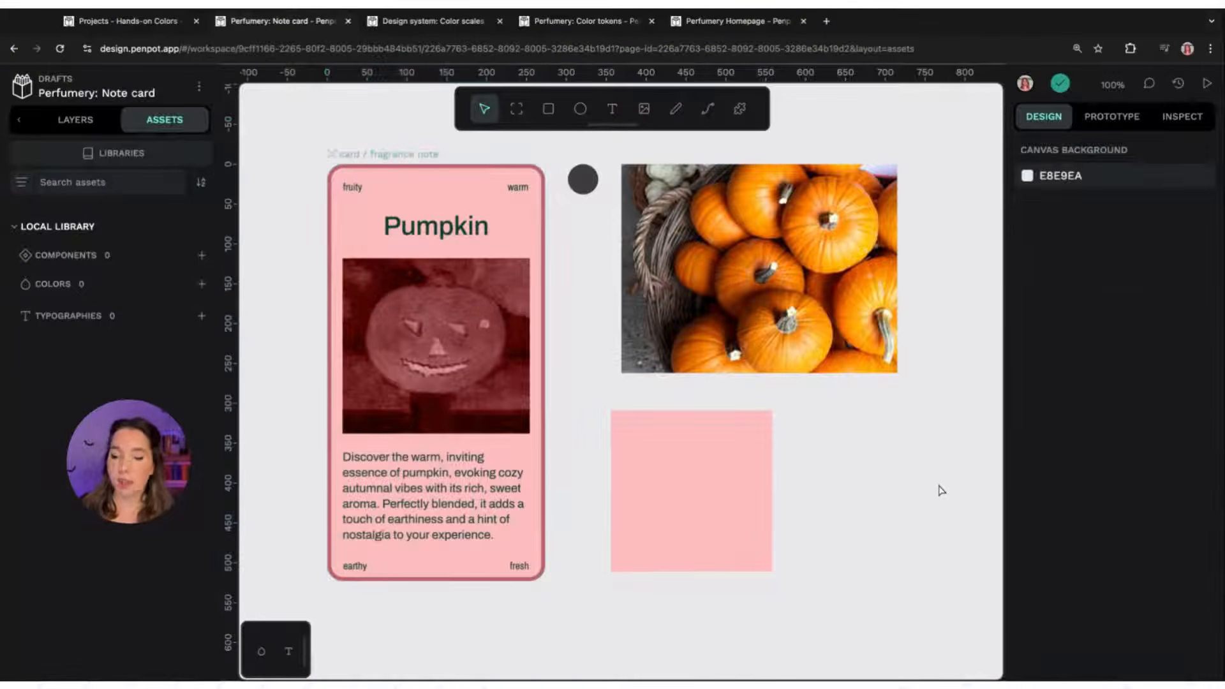
Save the card board's fill fcbdbd as a library colour named card background
{"action": "left_click", "coordinate": [402, 158]}
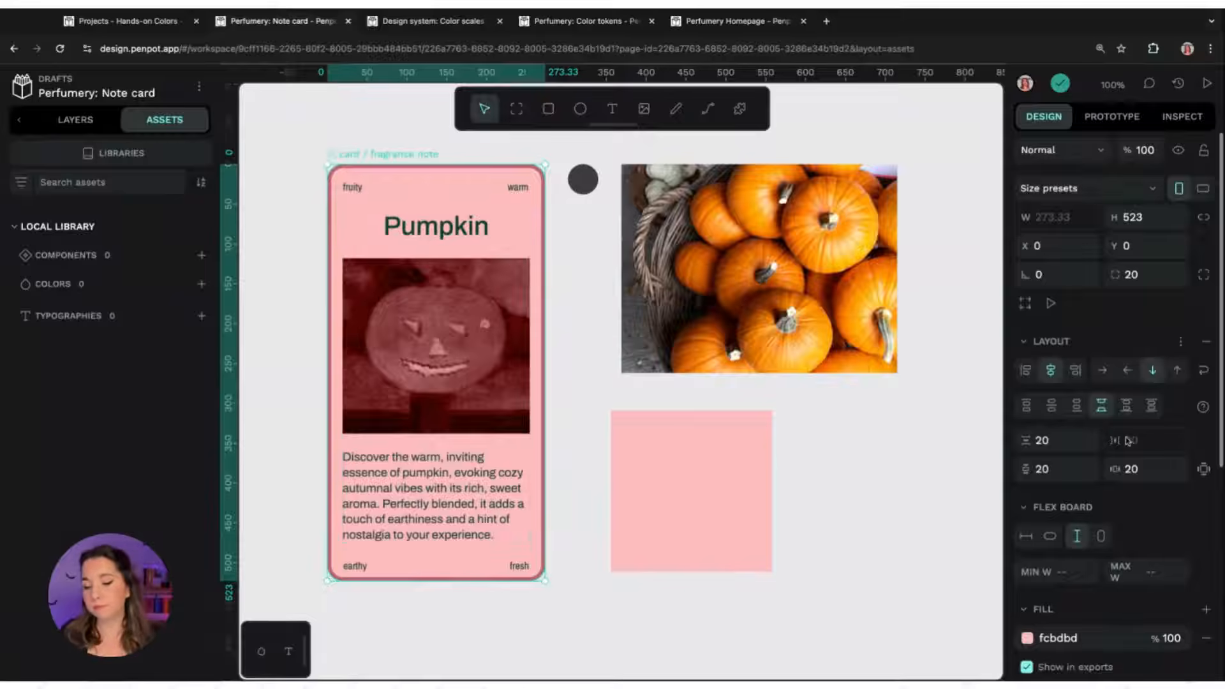
{"action": "scroll", "coordinate": [1126, 446], "scroll_direction": "down", "scroll_amount": 1}
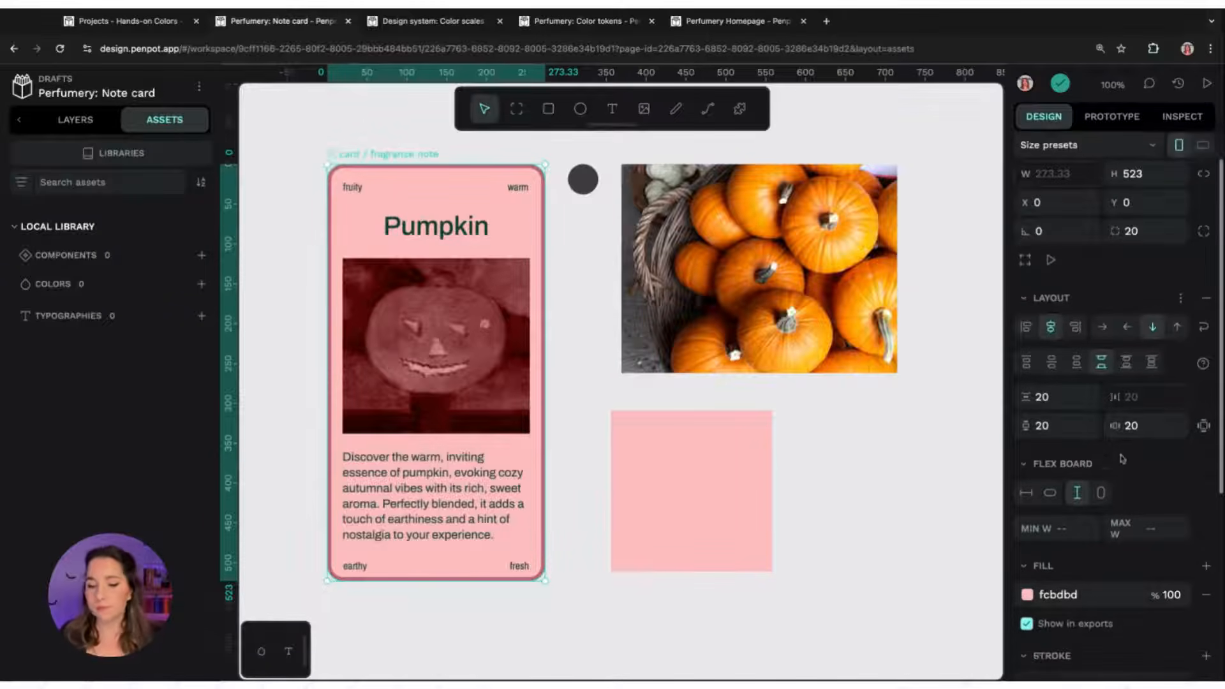
{"action": "left_click", "coordinate": [1027, 595]}
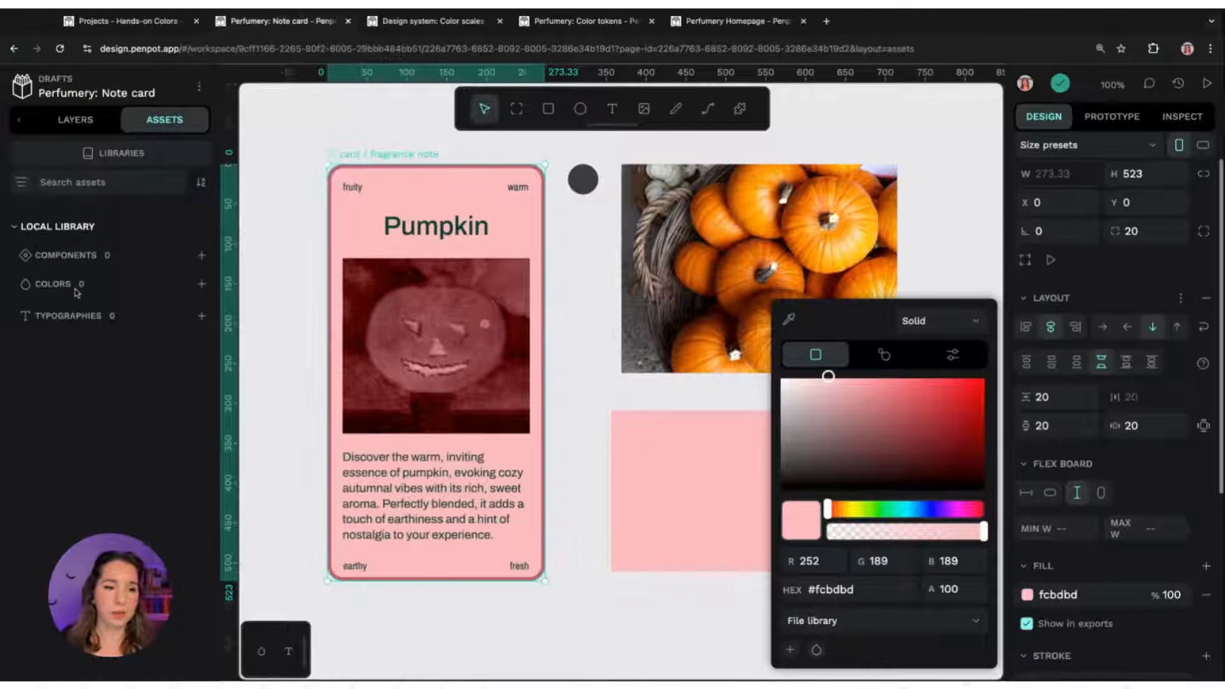
{"action": "left_click", "coordinate": [791, 650]}
{"action": "double_click", "coordinate": [136, 315]}
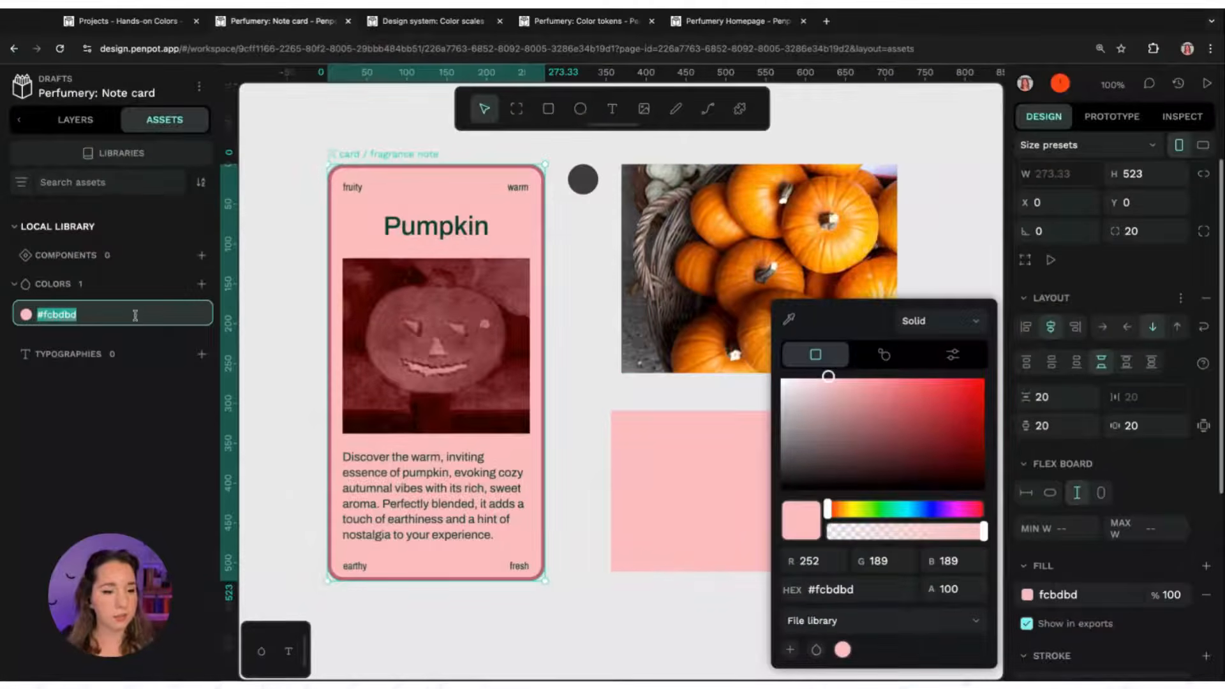
{"action": "type", "text": "card"}
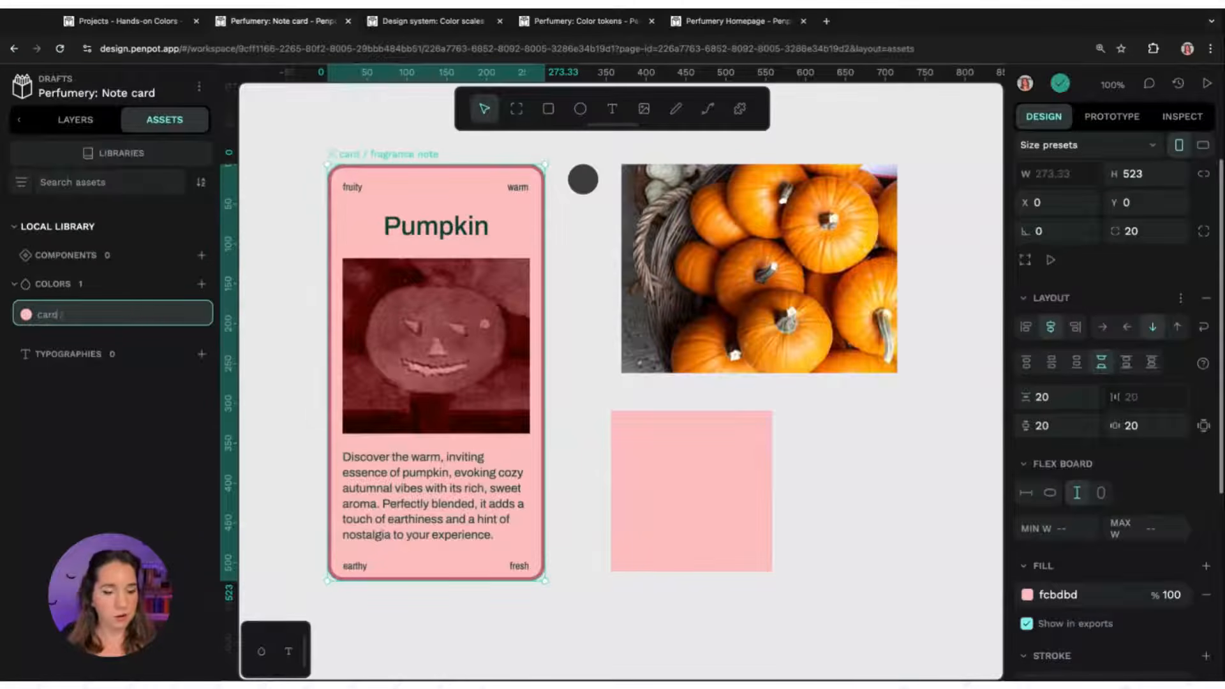
{"action": "type", "text": " background"}
{"action": "key", "text": "Return"}
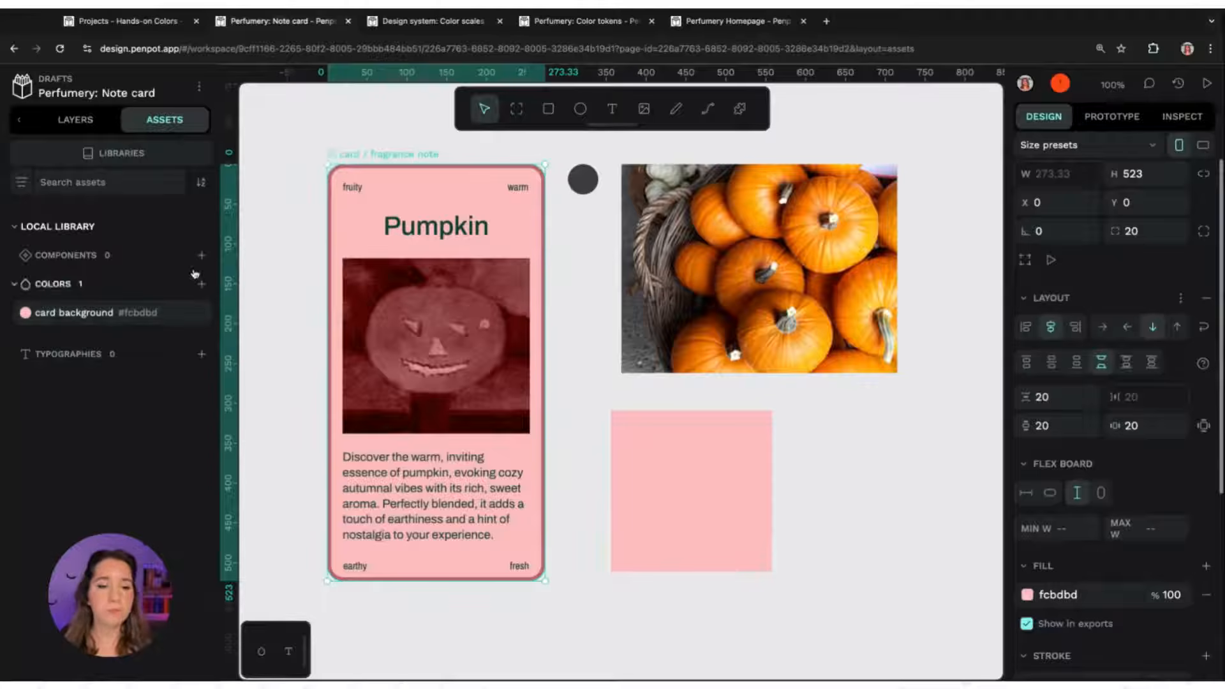
Apply the card background library colour to the pink rectangle's fill
{"action": "left_click", "coordinate": [740, 467]}
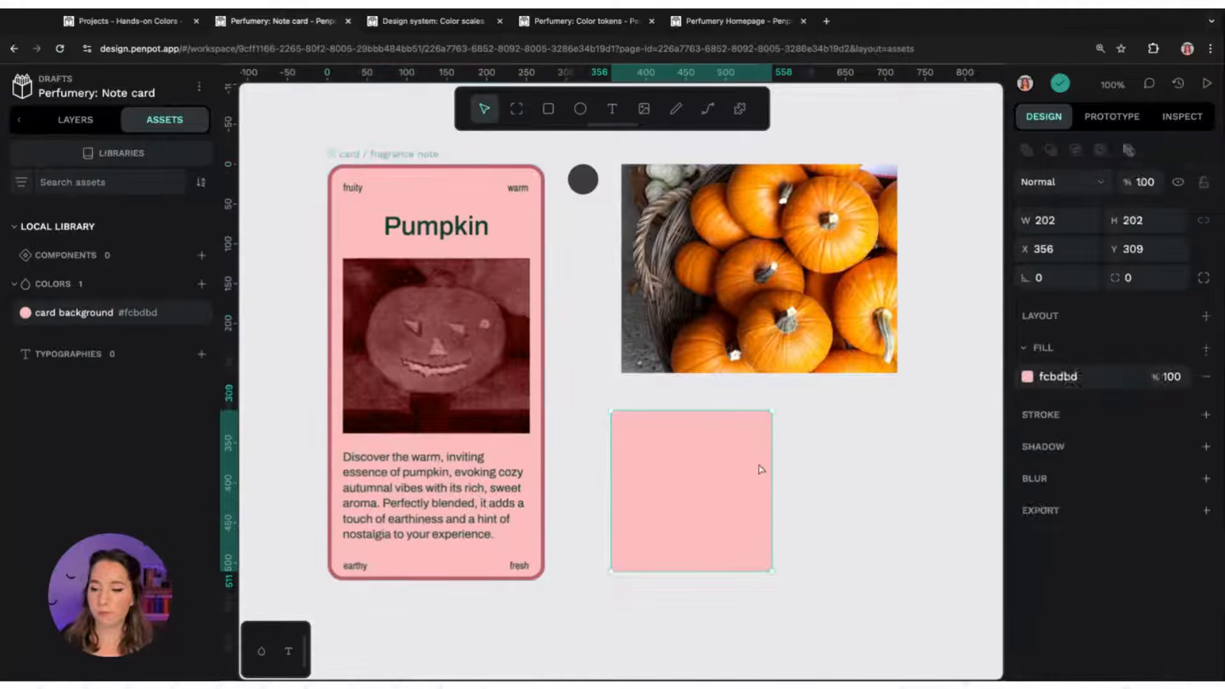
{"action": "left_click", "coordinate": [125, 312]}
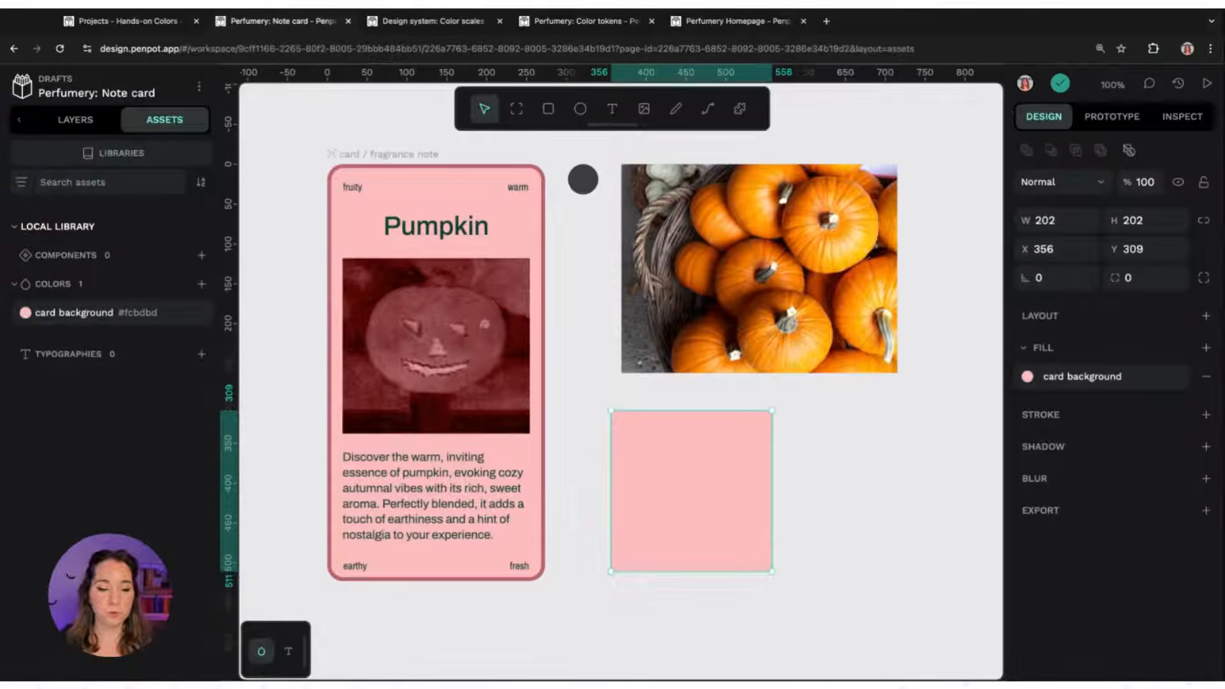
Open the colour palette and switch it to recent colours, then back to the file library
{"action": "left_click", "coordinate": [260, 651]}
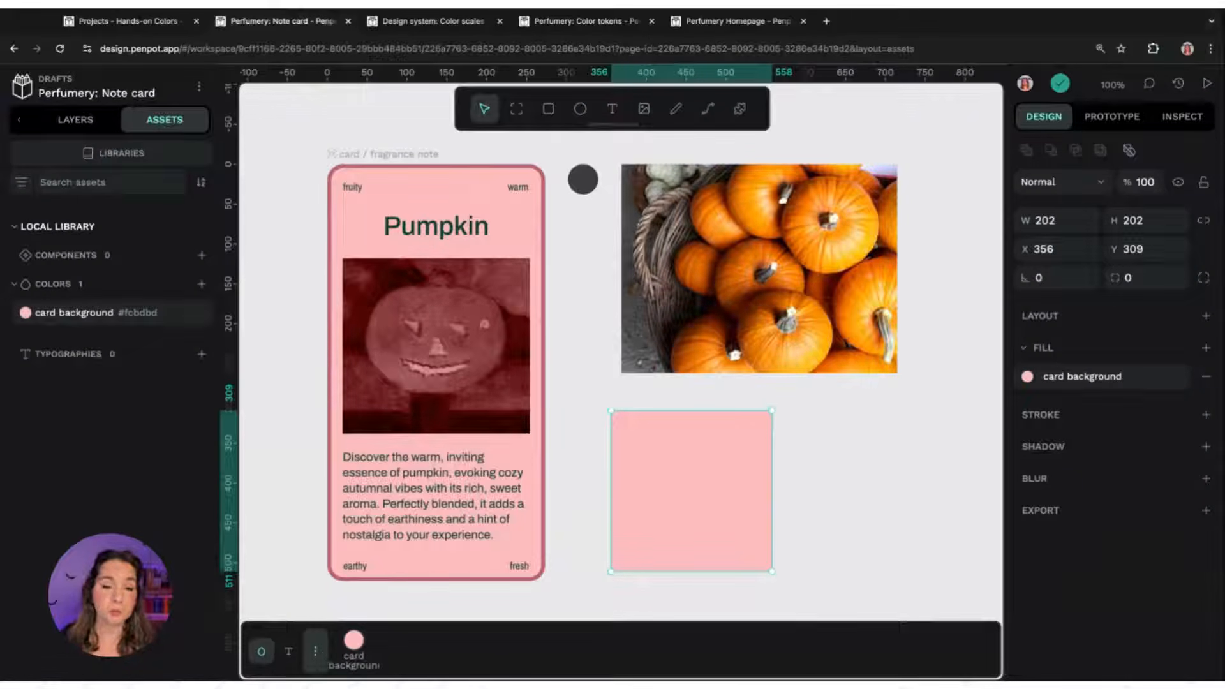
{"action": "left_click", "coordinate": [315, 651]}
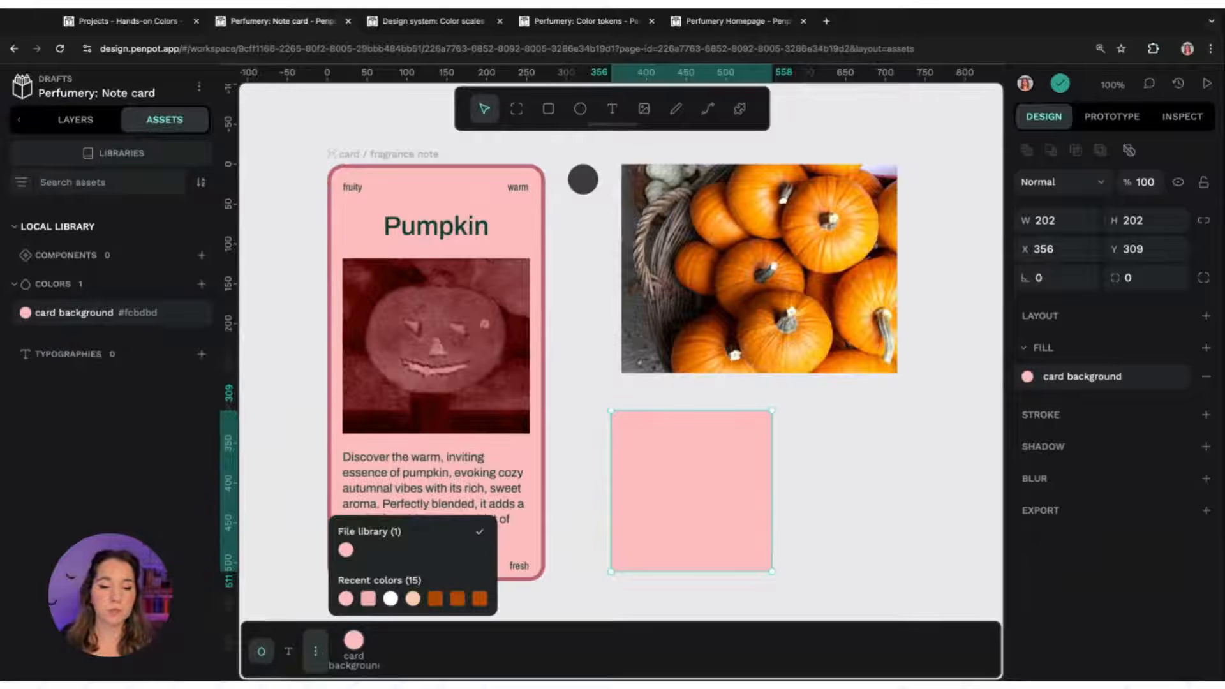
{"action": "left_click", "coordinate": [409, 582]}
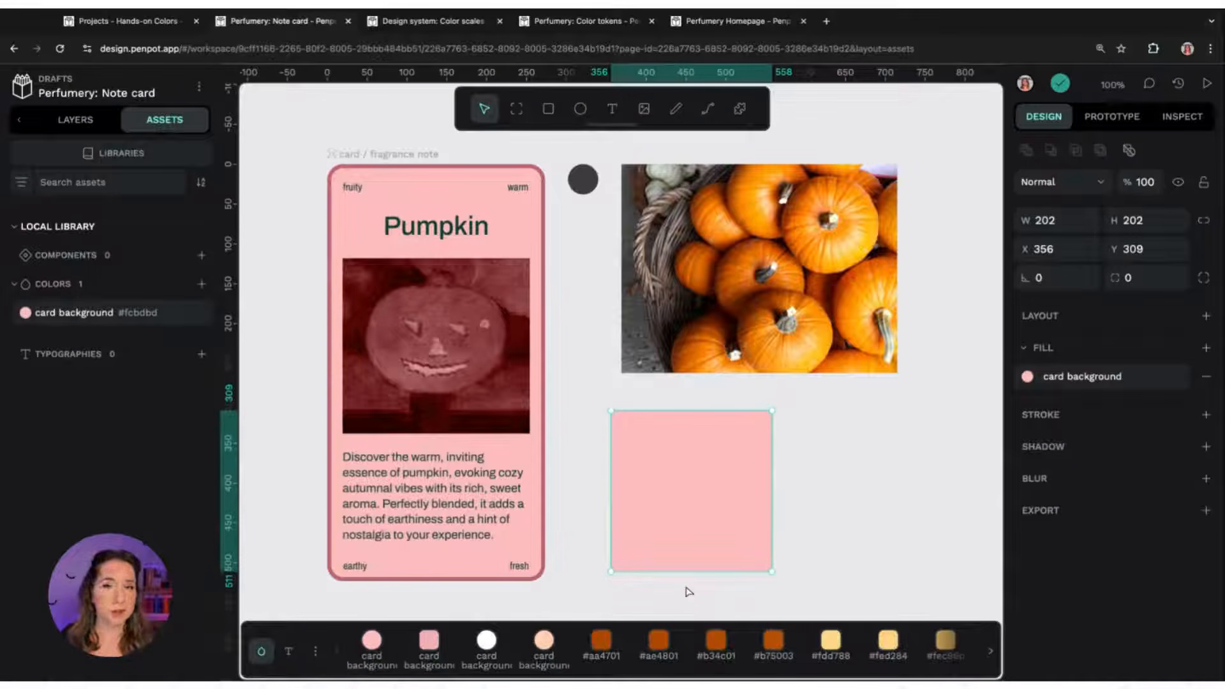
{"action": "left_click", "coordinate": [316, 652]}
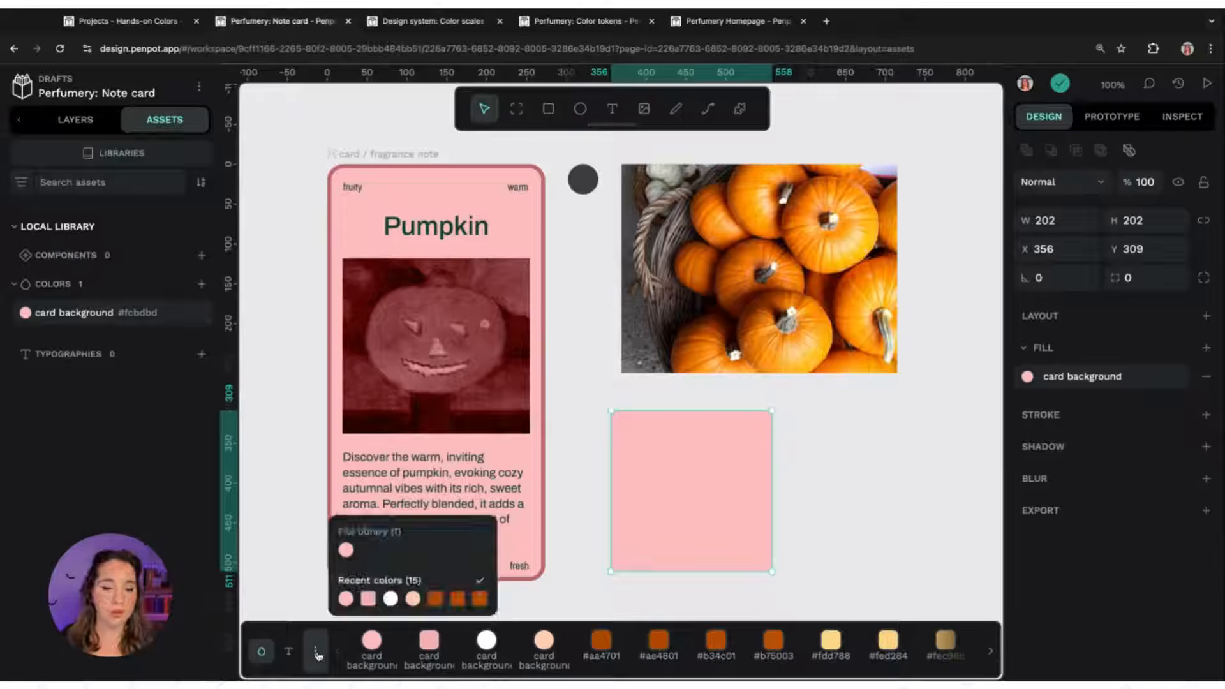
{"action": "left_click", "coordinate": [395, 541]}
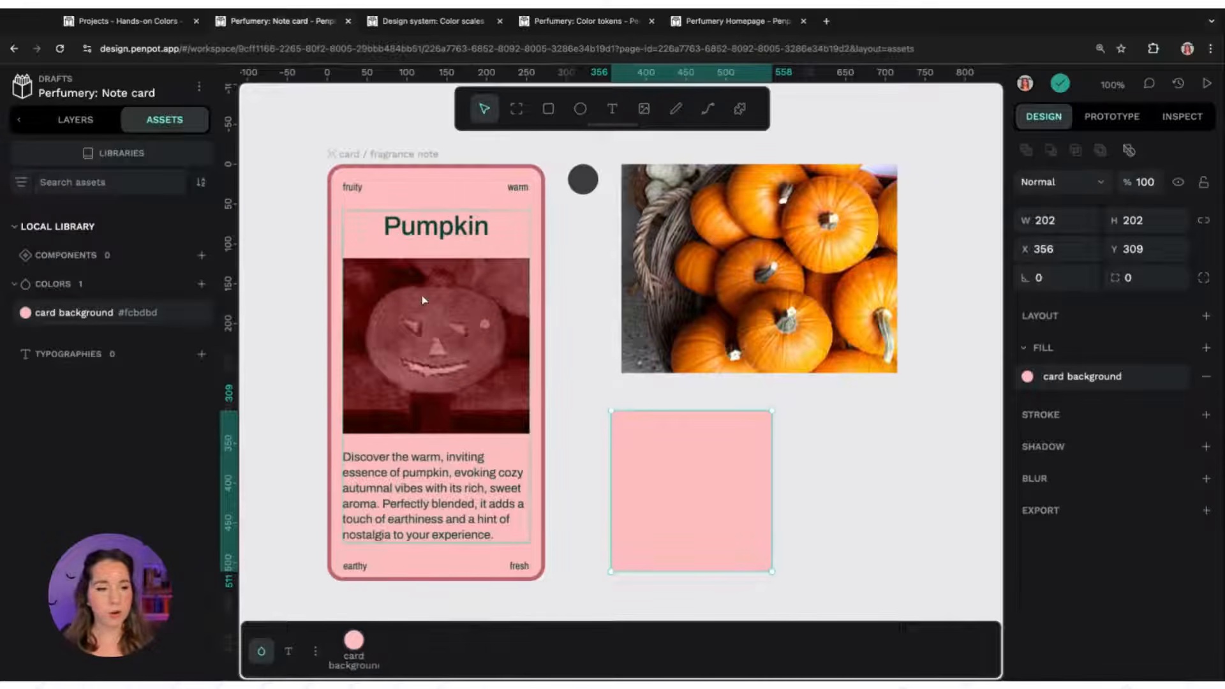
Save the Pumpkin title's fill 073c30 as a library colour named card text and apply it to the title
{"action": "left_click", "coordinate": [451, 220]}
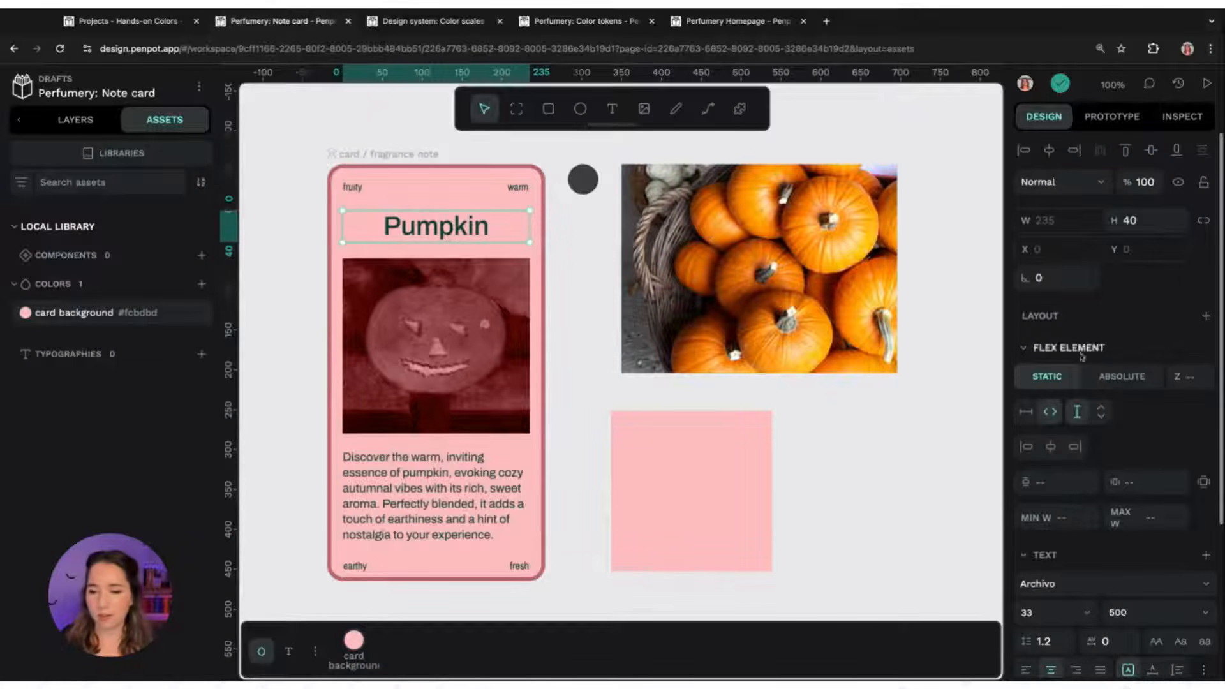
{"action": "scroll", "coordinate": [1123, 396], "scroll_direction": "down", "scroll_amount": 3}
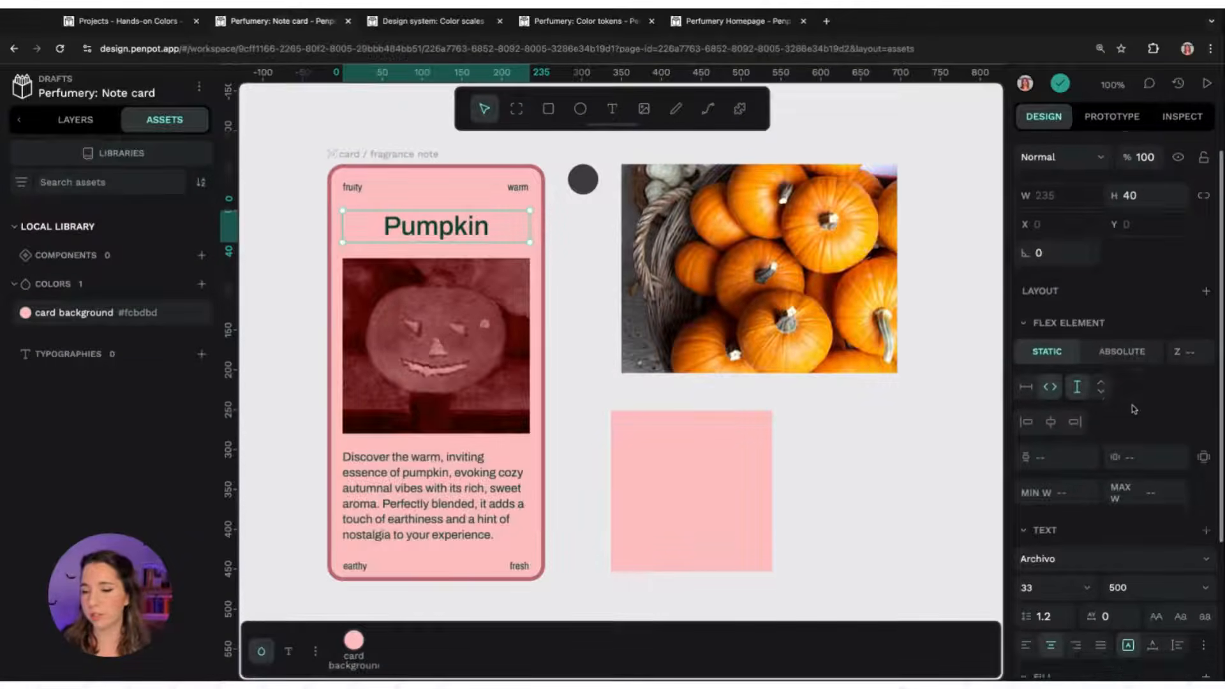
{"action": "scroll", "coordinate": [1123, 408], "scroll_direction": "down", "scroll_amount": 3}
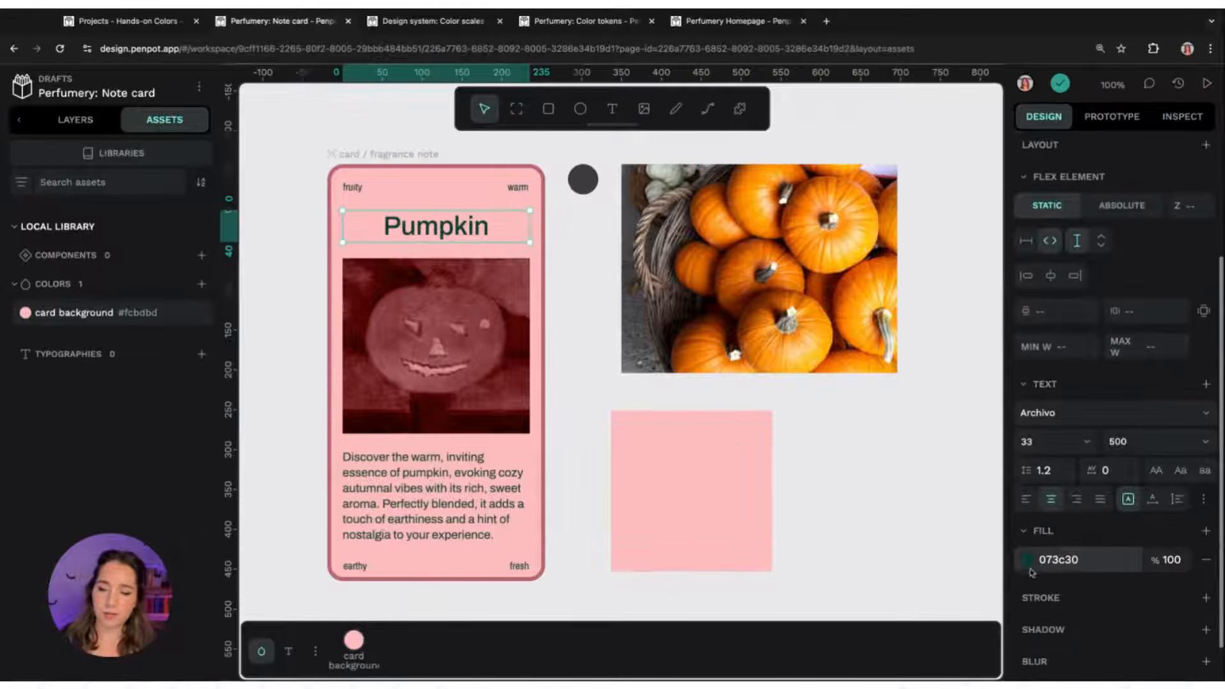
{"action": "left_click", "coordinate": [1028, 561]}
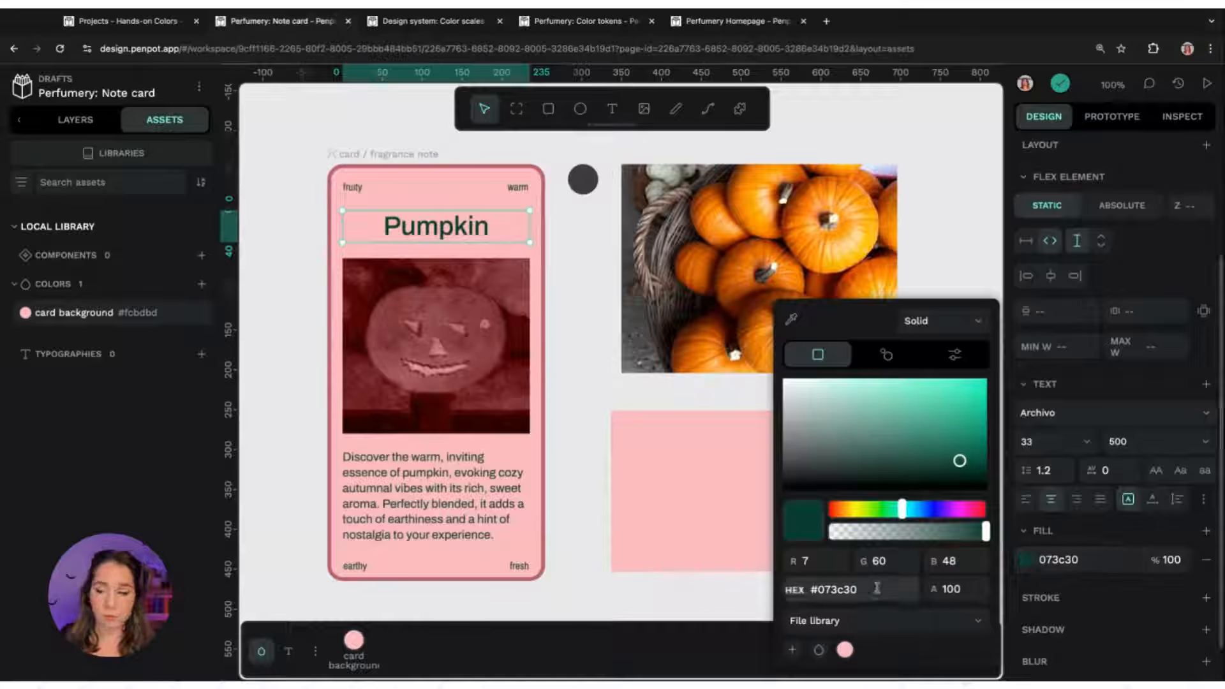
{"action": "left_click", "coordinate": [793, 651]}
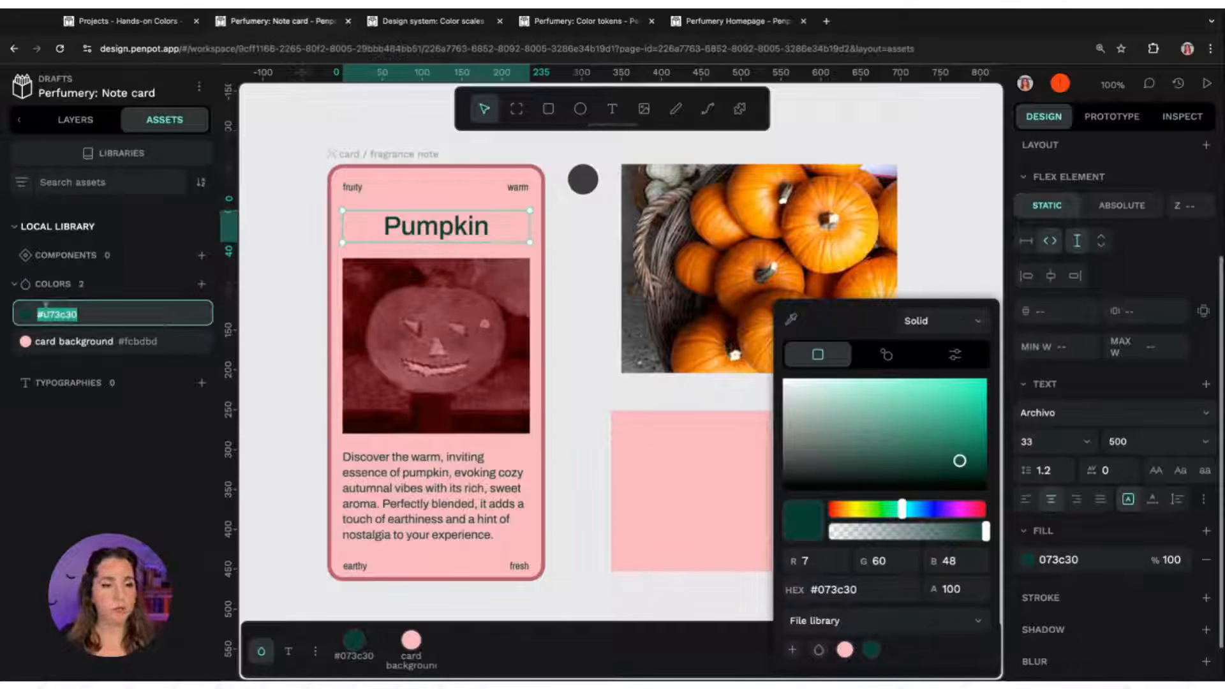
{"action": "type", "text": "gard"}
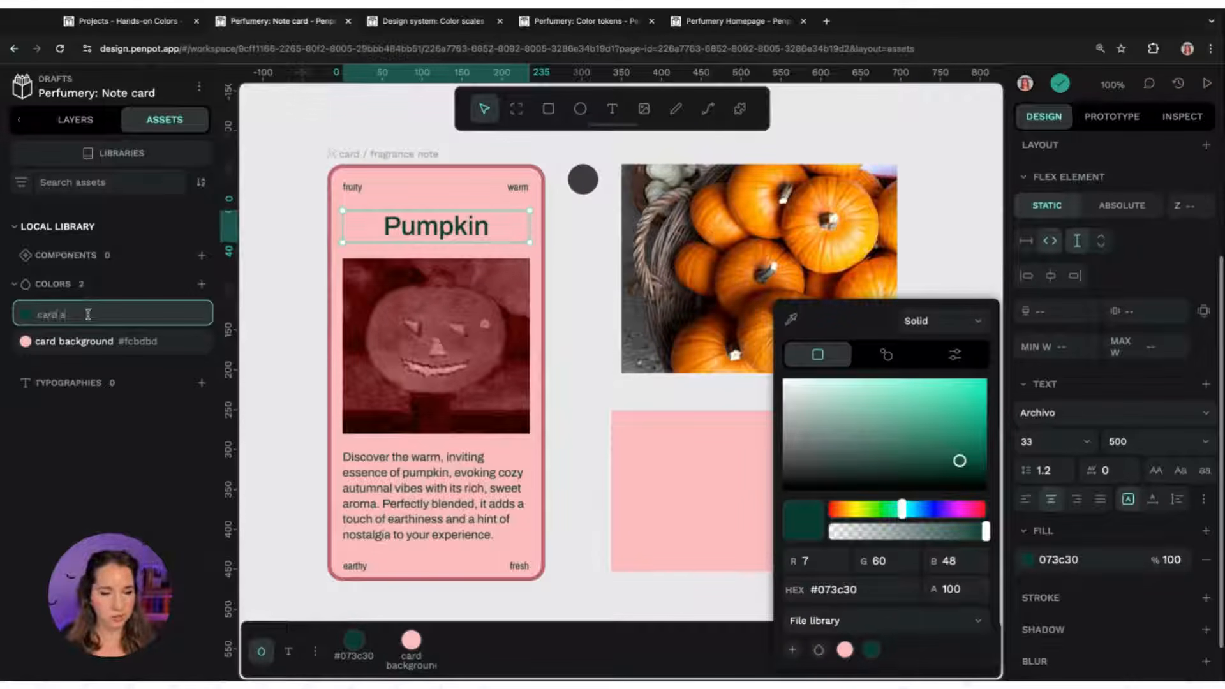
{"action": "type", "text": " text"}
{"action": "key", "text": "Return"}
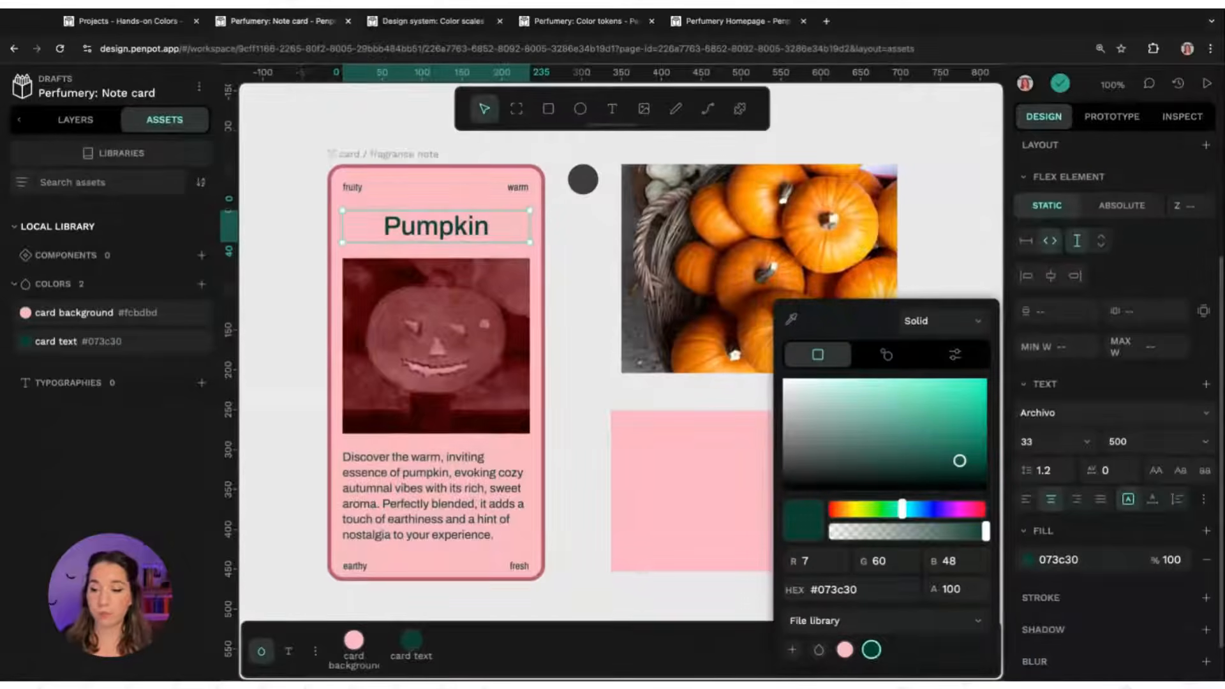
{"action": "left_click", "coordinate": [873, 650]}
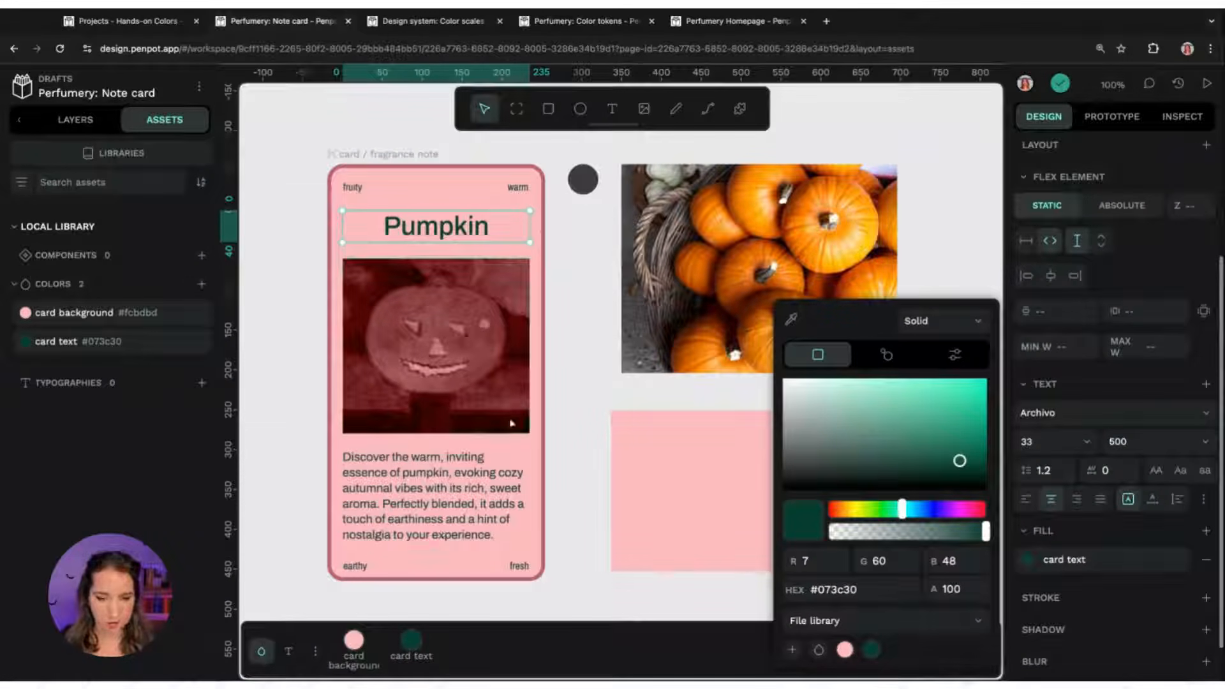
Apply the card text library colour to the description and corner text layers of the card
{"action": "left_click", "coordinate": [472, 480]}
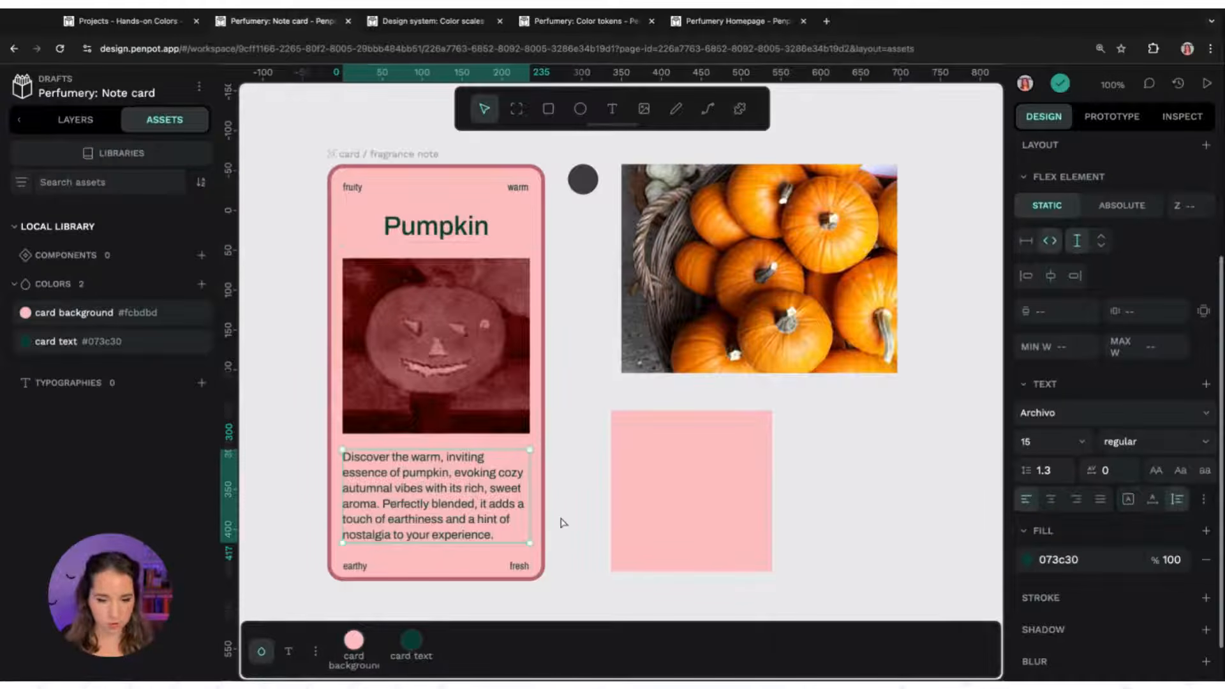
{"action": "left_click", "coordinate": [522, 570], "text": "shift"}
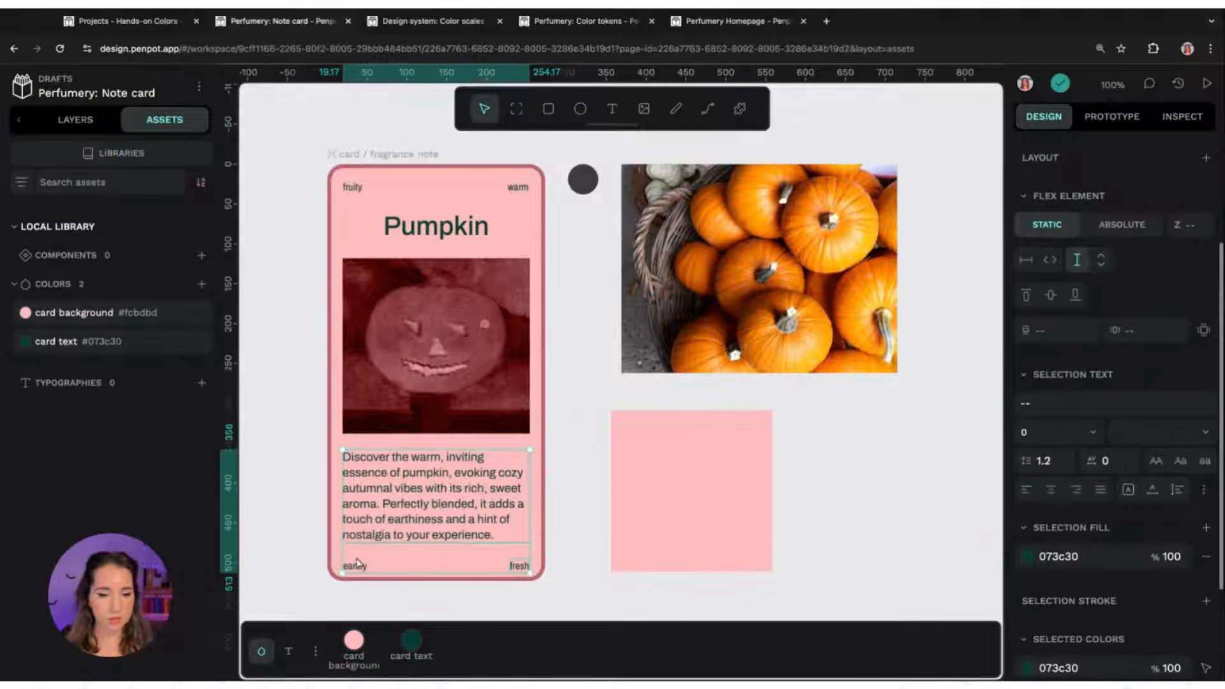
{"action": "left_click", "coordinate": [360, 197], "text": "shift"}
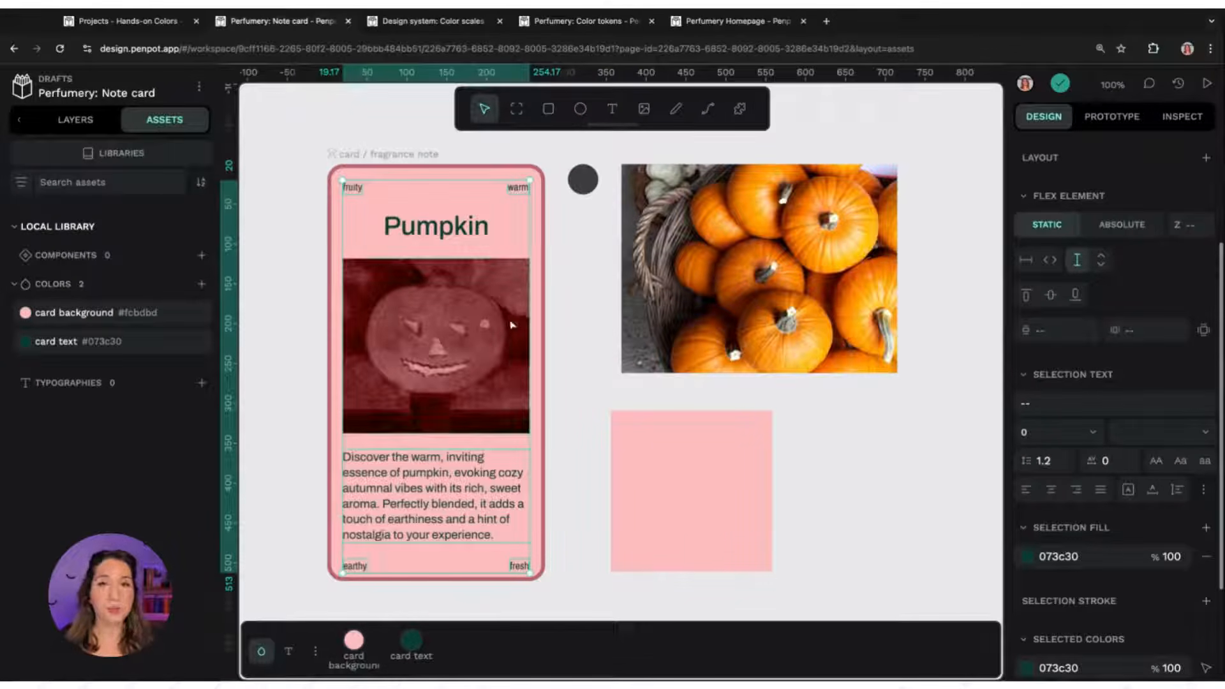
{"action": "left_click", "coordinate": [66, 347]}
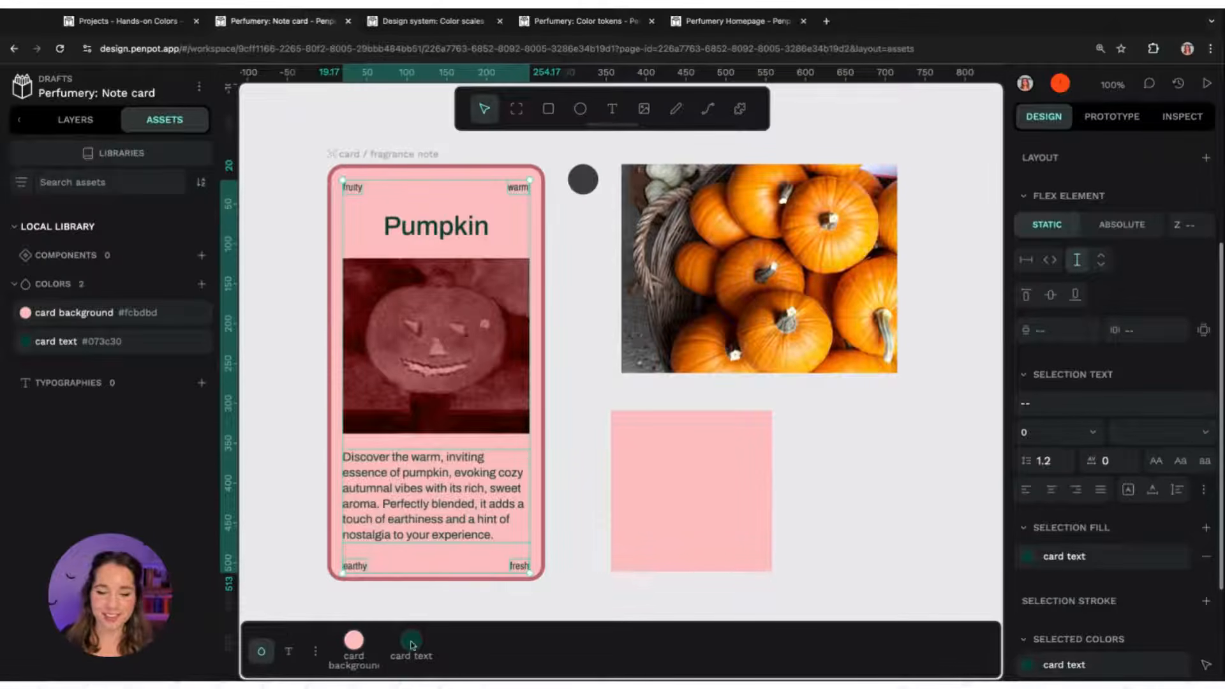
{"action": "left_click", "coordinate": [1028, 557]}
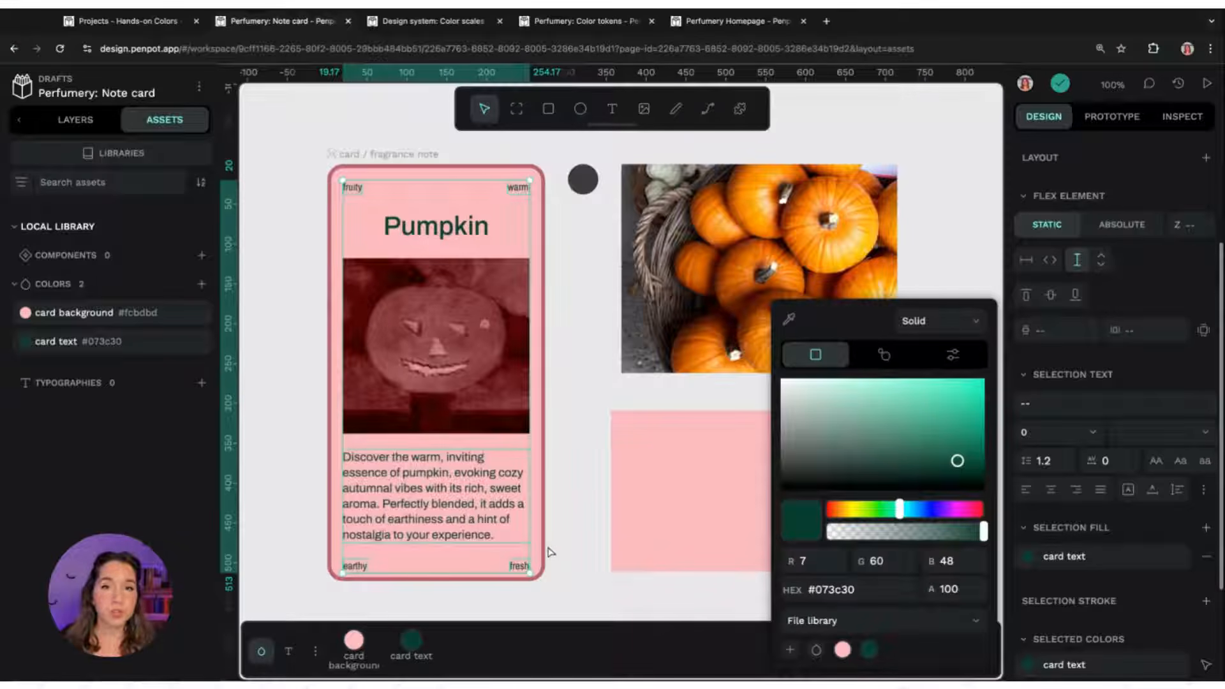
{"action": "key", "text": "Escape"}
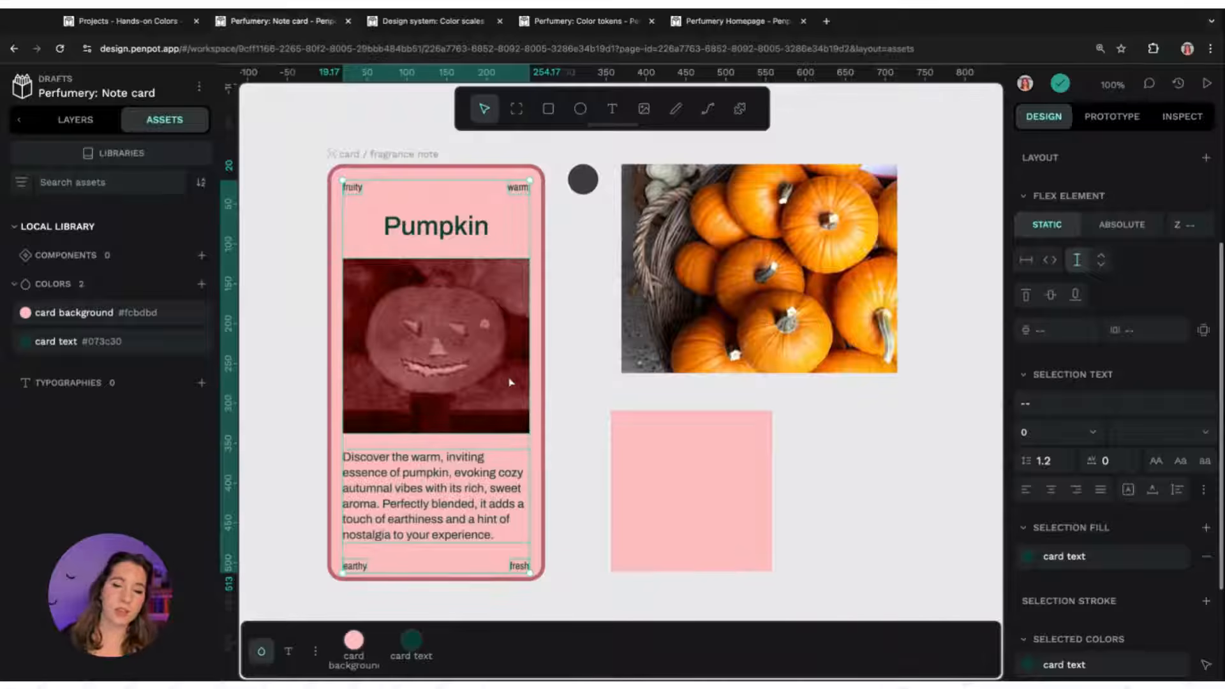
{"action": "key", "text": "Escape"}
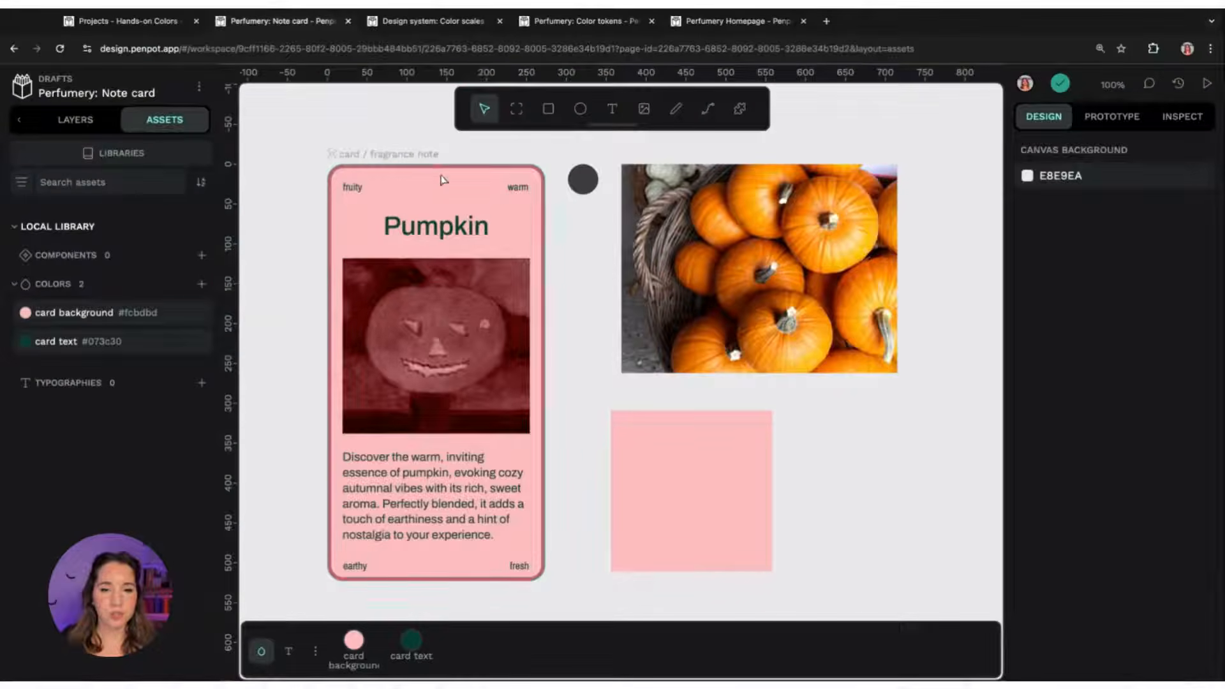
Apply the card background library colour to the card board's fill
{"action": "left_click", "coordinate": [409, 156]}
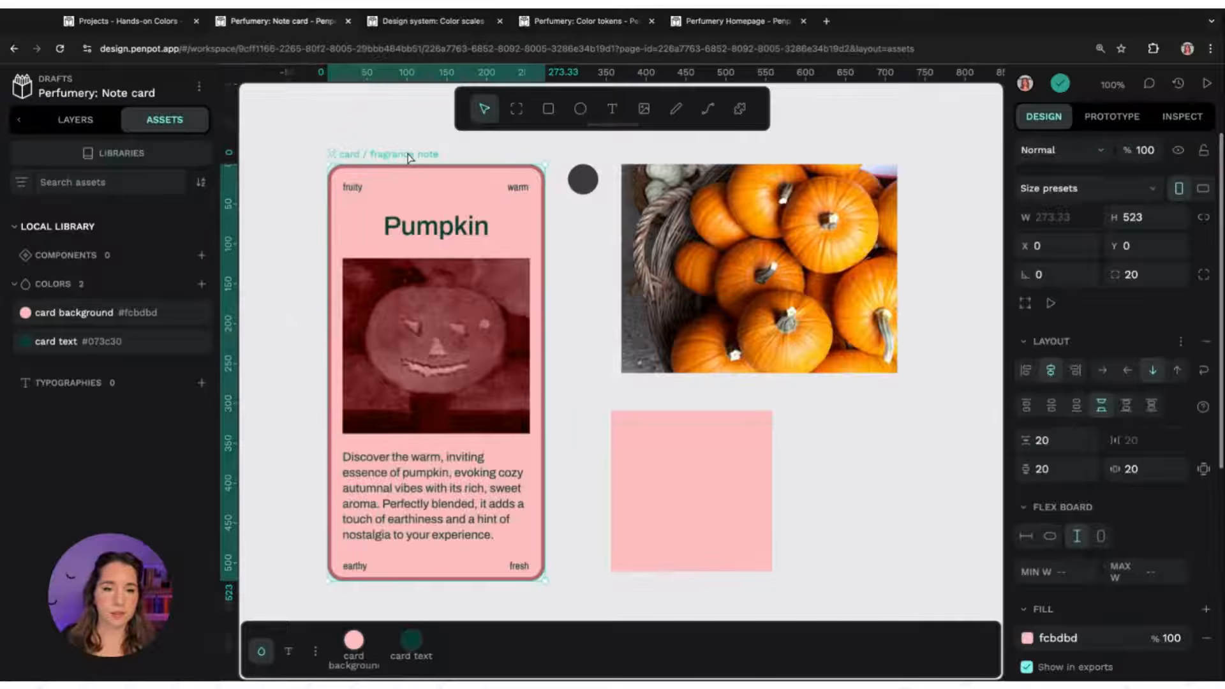
{"action": "left_click", "coordinate": [412, 640]}
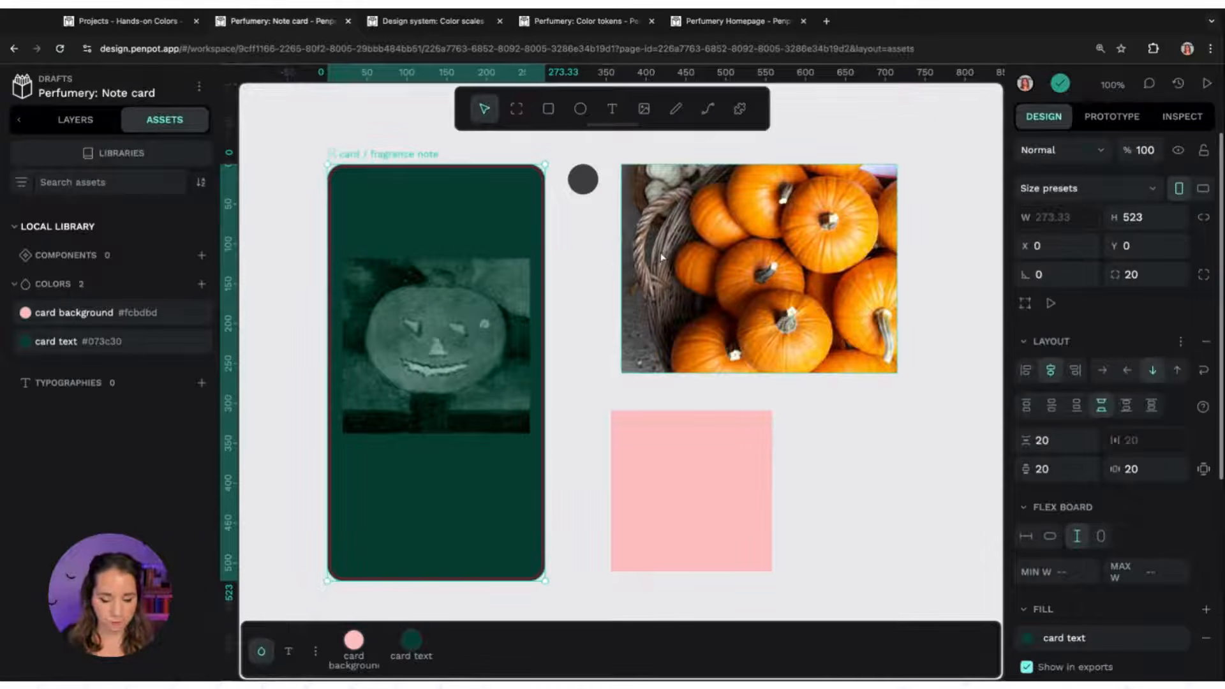
{"action": "key", "text": "ctrl+z"}
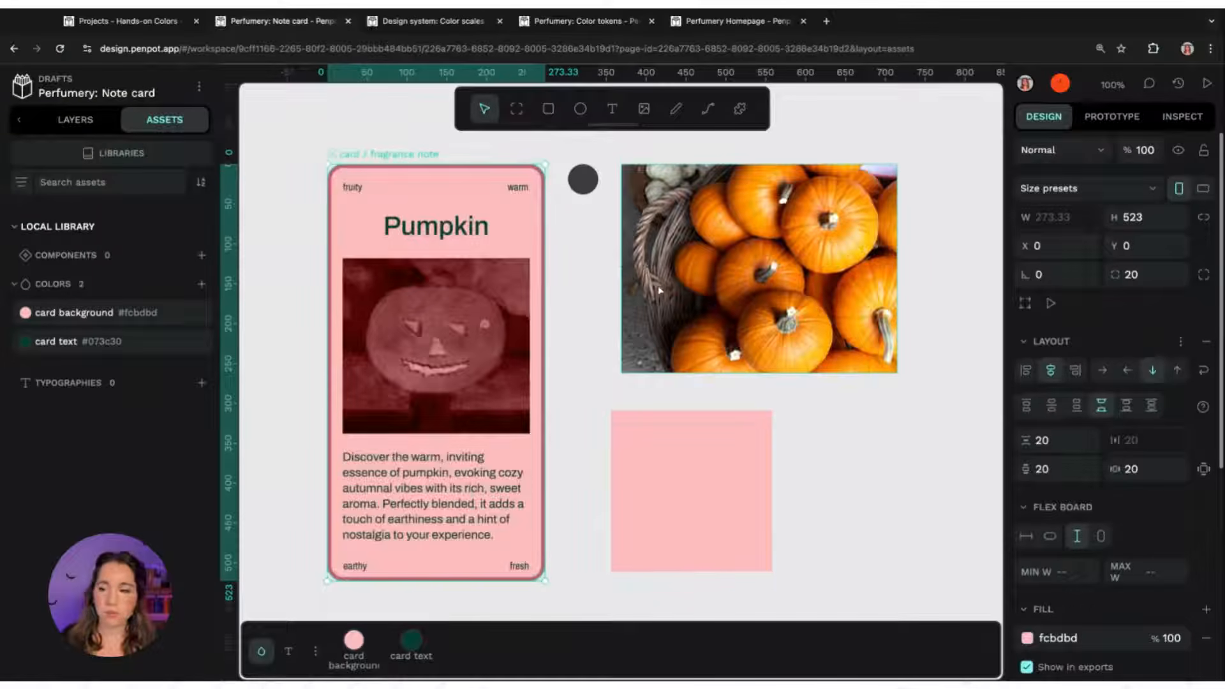
{"action": "scroll", "coordinate": [1135, 530], "scroll_direction": "down", "scroll_amount": 3}
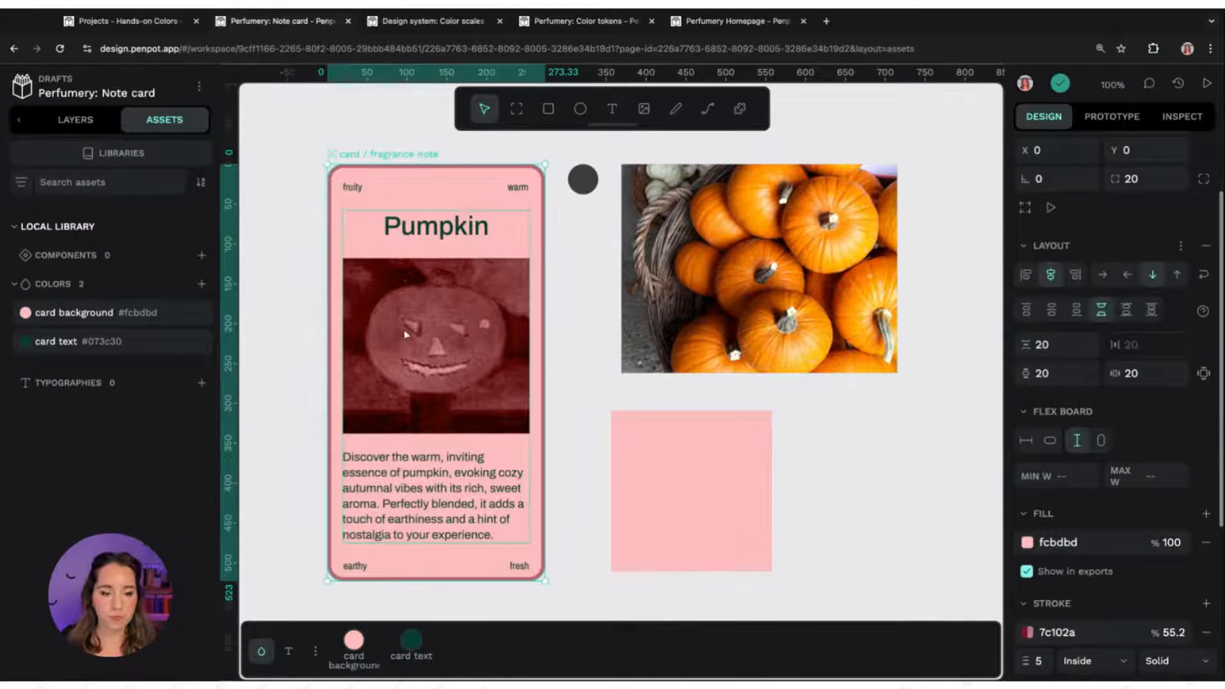
{"action": "left_click", "coordinate": [353, 640]}
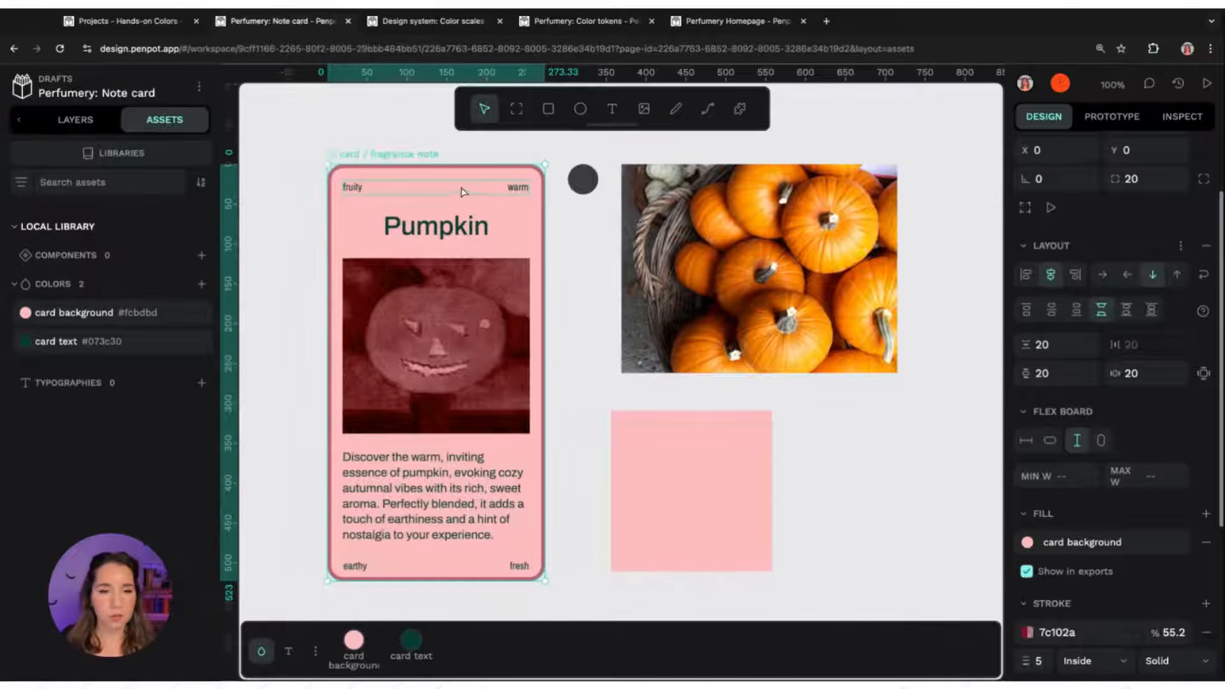
Save the card board's stroke colour 7c102a as a library colour named card border
{"action": "scroll", "coordinate": [1043, 523], "scroll_direction": "down", "scroll_amount": 2}
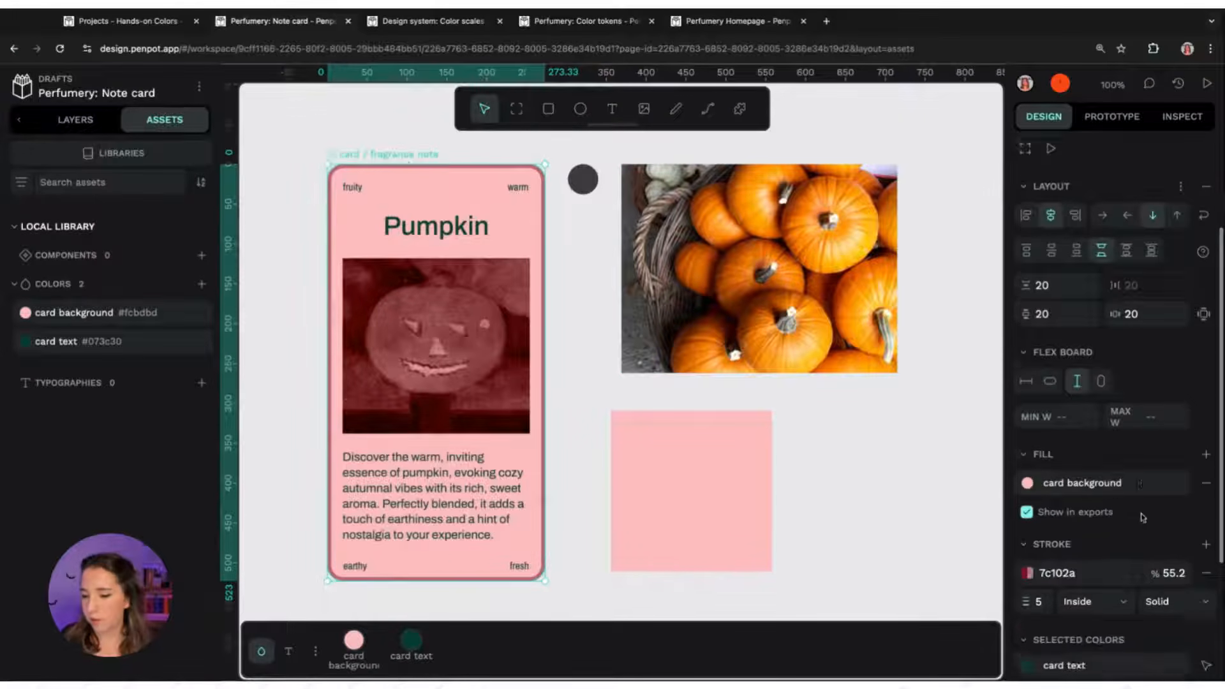
{"action": "left_click", "coordinate": [1029, 564]}
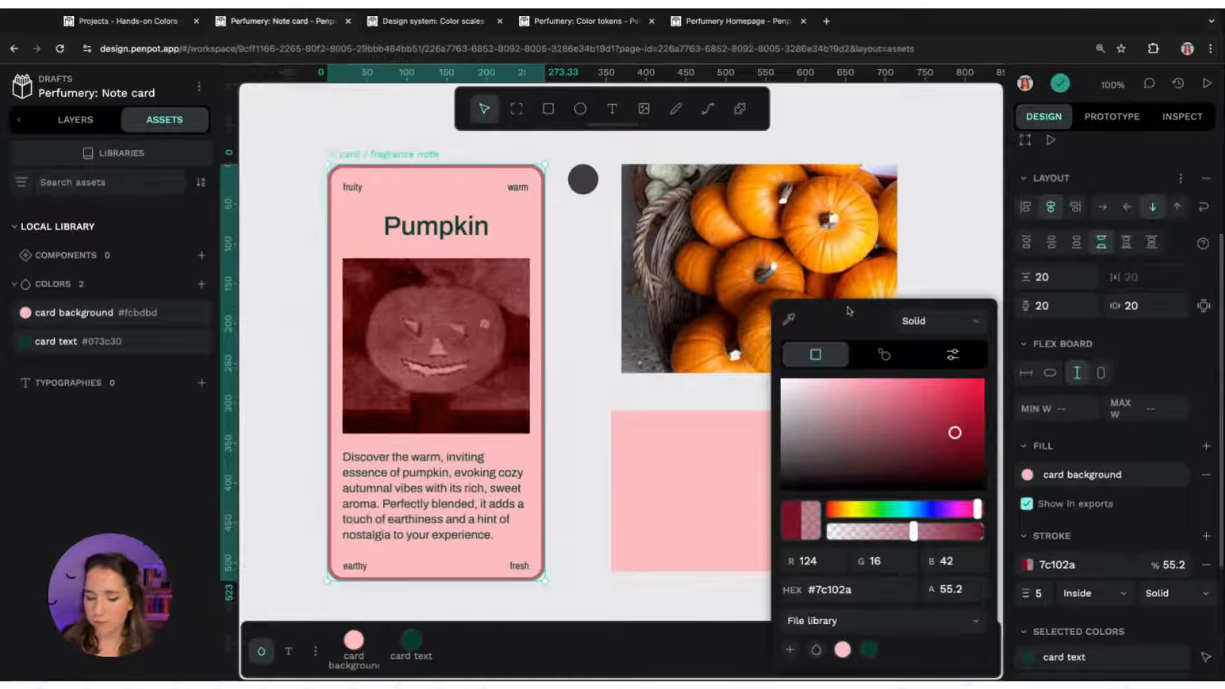
{"action": "left_click", "coordinate": [791, 650]}
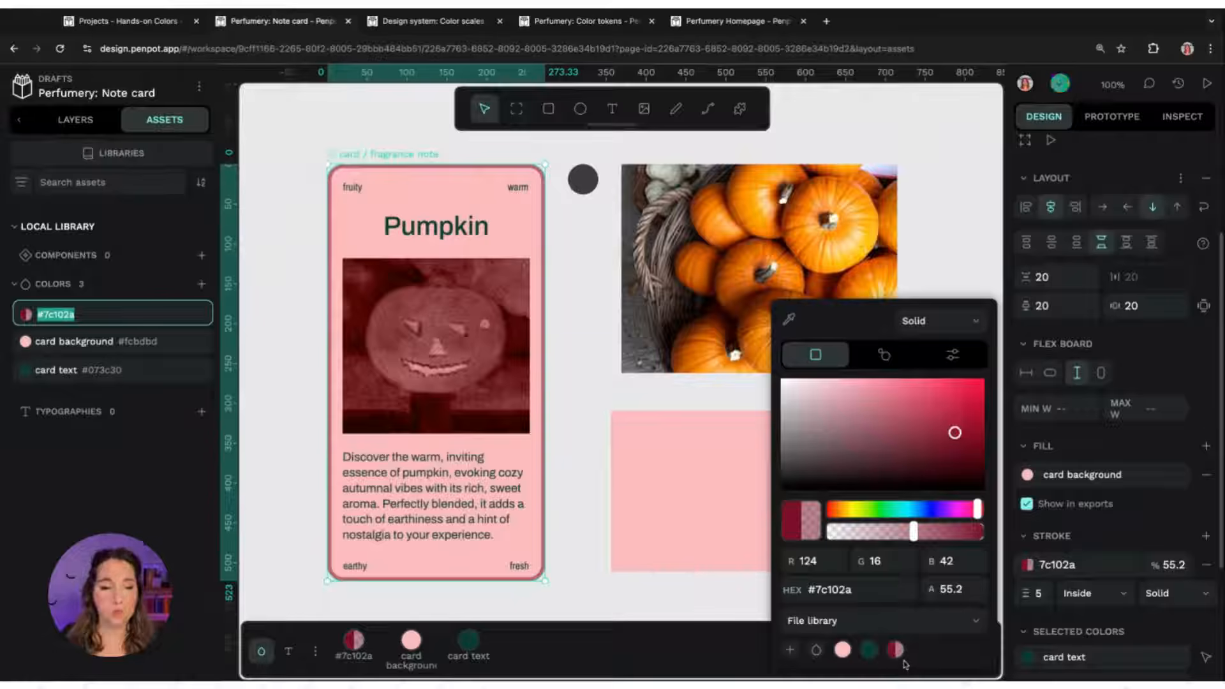
{"action": "type", "text": "card border"}
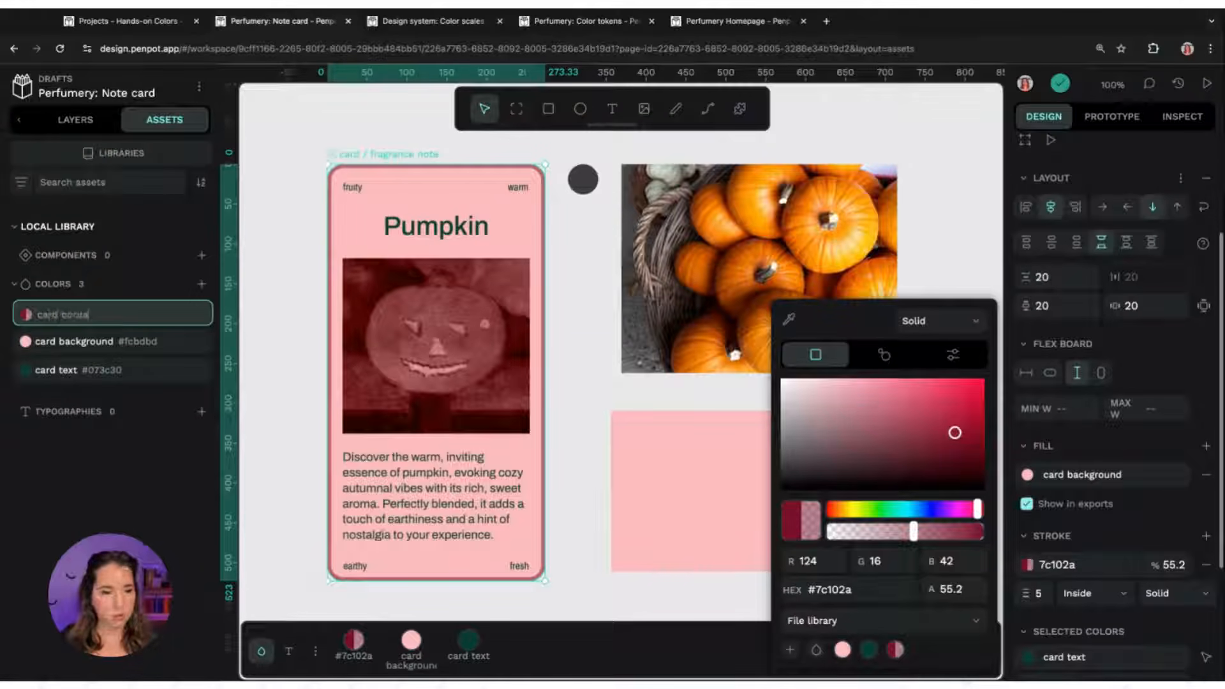
{"action": "key", "text": "Return"}
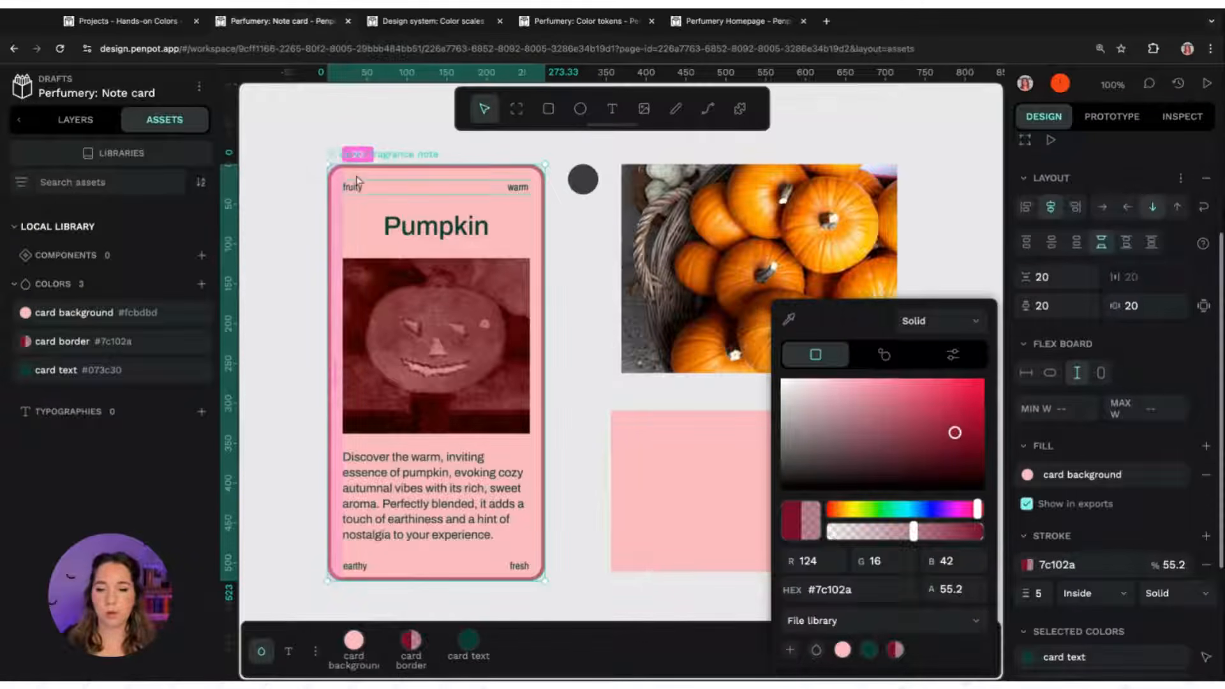
Add a 3 px stroke to the pink rectangle
{"action": "left_click", "coordinate": [715, 421]}
{"action": "left_click", "coordinate": [710, 448]}
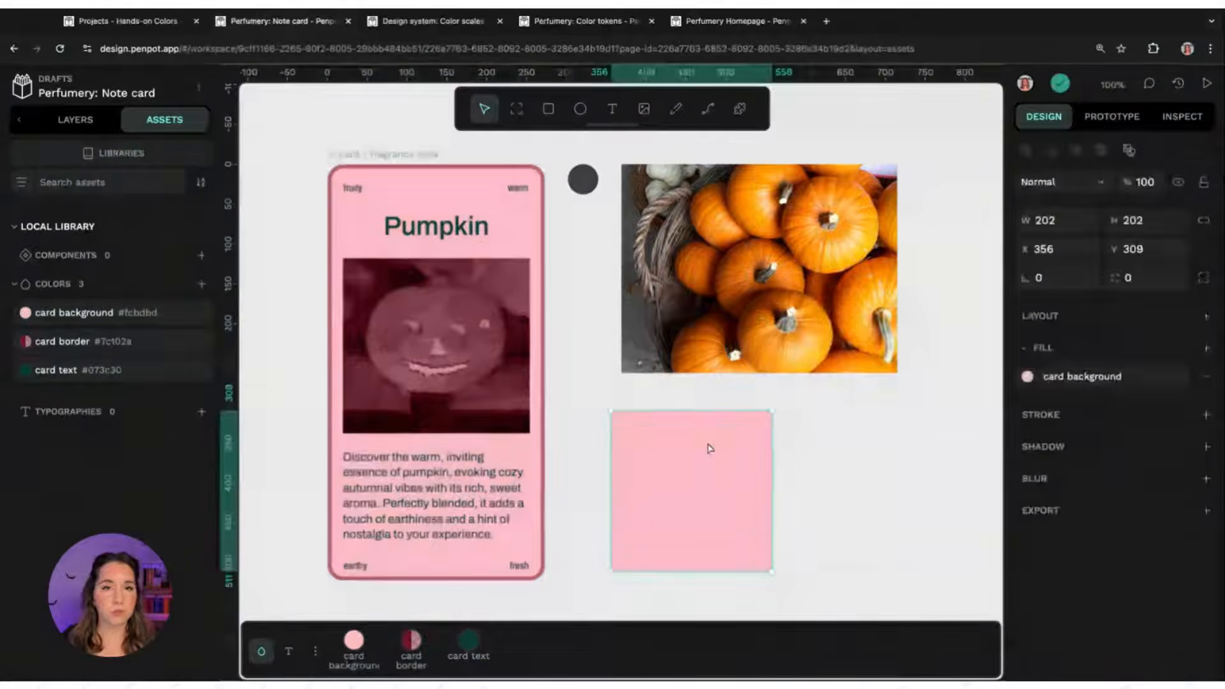
{"action": "left_click", "coordinate": [1204, 418]}
{"action": "type", "text": "3"}
{"action": "key", "text": "Return"}
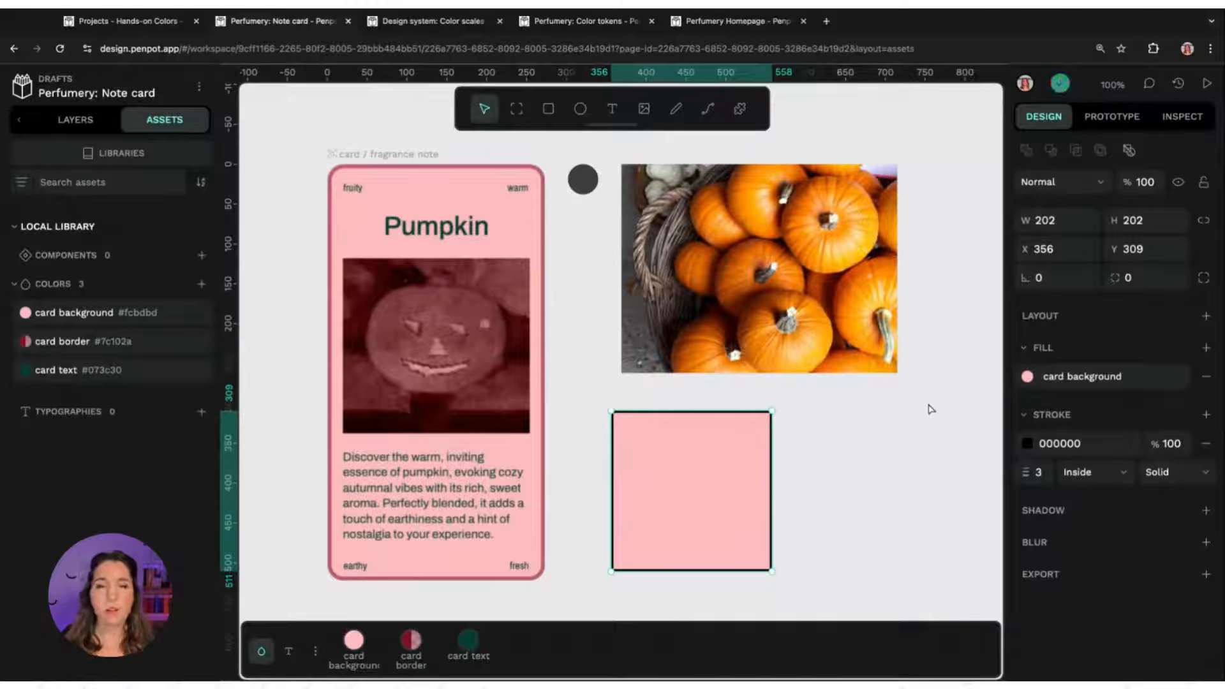
Apply the card border library colour to the pink rectangle's stroke
{"action": "left_click", "coordinate": [409, 646]}
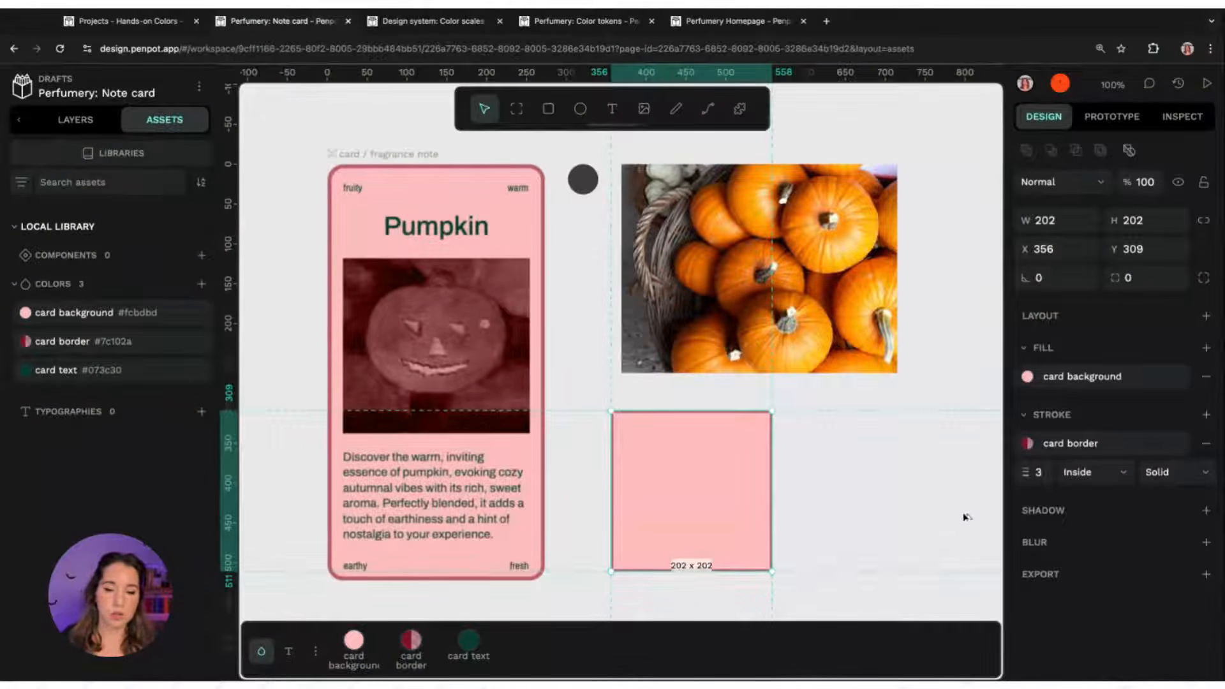
{"action": "left_click", "coordinate": [471, 643]}
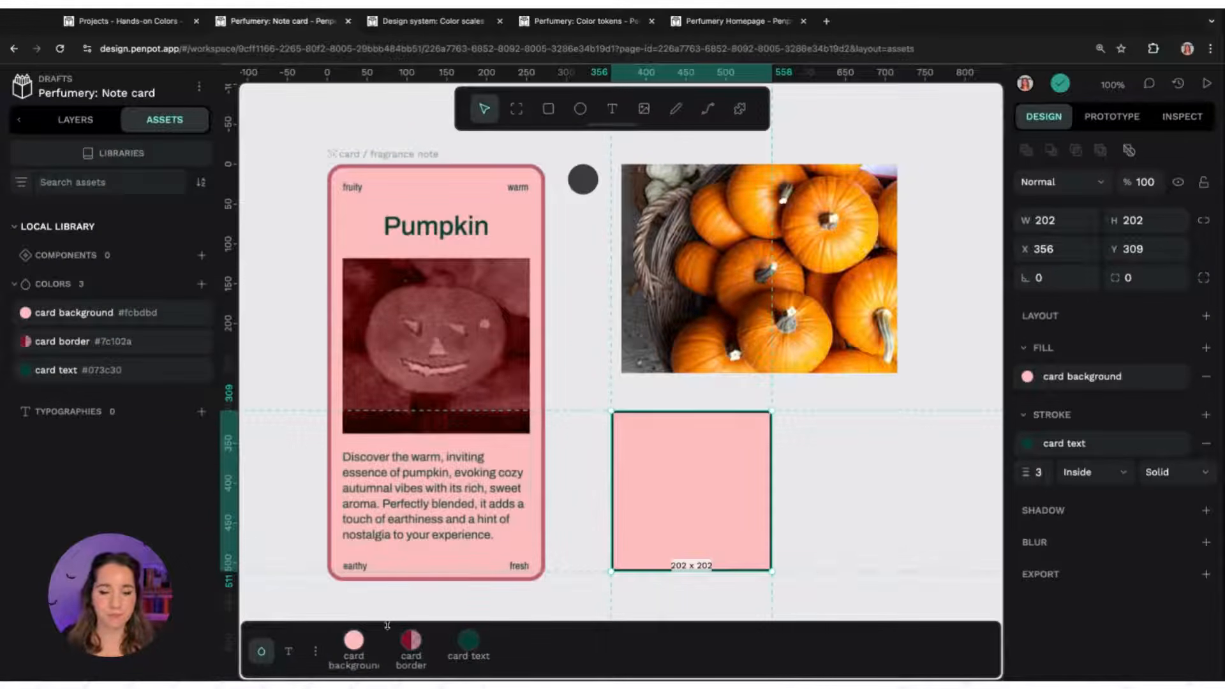
{"action": "left_click", "coordinate": [360, 638]}
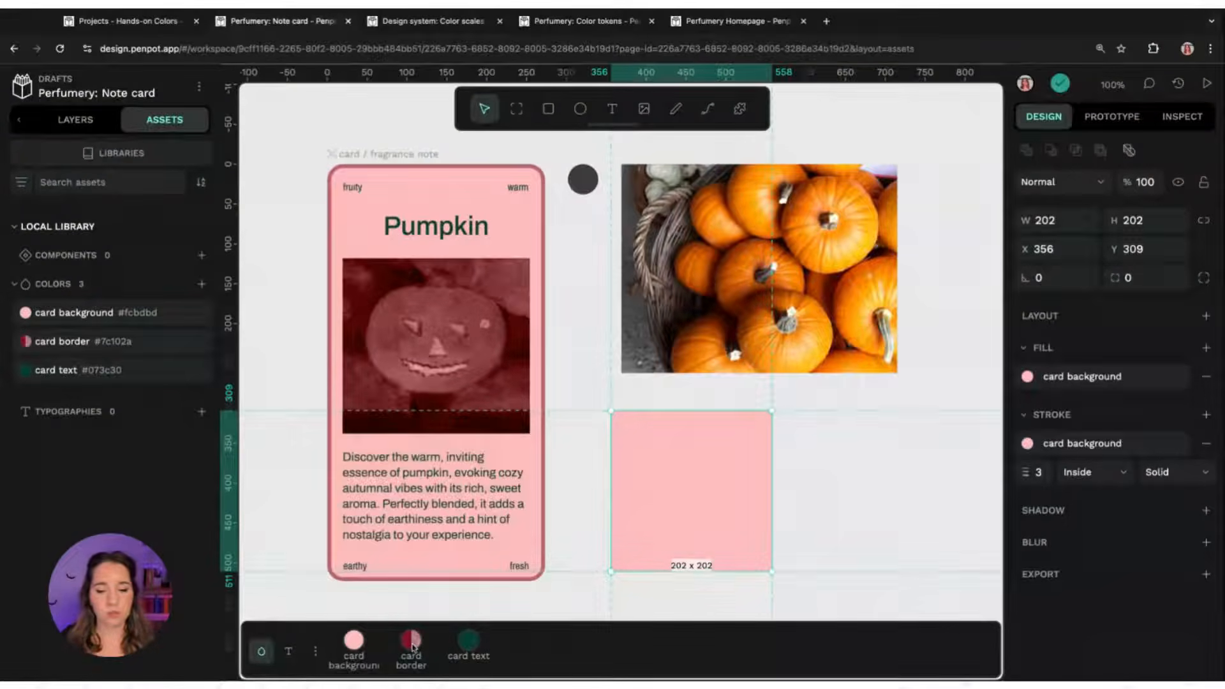
{"action": "left_click", "coordinate": [413, 642], "text": "shift"}
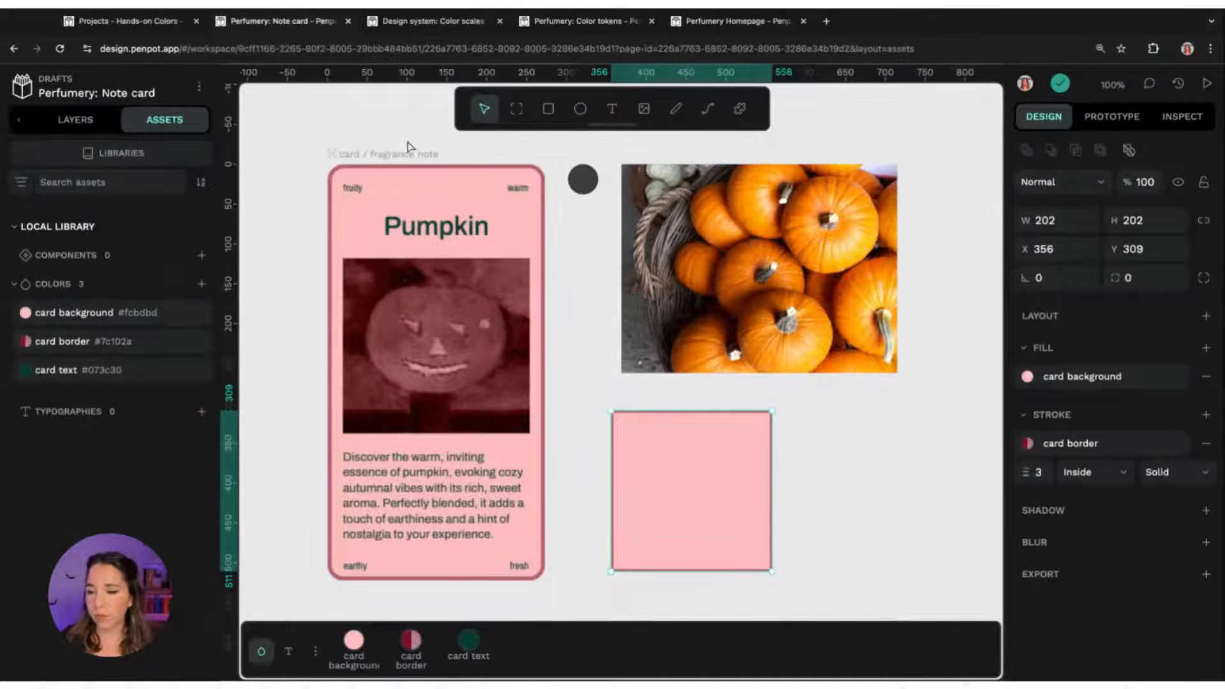
Compare the colour palette's recent colours and file library lists, including from the rectangle's fill colour picker
{"action": "left_click", "coordinate": [315, 651]}
{"action": "left_click", "coordinate": [370, 580]}
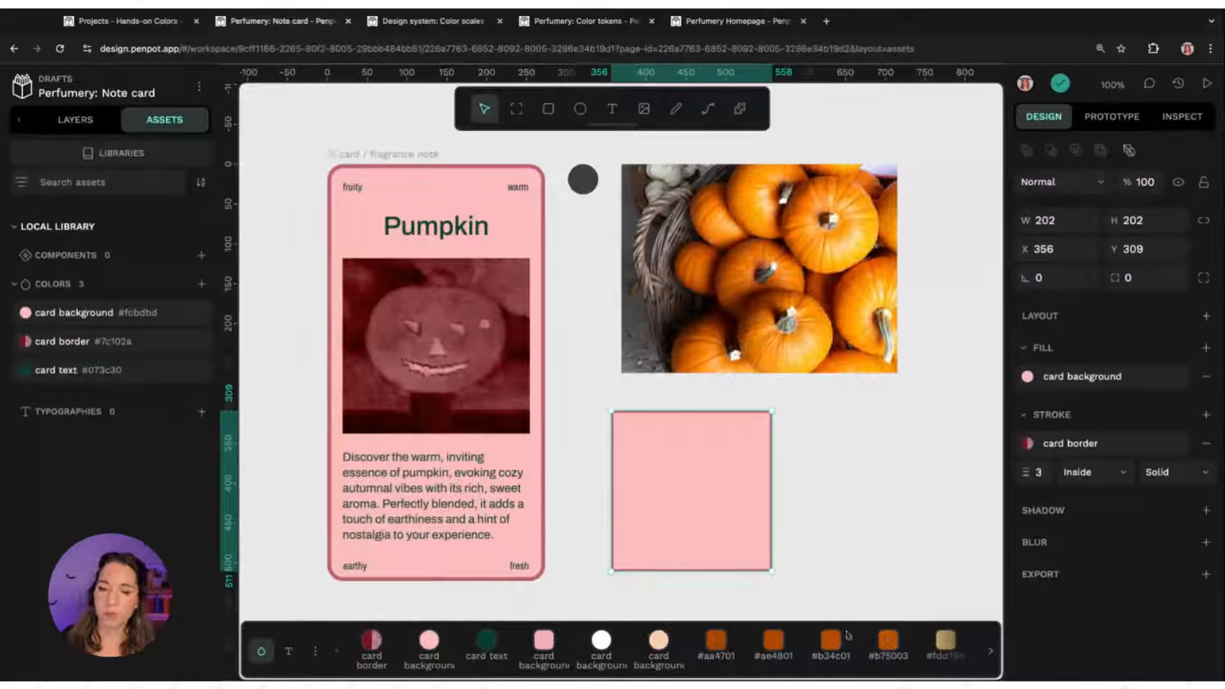
{"action": "left_click", "coordinate": [1028, 377]}
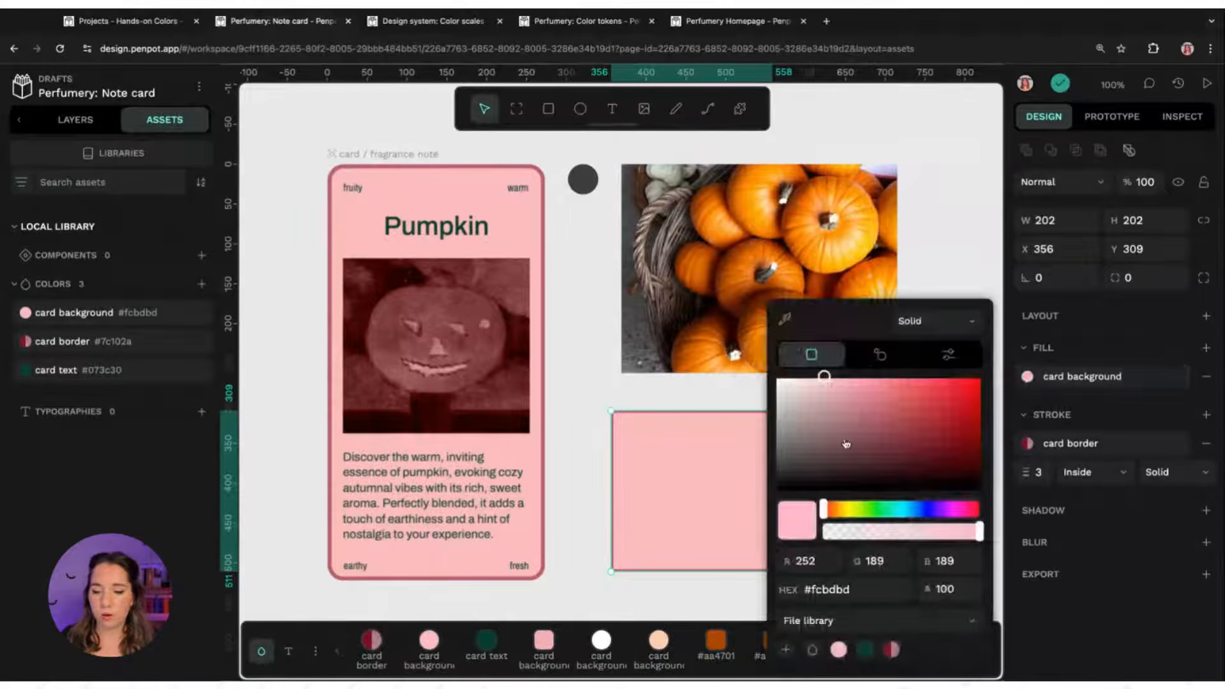
{"action": "left_click", "coordinate": [900, 624]}
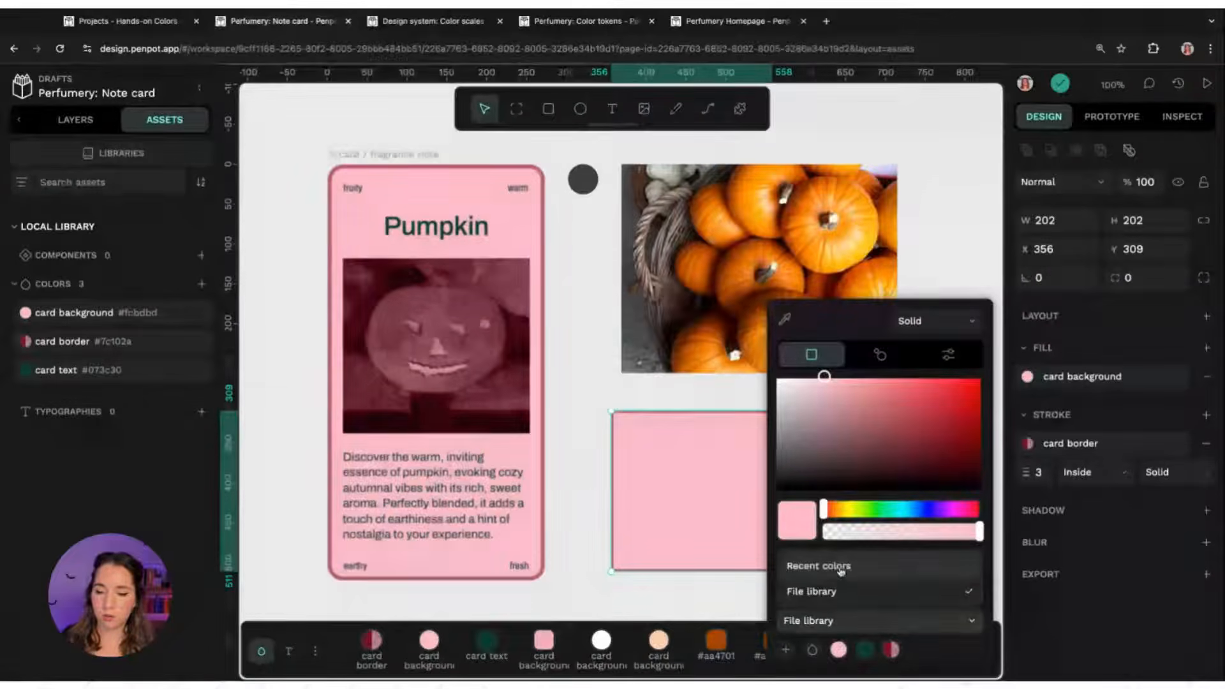
{"action": "left_click", "coordinate": [917, 636]}
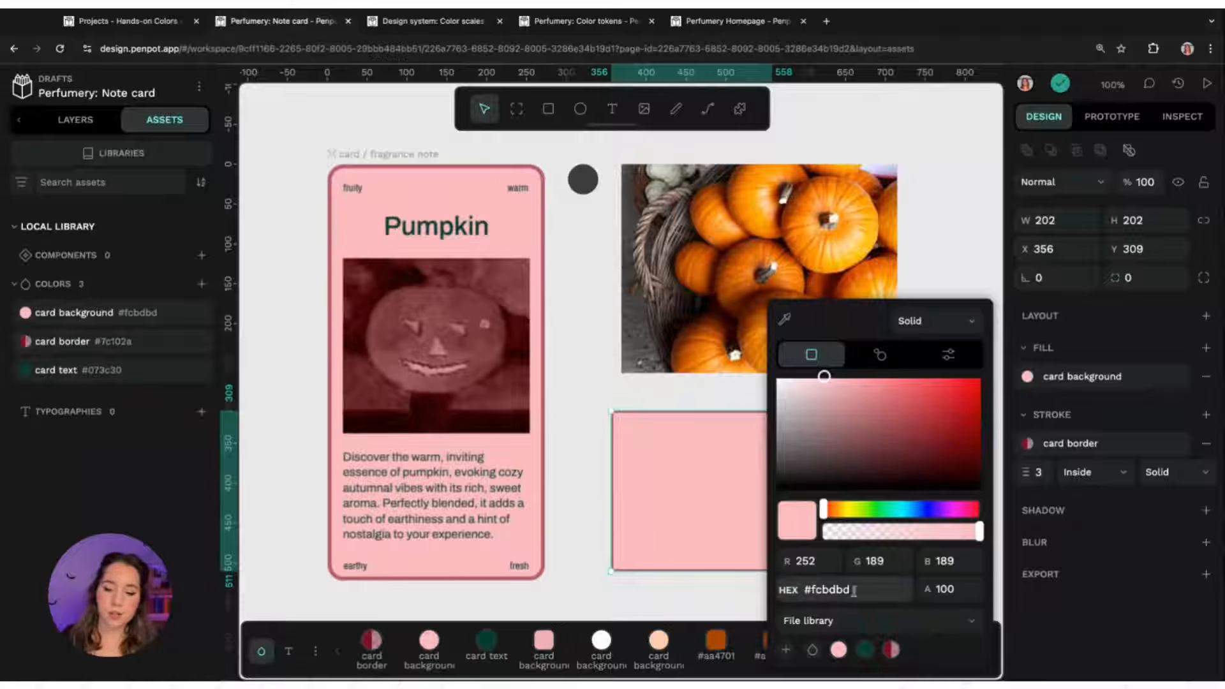
{"action": "left_click", "coordinate": [813, 652]}
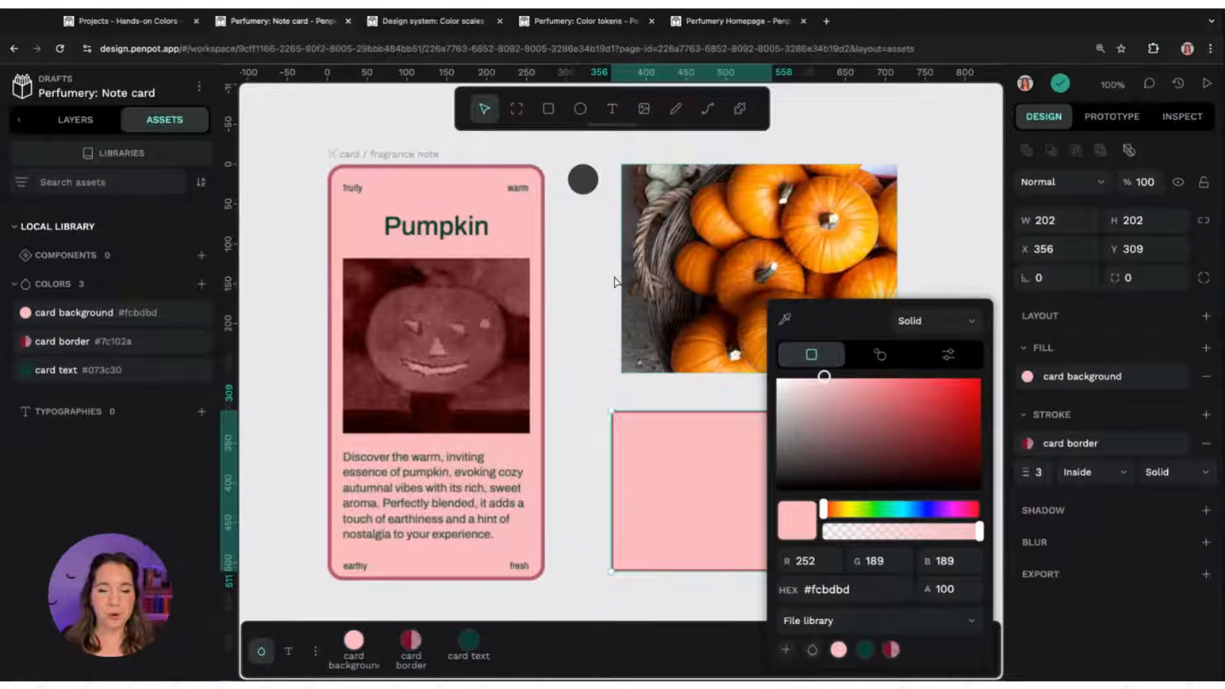
{"action": "left_click", "coordinate": [577, 284]}
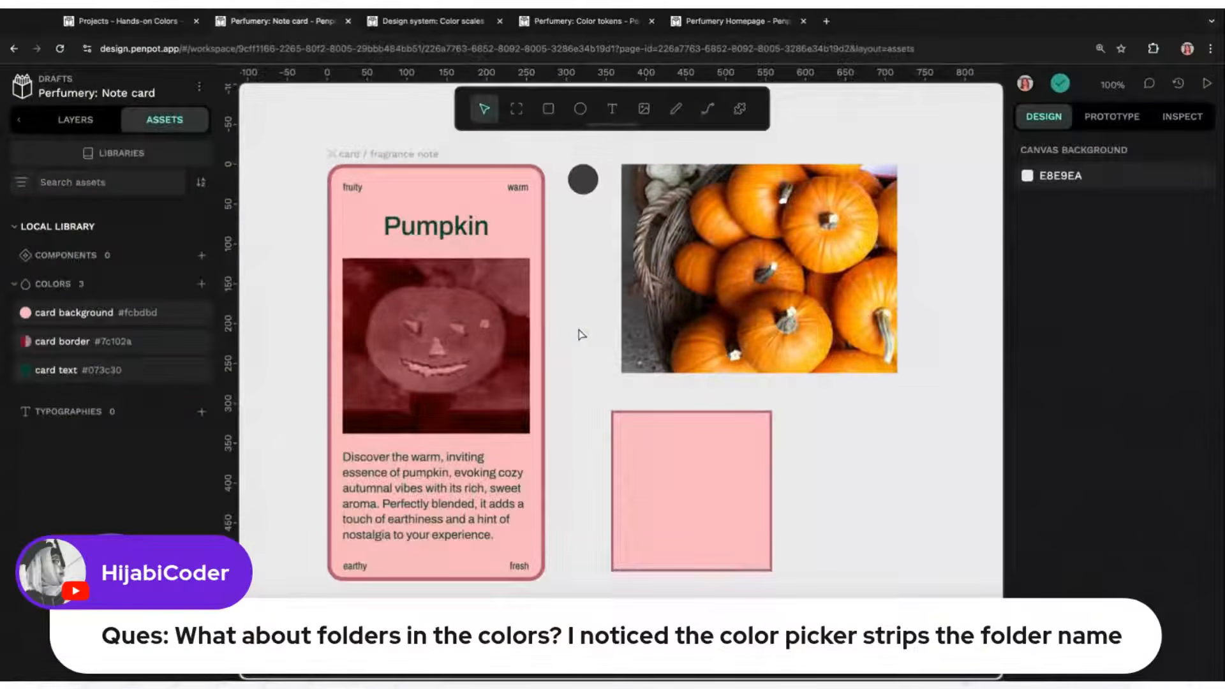
Rename the card background library colour to card / card background to group it under card
{"action": "key", "text": "alt+p"}
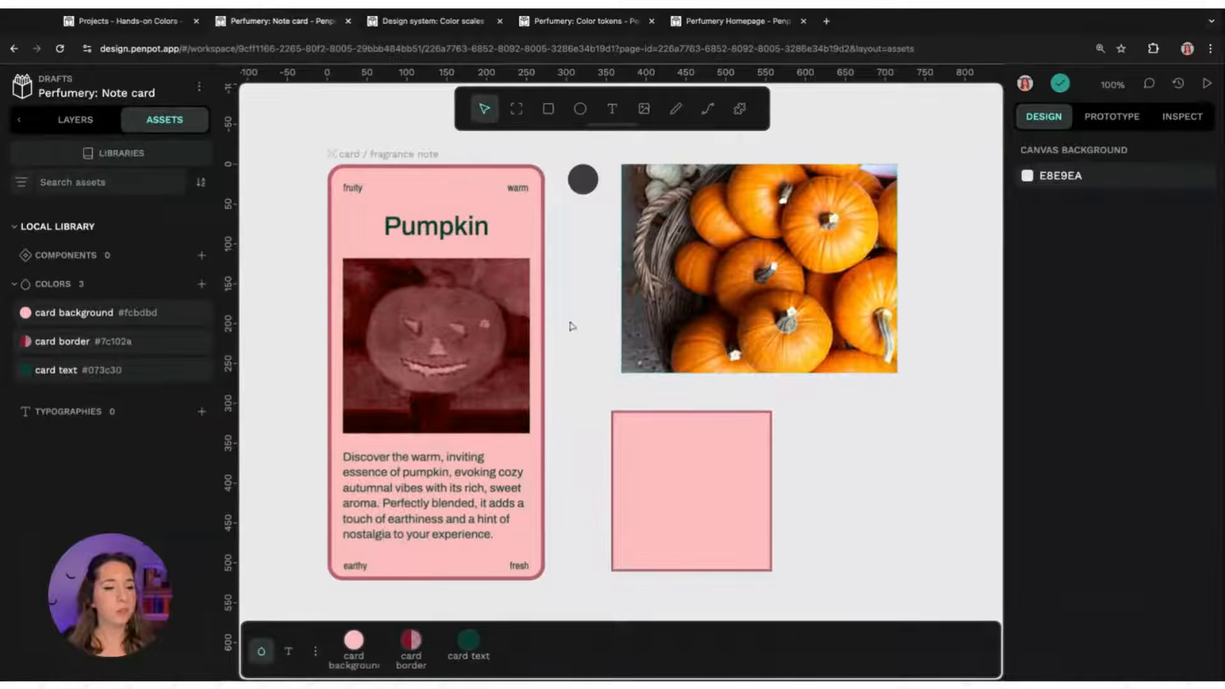
{"action": "right_click", "coordinate": [137, 317]}
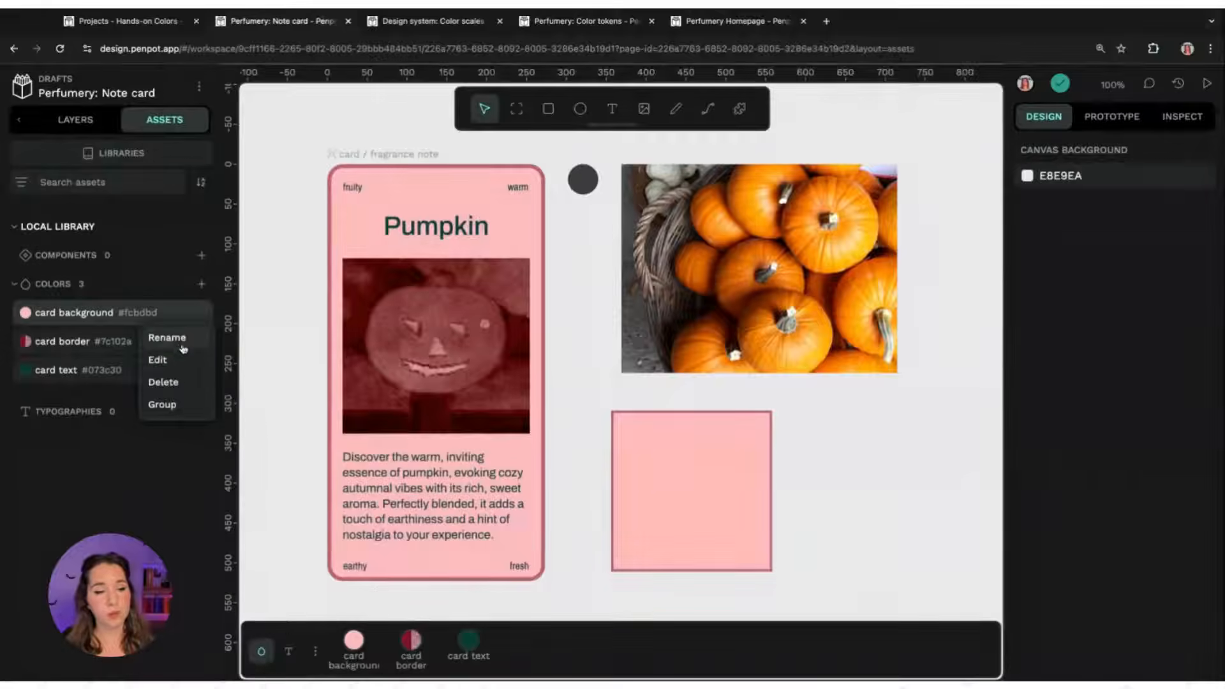
{"action": "left_click", "coordinate": [167, 338]}
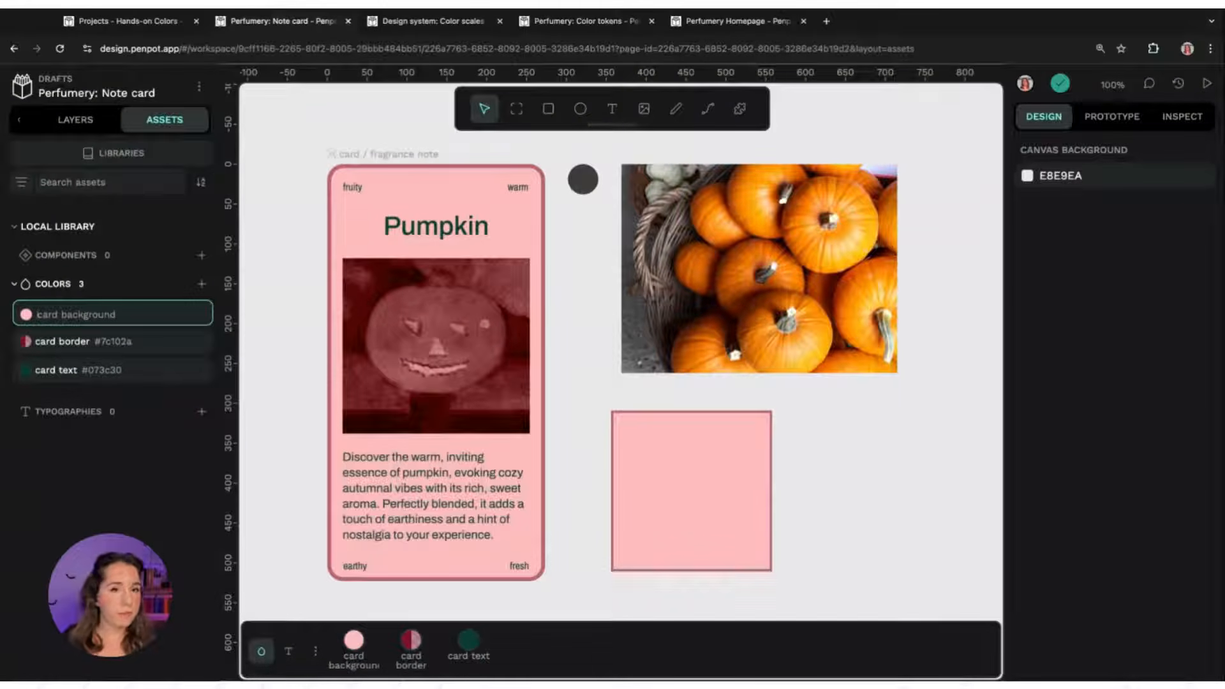
{"action": "type", "text": "card"}
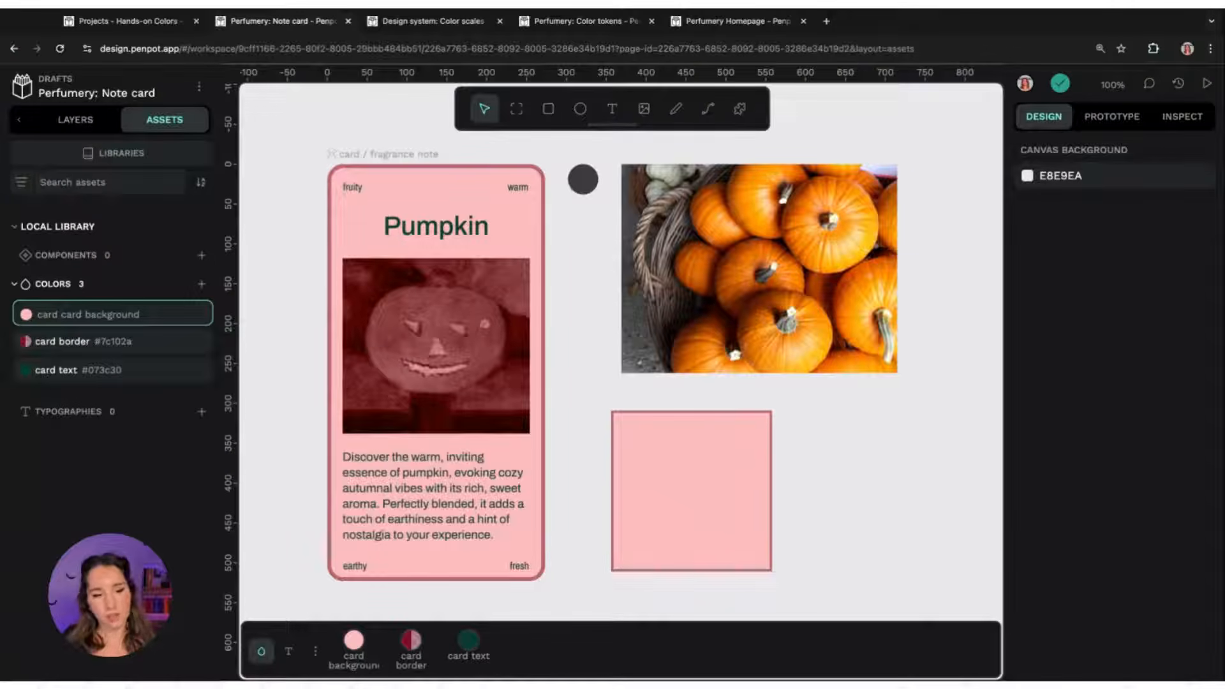
{"action": "type", "text": "/"}
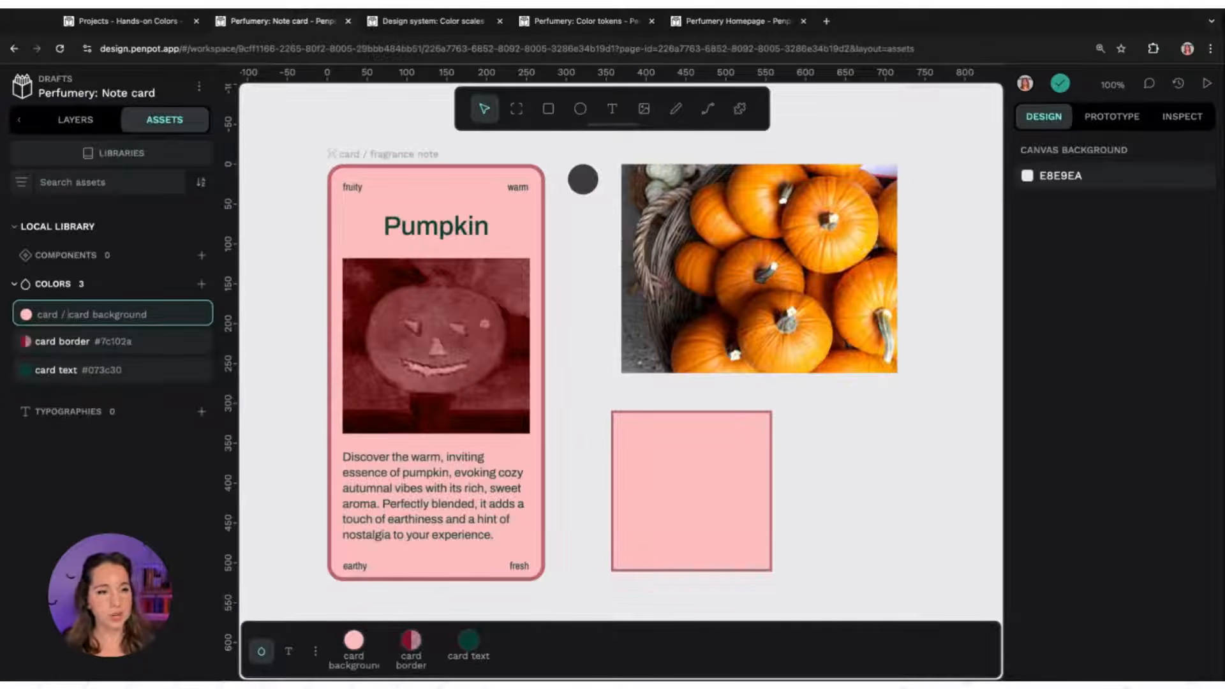
{"action": "key", "text": "Return"}
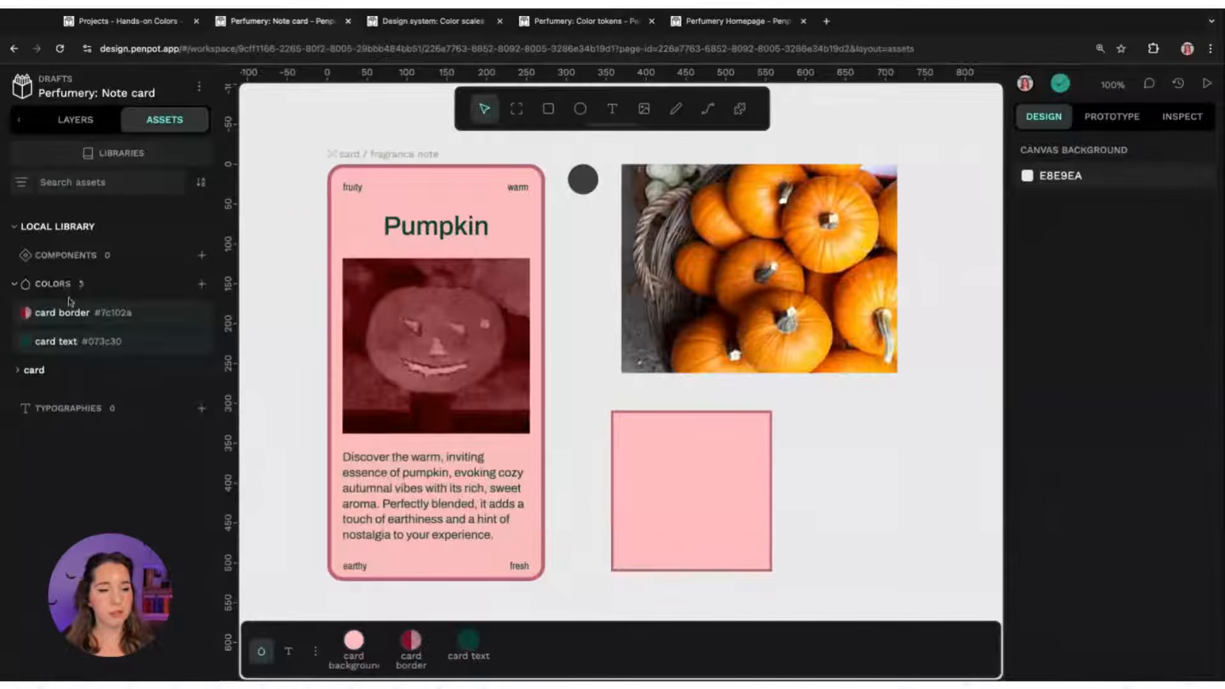
Rename the card border library colour to card / card border so it joins the card group
{"action": "left_click", "coordinate": [32, 371]}
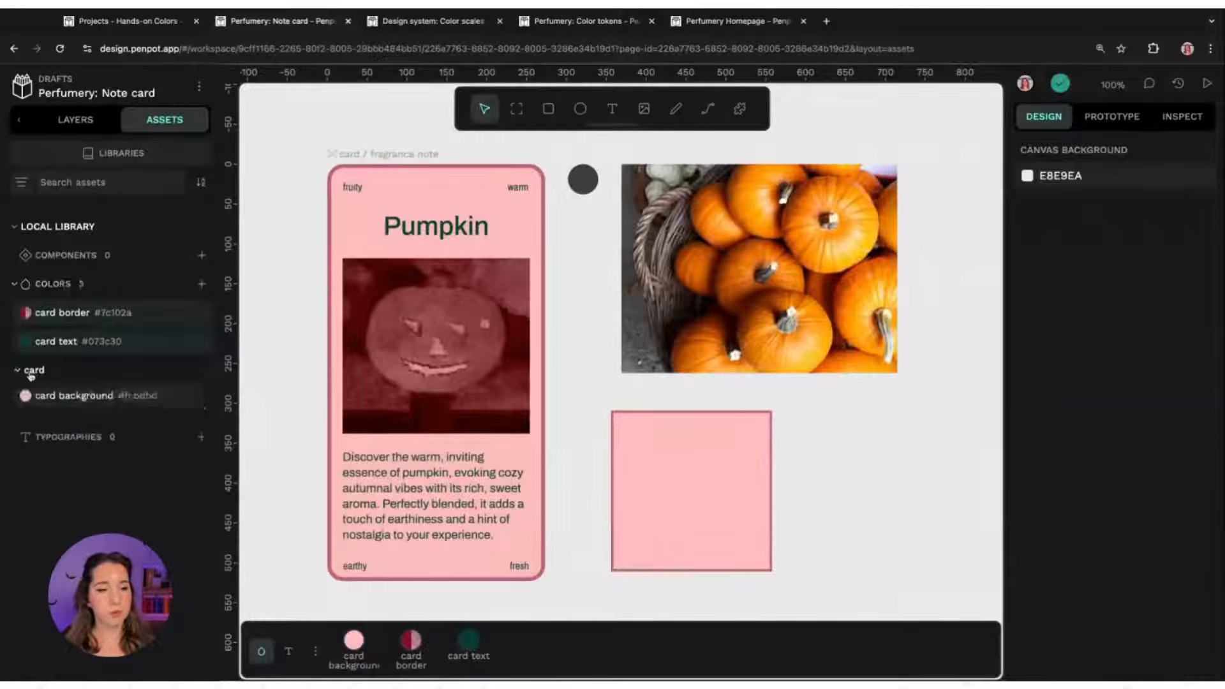
{"action": "right_click", "coordinate": [161, 314]}
{"action": "left_click", "coordinate": [187, 335]}
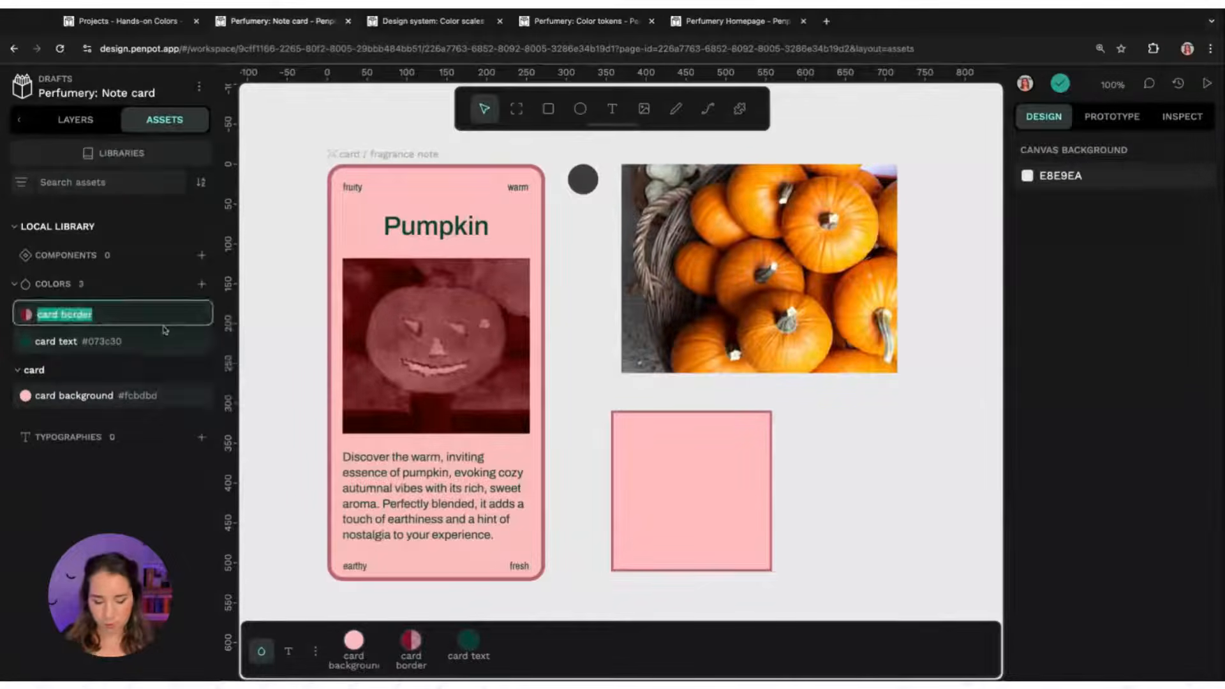
{"action": "key", "text": "Left"}
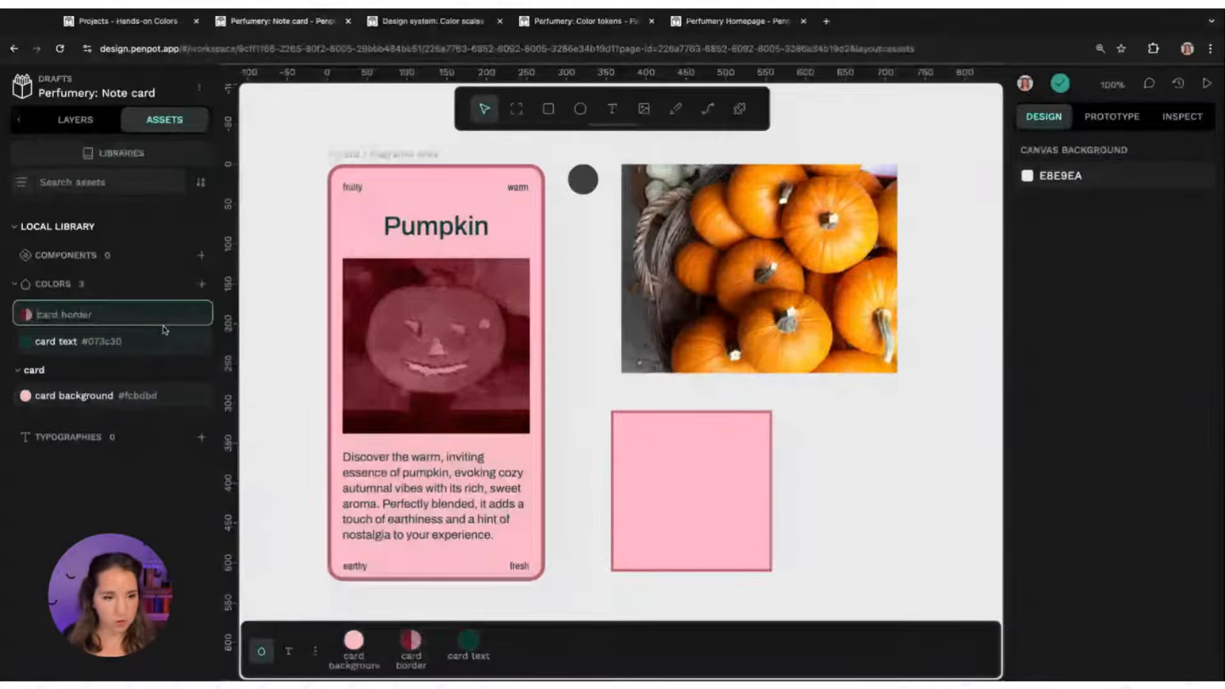
{"action": "type", "text": "card /"}
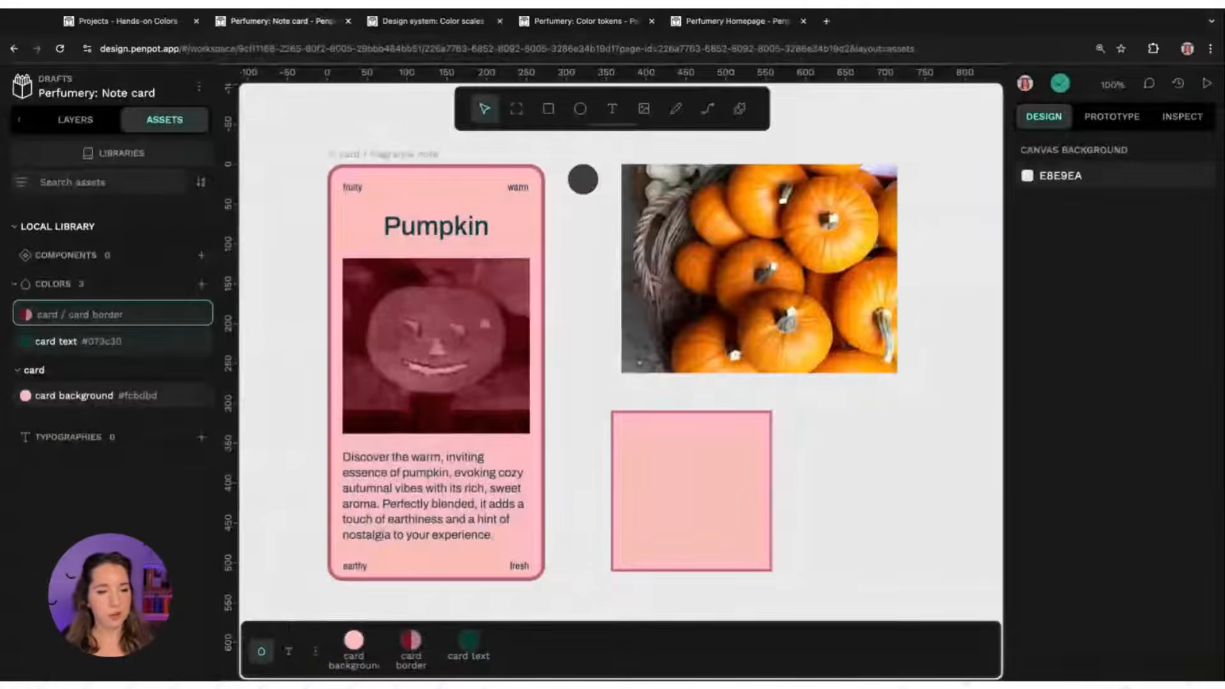
{"action": "key", "text": "Return"}
Rename the card text library colour to card / card text so it joins the card group
{"action": "right_click", "coordinate": [140, 317]}
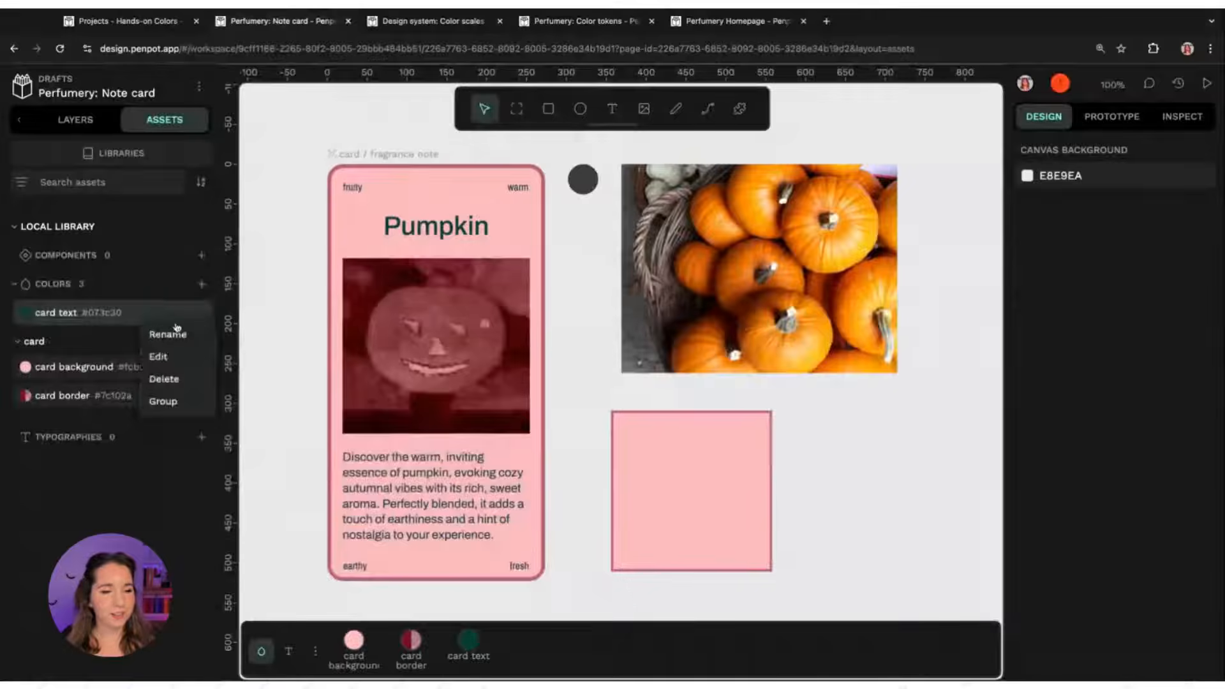
{"action": "left_click", "coordinate": [176, 334]}
{"action": "key", "text": "Left"}
{"action": "type", "text": "card /"}
{"action": "key", "text": "Return"}
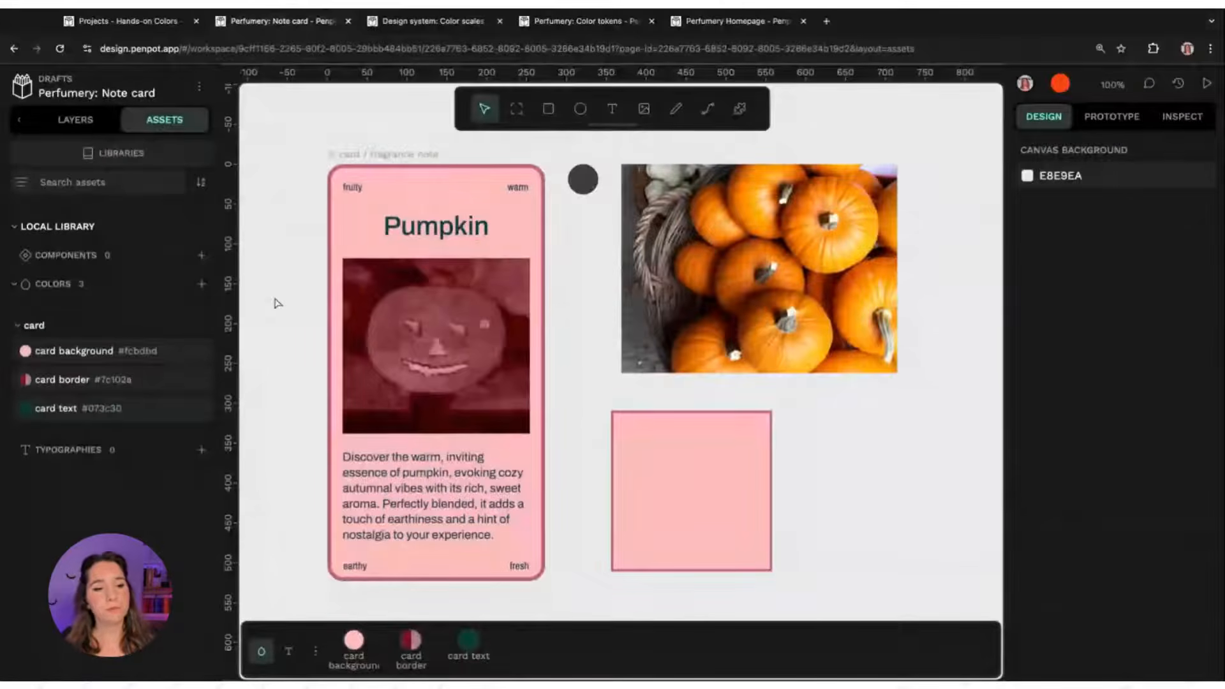
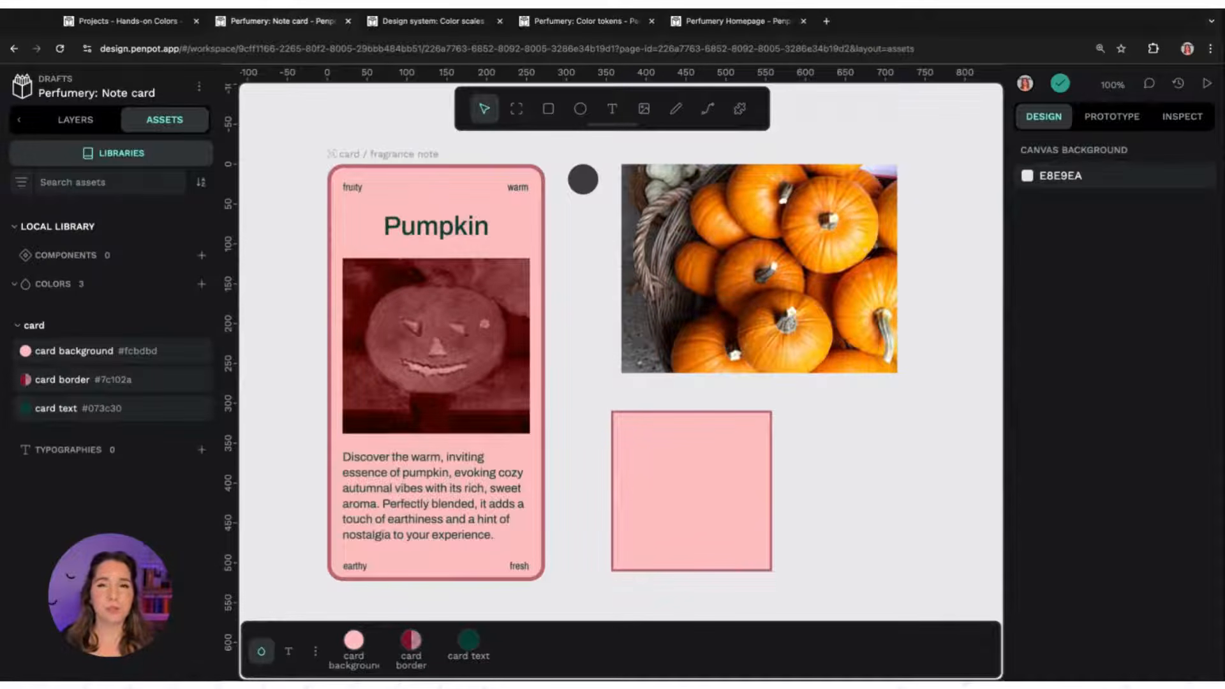
Connect the Design system: Color scales shared library to this file
{"action": "left_click", "coordinate": [120, 158]}
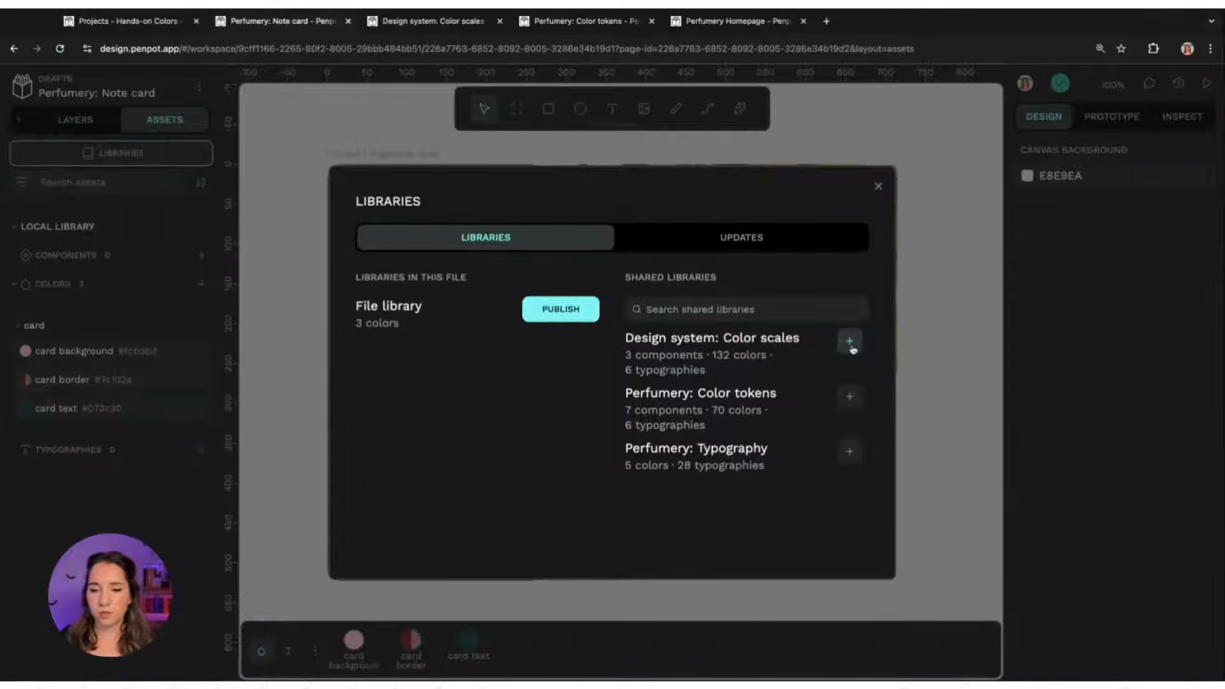
{"action": "left_click", "coordinate": [852, 345]}
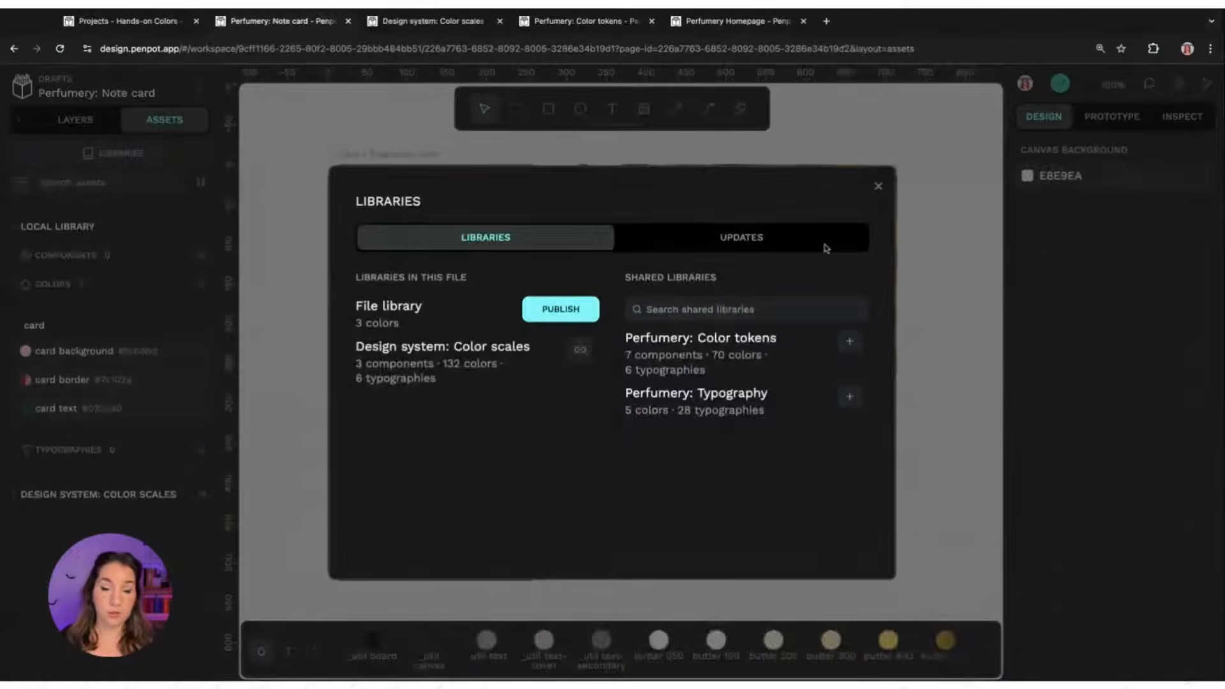
{"action": "left_click", "coordinate": [879, 187]}
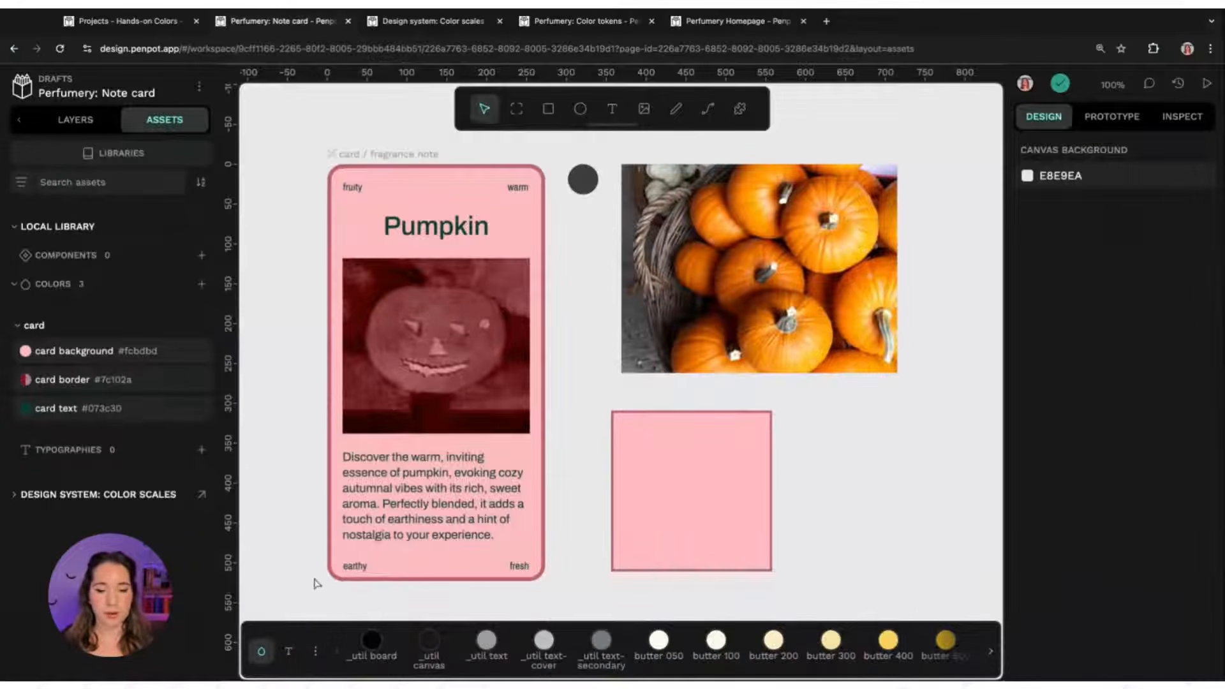
Show the Design system: Color scales colours in the colour palette and scroll through them
{"action": "left_click", "coordinate": [315, 651]}
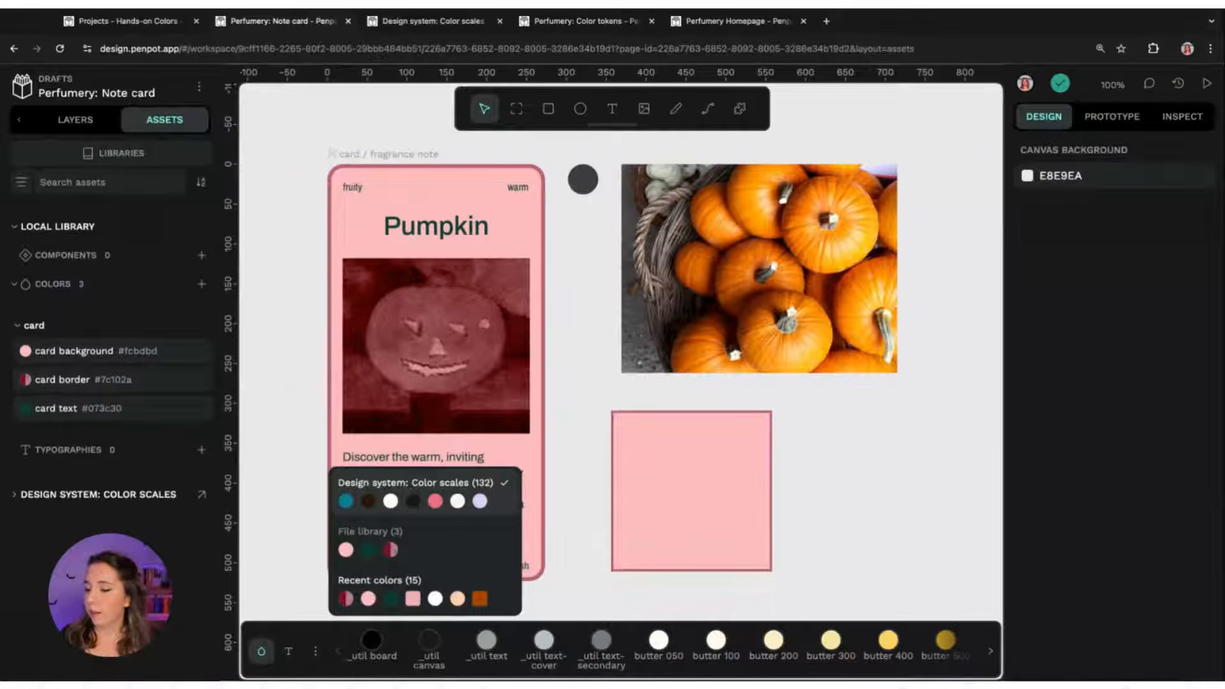
{"action": "left_click", "coordinate": [784, 504]}
{"action": "scroll", "coordinate": [747, 641], "scroll_direction": "right", "scroll_amount": 10}
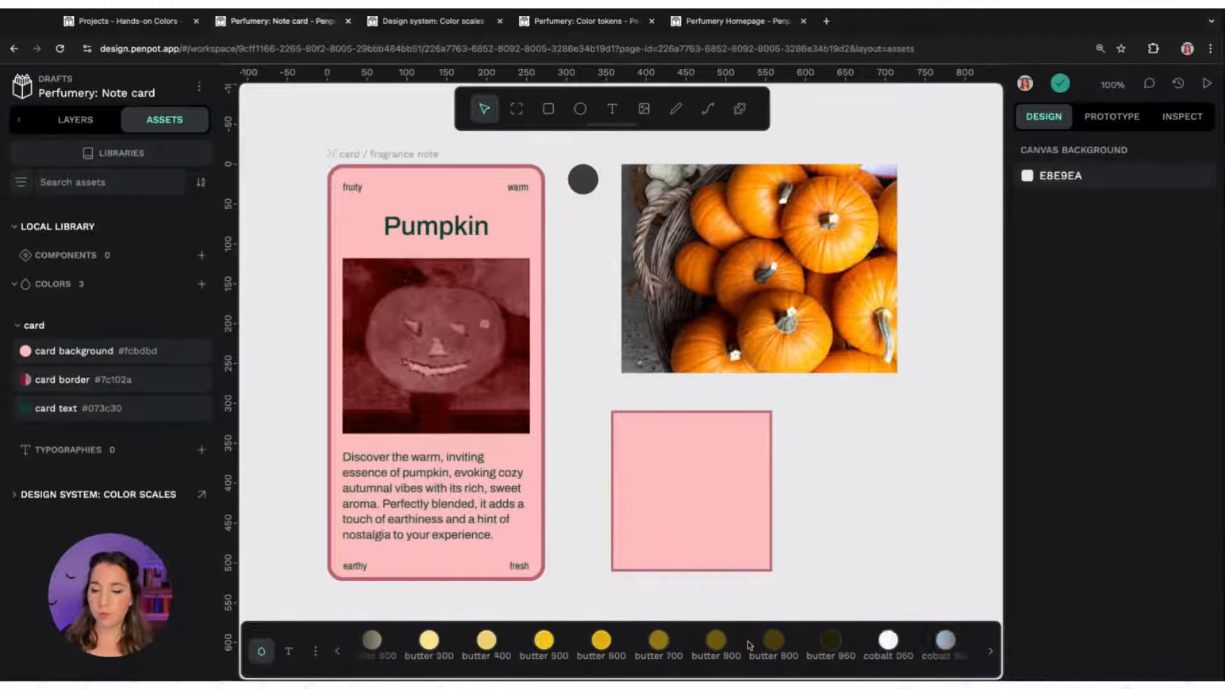
{"action": "scroll", "coordinate": [751, 644], "scroll_direction": "right", "scroll_amount": 3}
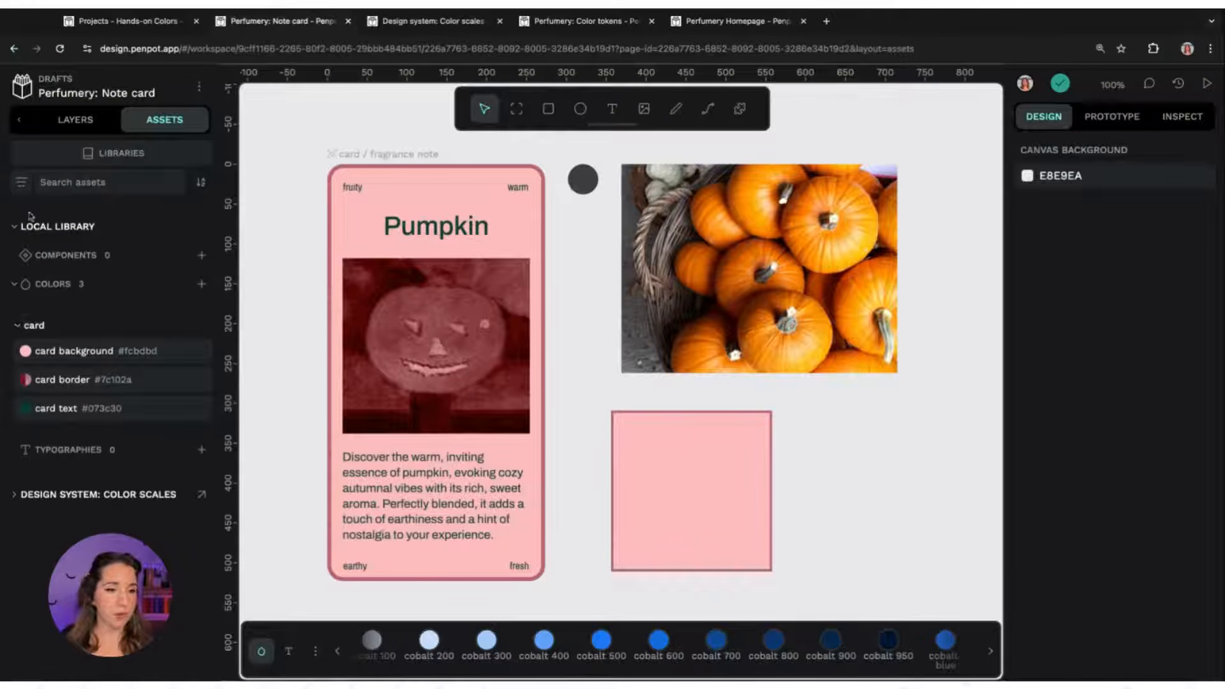
Expand the Design system: Color scales colour groups brand, scales and utility in the assets list to browse them
{"action": "left_click", "coordinate": [61, 228]}
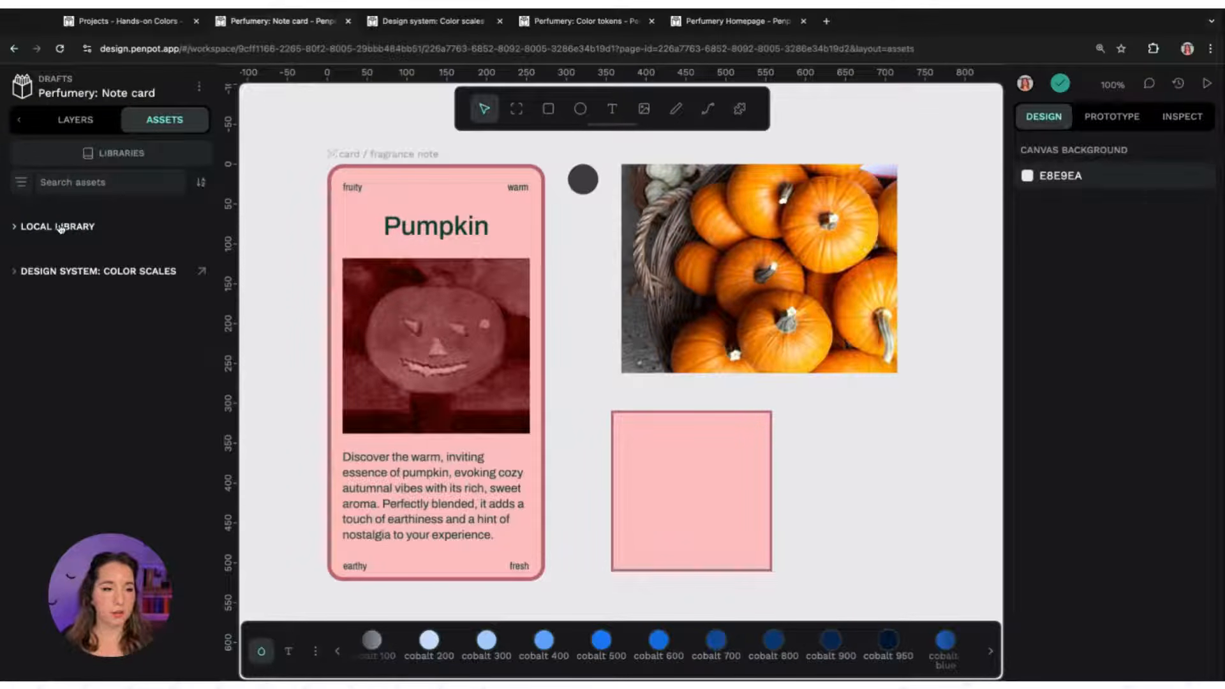
{"action": "left_click", "coordinate": [40, 276]}
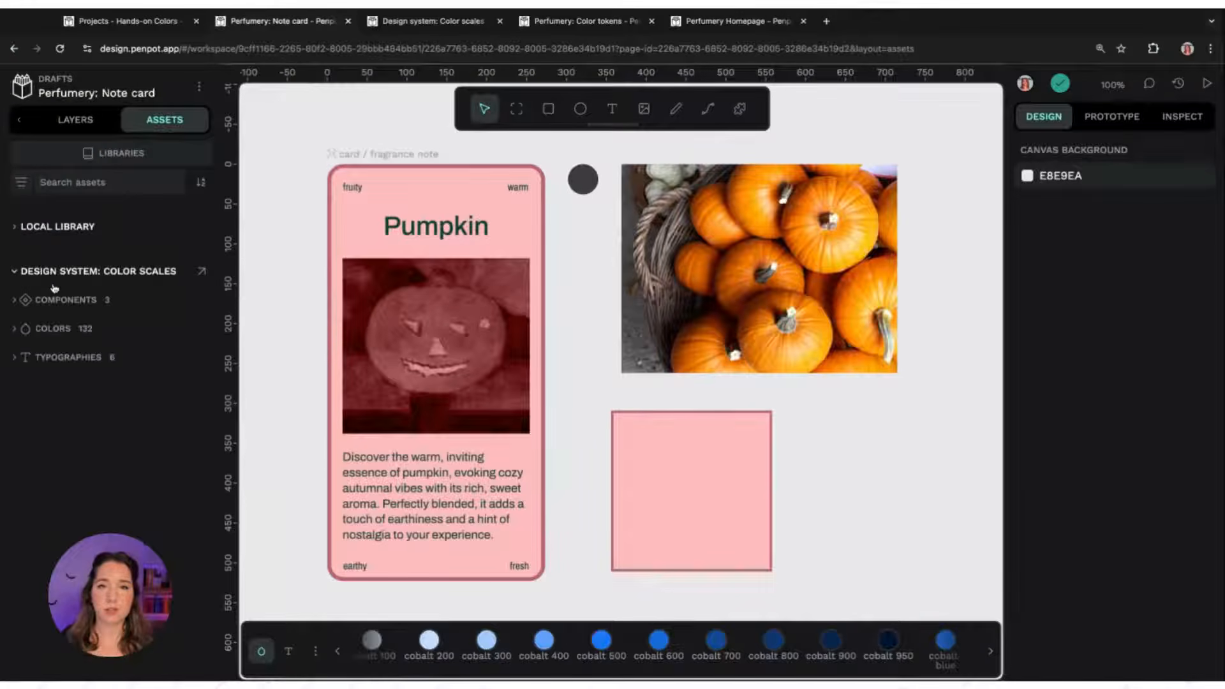
{"action": "left_click", "coordinate": [63, 328]}
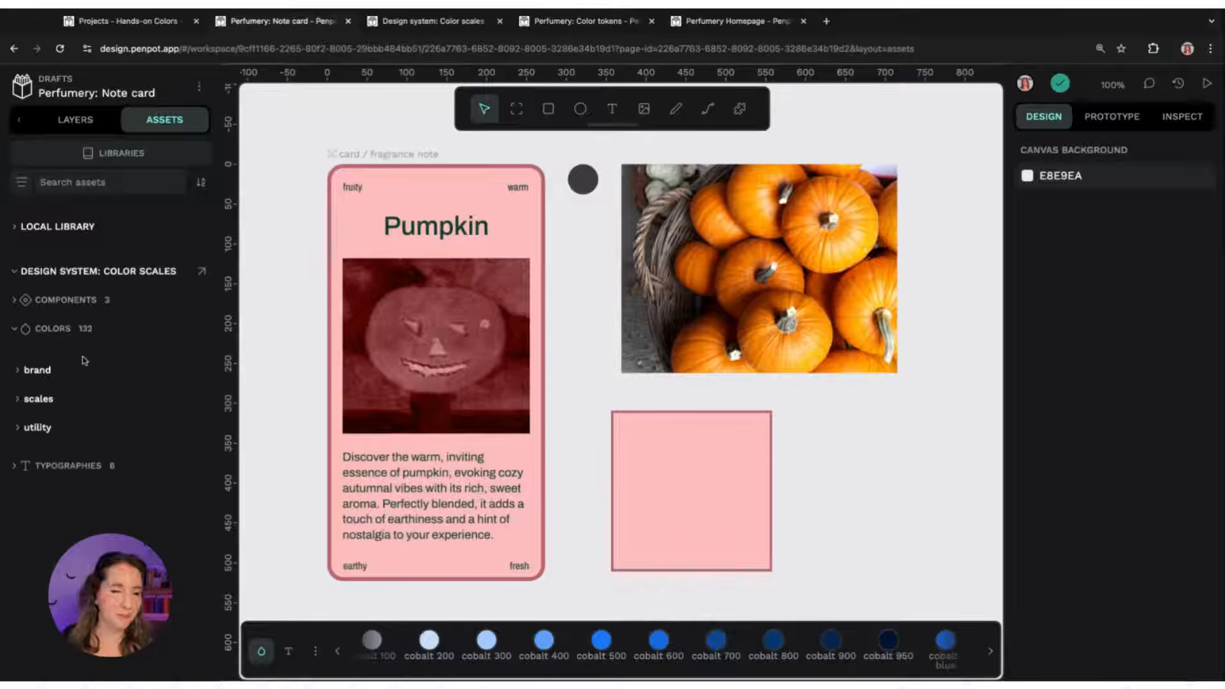
{"action": "left_click", "coordinate": [39, 371]}
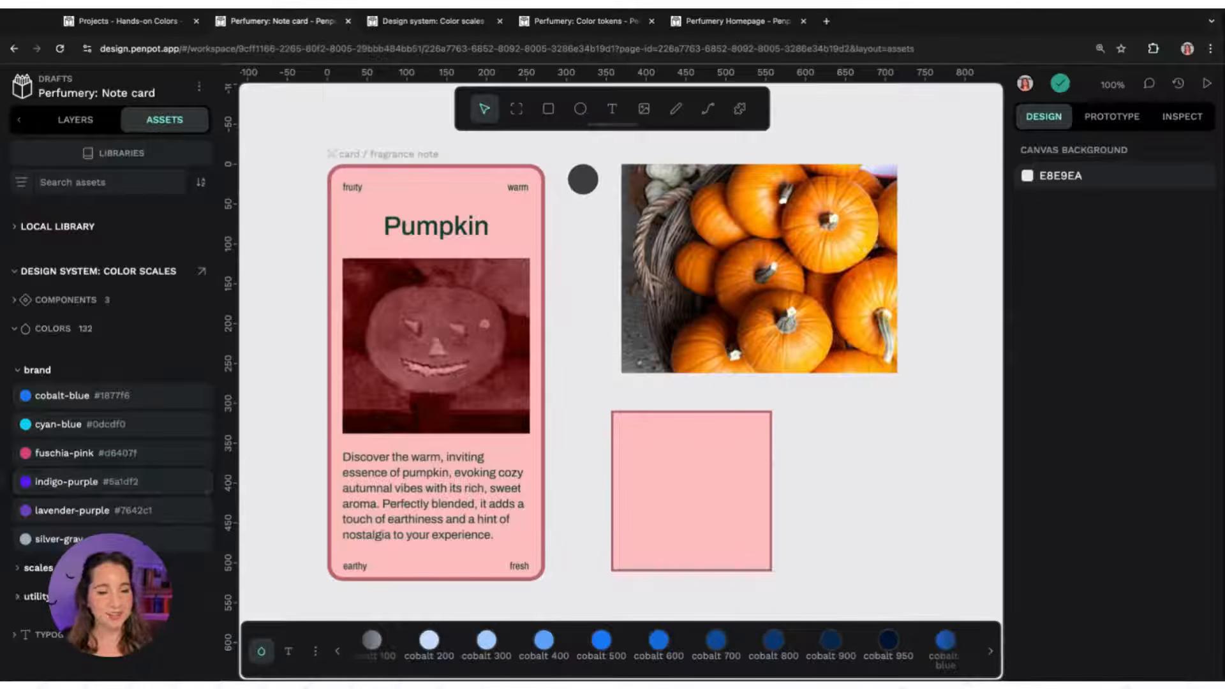
{"action": "left_click", "coordinate": [38, 597]}
{"action": "scroll", "coordinate": [38, 596], "scroll_direction": "down", "scroll_amount": 2}
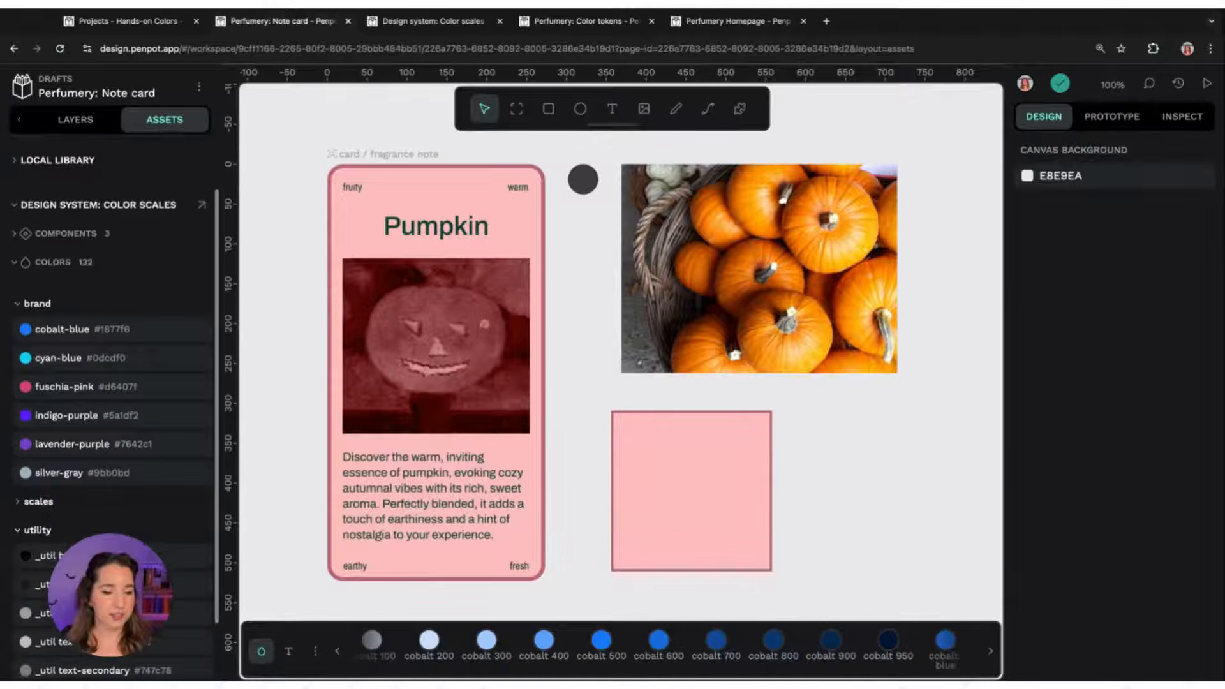
{"action": "left_click", "coordinate": [30, 536]}
{"action": "left_click", "coordinate": [37, 567]}
{"action": "scroll", "coordinate": [133, 447], "scroll_direction": "down", "scroll_amount": 3}
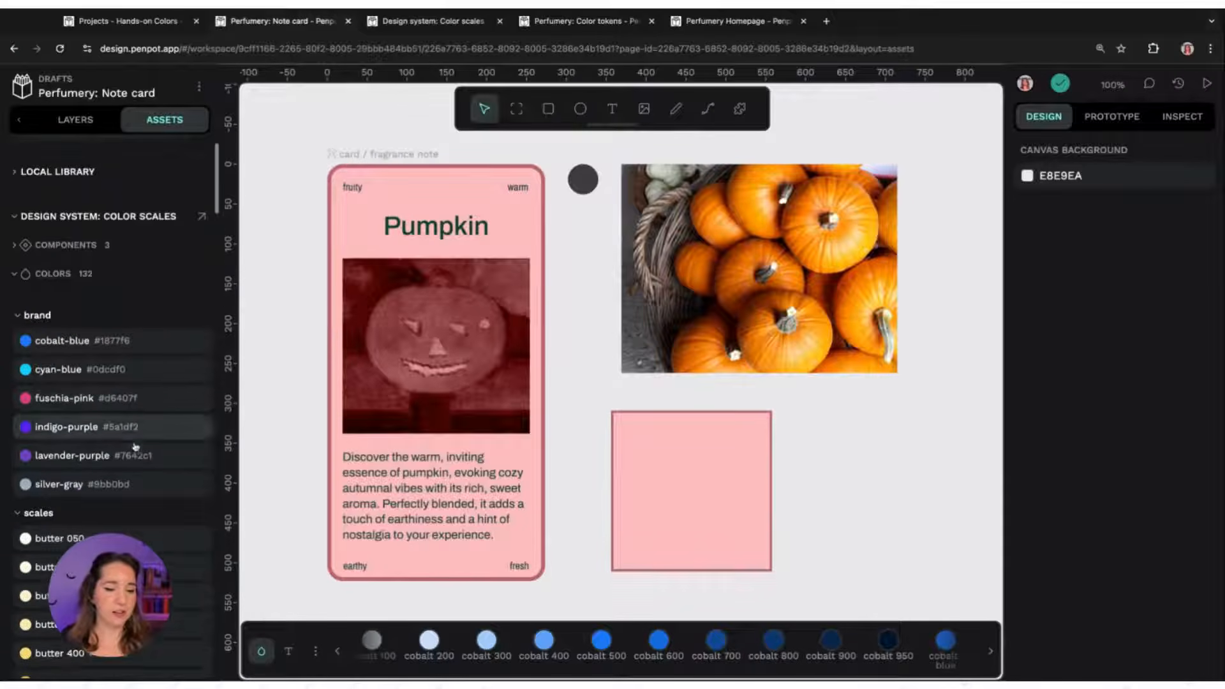
{"action": "scroll", "coordinate": [131, 447], "scroll_direction": "down", "scroll_amount": 3}
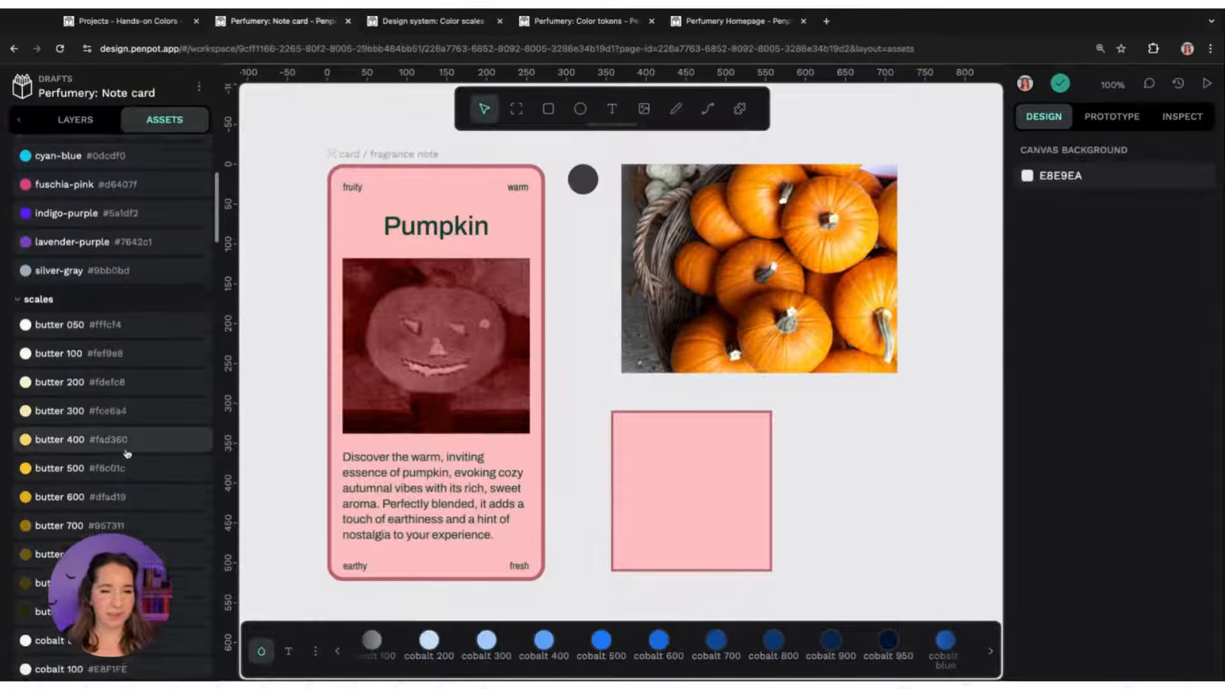
Set the fragrance note card board's fill to butter 050 and its stroke to butter 600
{"action": "left_click", "coordinate": [407, 157]}
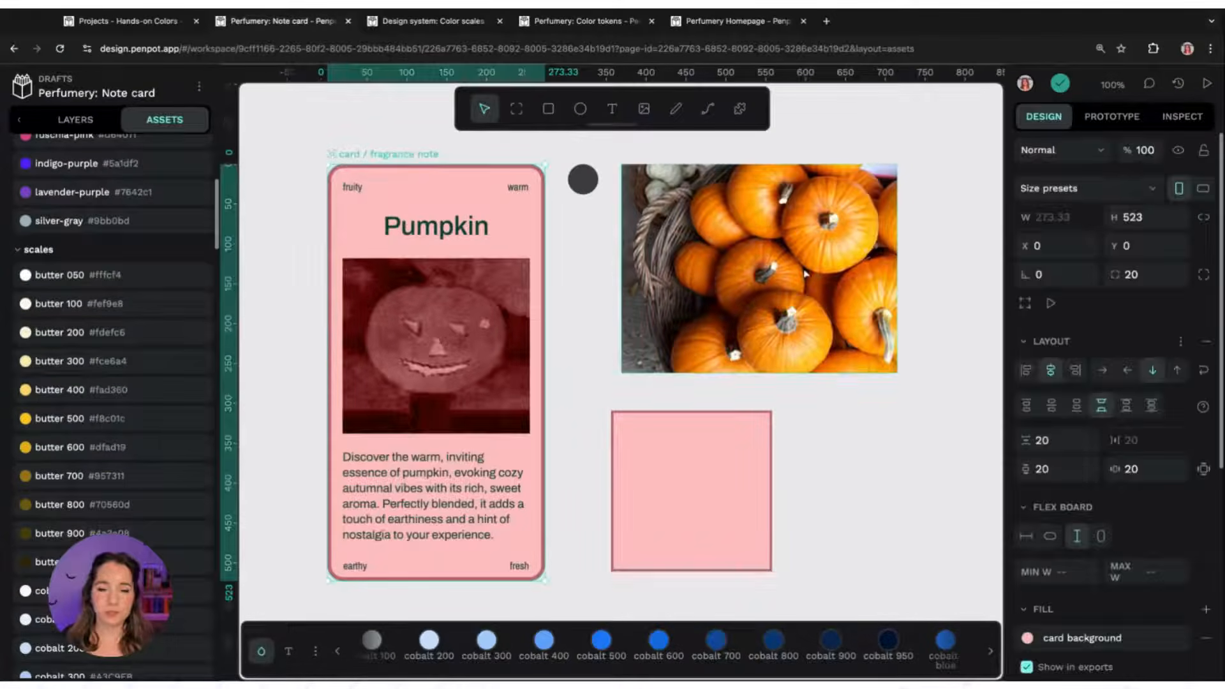
{"action": "scroll", "coordinate": [1093, 478], "scroll_direction": "down", "scroll_amount": 3}
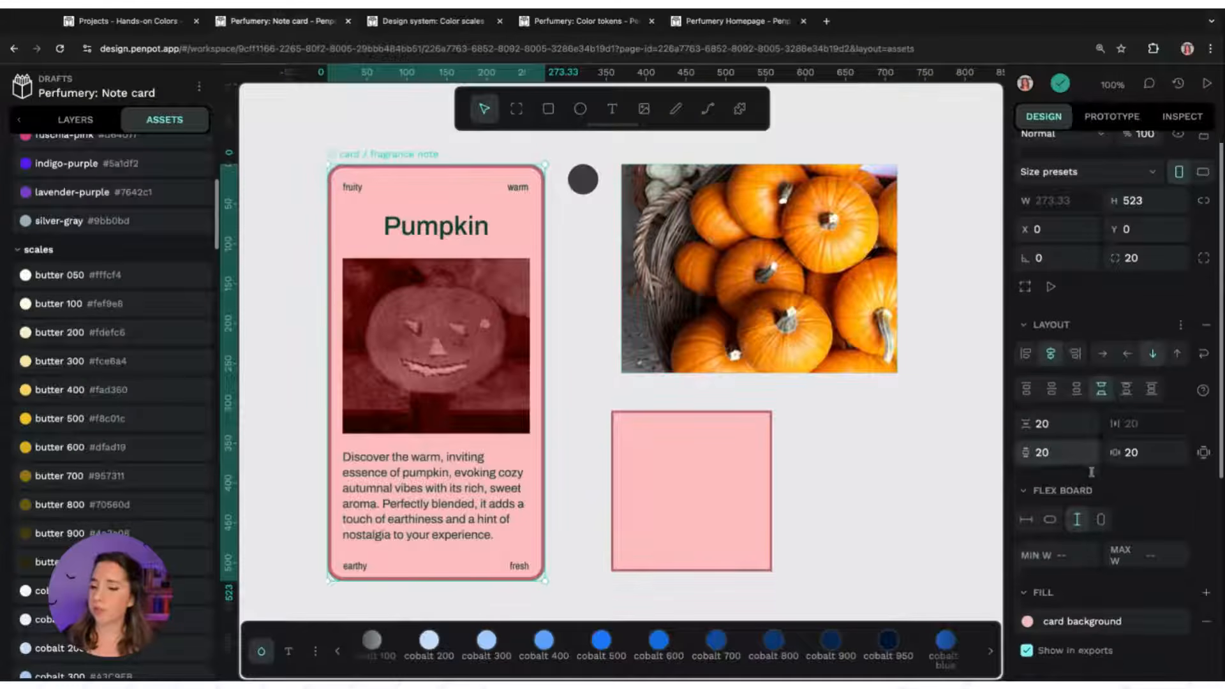
{"action": "scroll", "coordinate": [1093, 480], "scroll_direction": "down", "scroll_amount": 2}
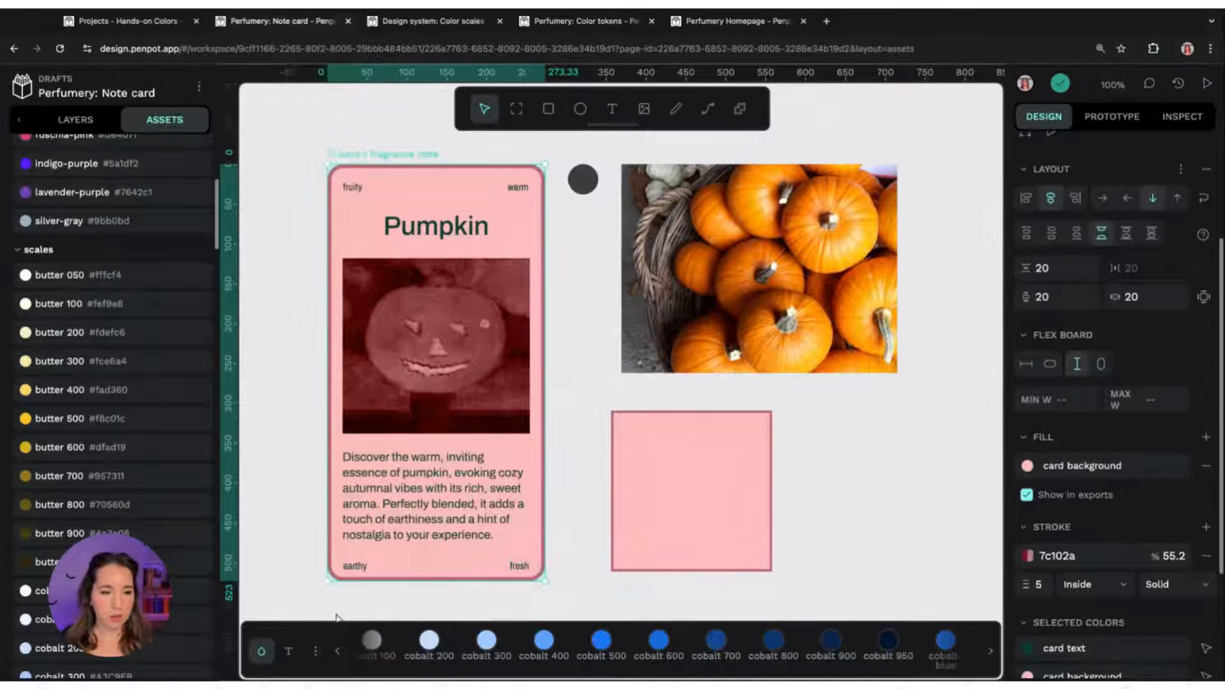
{"action": "left_click", "coordinate": [51, 280]}
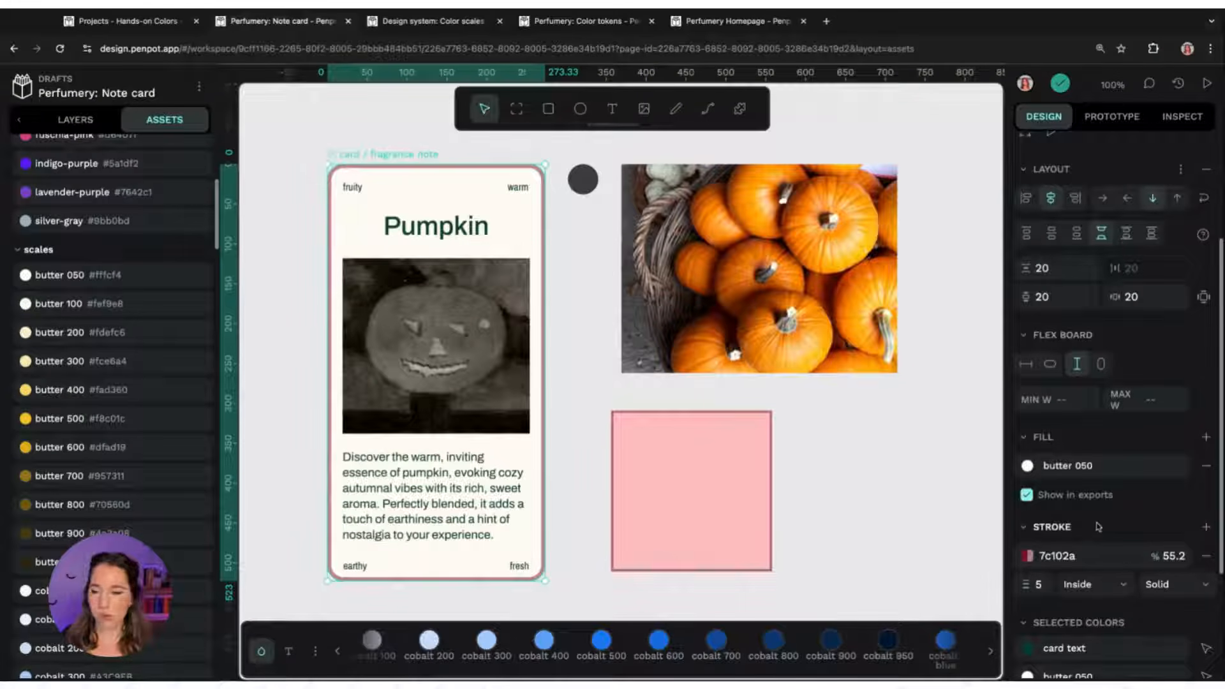
{"action": "scroll", "coordinate": [463, 647], "scroll_direction": "up", "scroll_amount": 5}
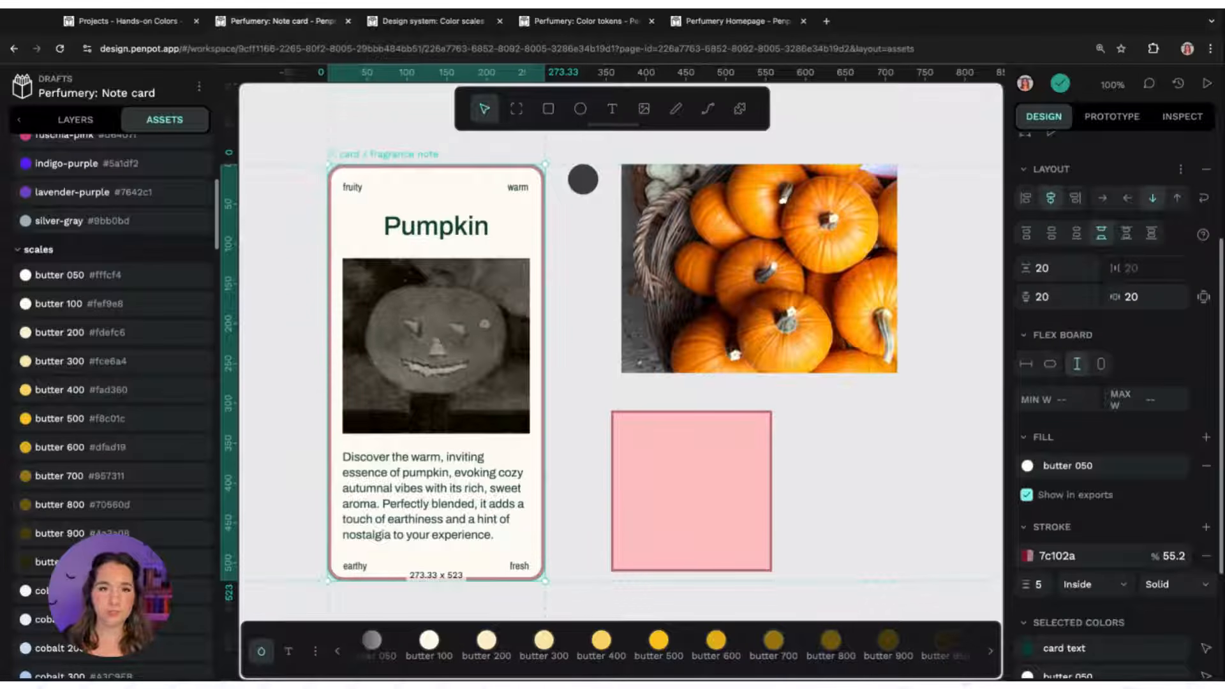
{"action": "left_click", "coordinate": [717, 644], "text": "shift"}
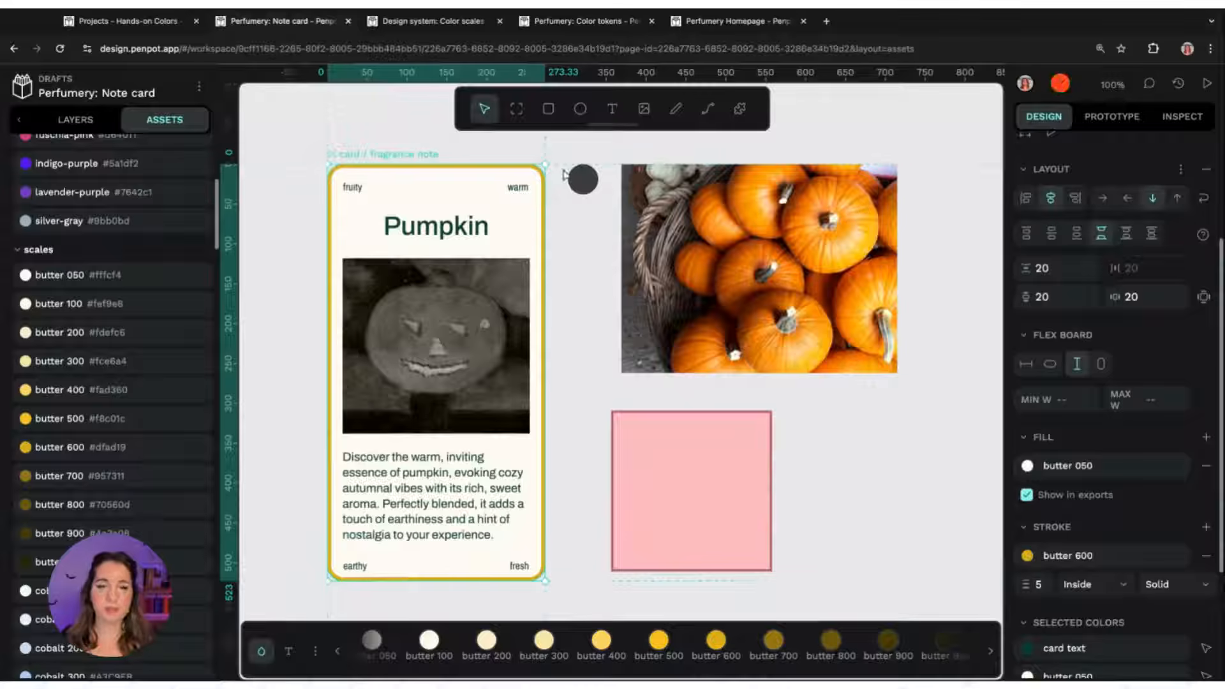
Replace the card's card text colour with coffee 950 from the Design system: Color scales library
{"action": "scroll", "coordinate": [1161, 452], "scroll_direction": "down", "scroll_amount": 3}
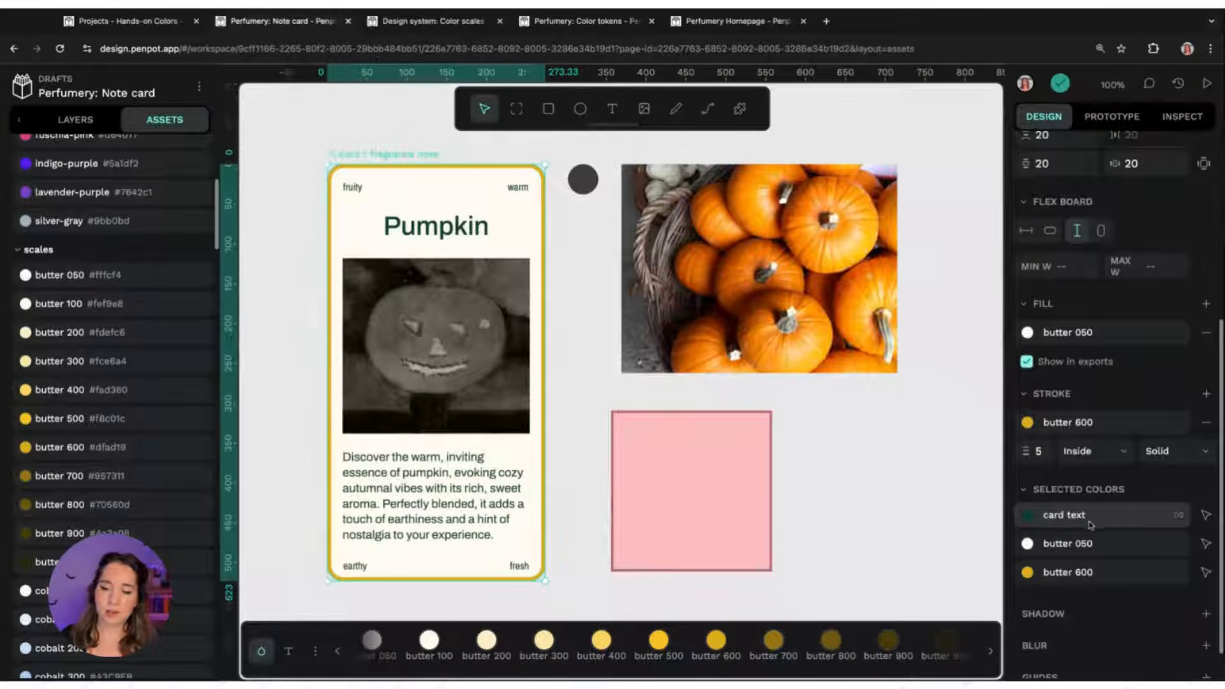
{"action": "left_click", "coordinate": [1028, 515]}
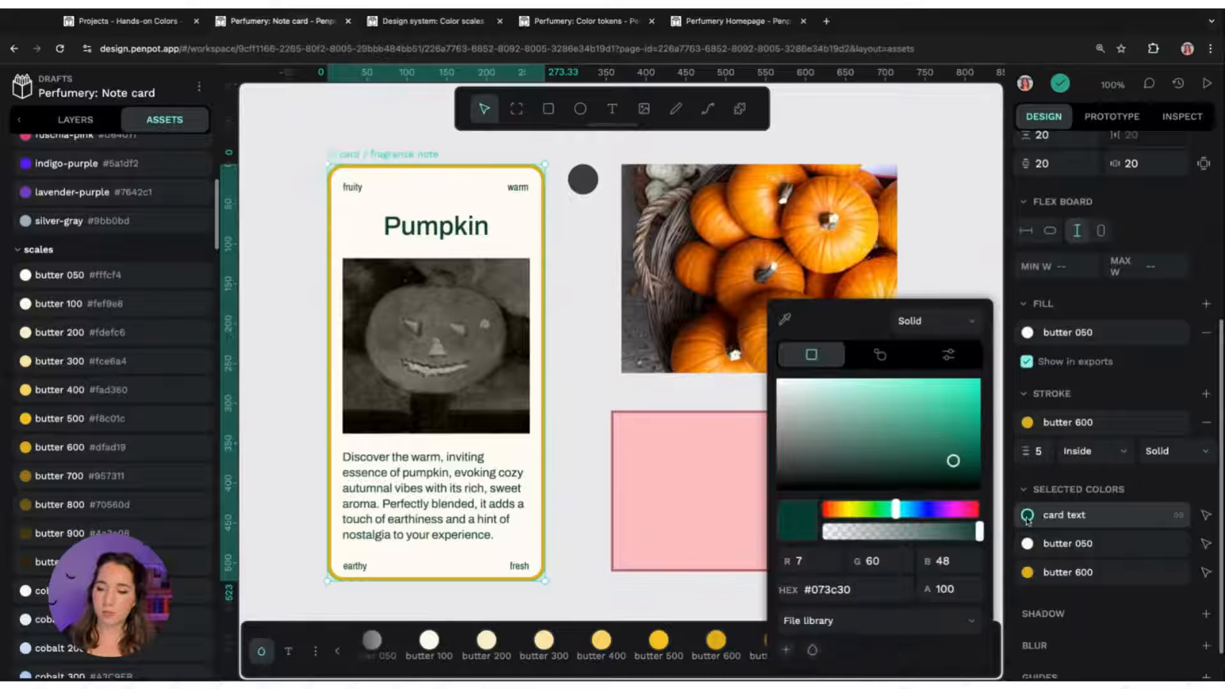
{"action": "left_click", "coordinate": [840, 622]}
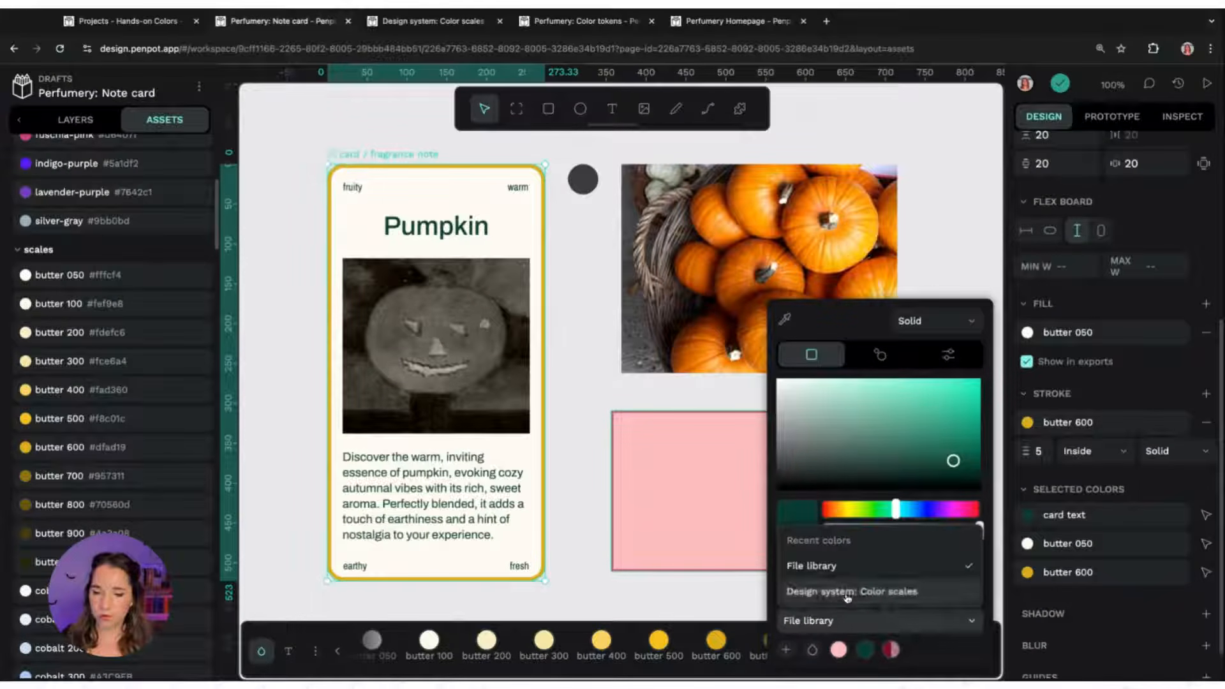
{"action": "left_click", "coordinate": [848, 595]}
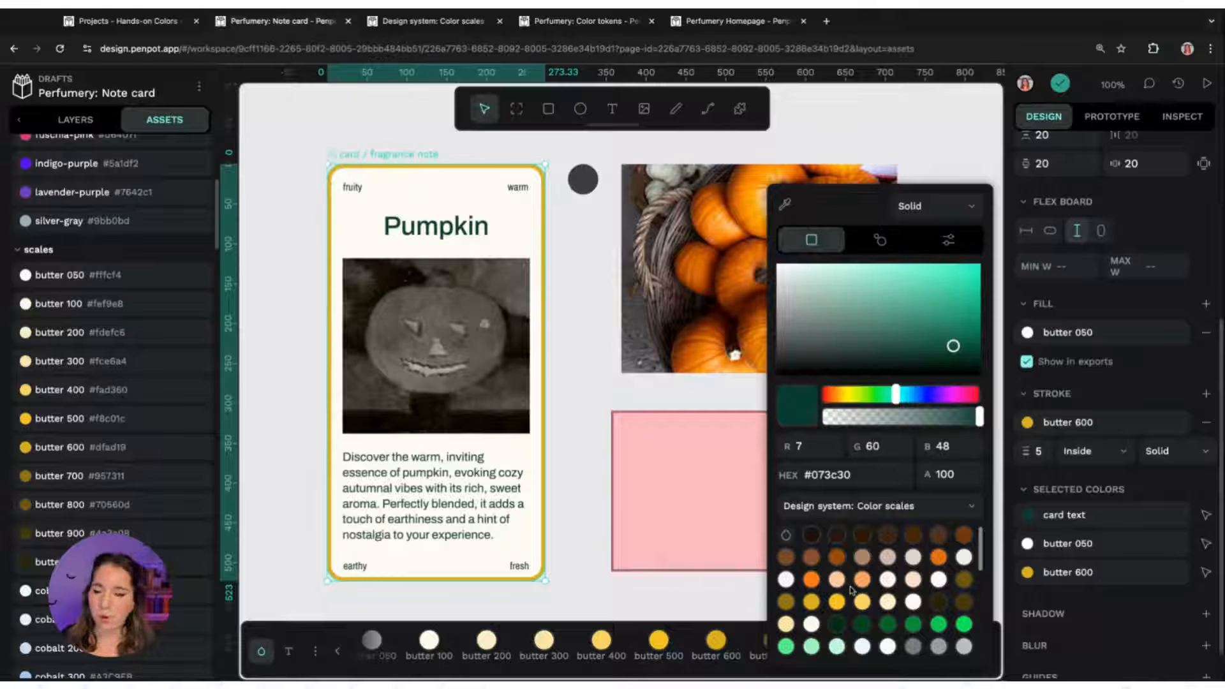
{"action": "left_click", "coordinate": [811, 535]}
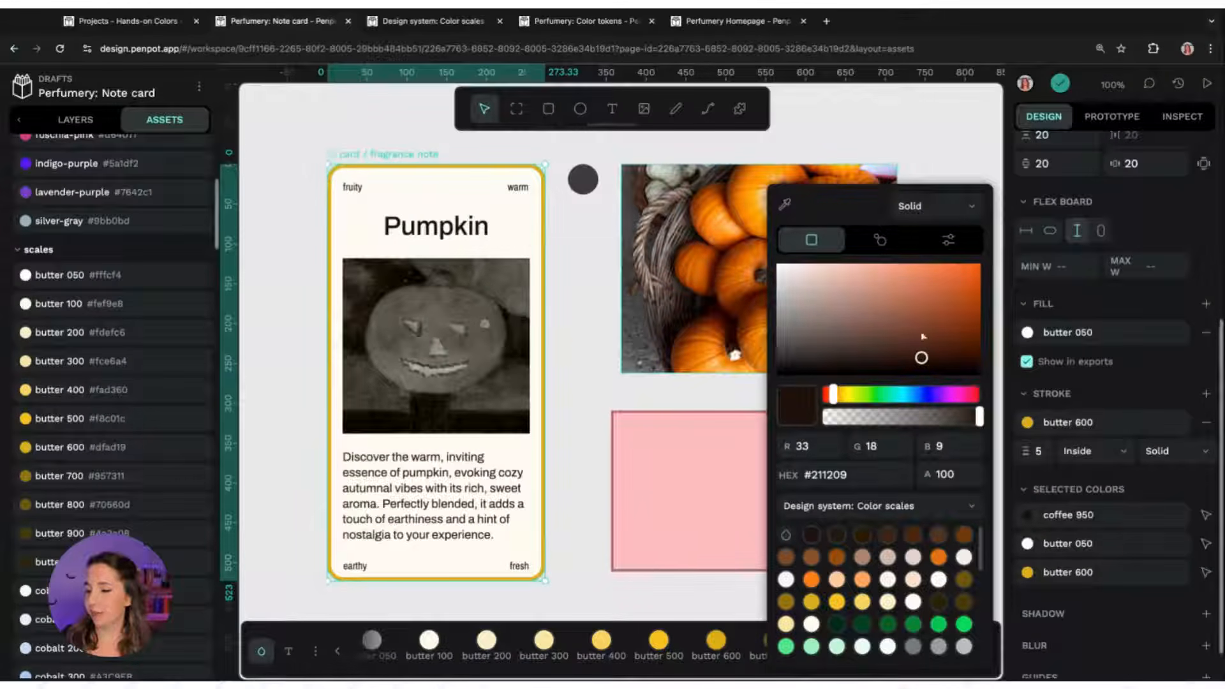
{"action": "left_click", "coordinate": [561, 326]}
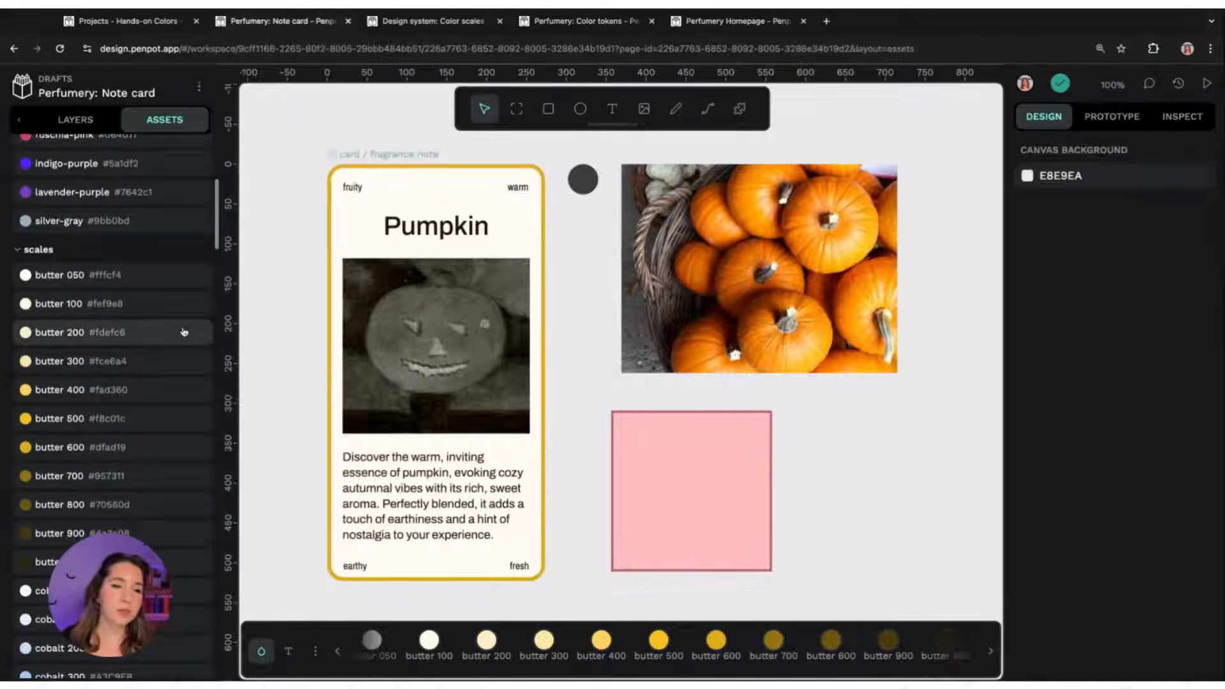
Scroll through the Design system: Color scales colour list and palette to review the available scales
{"action": "scroll", "coordinate": [183, 332], "scroll_direction": "up", "scroll_amount": 3}
{"action": "scroll", "coordinate": [183, 331], "scroll_direction": "up", "scroll_amount": 1}
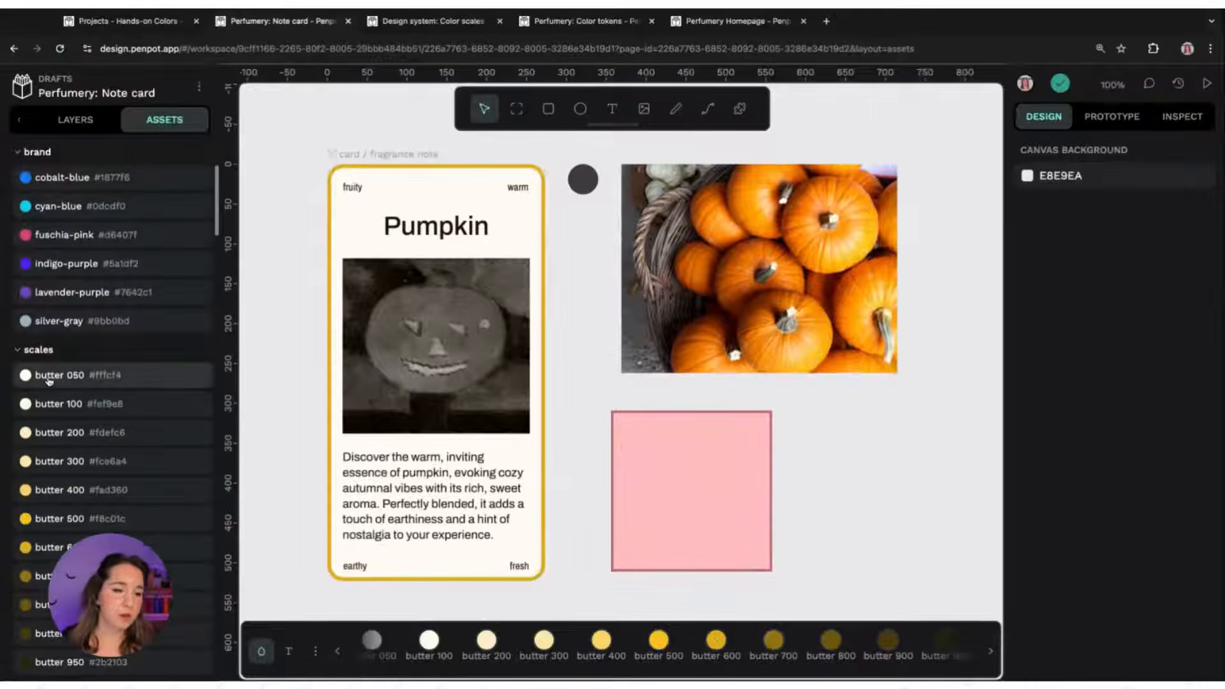
{"action": "scroll", "coordinate": [52, 375], "scroll_direction": "down", "scroll_amount": 1}
{"action": "scroll", "coordinate": [46, 346], "scroll_direction": "up", "scroll_amount": 1}
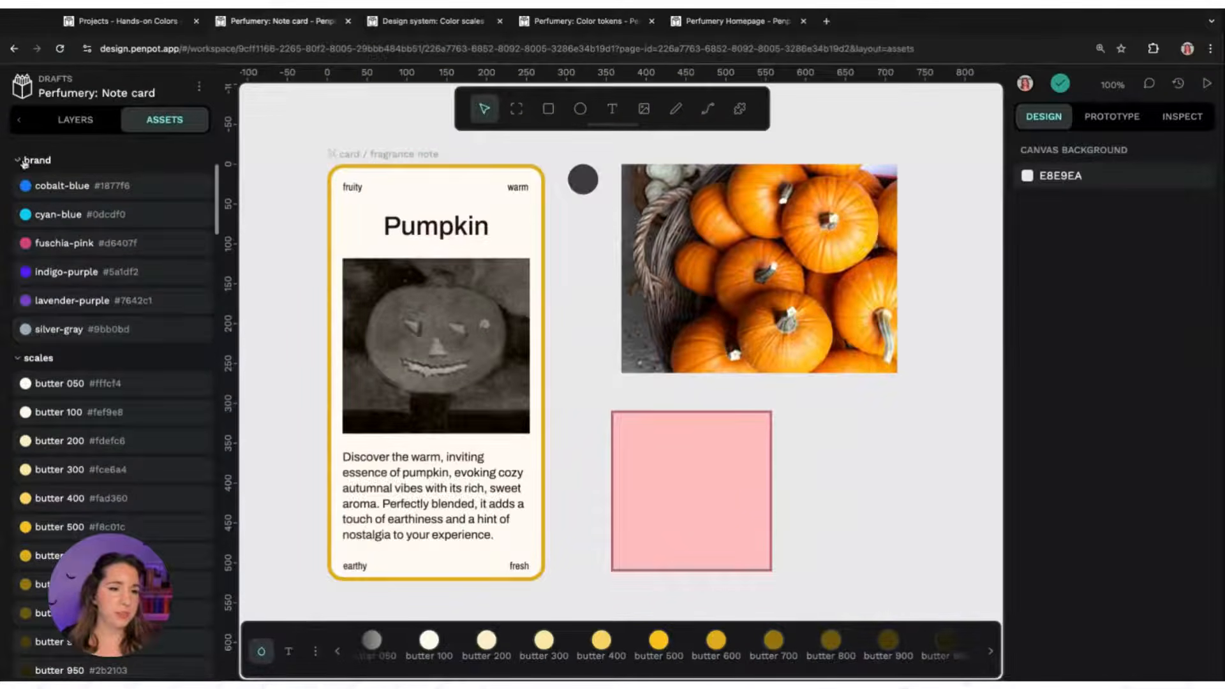
{"action": "scroll", "coordinate": [72, 383], "scroll_direction": "down", "scroll_amount": 1}
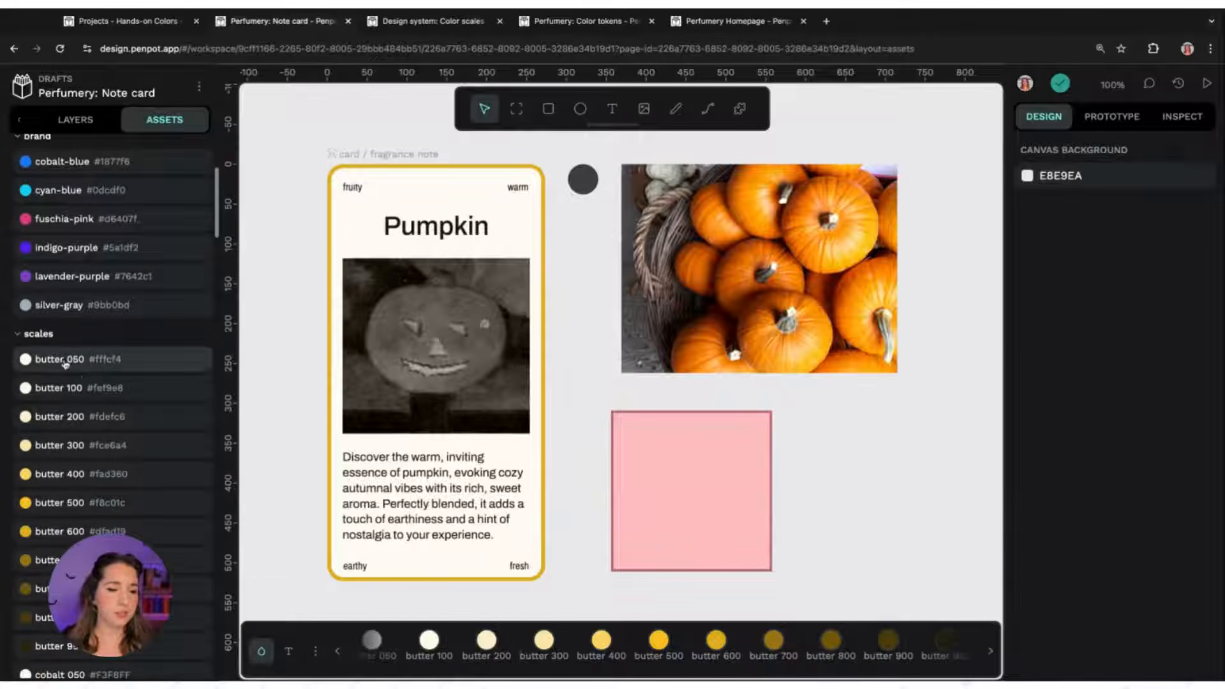
{"action": "scroll", "coordinate": [219, 217], "scroll_direction": "down", "scroll_amount": 15}
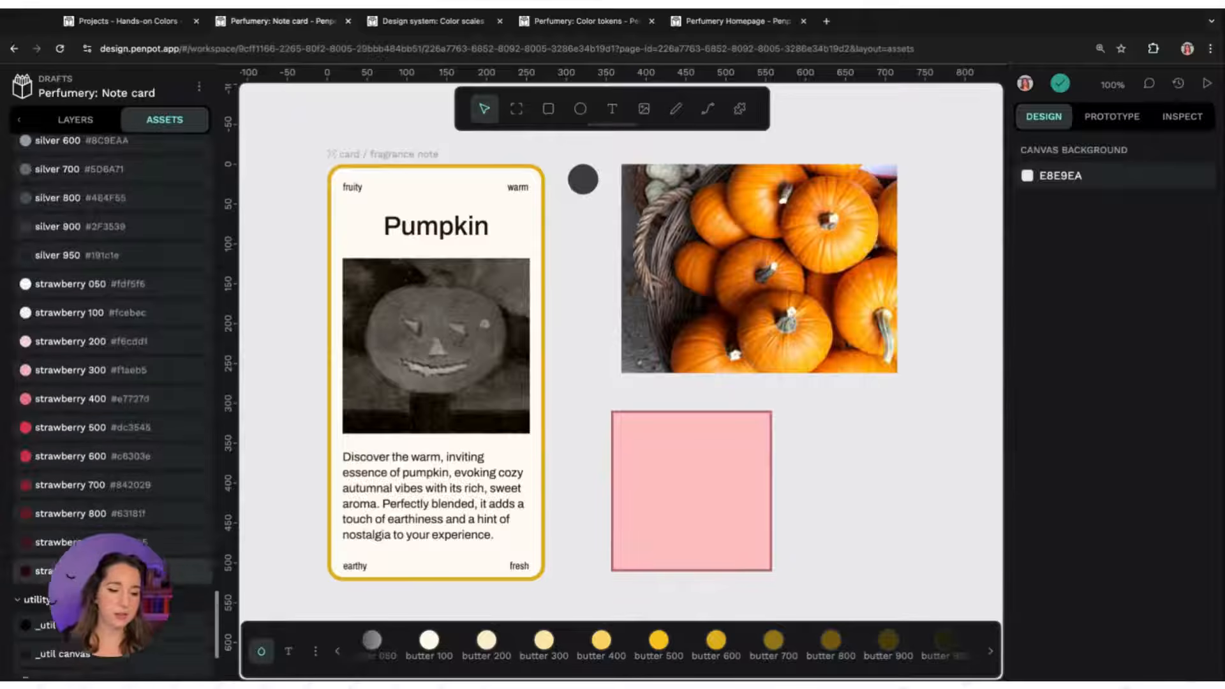
{"action": "left_click", "coordinate": [38, 608]}
{"action": "scroll", "coordinate": [45, 510], "scroll_direction": "down", "scroll_amount": 5}
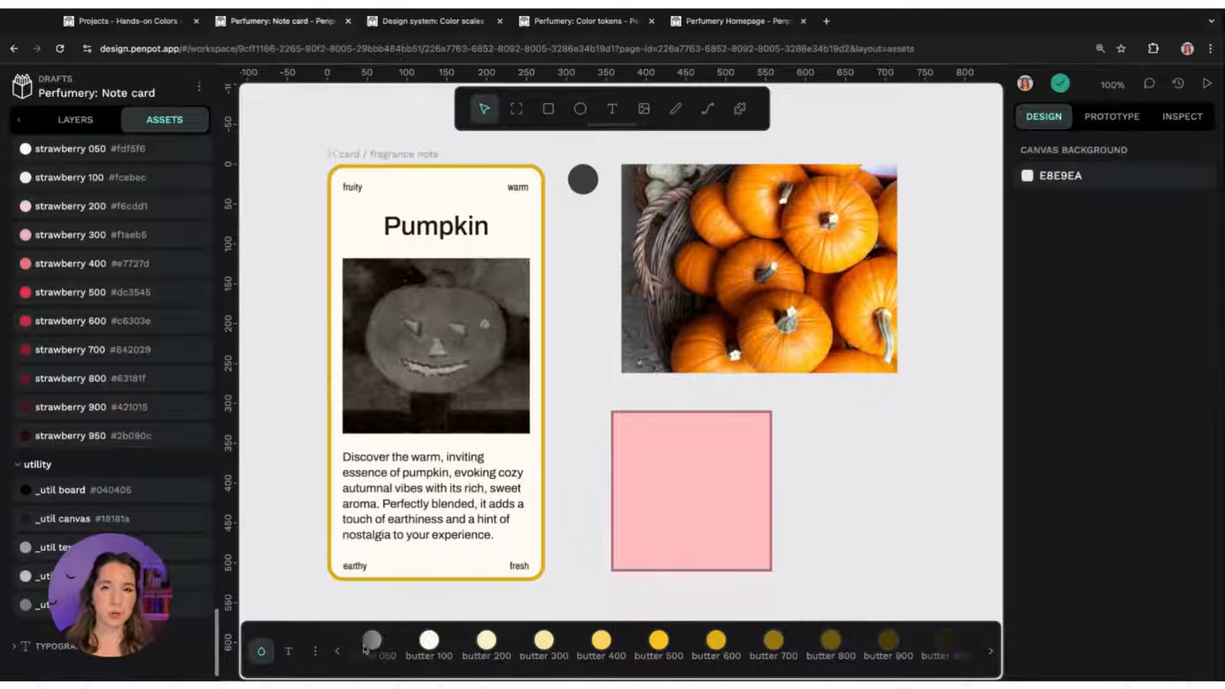
{"action": "scroll", "coordinate": [365, 647], "scroll_direction": "left", "scroll_amount": 5}
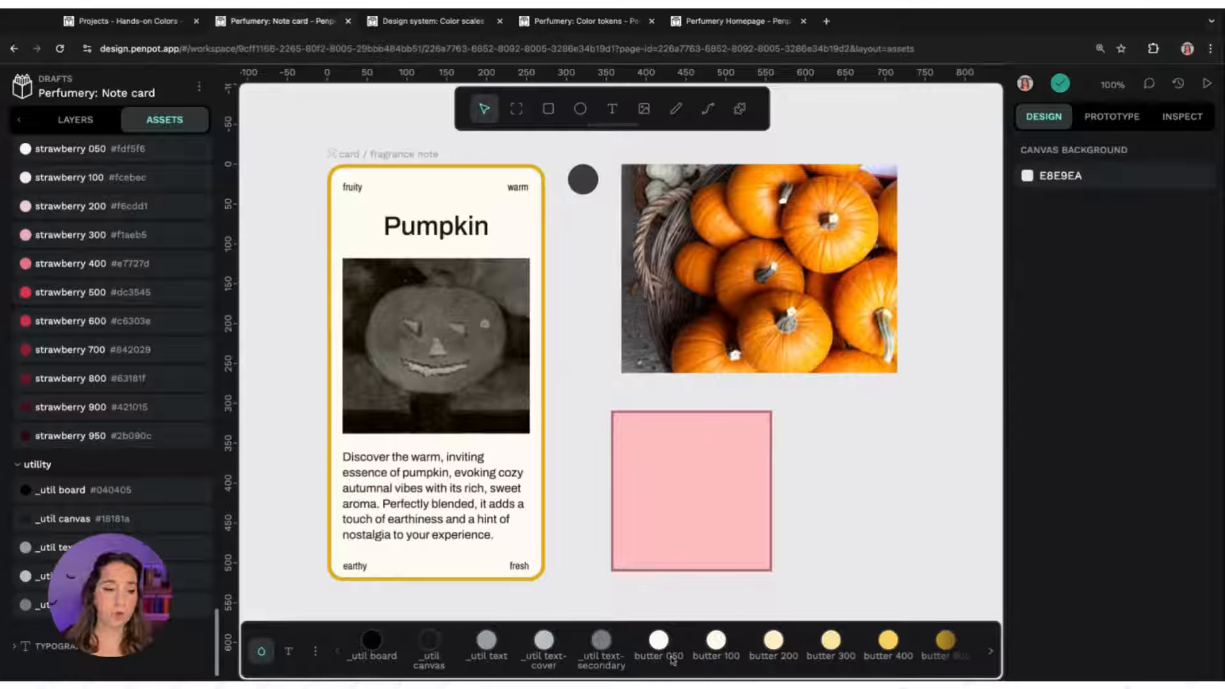
{"action": "scroll", "coordinate": [121, 457], "scroll_direction": "up", "scroll_amount": 3}
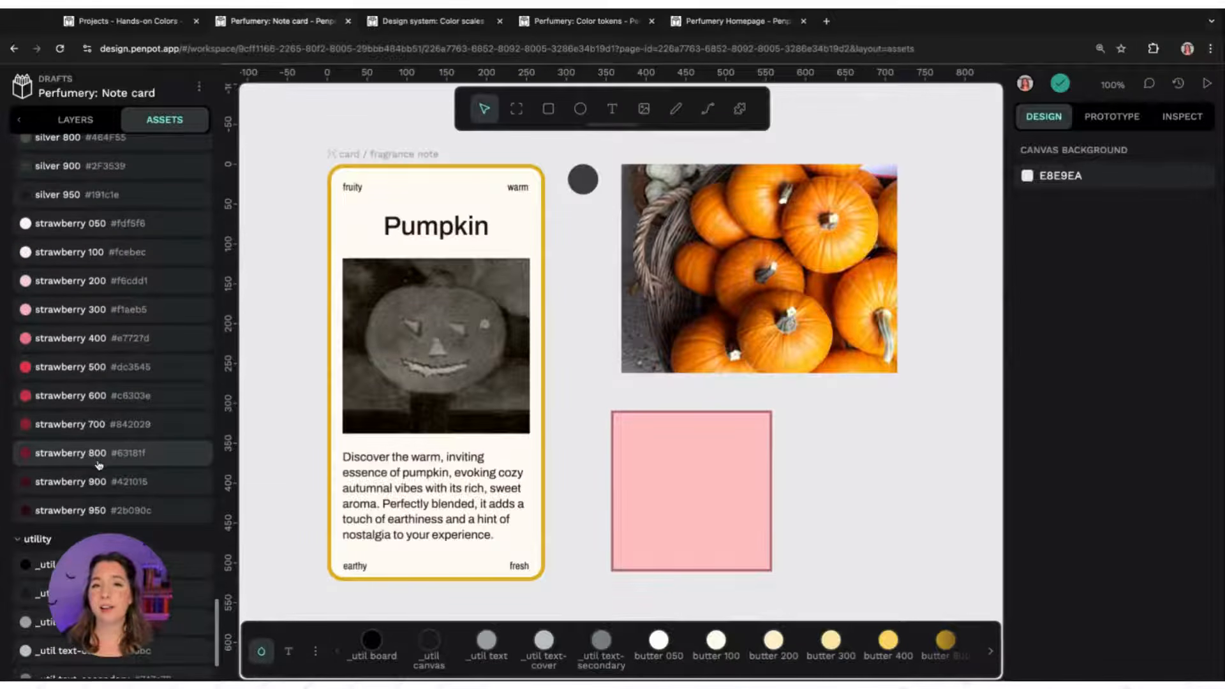
{"action": "scroll", "coordinate": [99, 464], "scroll_direction": "up", "scroll_amount": 7}
{"action": "scroll", "coordinate": [90, 301], "scroll_direction": "up", "scroll_amount": 10}
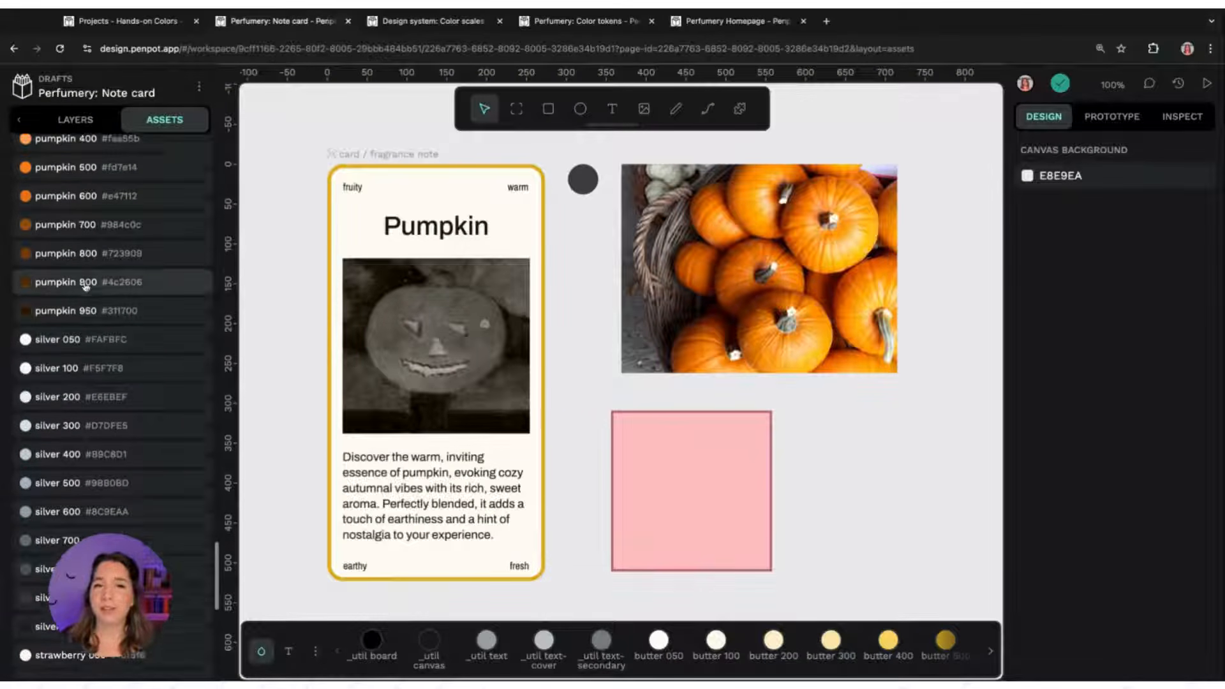
{"action": "scroll", "coordinate": [89, 300], "scroll_direction": "up", "scroll_amount": 1}
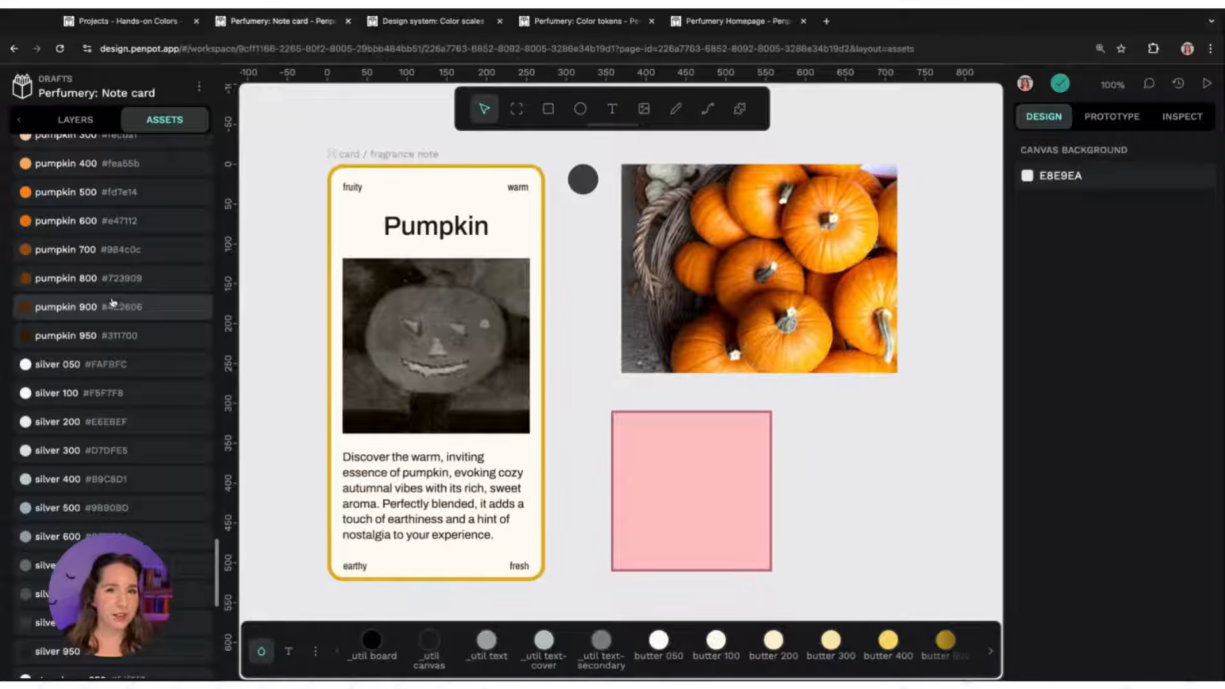
{"action": "scroll", "coordinate": [111, 302], "scroll_direction": "up", "scroll_amount": 4}
{"action": "scroll", "coordinate": [113, 394], "scroll_direction": "up", "scroll_amount": 4}
{"action": "scroll", "coordinate": [217, 535], "scroll_direction": "up", "scroll_amount": 20}
{"action": "scroll", "coordinate": [217, 535], "scroll_direction": "up", "scroll_amount": 20}
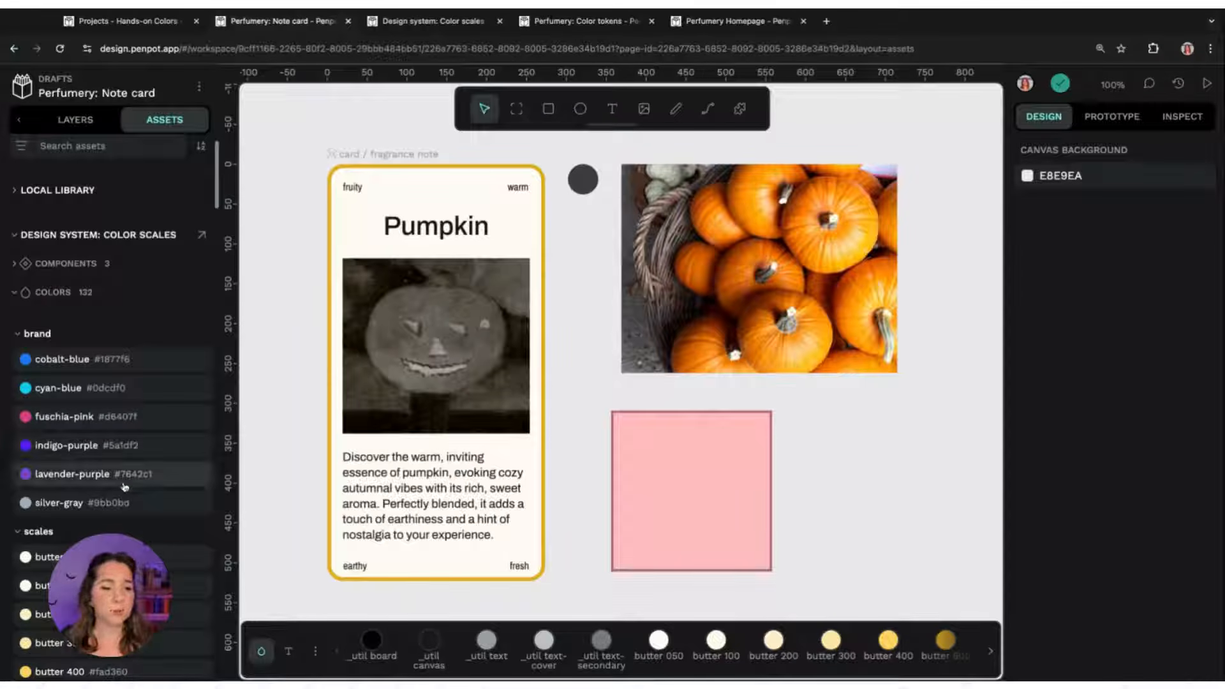
Switch to the Design system: Color scales file and scroll through its colour scale boards
{"action": "scroll", "coordinate": [67, 411], "scroll_direction": "down", "scroll_amount": 1}
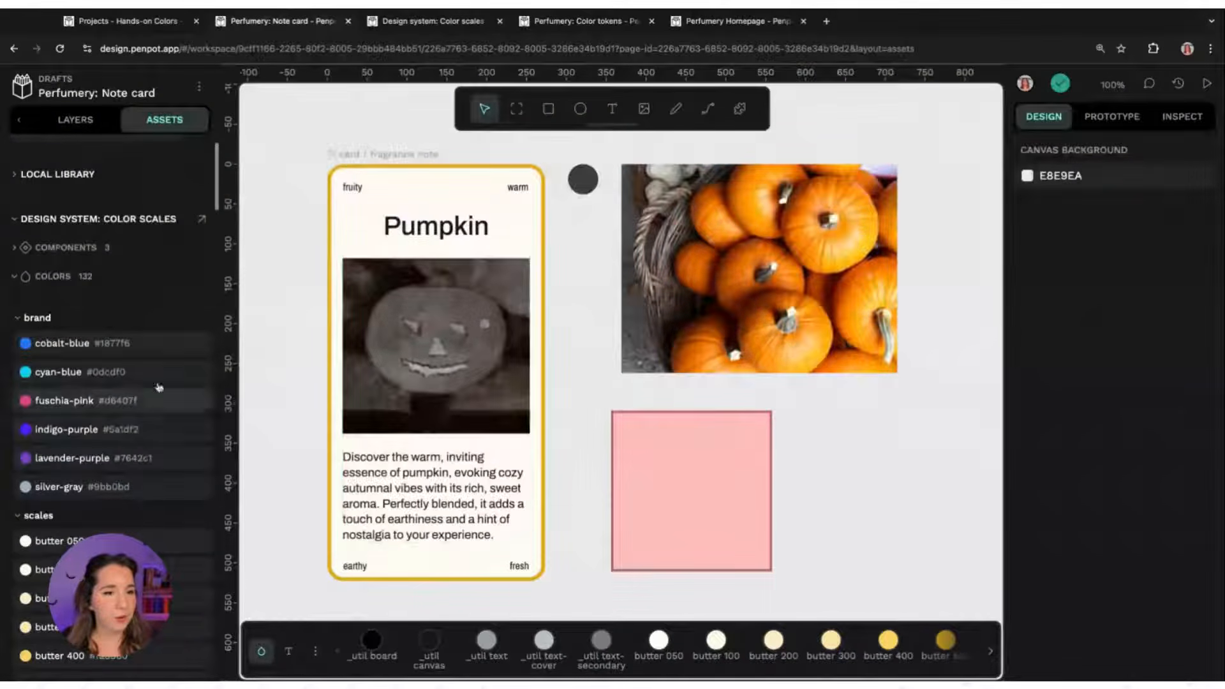
{"action": "scroll", "coordinate": [158, 386], "scroll_direction": "down", "scroll_amount": 5}
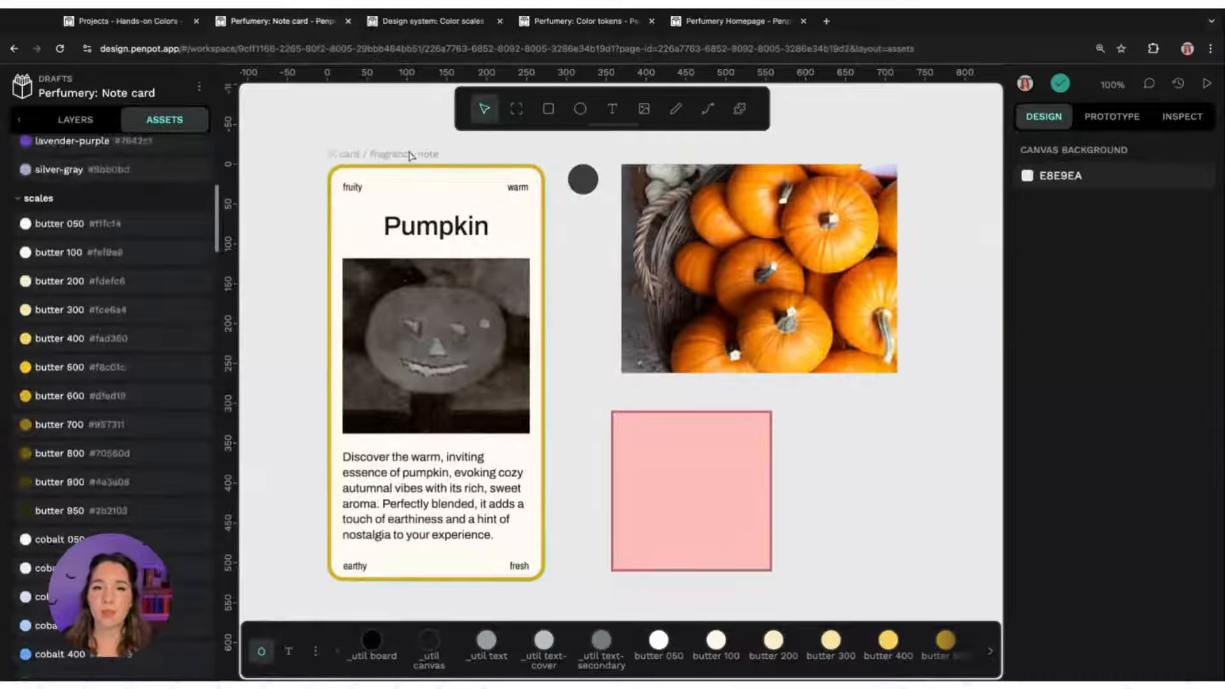
{"action": "left_click", "coordinate": [462, 24]}
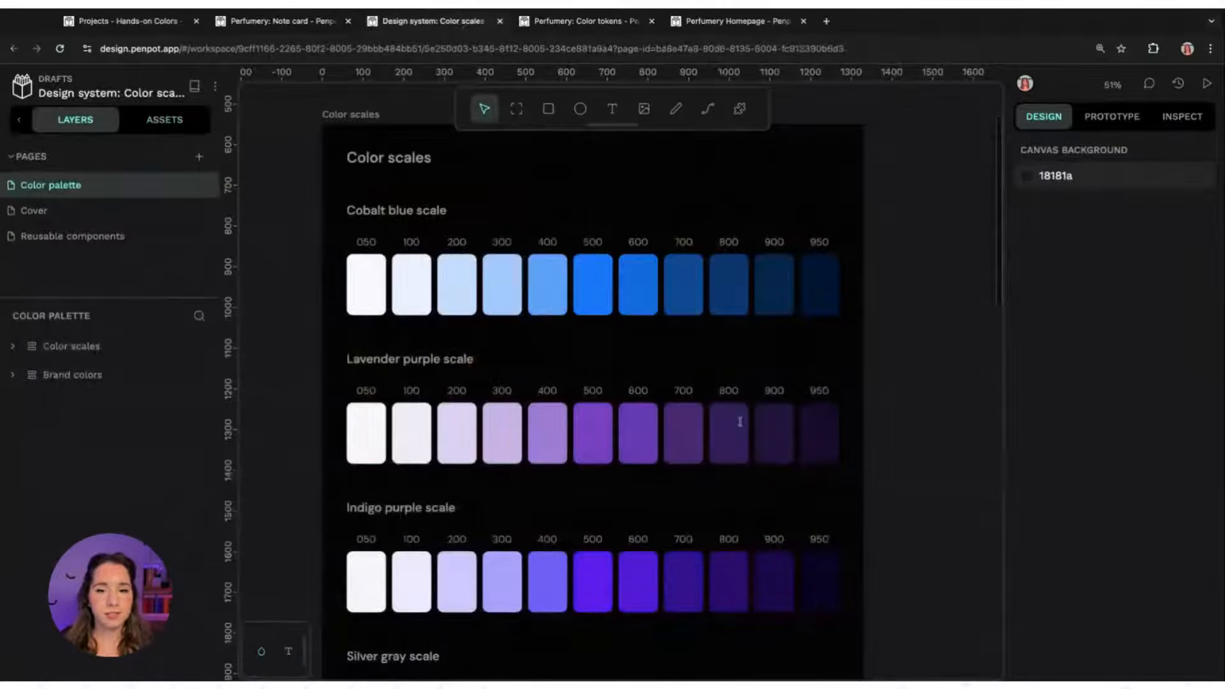
{"action": "scroll", "coordinate": [1003, 139], "scroll_direction": "down", "scroll_amount": 5}
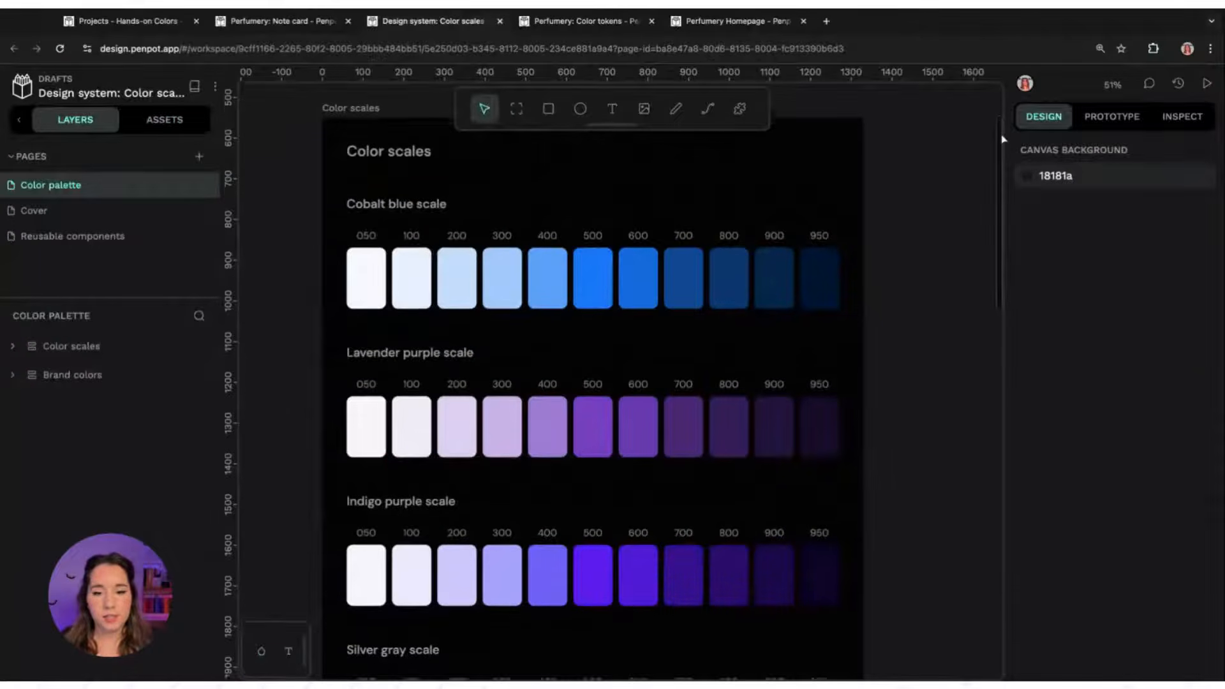
{"action": "scroll", "coordinate": [611, 381], "scroll_direction": "down", "scroll_amount": 10}
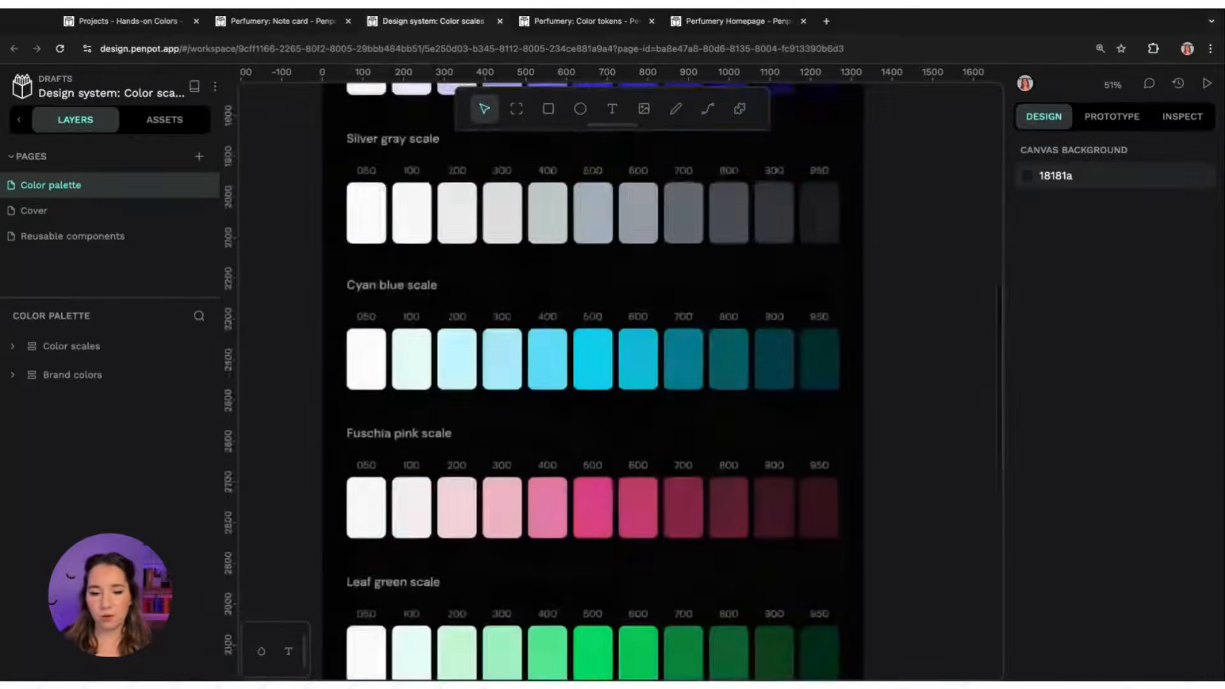
{"action": "scroll", "coordinate": [610, 381], "scroll_direction": "down", "scroll_amount": 4}
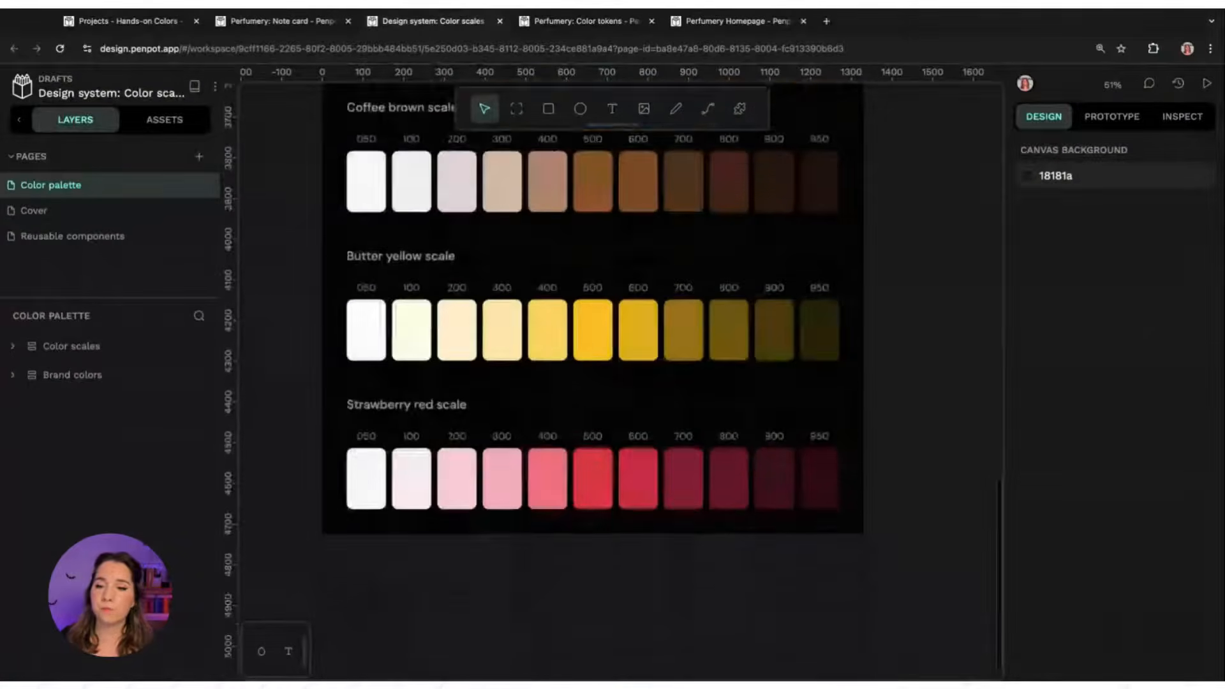
{"action": "scroll", "coordinate": [514, 273], "scroll_direction": "up", "scroll_amount": 7}
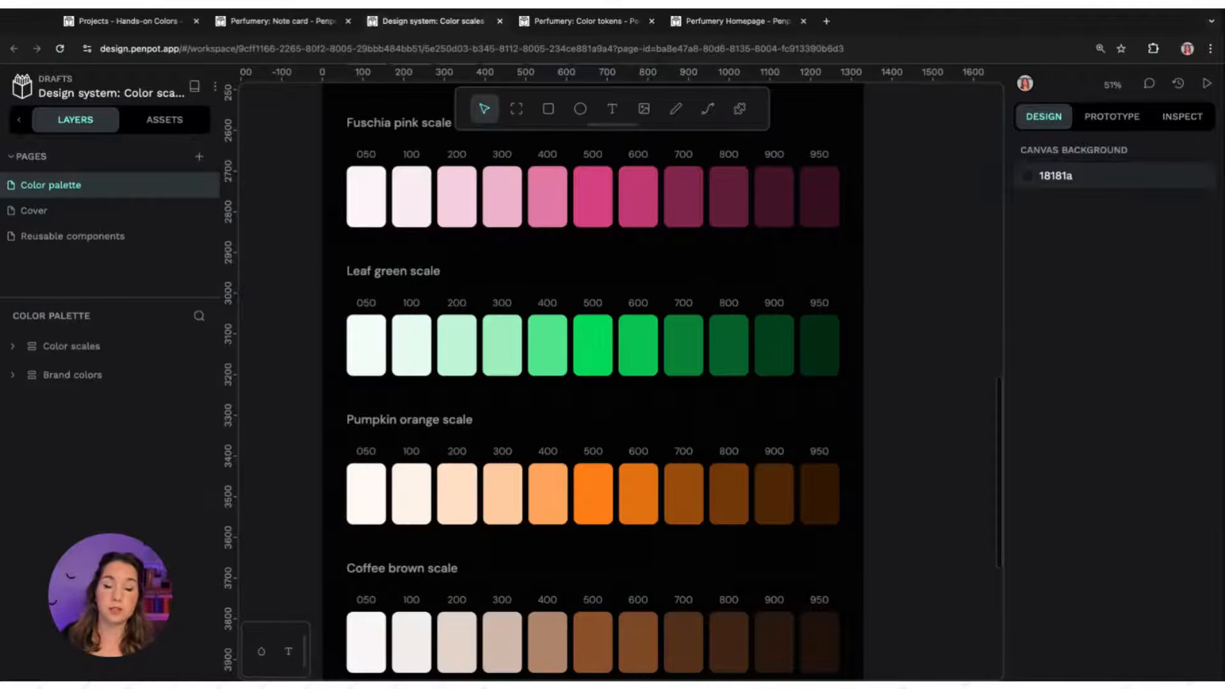
Browse the Design system: Color scales file's local library colours, expanding the colours and scales groups
{"action": "left_click", "coordinate": [173, 124]}
{"action": "left_click", "coordinate": [52, 284]}
{"action": "left_click", "coordinate": [38, 355]}
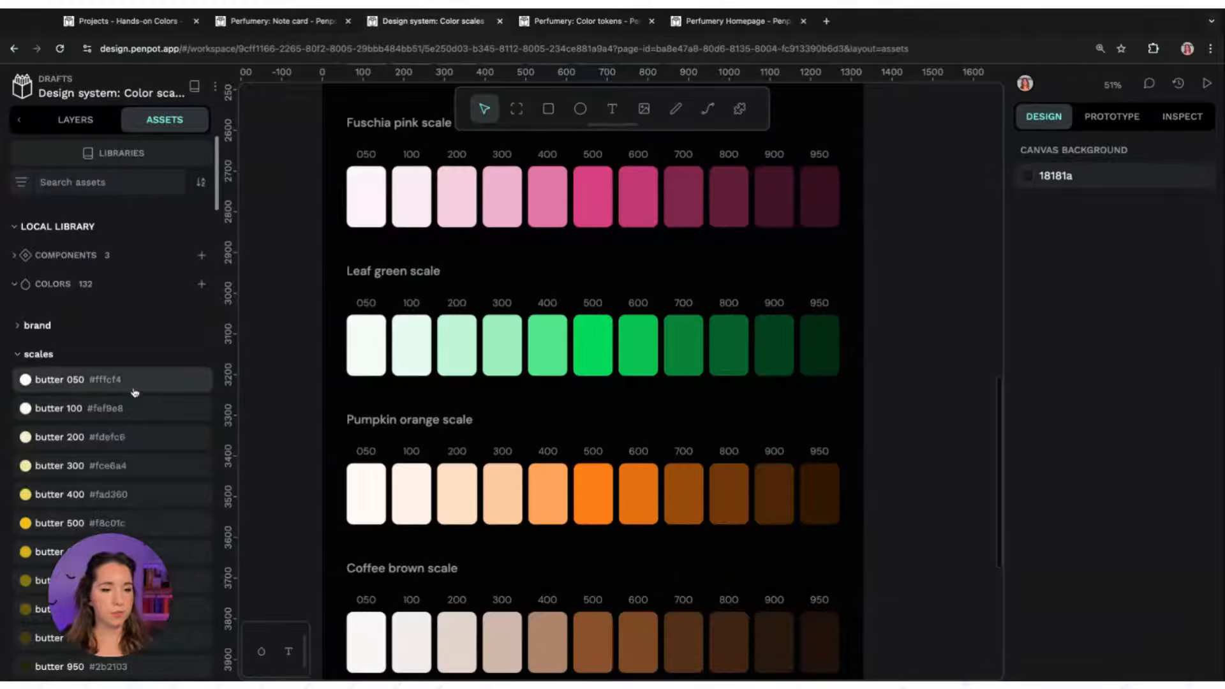
{"action": "scroll", "coordinate": [217, 185], "scroll_direction": "down", "scroll_amount": 8}
{"action": "scroll", "coordinate": [217, 183], "scroll_direction": "down", "scroll_amount": 5}
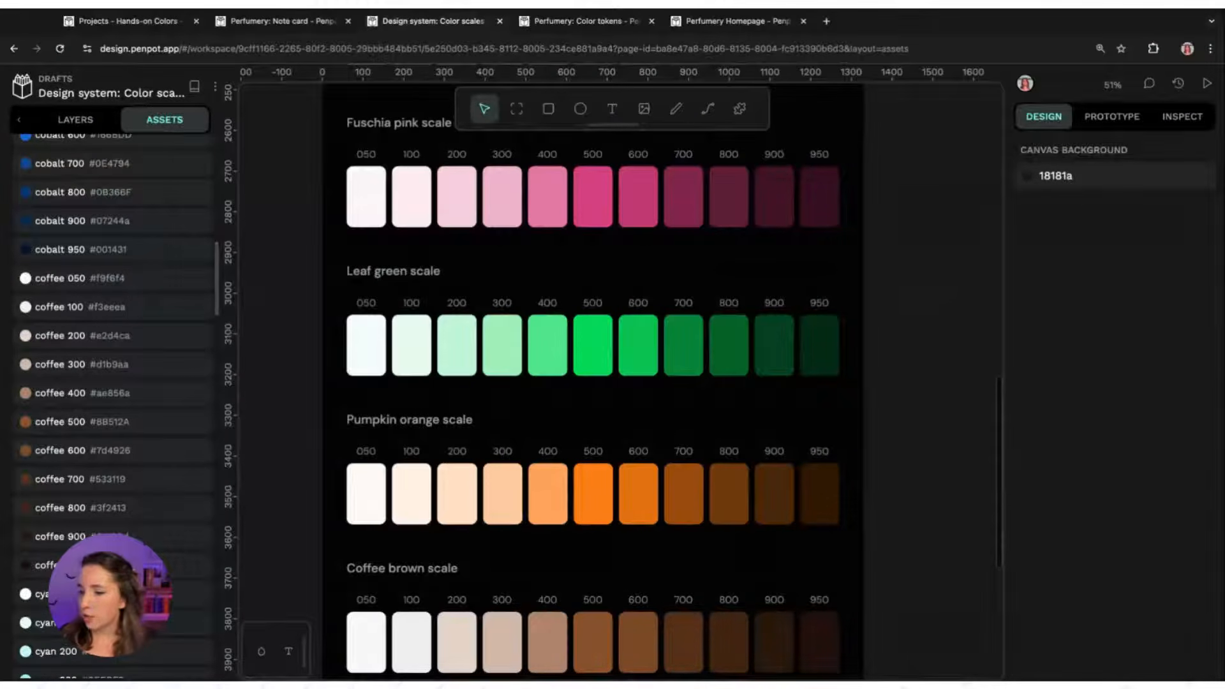
{"action": "scroll", "coordinate": [953, 331], "scroll_direction": "up", "scroll_amount": 3}
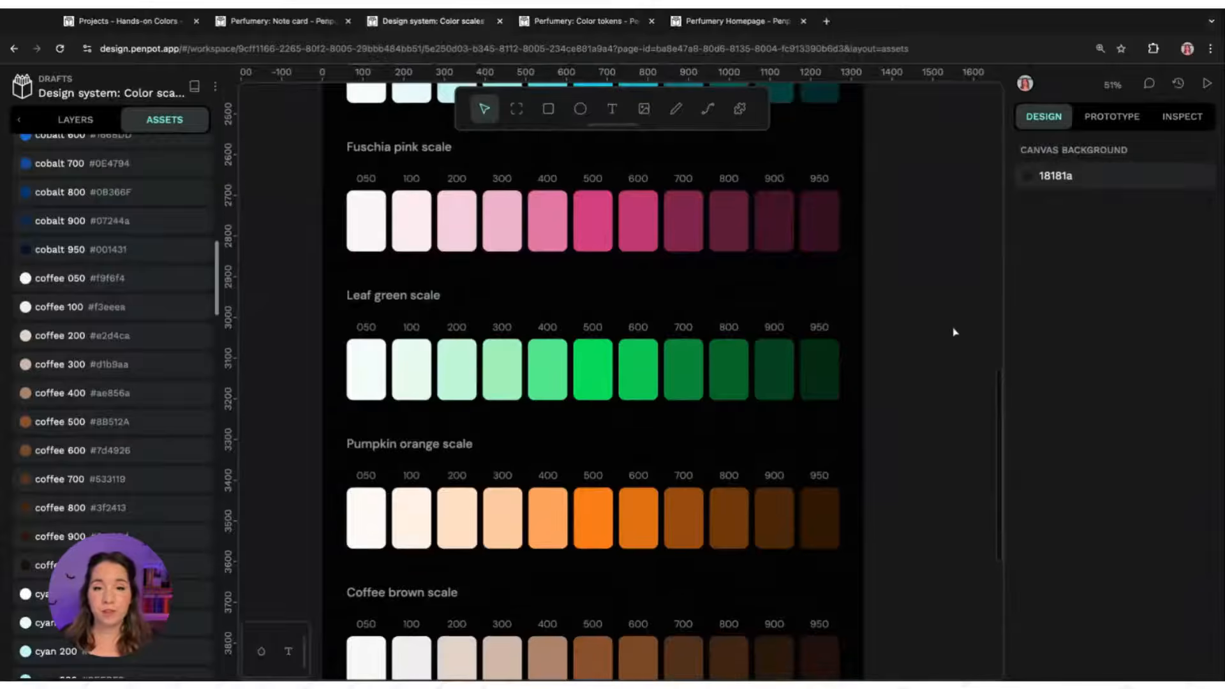
{"action": "scroll", "coordinate": [953, 331], "scroll_direction": "up", "scroll_amount": 1}
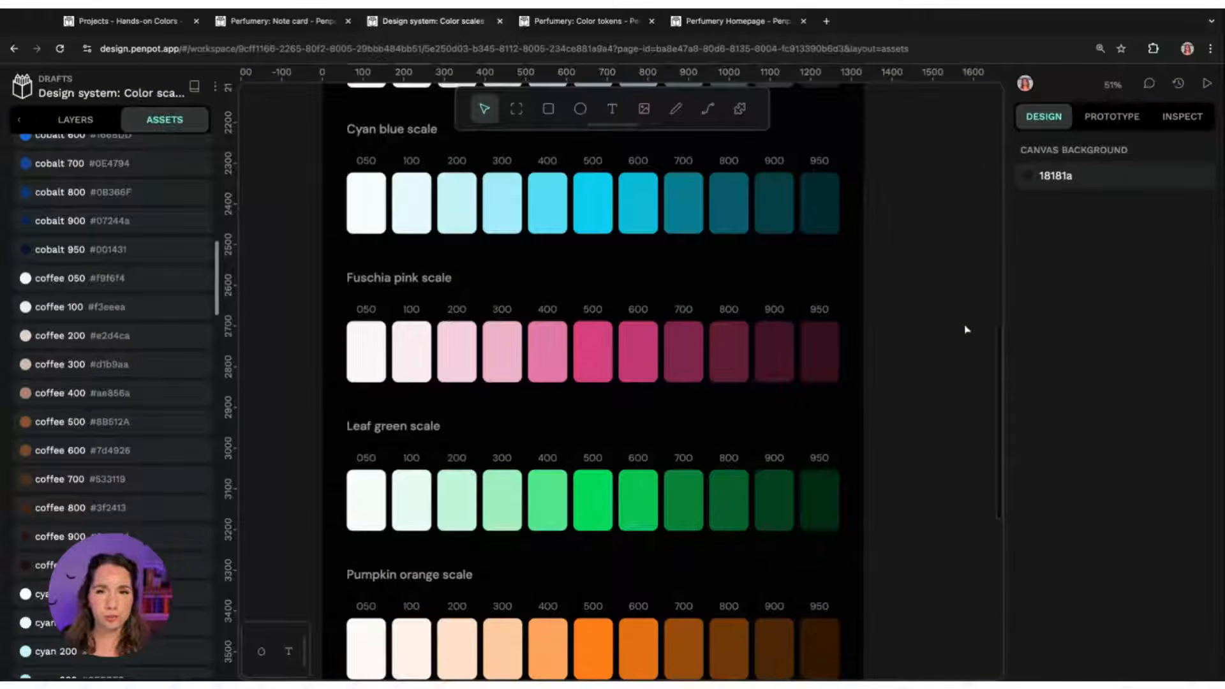
Switch to the Perfumery: Color tokens file and zoom in on its light mode token board
{"action": "left_click", "coordinate": [727, 30]}
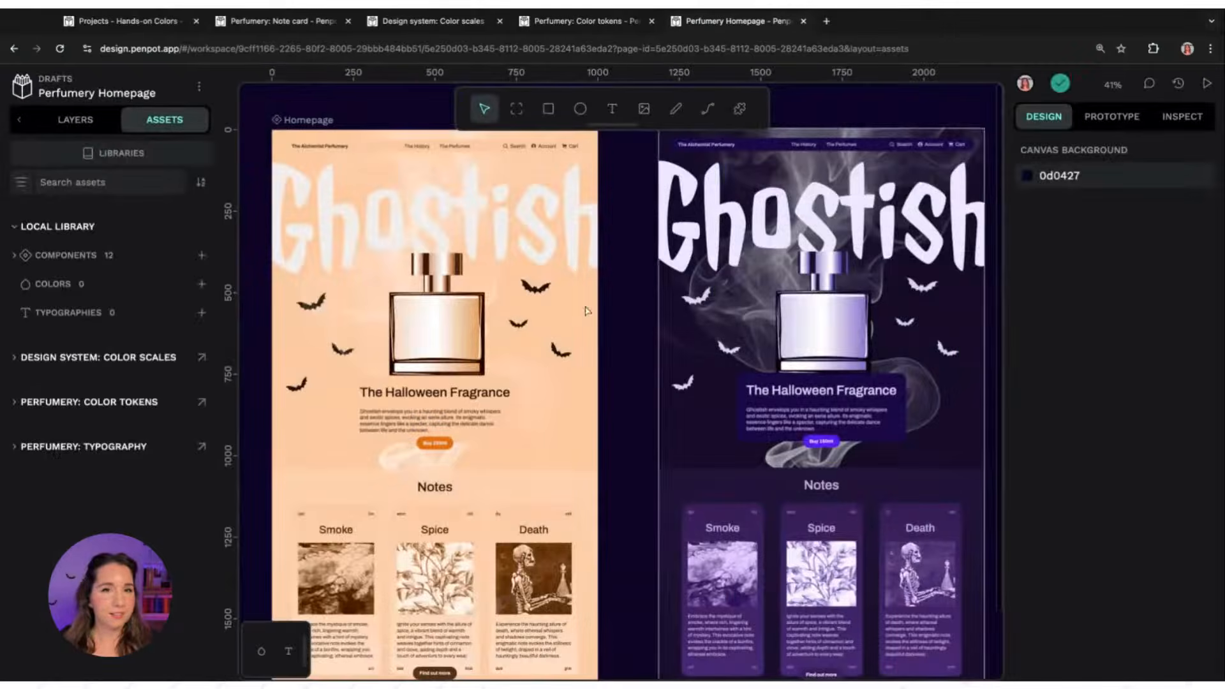
{"action": "left_click", "coordinate": [580, 25]}
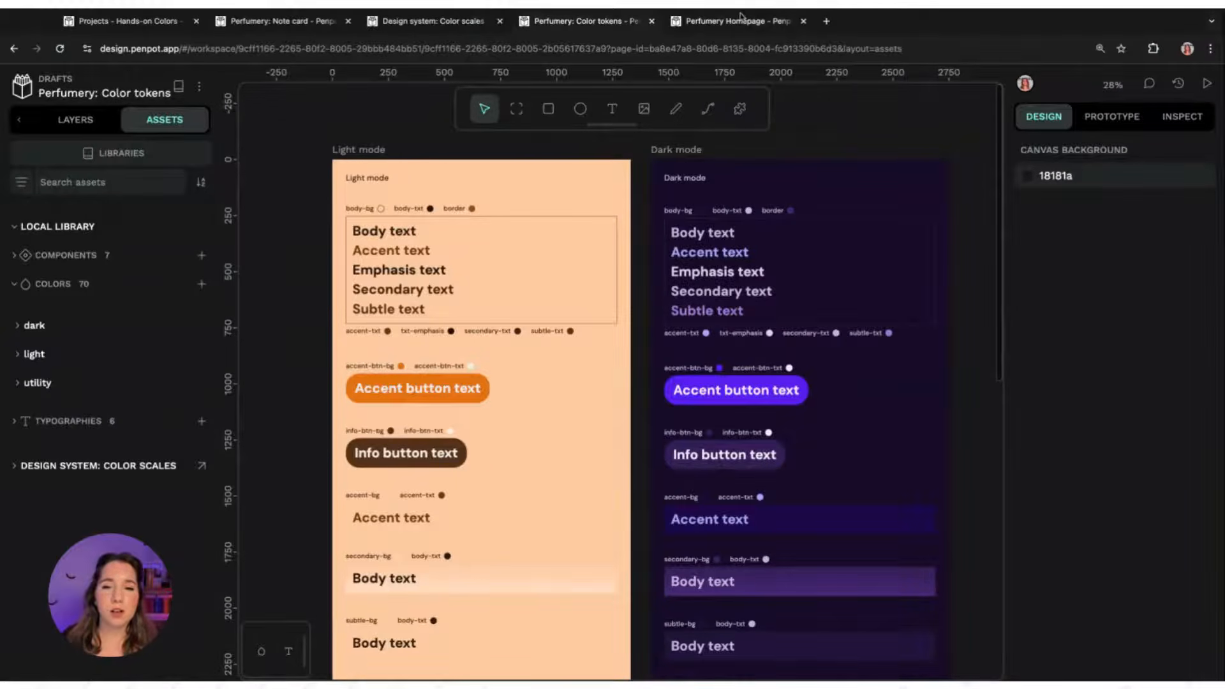
{"action": "left_click", "coordinate": [740, 18]}
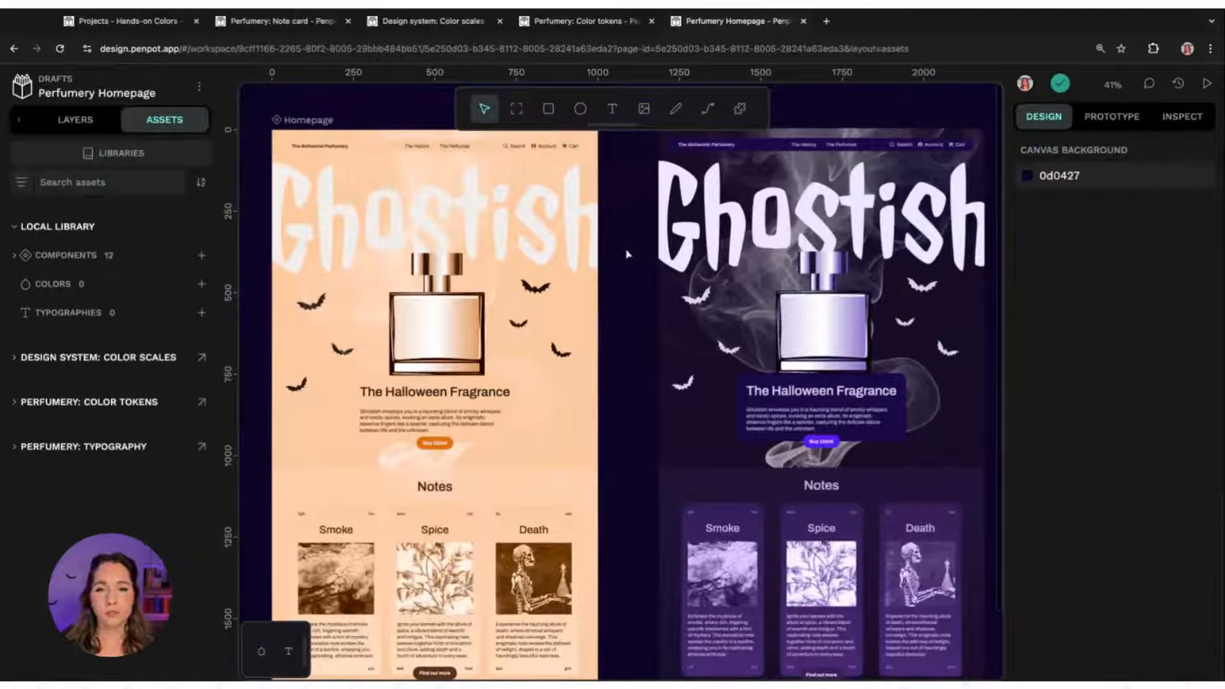
{"action": "left_click", "coordinate": [593, 28]}
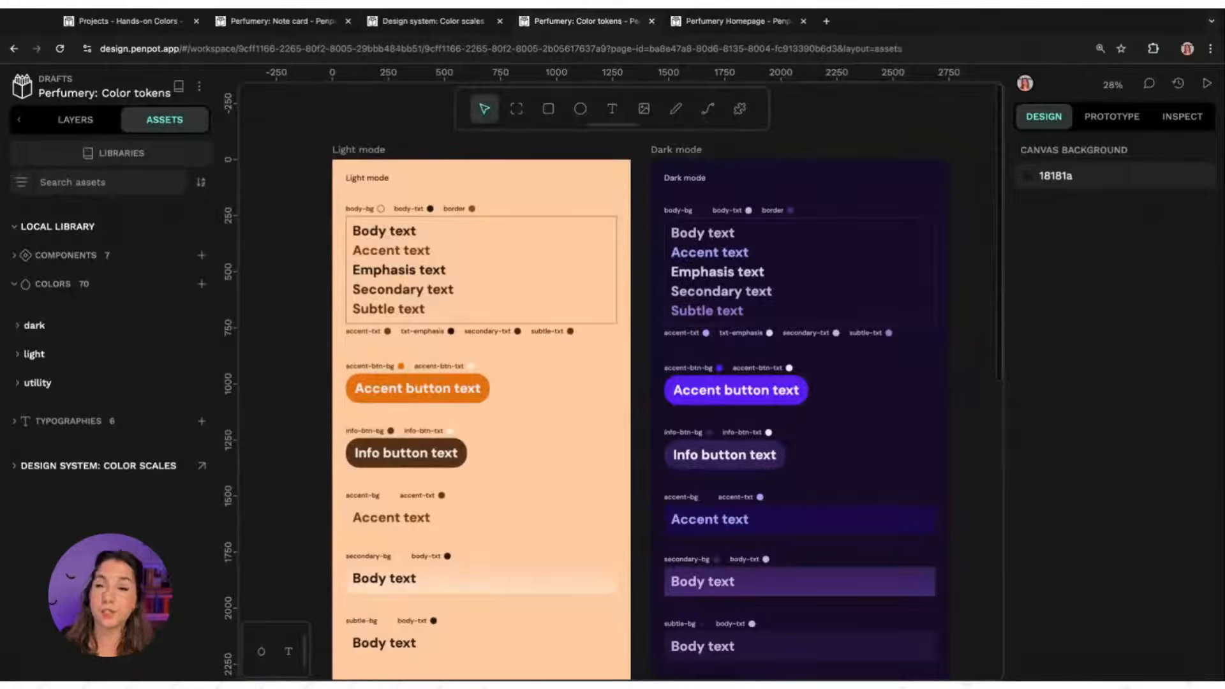
{"action": "scroll", "coordinate": [842, 139], "scroll_direction": "up", "scroll_amount": 3}
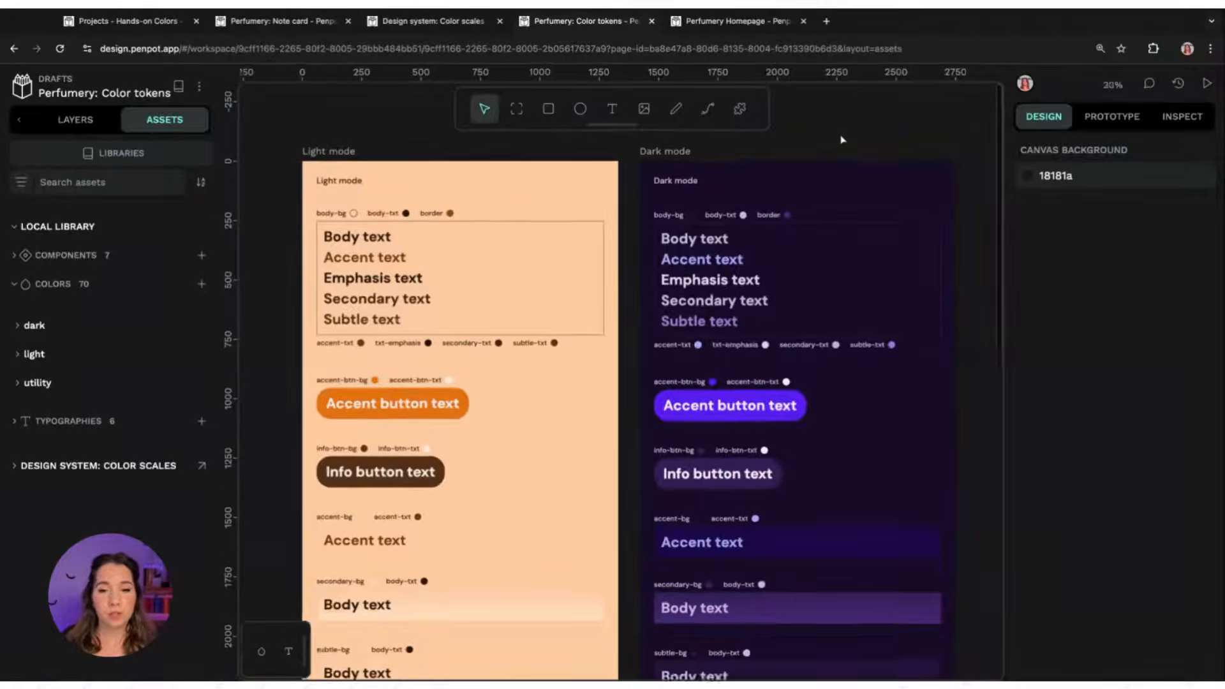
{"action": "key", "text": "space"}
{"action": "left_click_drag", "start_coordinate": [352, 133], "coordinate": [460, 142]}
{"action": "scroll", "coordinate": [418, 164], "scroll_direction": "up", "scroll_amount": 5}
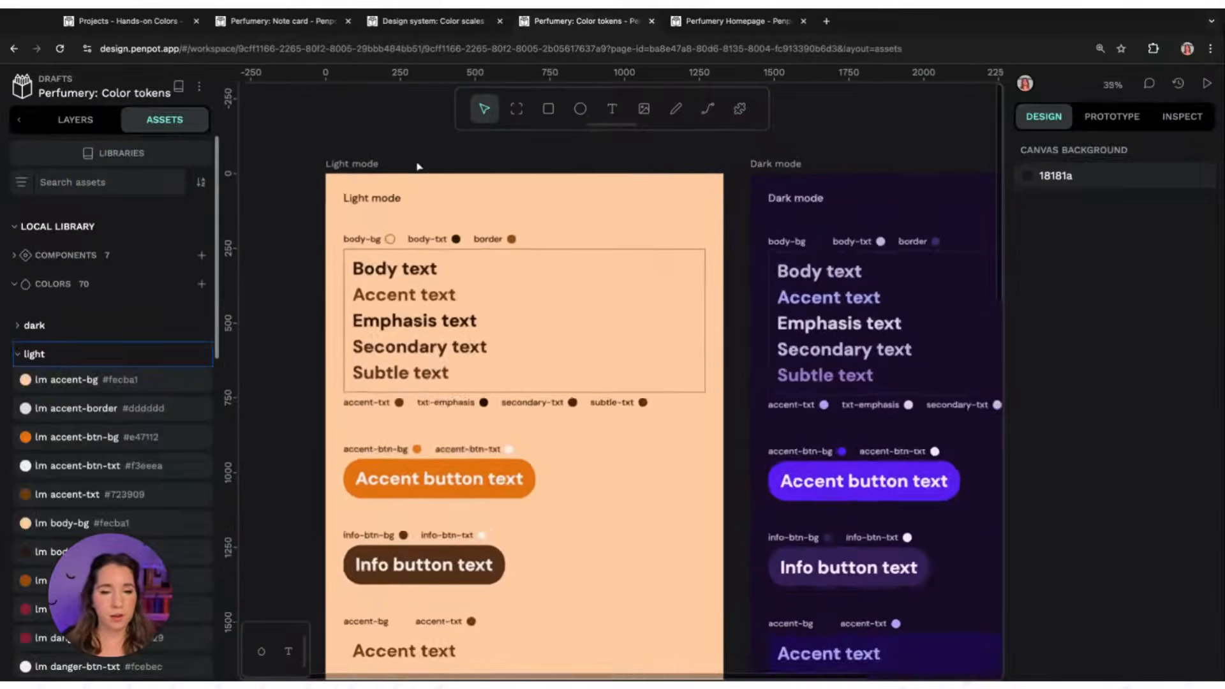
{"action": "key", "text": "space"}
{"action": "left_click_drag", "start_coordinate": [415, 179], "coordinate": [407, 147]}
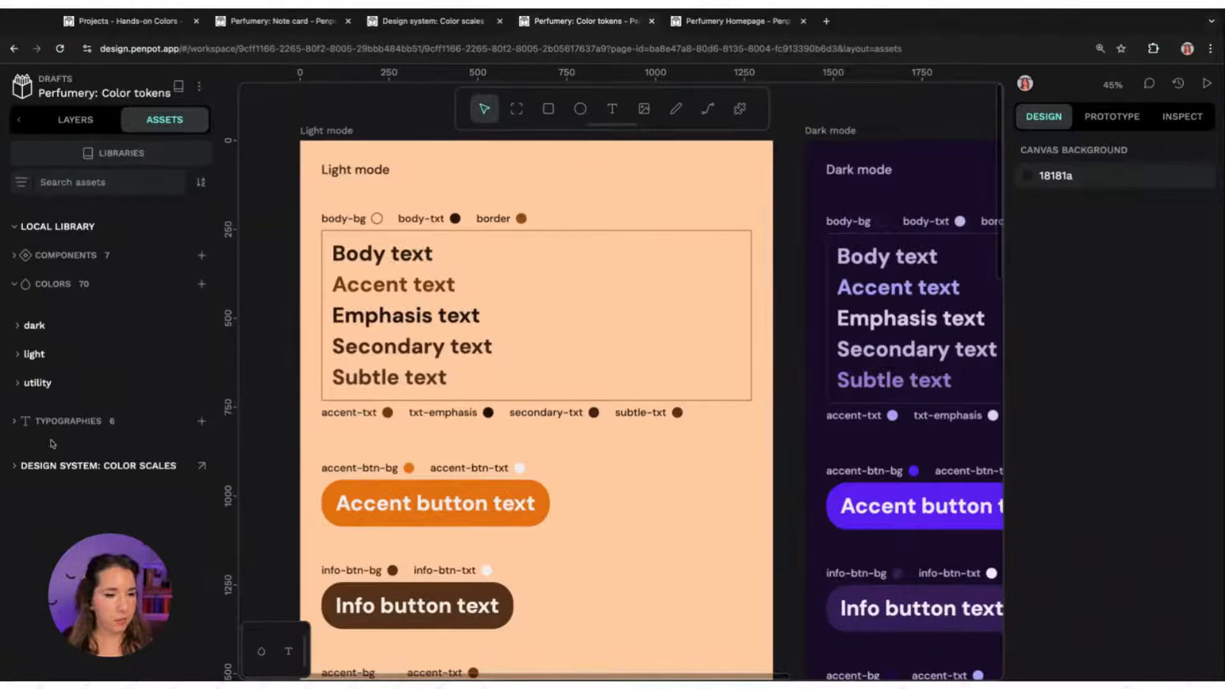
Expand the dark colour group in the local library and scroll through the dark and light token colours
{"action": "left_click", "coordinate": [41, 228]}
{"action": "left_click", "coordinate": [77, 230]}
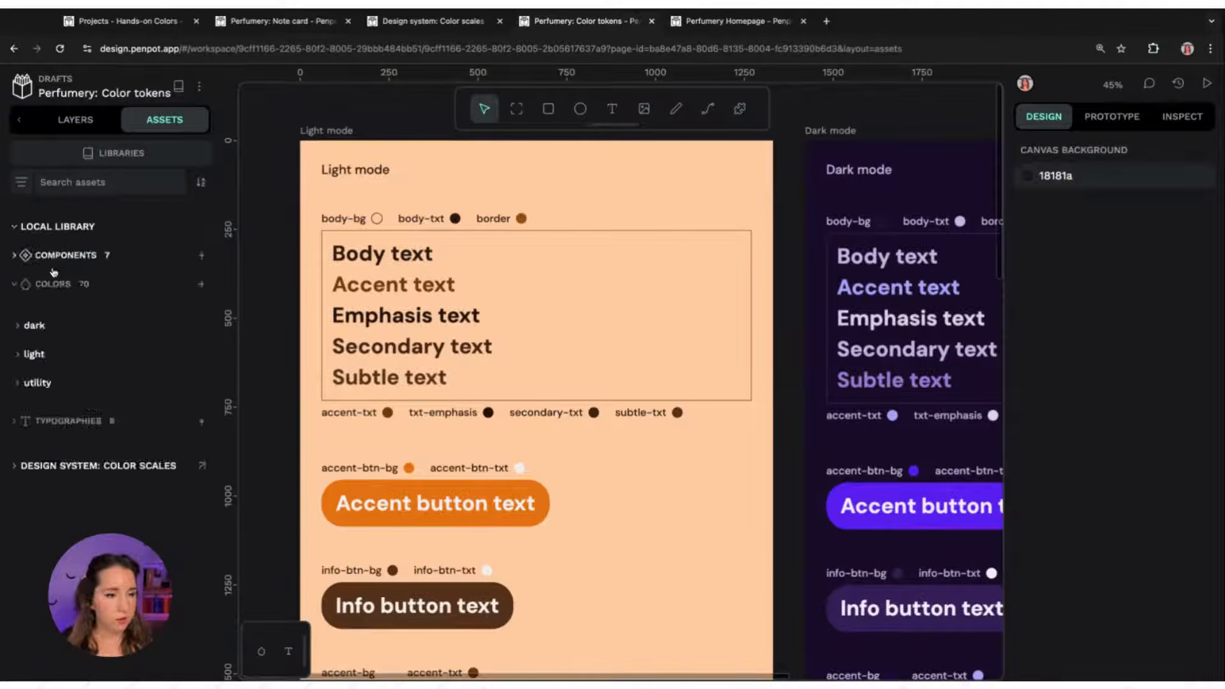
{"action": "left_click", "coordinate": [72, 327]}
{"action": "scroll", "coordinate": [72, 328], "scroll_direction": "down", "scroll_amount": 2}
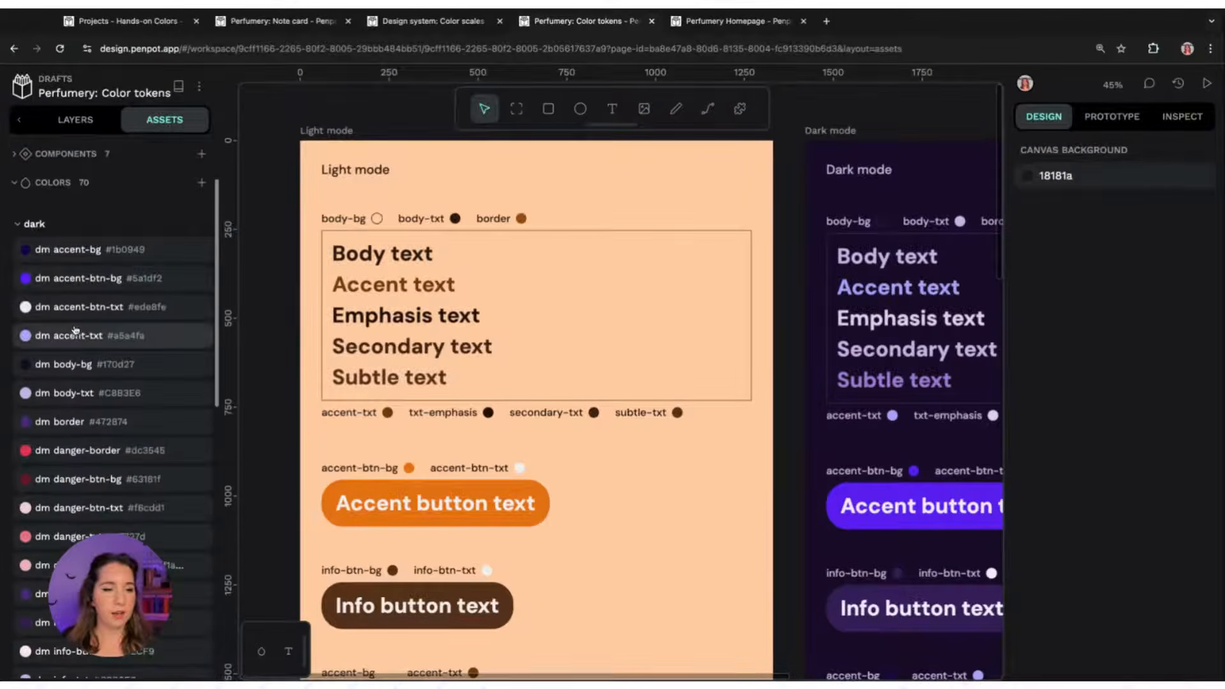
{"action": "scroll", "coordinate": [217, 227], "scroll_direction": "down", "scroll_amount": 3}
{"action": "scroll", "coordinate": [217, 228], "scroll_direction": "down", "scroll_amount": 5}
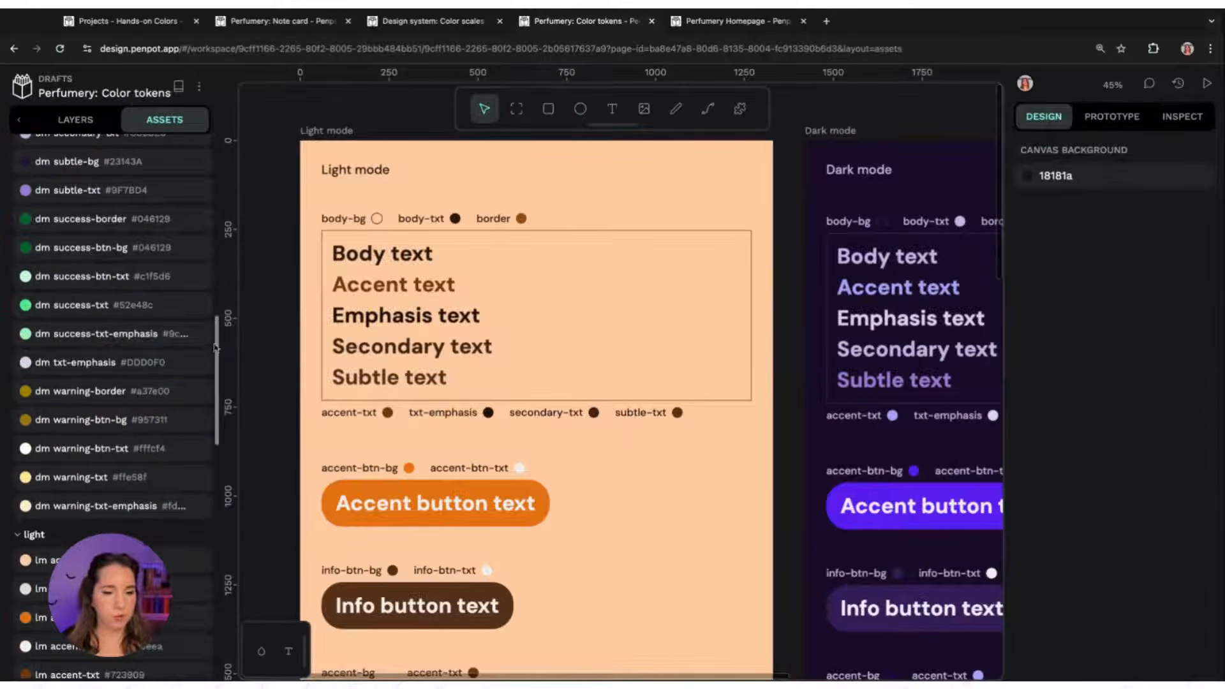
{"action": "scroll", "coordinate": [217, 348], "scroll_direction": "down", "scroll_amount": 5}
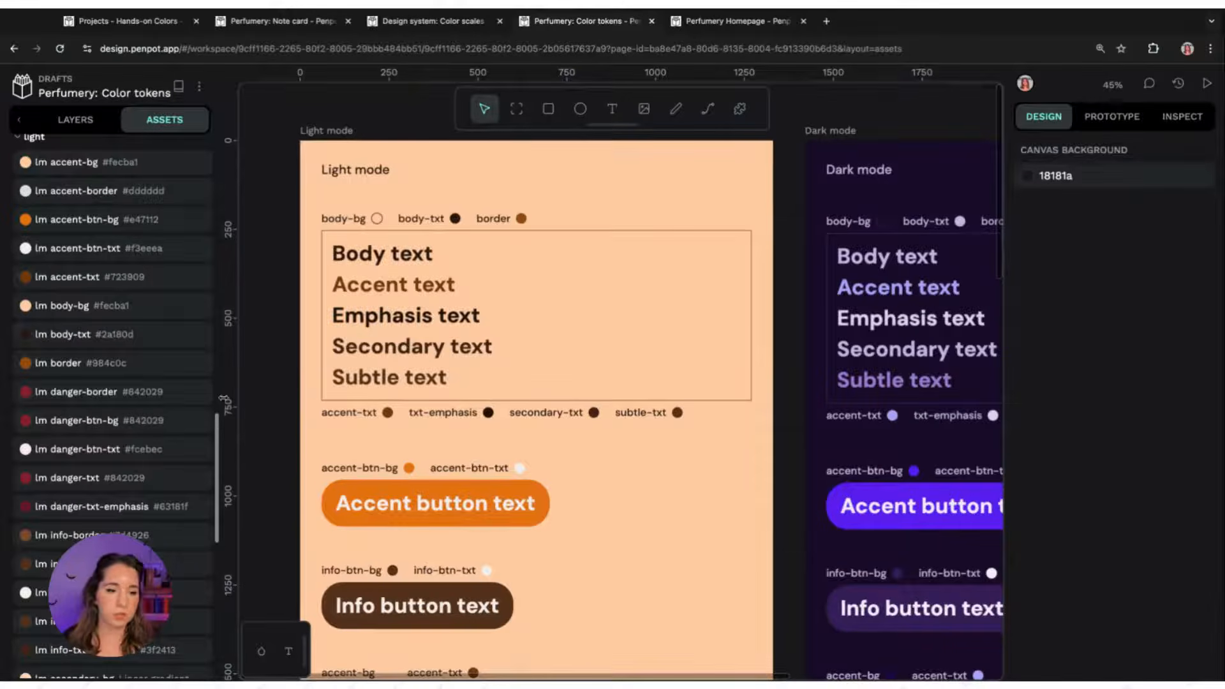
{"action": "scroll", "coordinate": [219, 434], "scroll_direction": "down", "scroll_amount": 1}
{"action": "scroll", "coordinate": [219, 434], "scroll_direction": "up", "scroll_amount": 15}
{"action": "scroll", "coordinate": [112, 382], "scroll_direction": "up", "scroll_amount": 3}
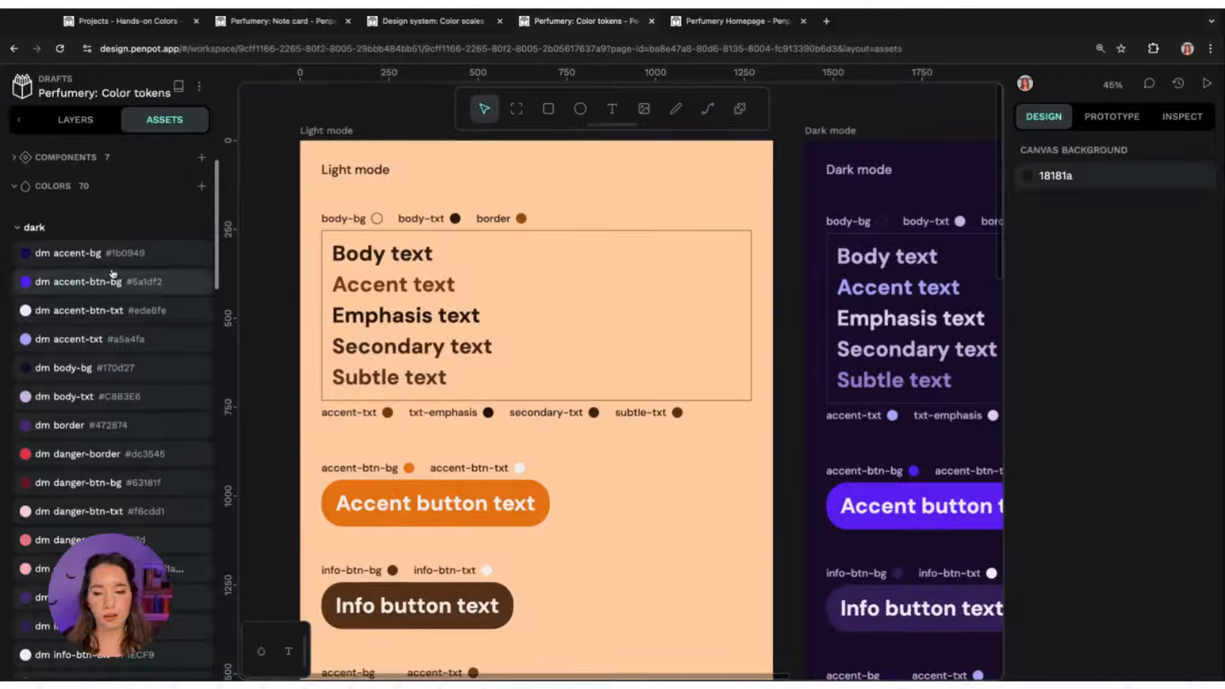
Open the colour palette, switch it to the File library colours and scroll through the tokens
{"action": "left_click", "coordinate": [262, 651]}
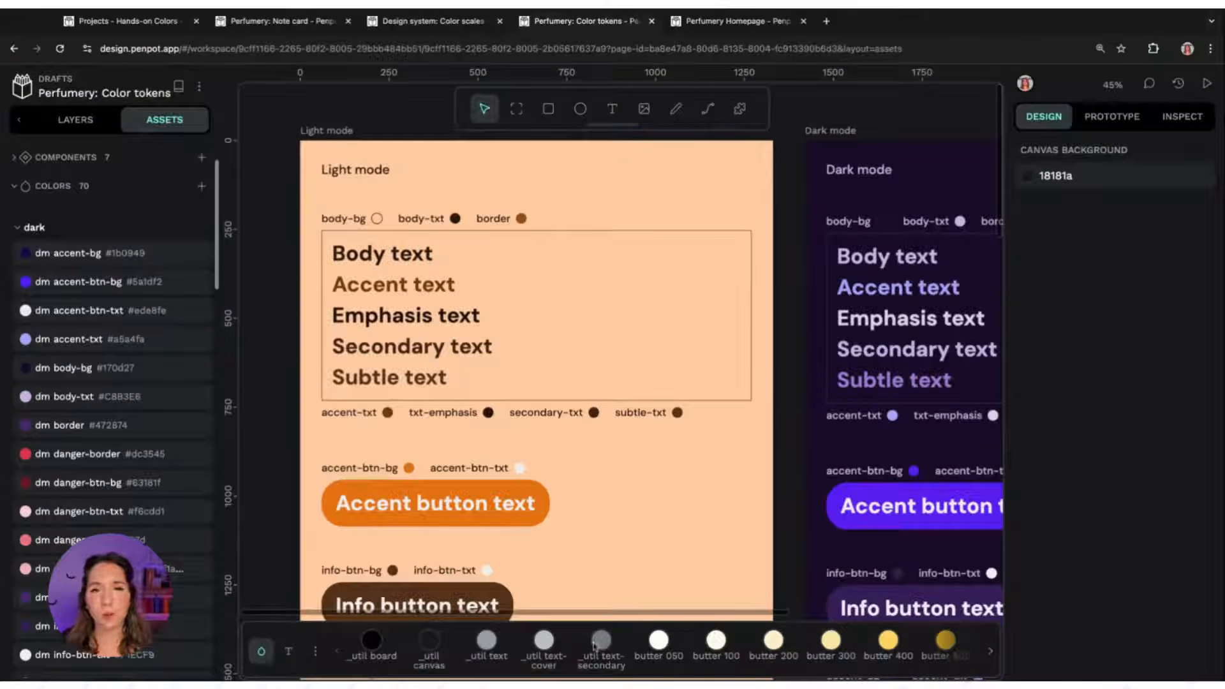
{"action": "scroll", "coordinate": [593, 646], "scroll_direction": "down", "scroll_amount": 2}
{"action": "left_click", "coordinate": [315, 651]}
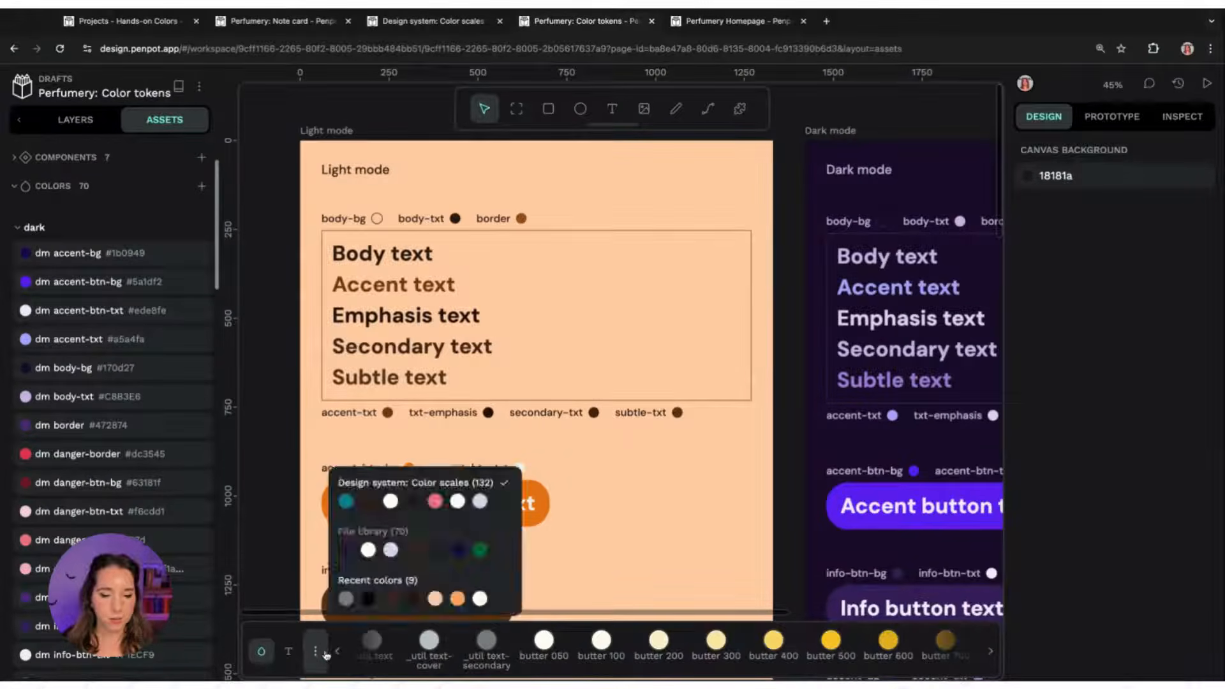
{"action": "left_click", "coordinate": [444, 541]}
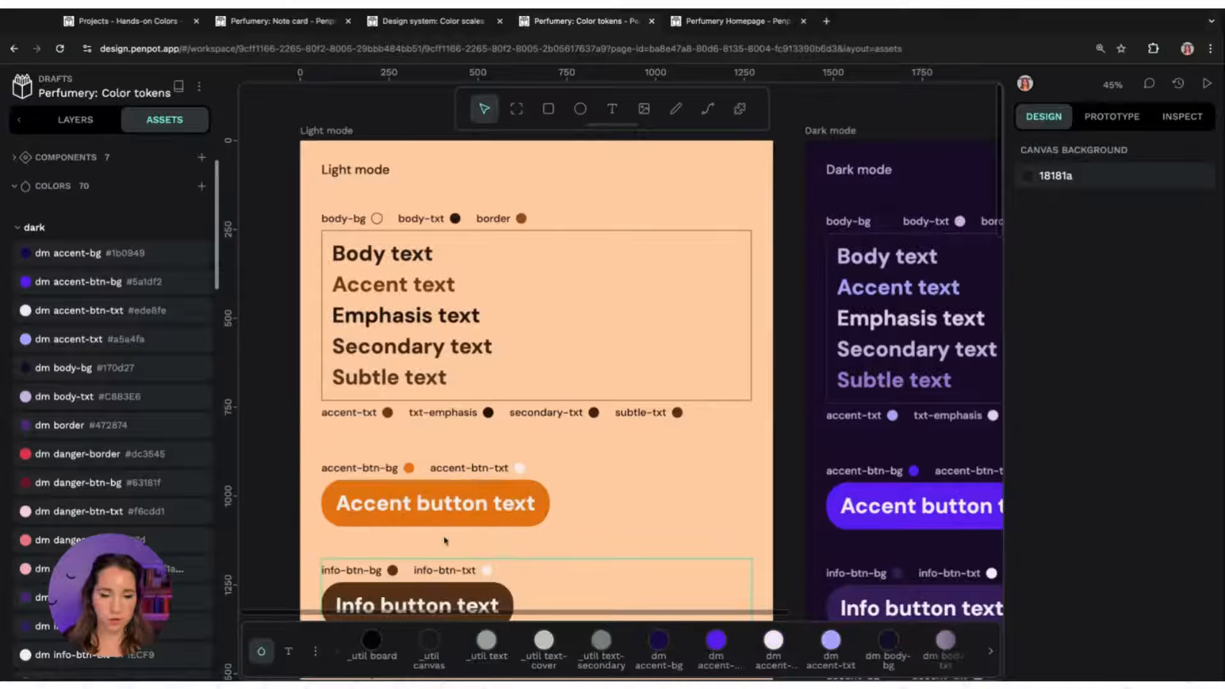
{"action": "scroll", "coordinate": [680, 657], "scroll_direction": "down", "scroll_amount": 7}
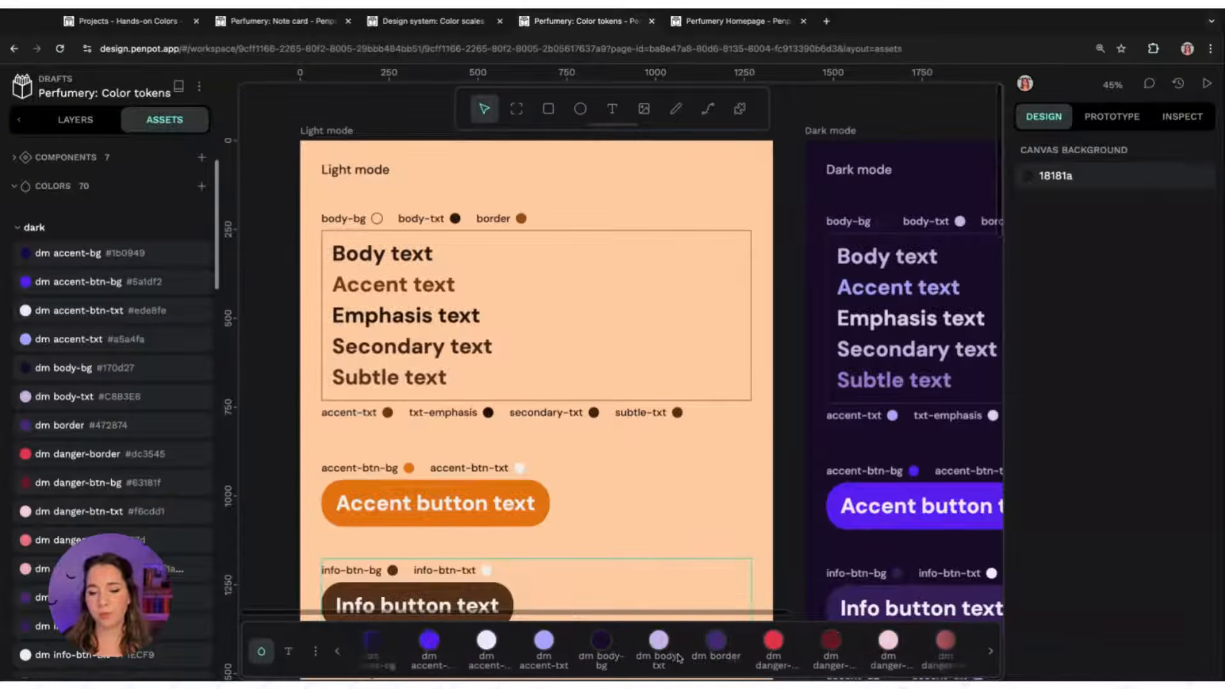
{"action": "scroll", "coordinate": [679, 659], "scroll_direction": "down", "scroll_amount": 15}
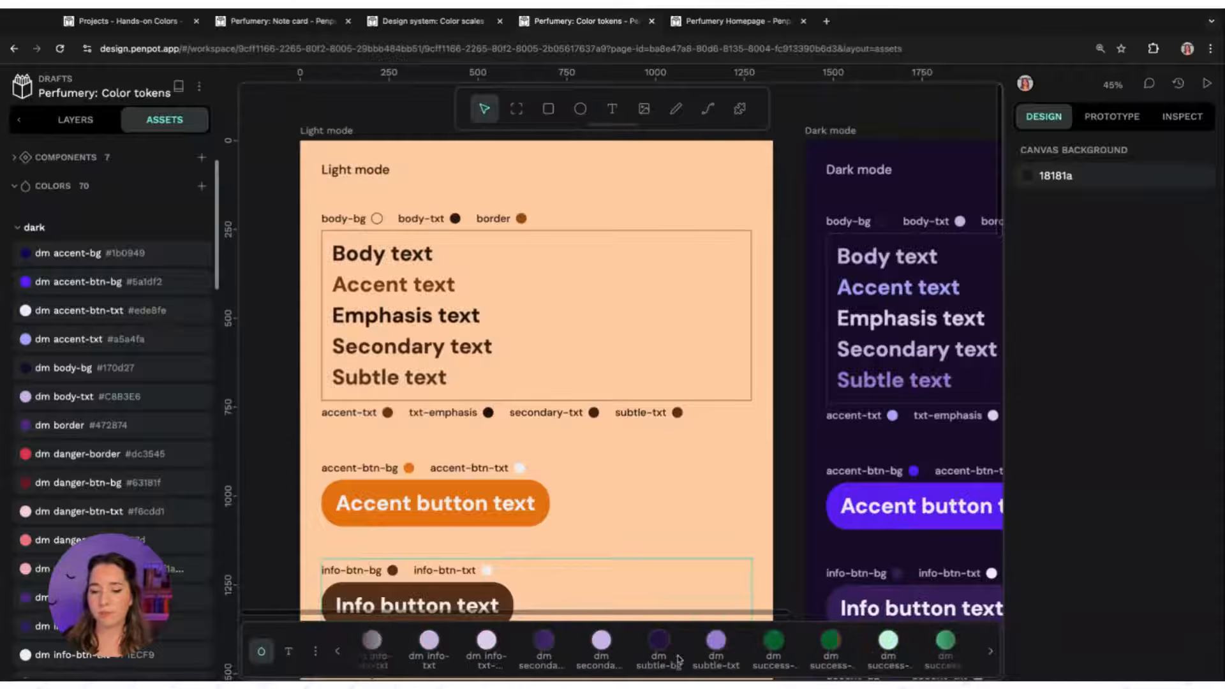
{"action": "scroll", "coordinate": [680, 659], "scroll_direction": "down", "scroll_amount": 15}
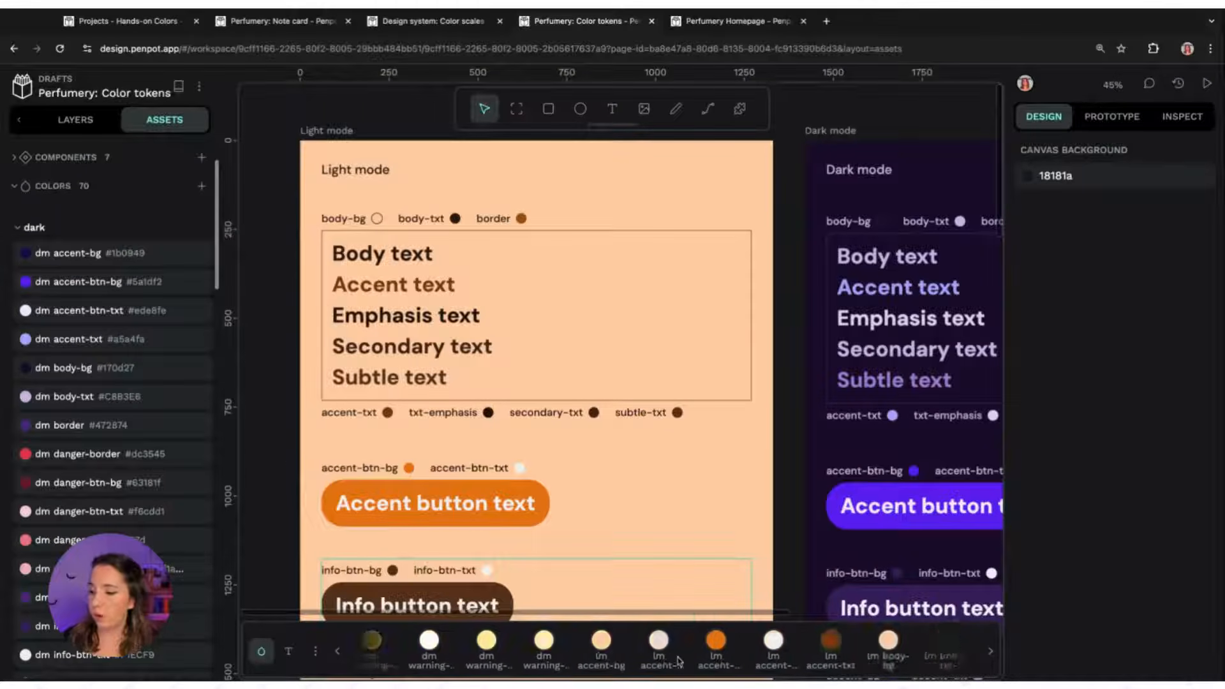
{"action": "scroll", "coordinate": [679, 661], "scroll_direction": "down", "scroll_amount": 10}
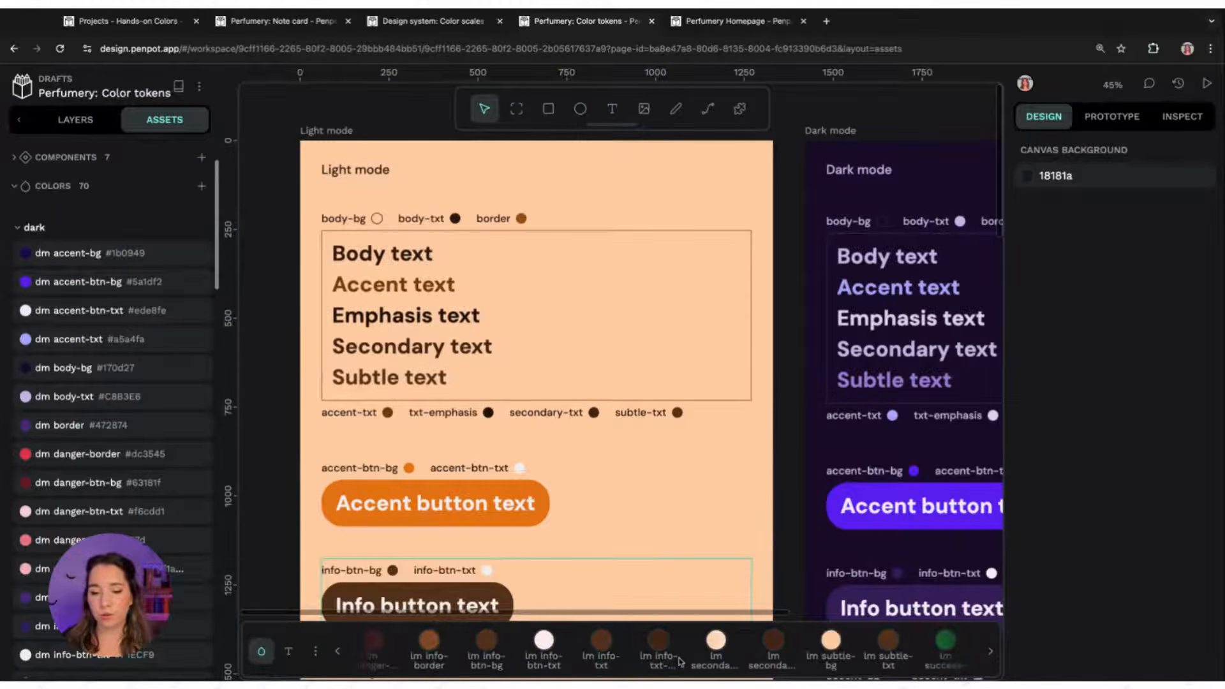
{"action": "scroll", "coordinate": [679, 661], "scroll_direction": "down", "scroll_amount": 2}
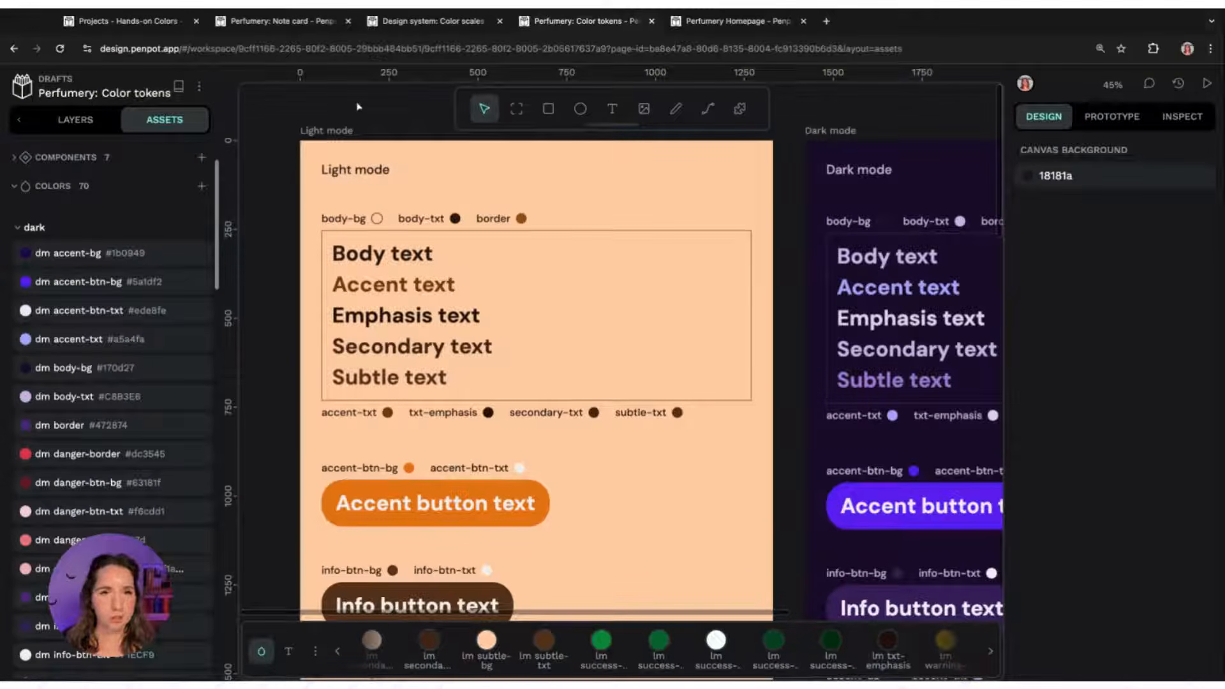
Open the Libraries dialog to review the file's connected and shared libraries, then close it
{"action": "scroll", "coordinate": [97, 147], "scroll_direction": "up", "scroll_amount": 2}
{"action": "scroll", "coordinate": [110, 139], "scroll_direction": "up", "scroll_amount": 2}
{"action": "left_click", "coordinate": [112, 153]}
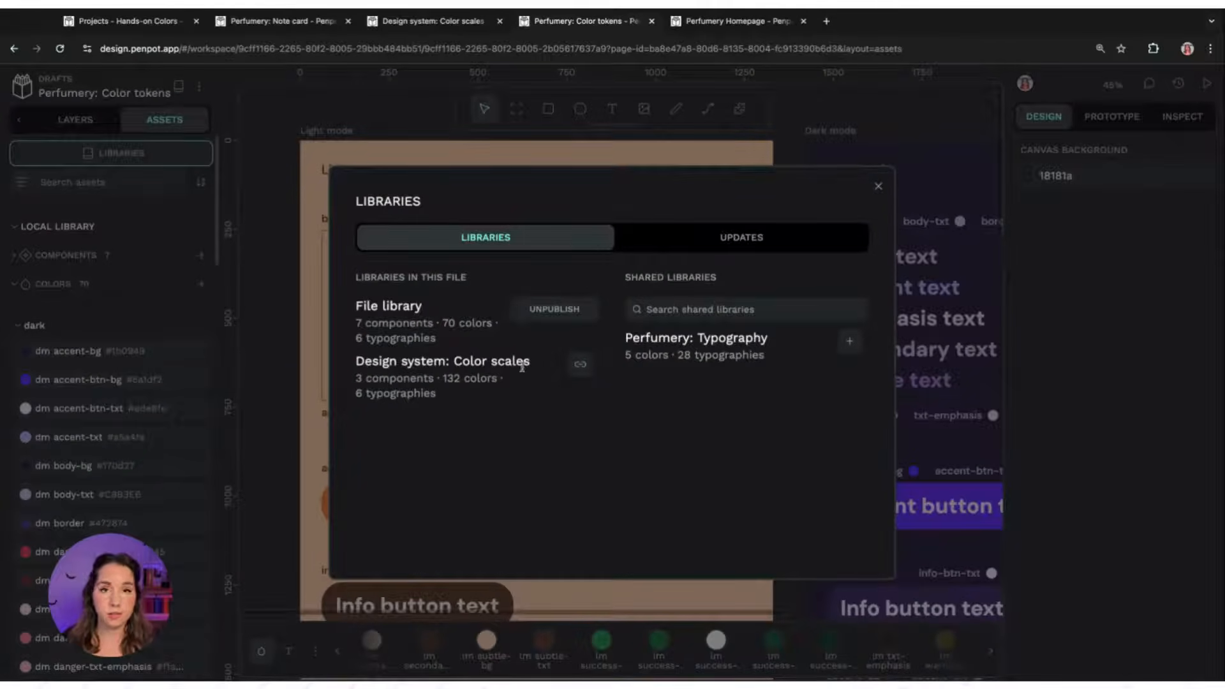
{"action": "left_click", "coordinate": [878, 187]}
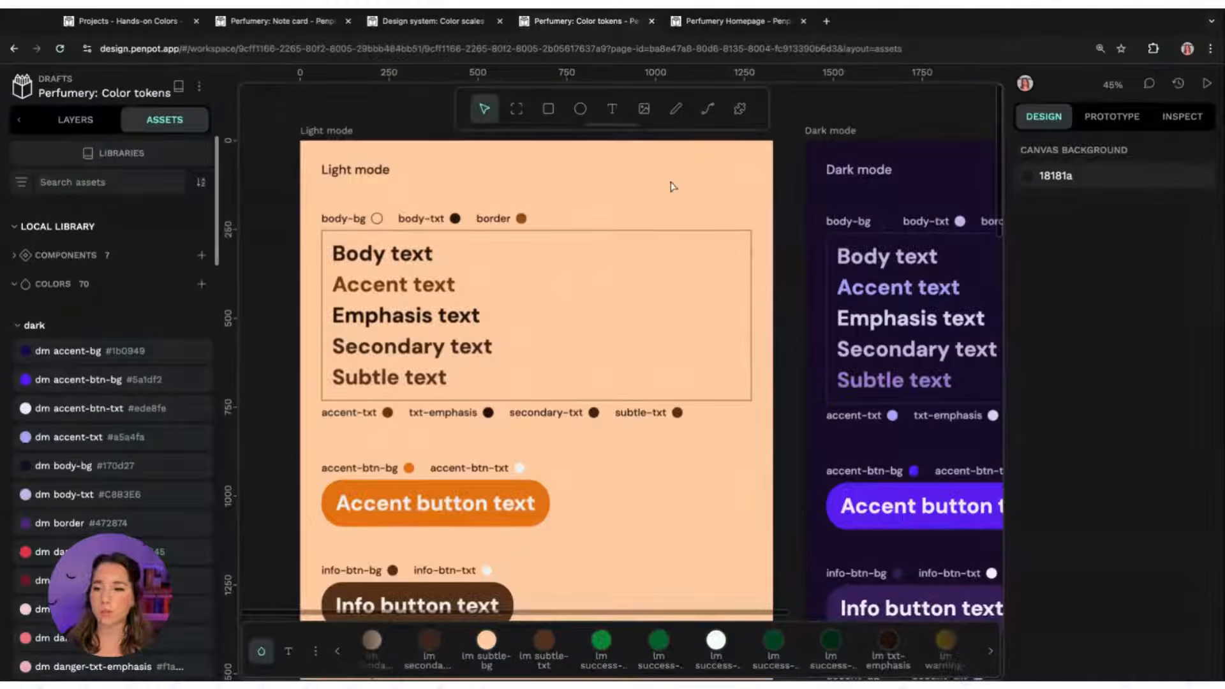
Expand and collapse the dark and light colour groups to review the local library's colour tokens
{"action": "scroll", "coordinate": [783, 348], "scroll_direction": "down", "scroll_amount": 1}
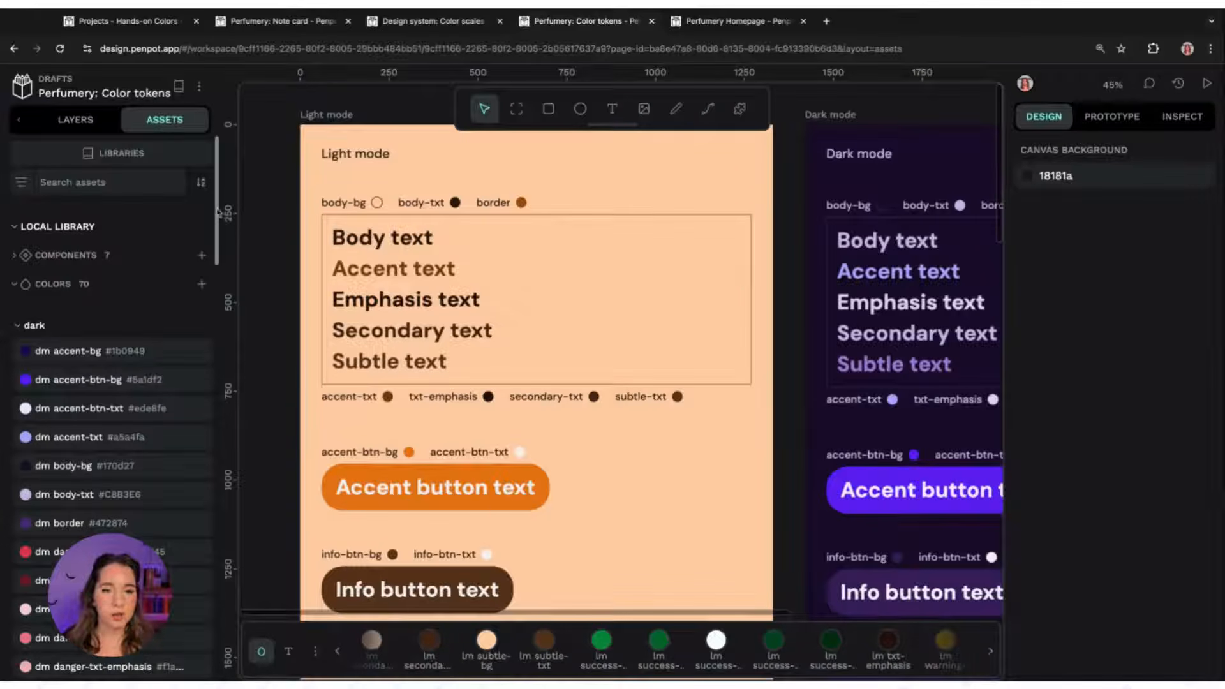
{"action": "scroll", "coordinate": [160, 268], "scroll_direction": "down", "scroll_amount": 4}
{"action": "right_click", "coordinate": [130, 235]}
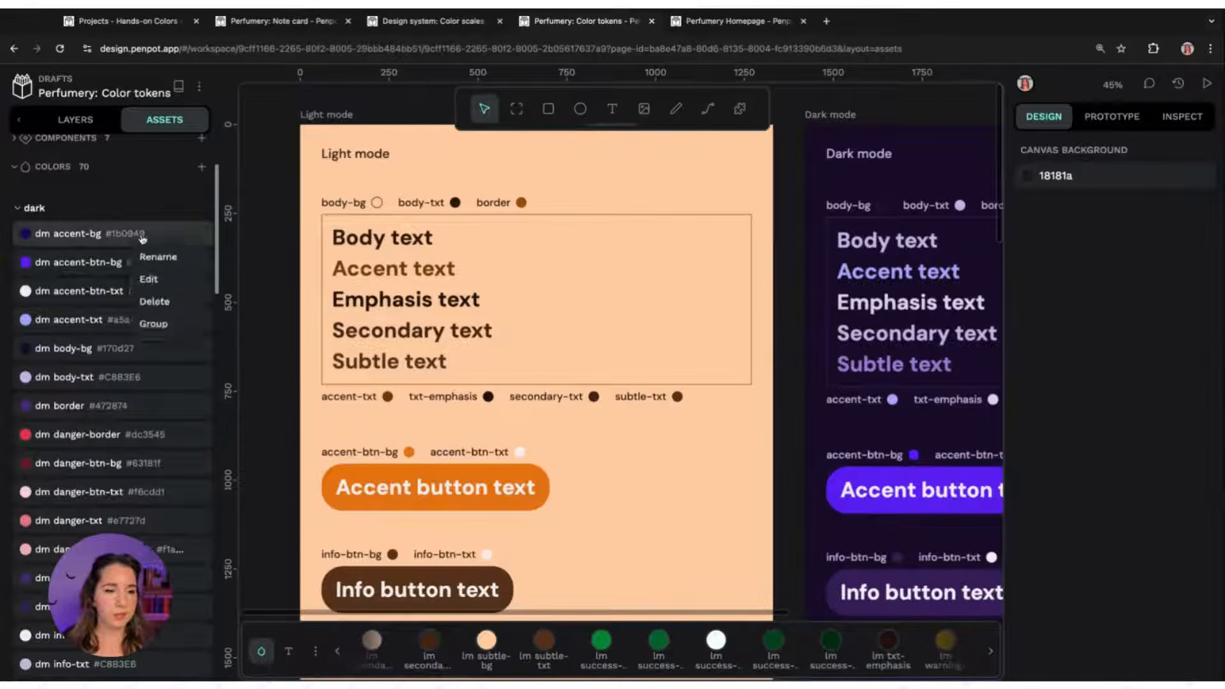
{"action": "left_click", "coordinate": [150, 205]}
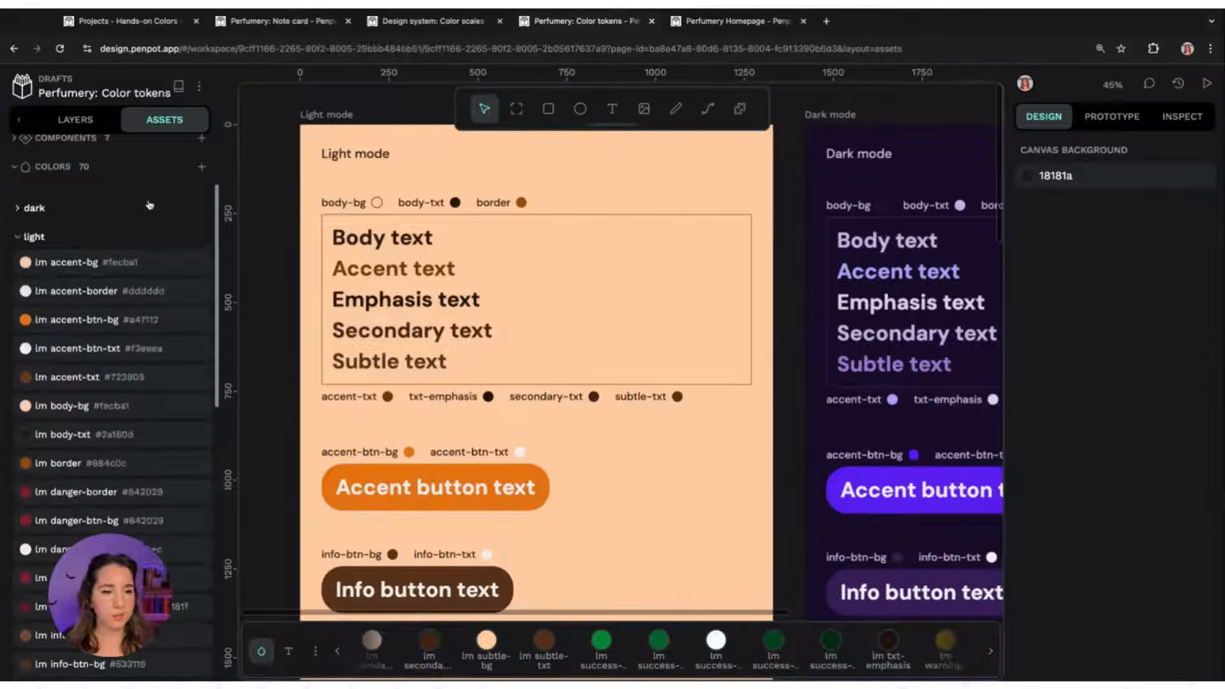
{"action": "left_click", "coordinate": [39, 210]}
{"action": "left_click", "coordinate": [361, 120]}
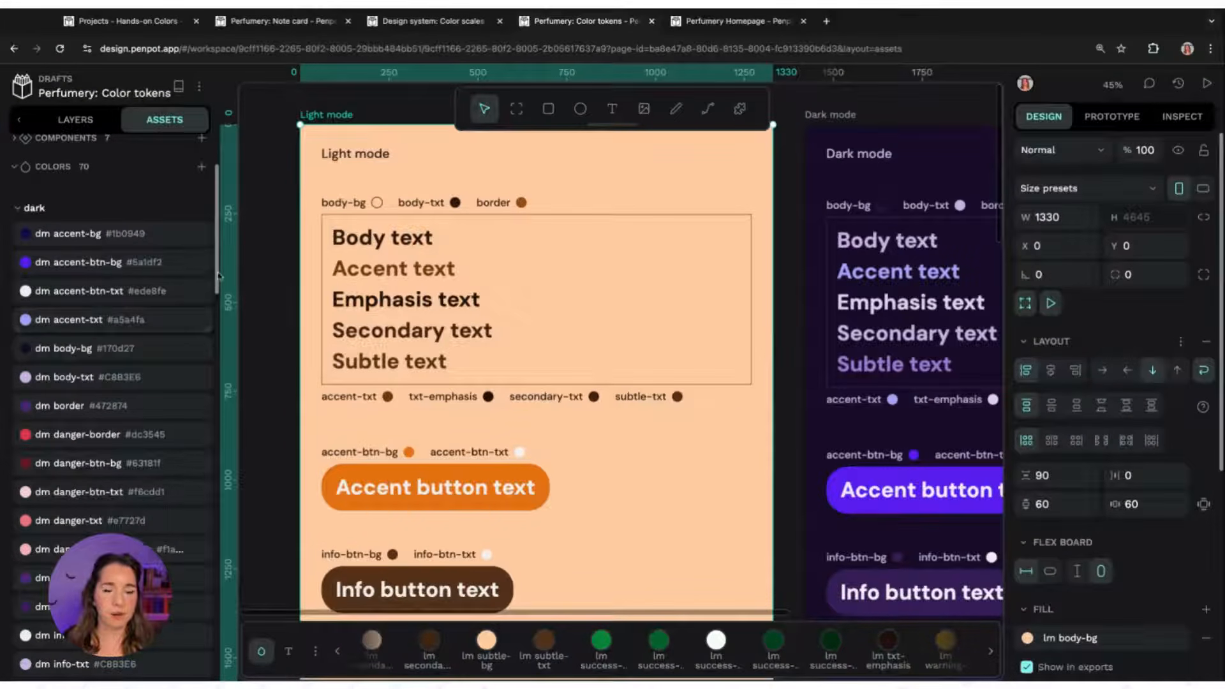
{"action": "scroll", "coordinate": [218, 276], "scroll_direction": "up", "scroll_amount": 2}
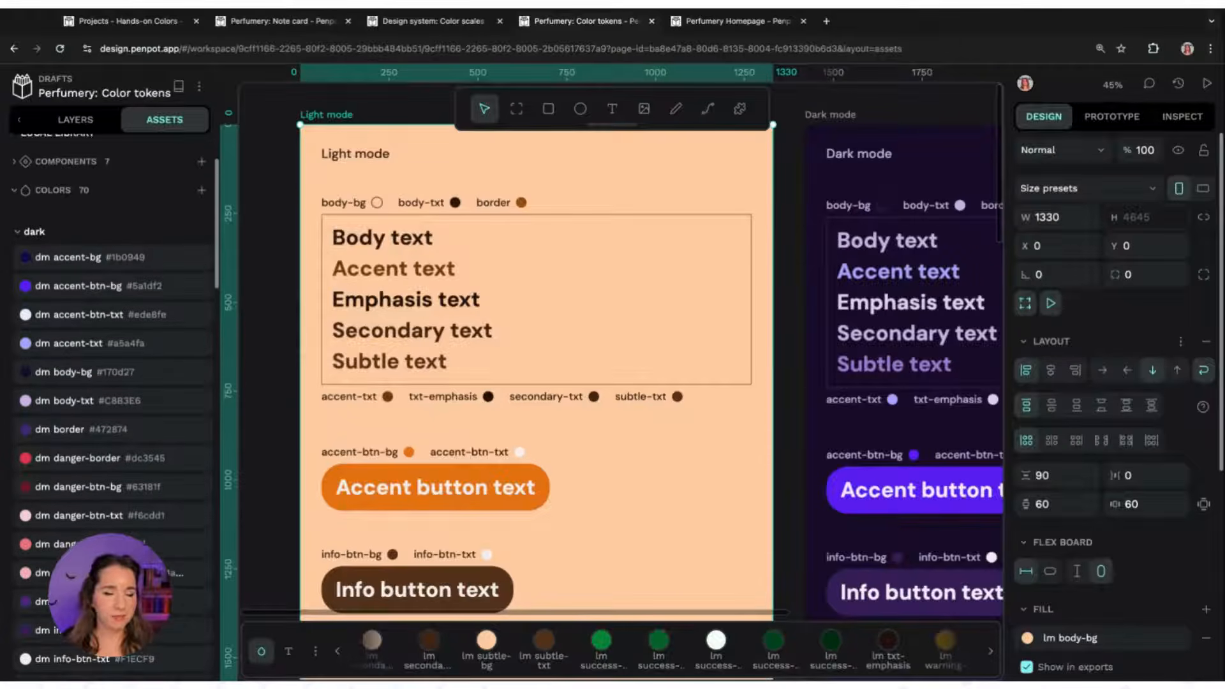
{"action": "scroll", "coordinate": [26, 326], "scroll_direction": "down", "scroll_amount": 3}
{"action": "scroll", "coordinate": [26, 327], "scroll_direction": "up", "scroll_amount": 6}
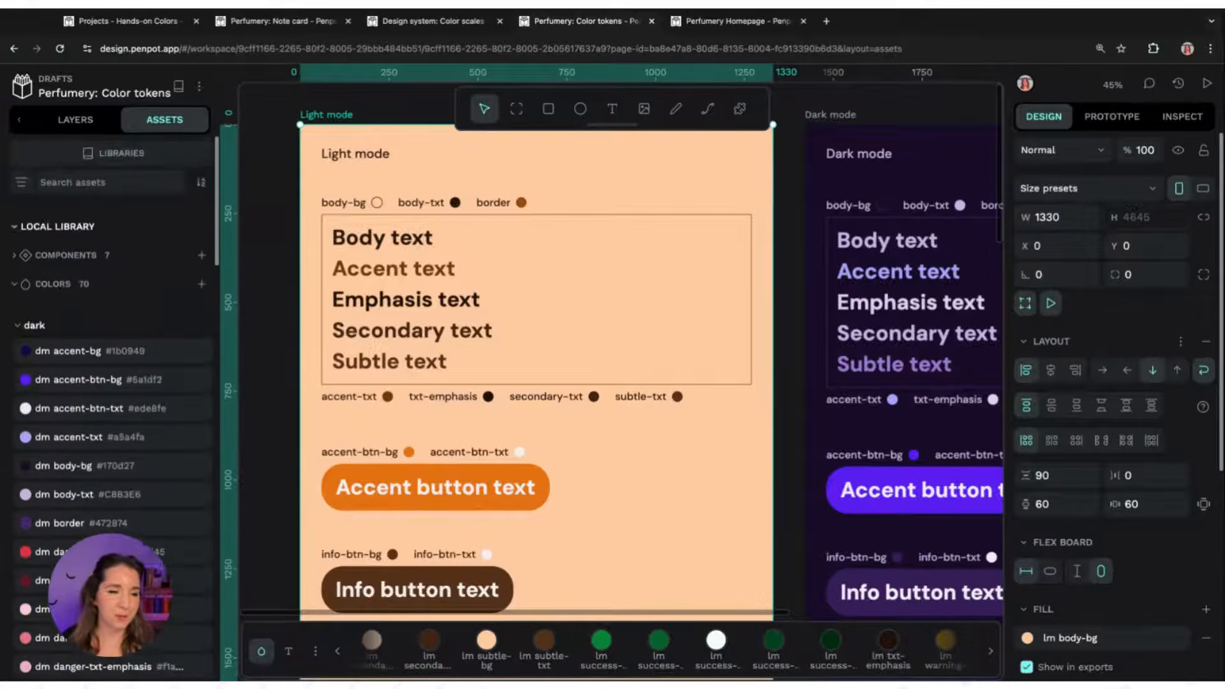
{"action": "left_click", "coordinate": [26, 327]}
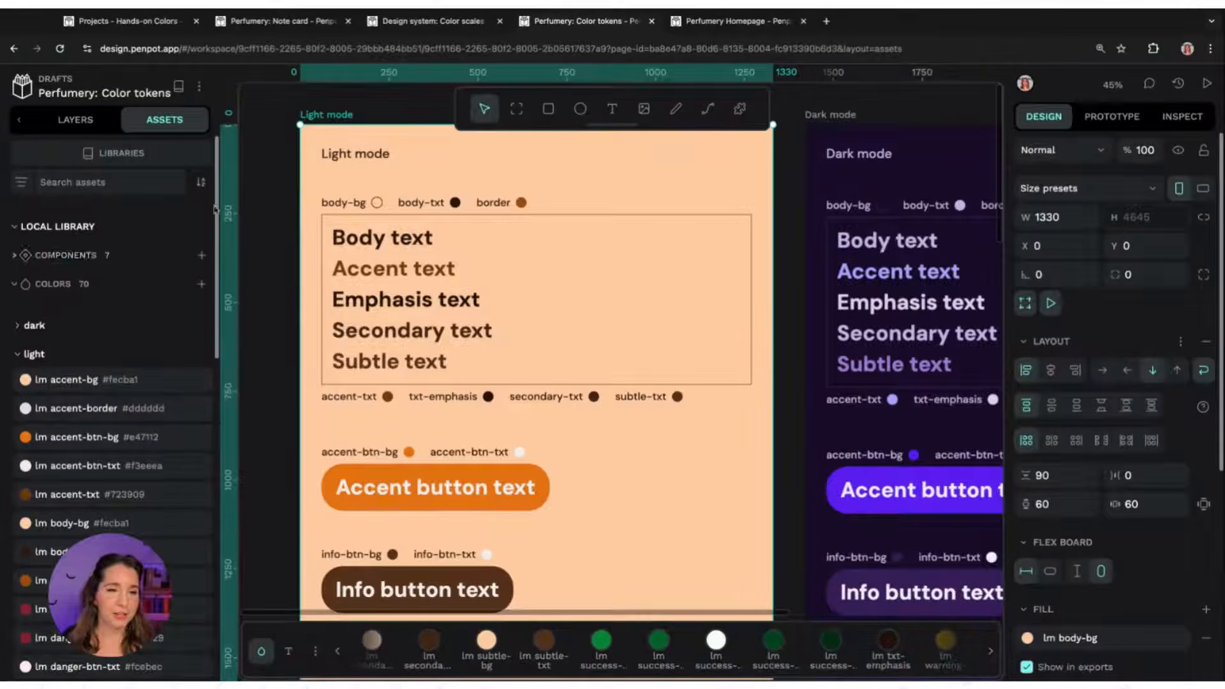
{"action": "scroll", "coordinate": [164, 387], "scroll_direction": "down", "scroll_amount": 1}
{"action": "scroll", "coordinate": [157, 492], "scroll_direction": "down", "scroll_amount": 2}
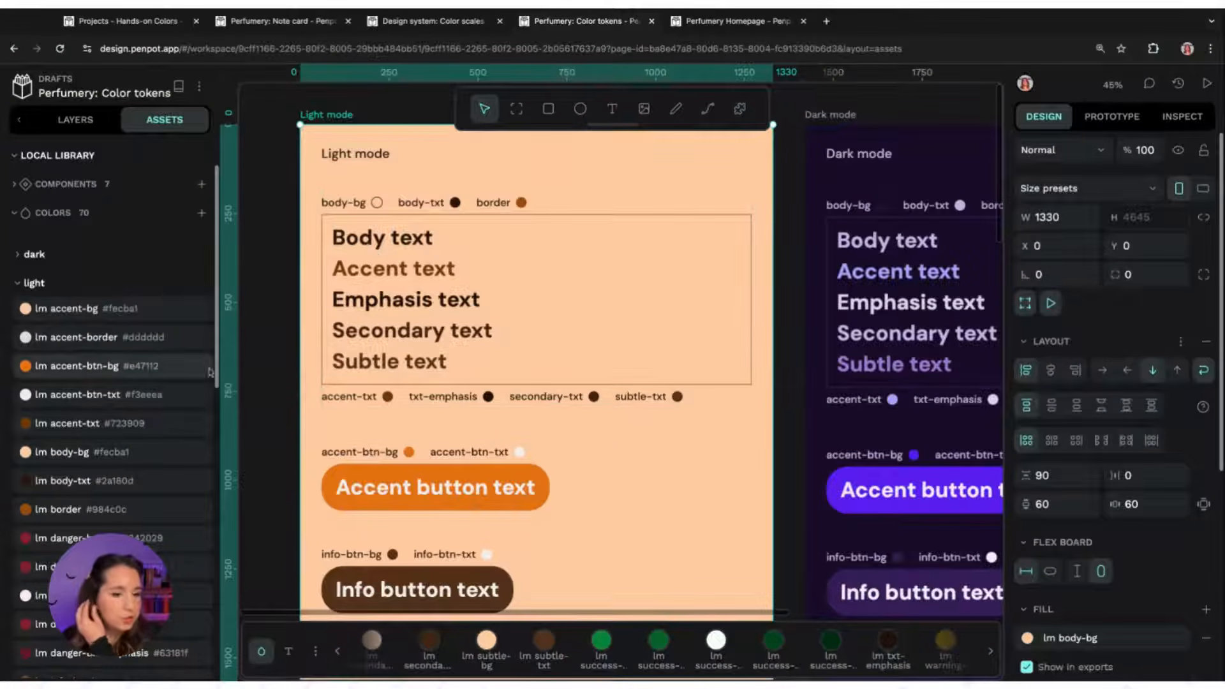
Edit the lm body-bg colour token, picking a Design system: Color scales swatch to set it to #fea55b
{"action": "right_click", "coordinate": [77, 457]}
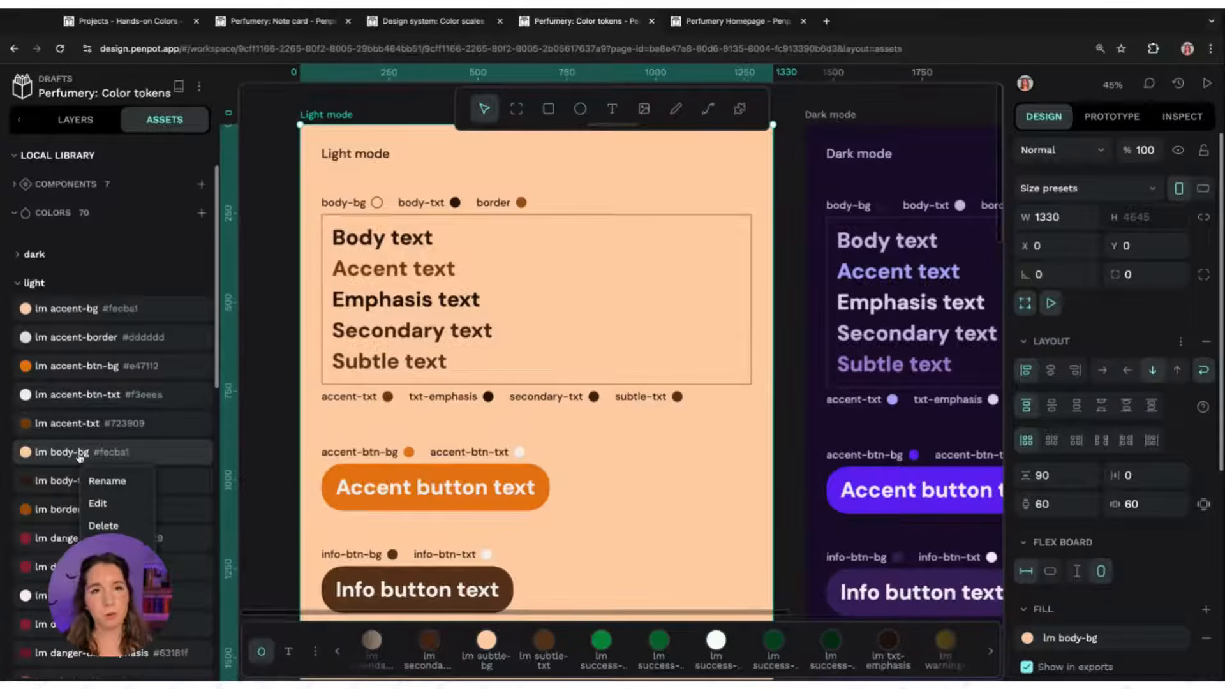
{"action": "left_click", "coordinate": [102, 502]}
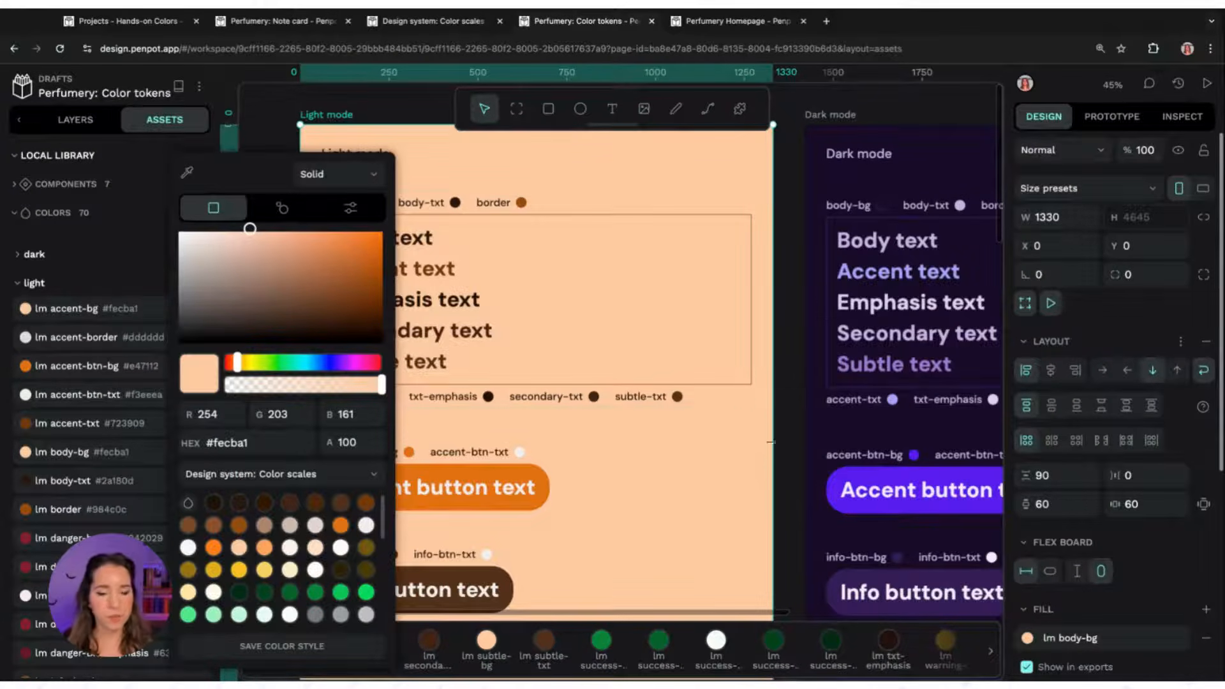
{"action": "left_click", "coordinate": [334, 482]}
{"action": "left_click", "coordinate": [332, 480]}
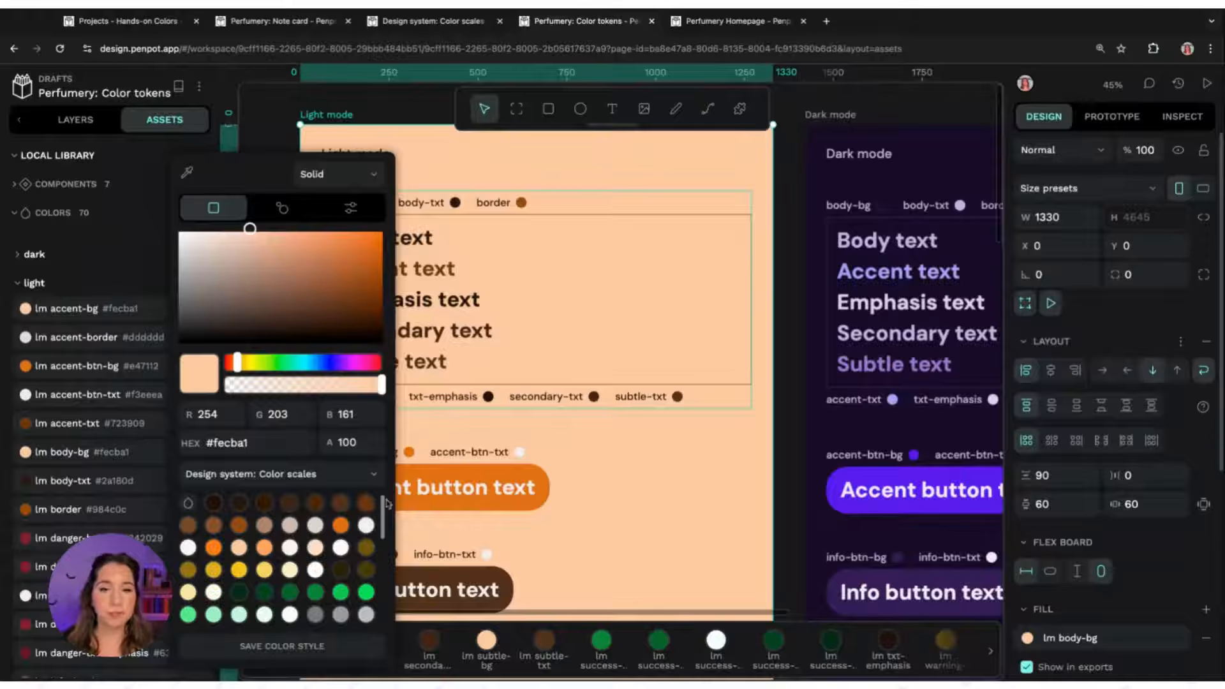
{"action": "left_click", "coordinate": [444, 21]}
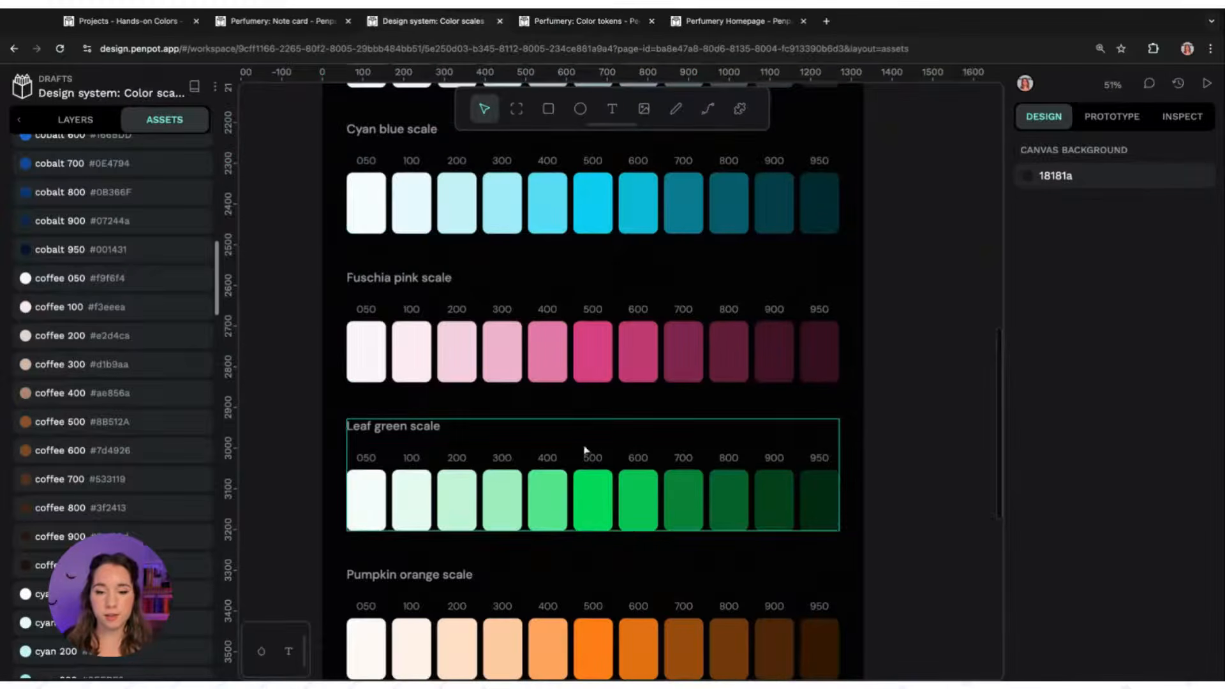
{"action": "key", "text": "ctrl+Tab"}
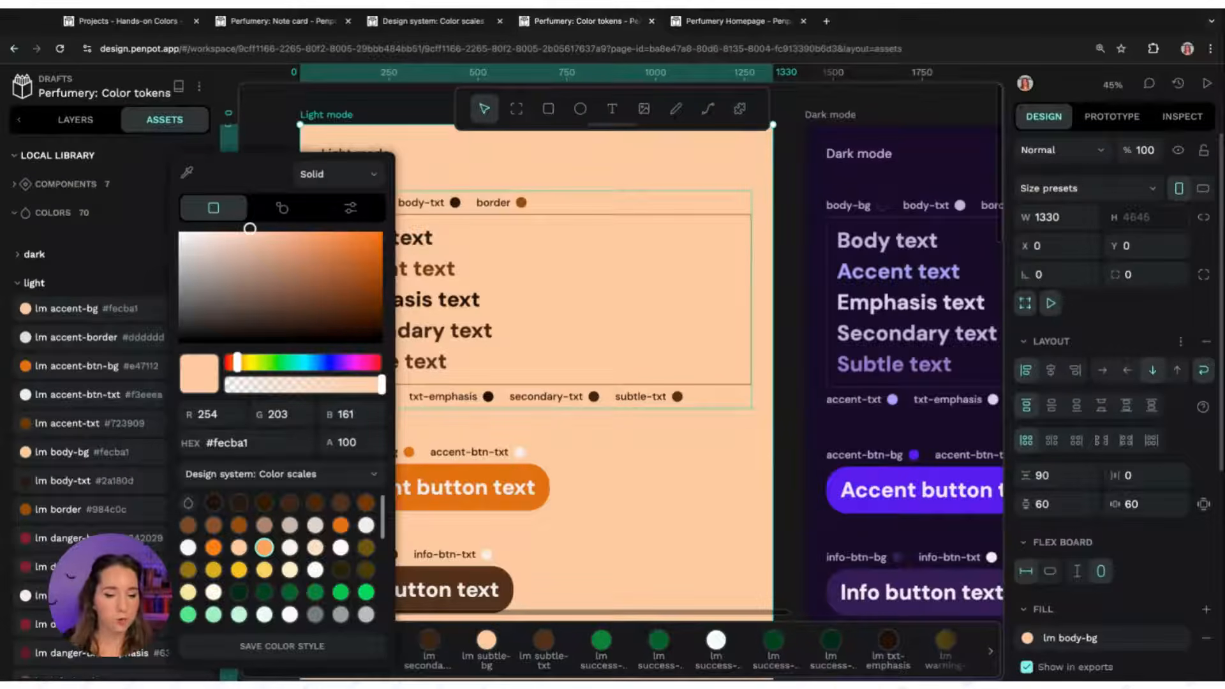
{"action": "left_click", "coordinate": [264, 547]}
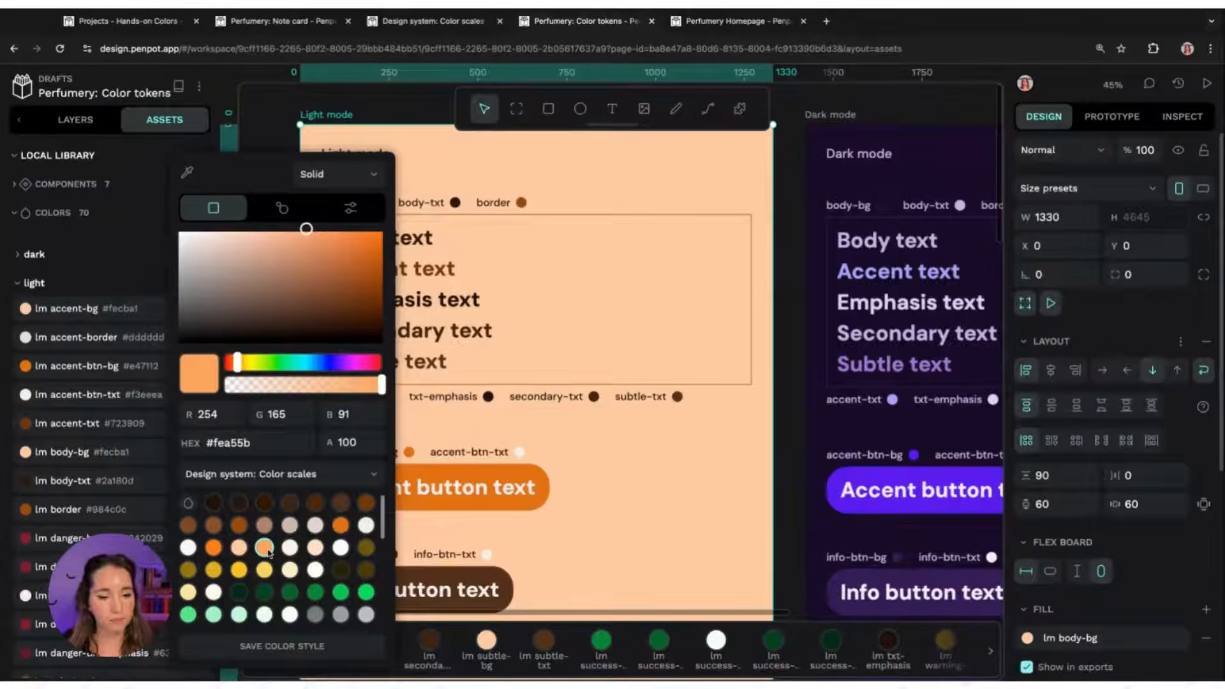
{"action": "left_click", "coordinate": [268, 646]}
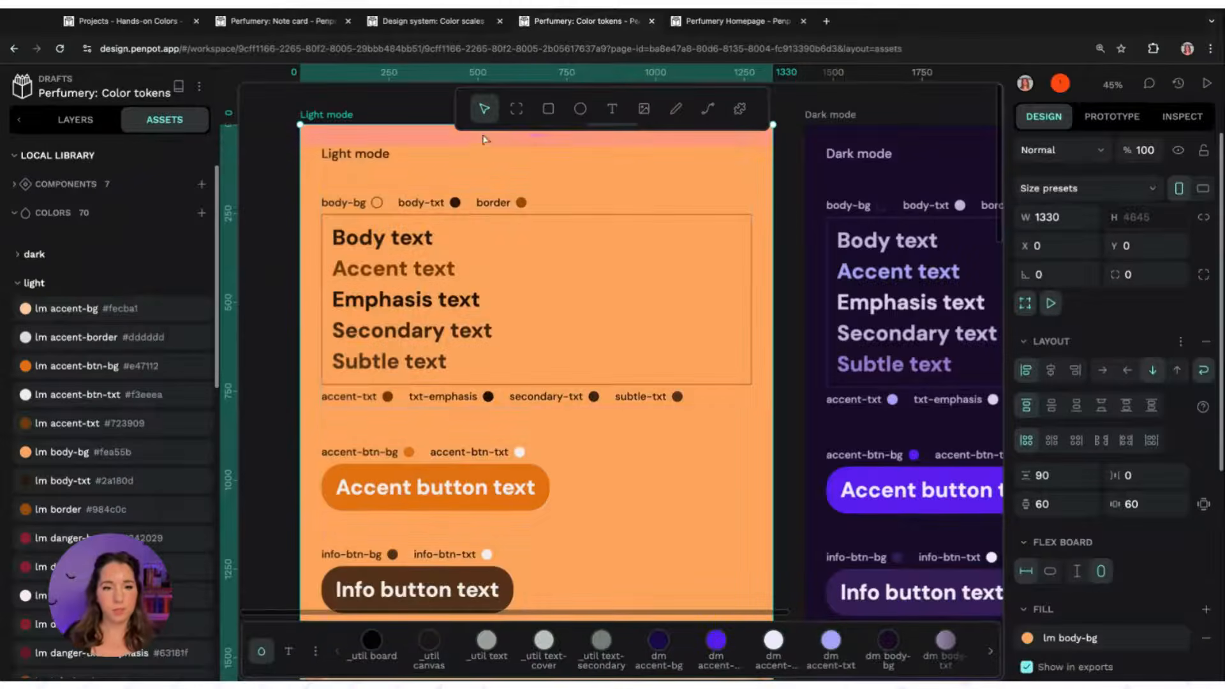
Scroll through the light and dark mode token boards to review the updated colours
{"action": "scroll", "coordinate": [691, 338], "scroll_direction": "down", "scroll_amount": 1}
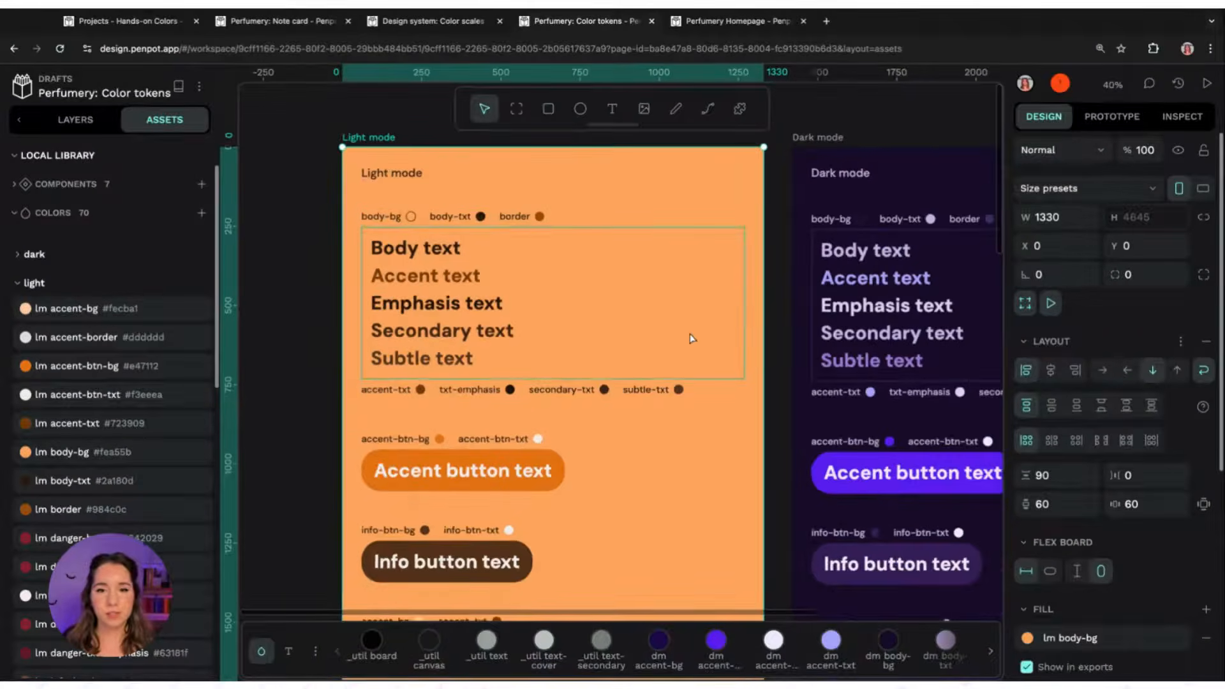
{"action": "scroll", "coordinate": [691, 338], "scroll_direction": "up", "scroll_amount": 1}
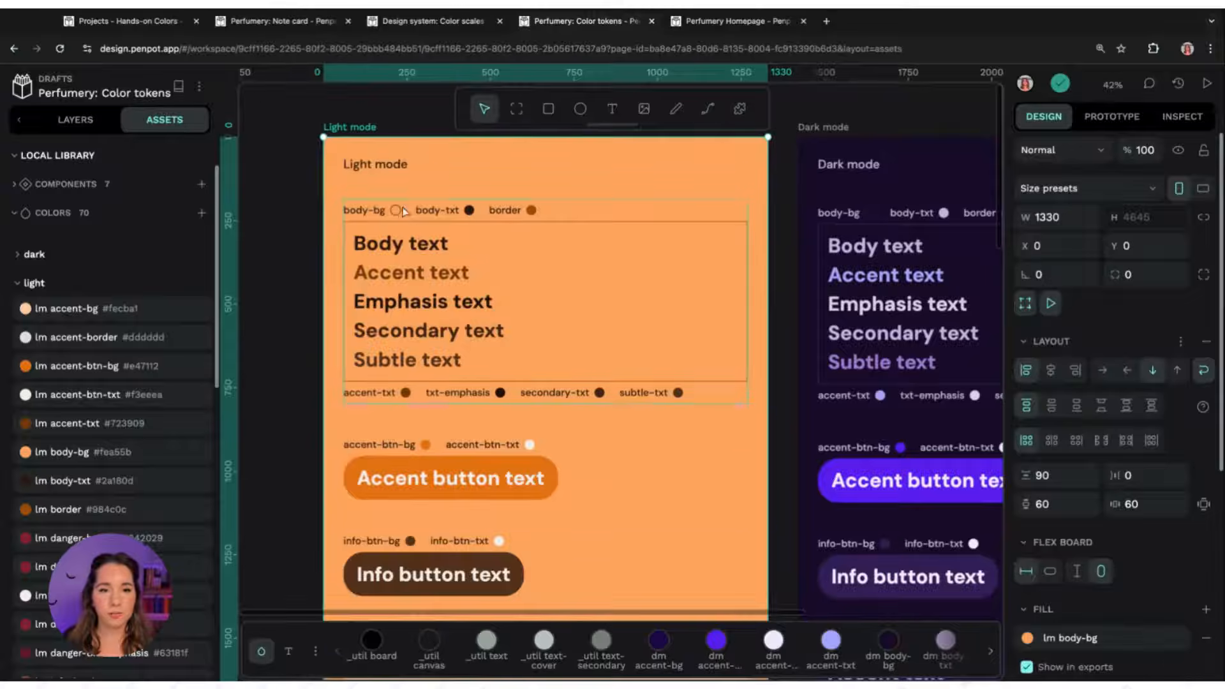
{"action": "scroll", "coordinate": [323, 405], "scroll_direction": "down", "scroll_amount": 3}
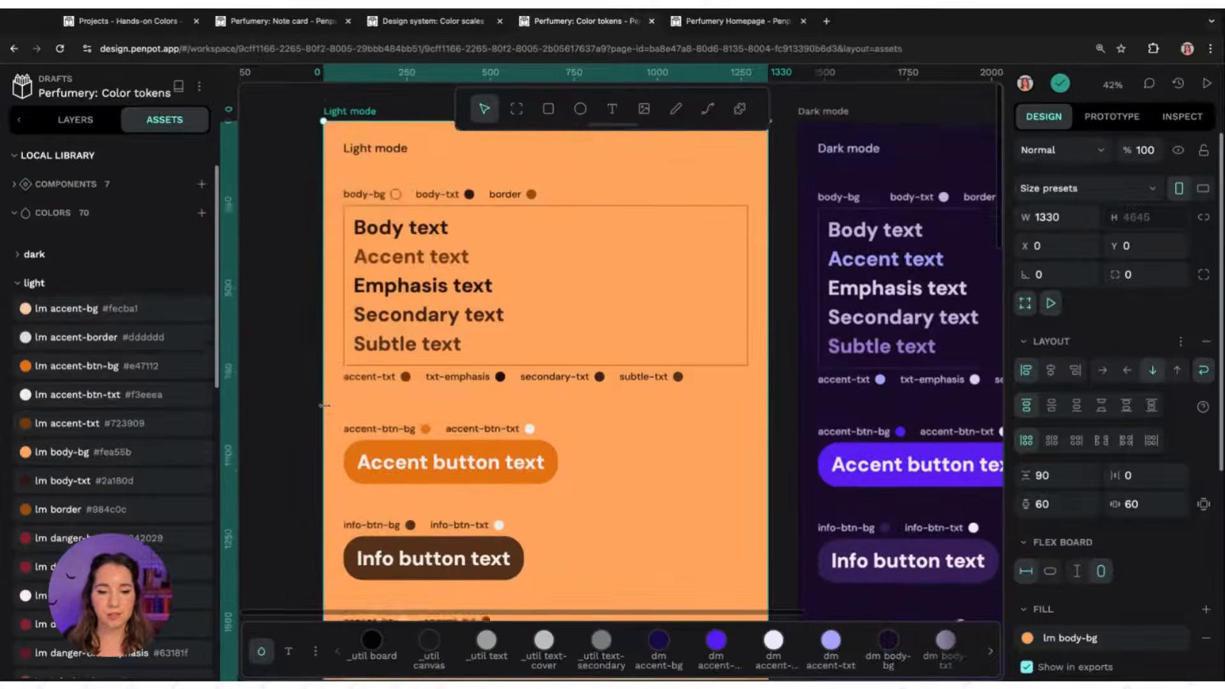
{"action": "scroll", "coordinate": [324, 405], "scroll_direction": "down", "scroll_amount": 1}
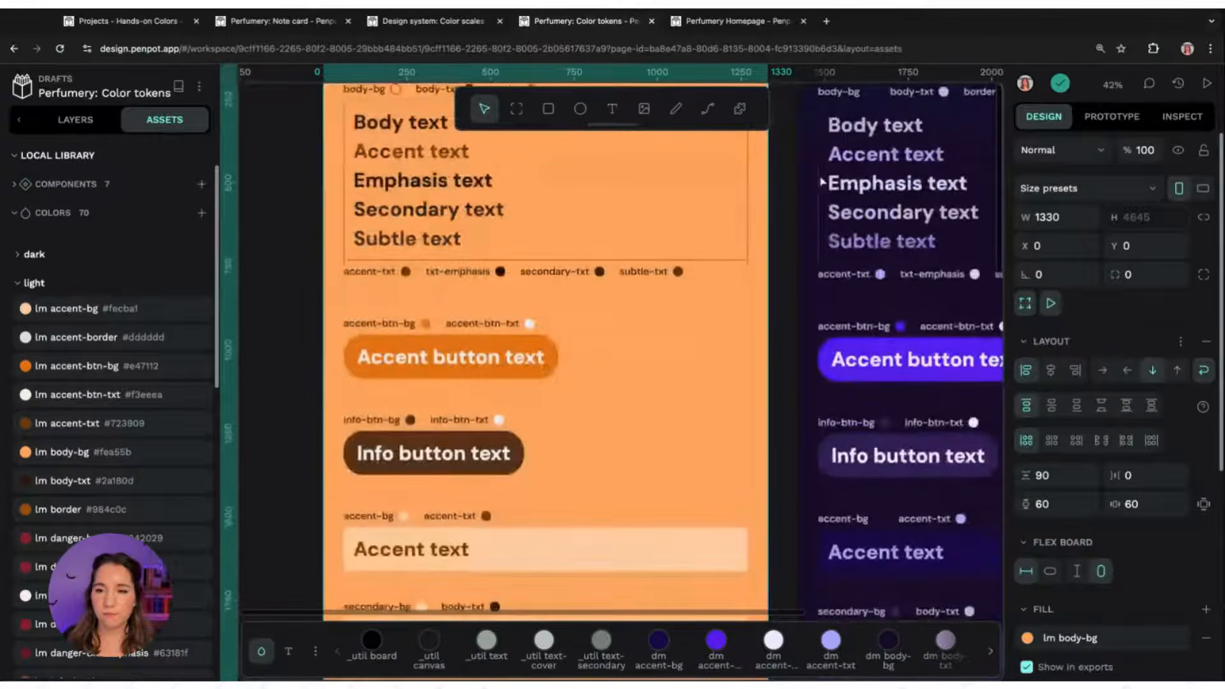
{"action": "left_click", "coordinate": [793, 197]}
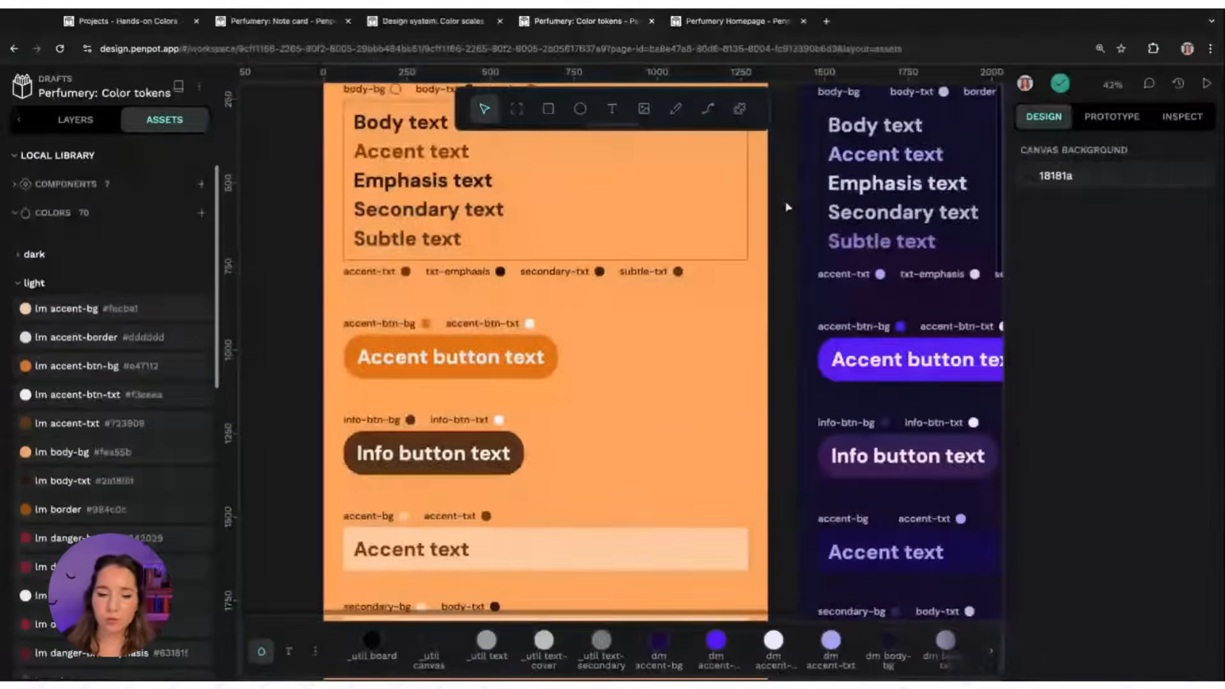
{"action": "scroll", "coordinate": [788, 206], "scroll_direction": "down", "scroll_amount": 5}
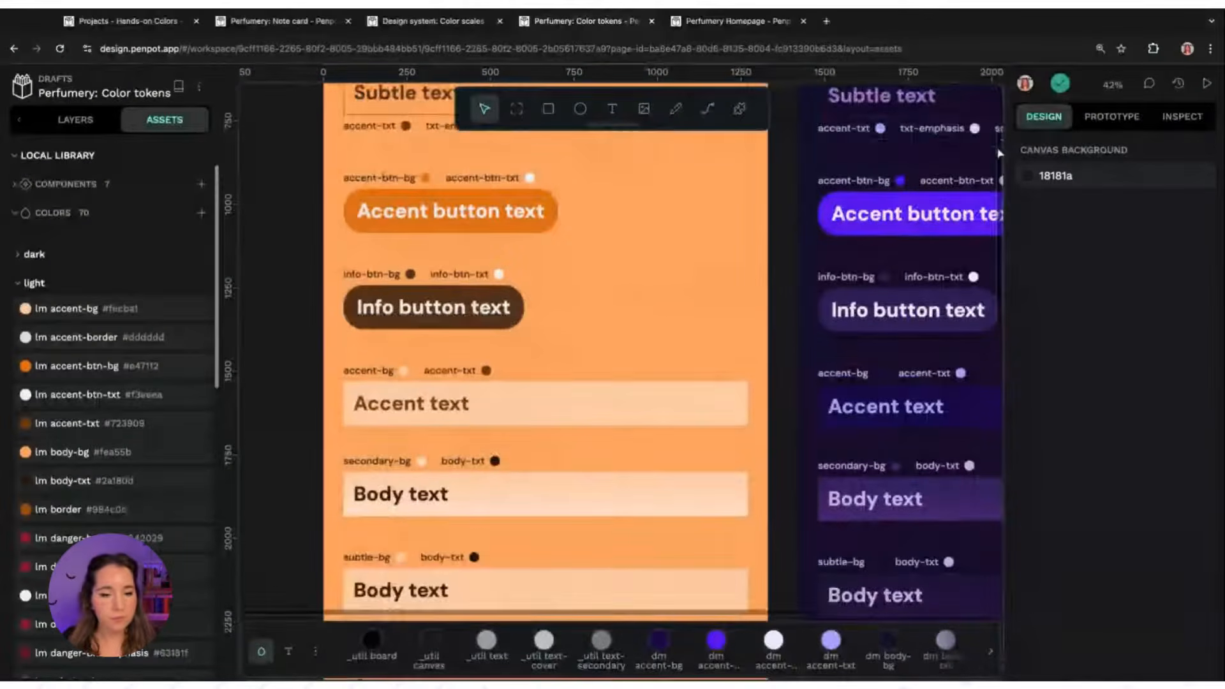
{"action": "scroll", "coordinate": [999, 153], "scroll_direction": "down", "scroll_amount": 8}
{"action": "scroll", "coordinate": [999, 153], "scroll_direction": "down", "scroll_amount": 4}
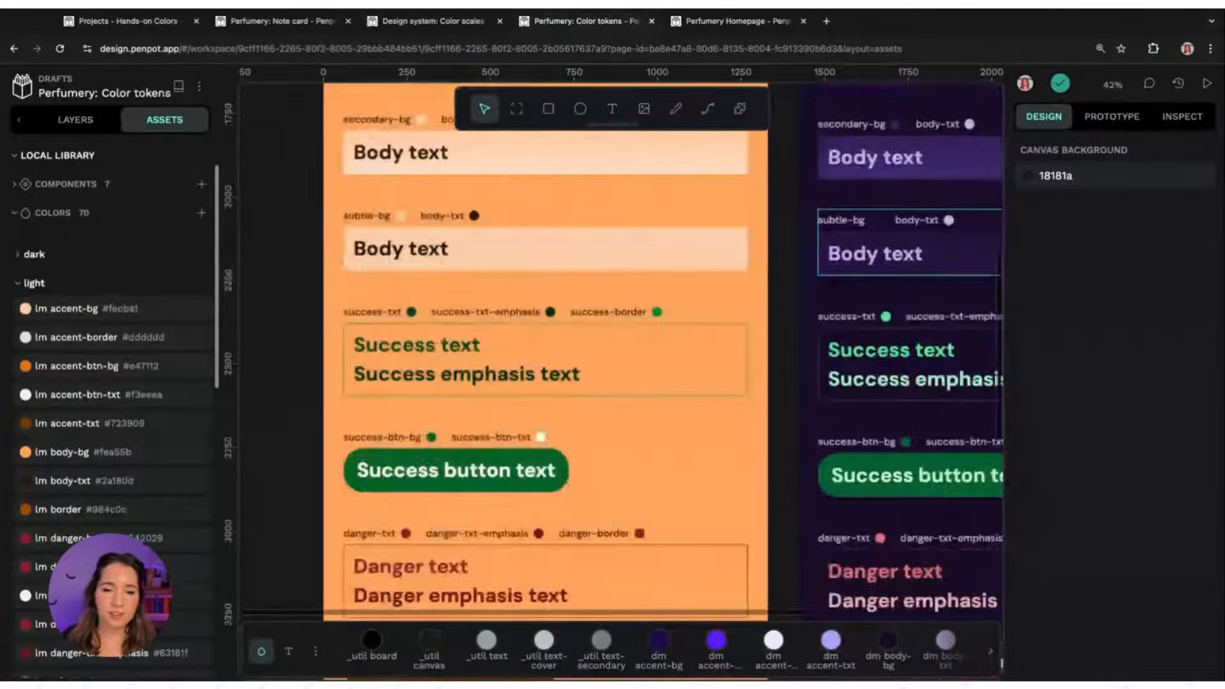
{"action": "scroll", "coordinate": [999, 255], "scroll_direction": "down", "scroll_amount": 5}
{"action": "scroll", "coordinate": [999, 319], "scroll_direction": "down", "scroll_amount": 14}
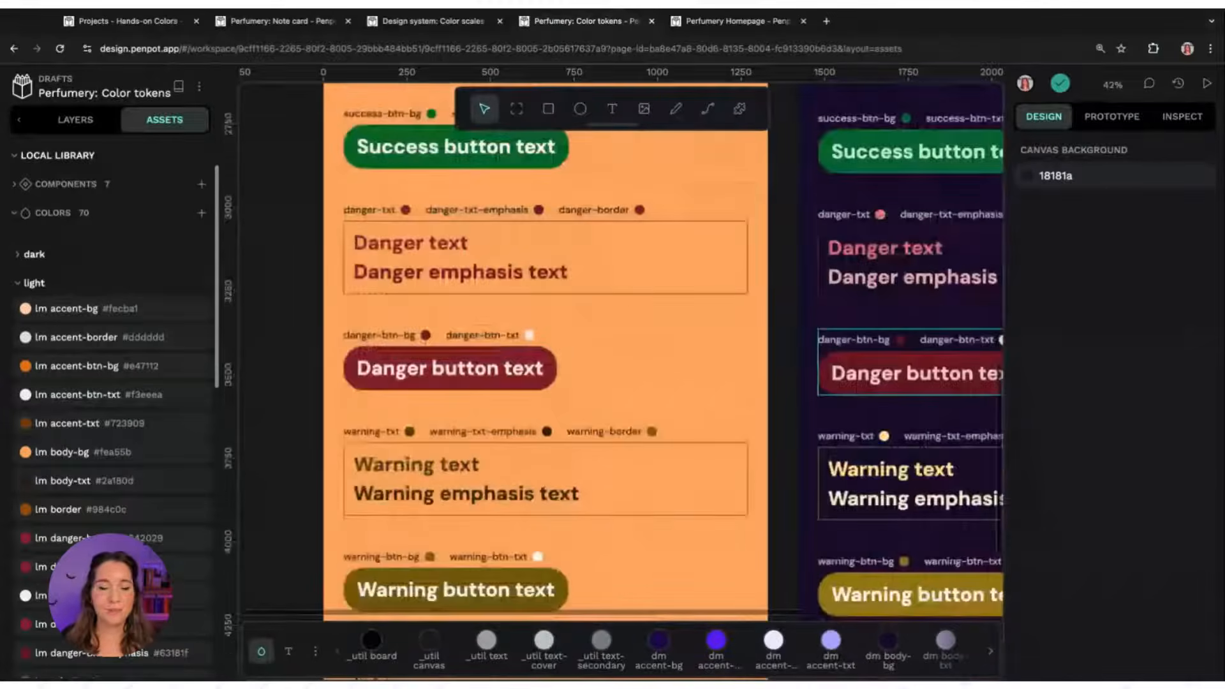
{"action": "scroll", "coordinate": [999, 472], "scroll_direction": "up", "scroll_amount": 3}
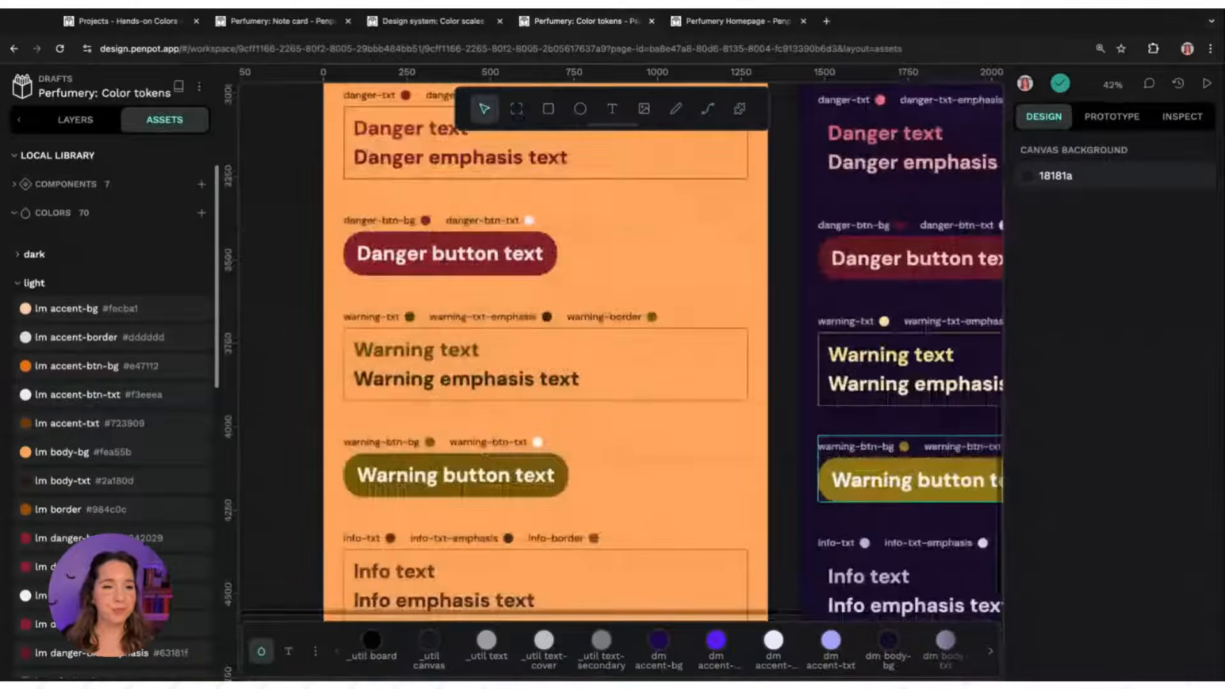
{"action": "scroll", "coordinate": [999, 472], "scroll_direction": "up", "scroll_amount": 12}
{"action": "scroll", "coordinate": [999, 472], "scroll_direction": "up", "scroll_amount": 16}
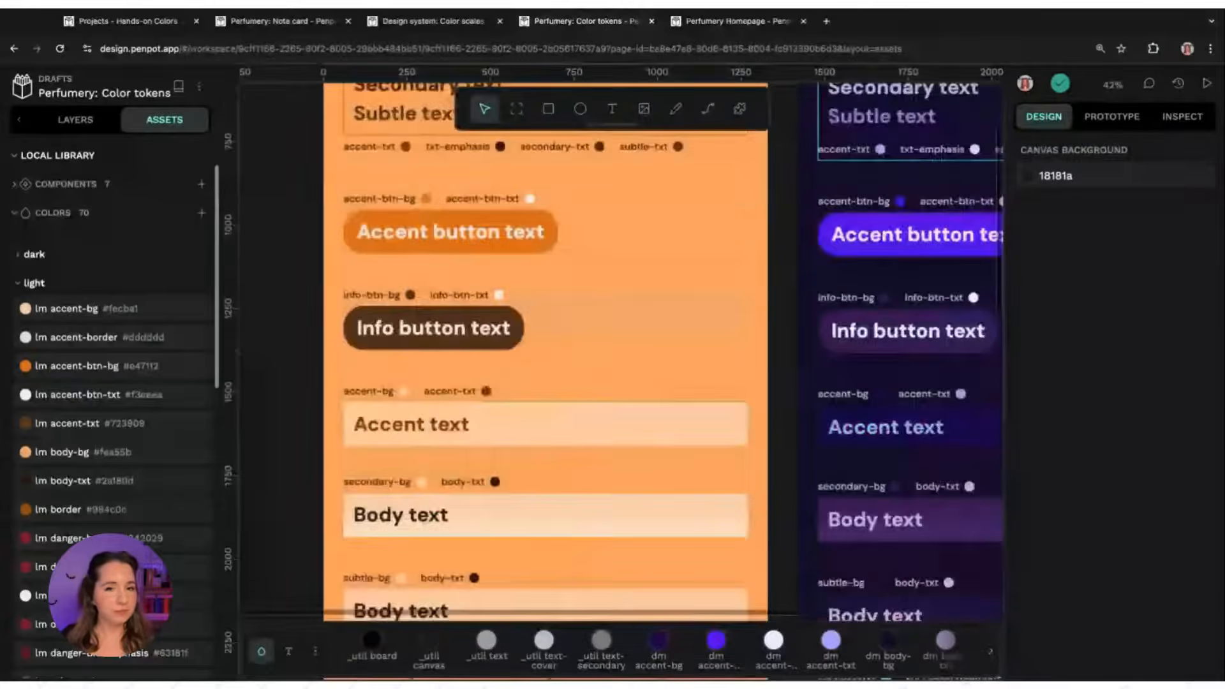
{"action": "scroll", "coordinate": [999, 472], "scroll_direction": "up", "scroll_amount": 6}
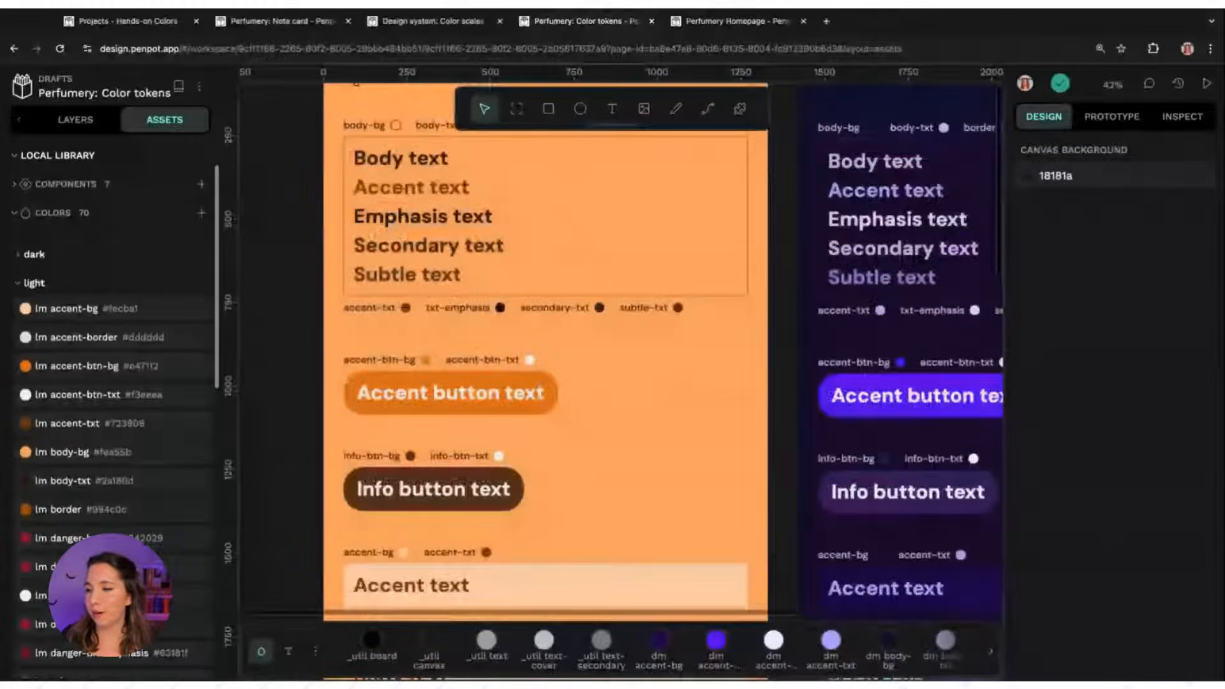
{"action": "scroll", "coordinate": [889, 156], "scroll_direction": "up", "scroll_amount": 2}
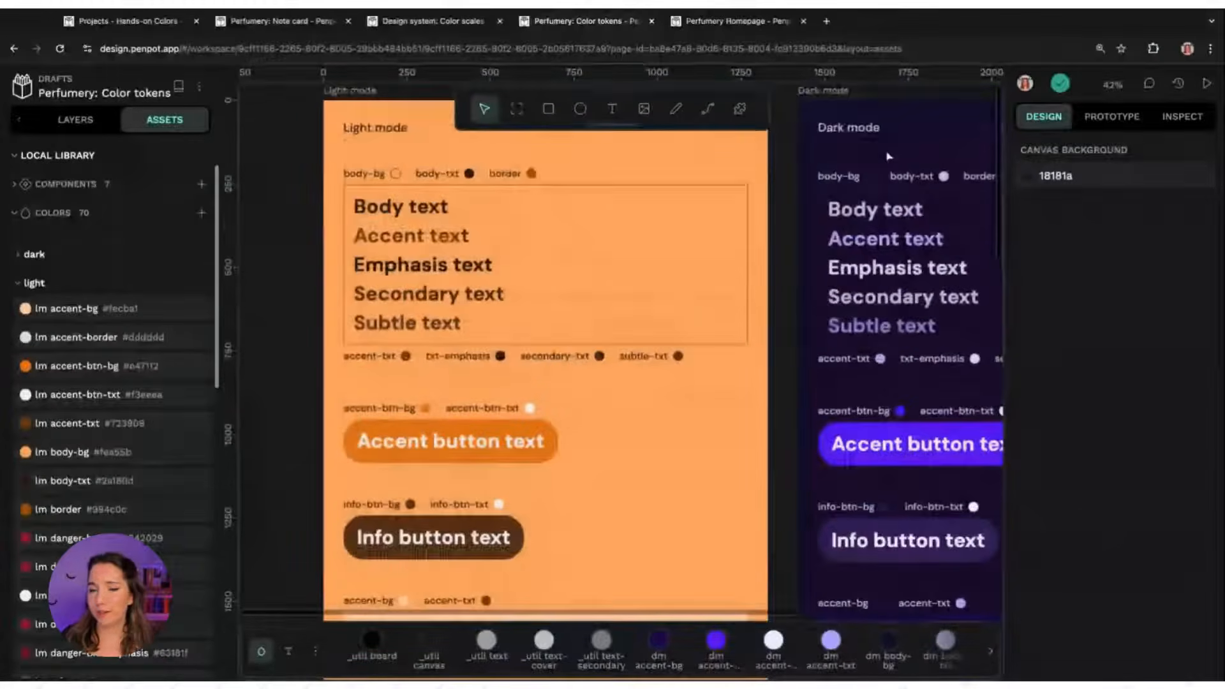
Switch to the Perfumery Homepage file and apply the pending Perfumery: Color tokens library update for lm body-bg
{"action": "left_click", "coordinate": [734, 23]}
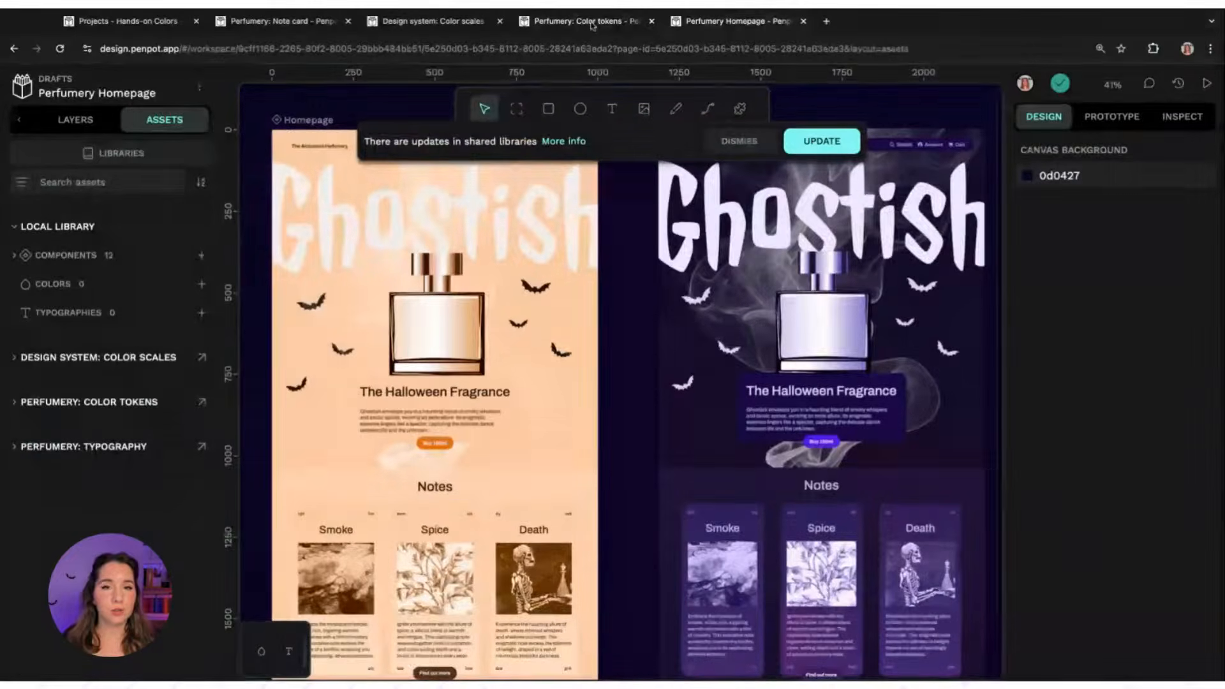
{"action": "left_click", "coordinate": [555, 24]}
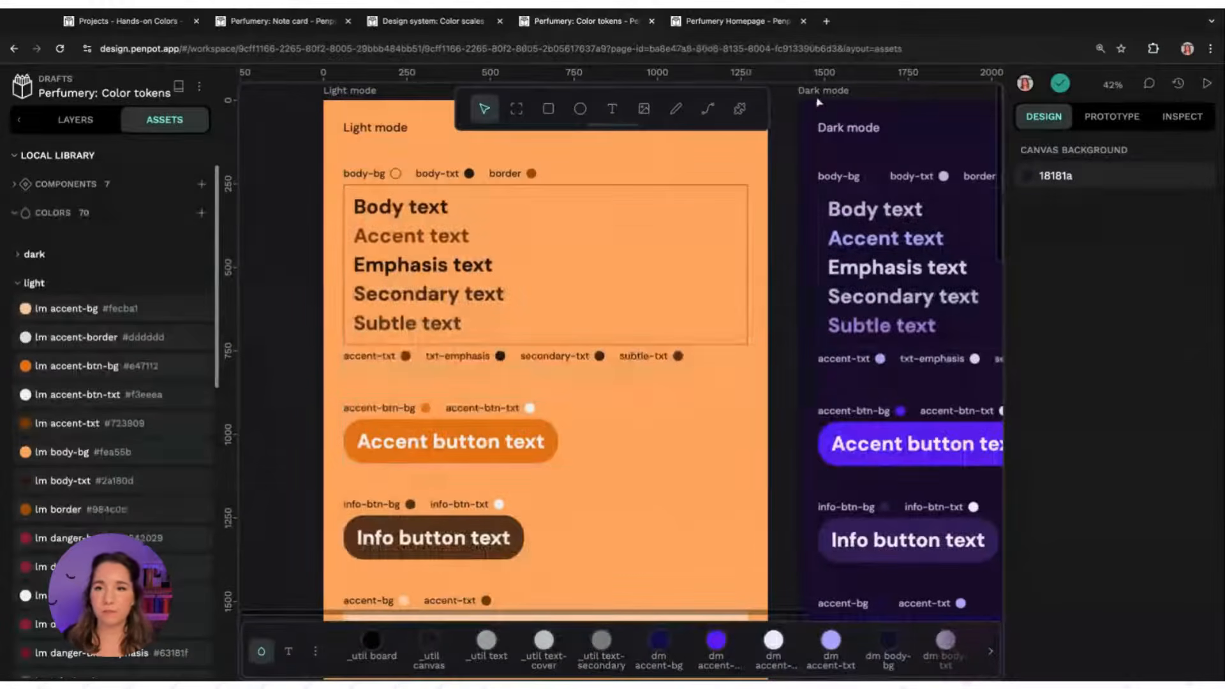
{"action": "left_click", "coordinate": [721, 24]}
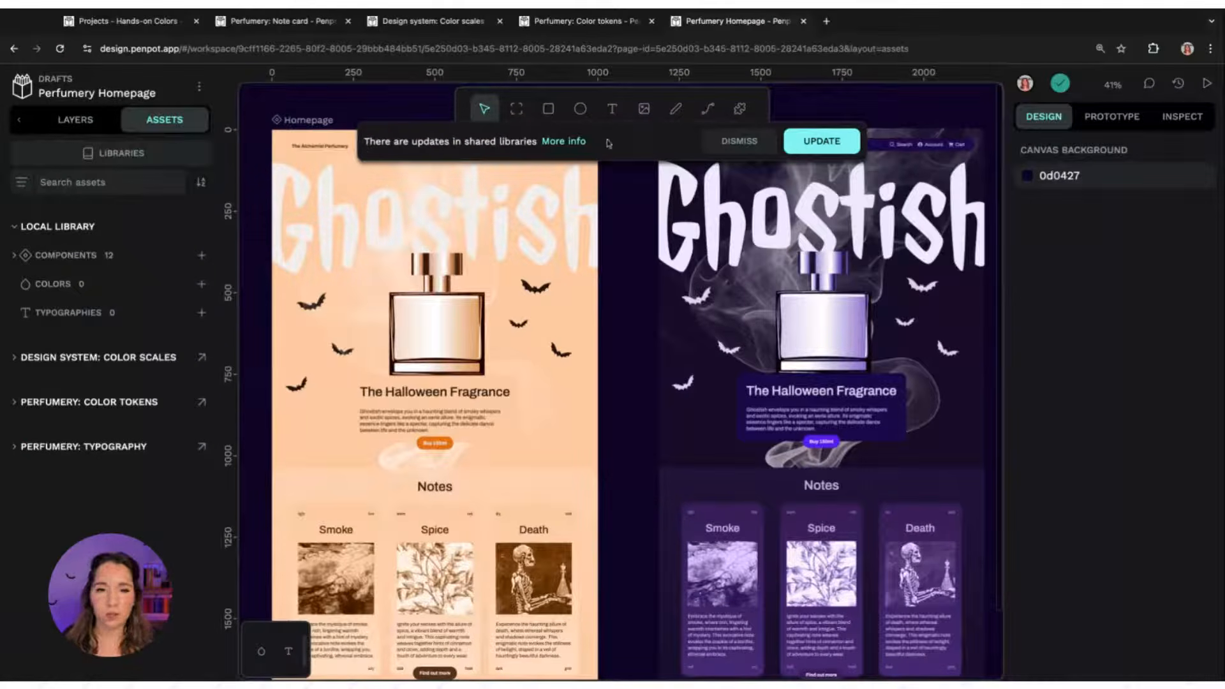
{"action": "left_click", "coordinate": [577, 141]}
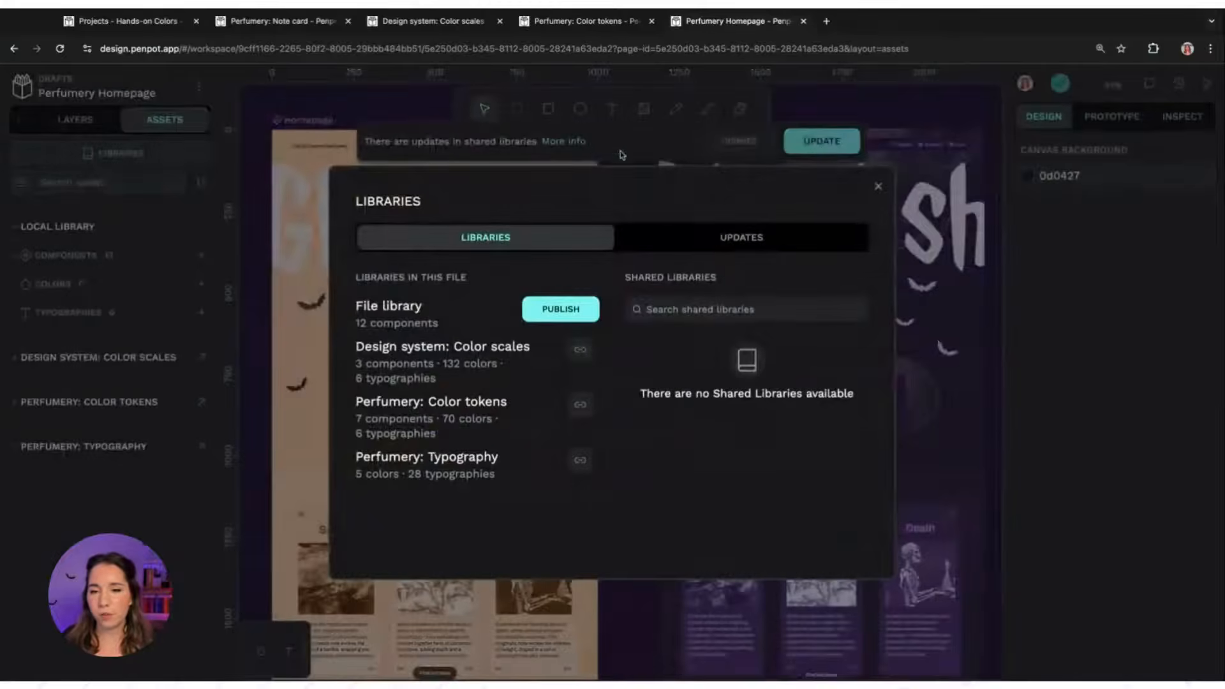
{"action": "left_click", "coordinate": [742, 245]}
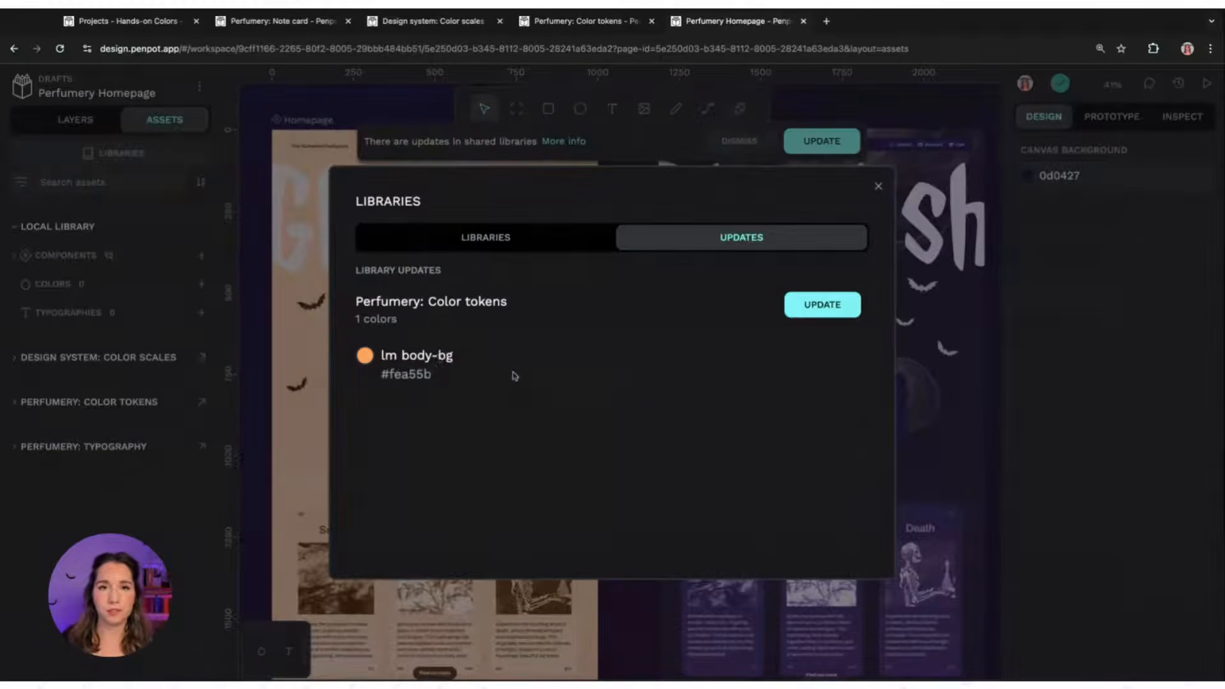
{"action": "left_click", "coordinate": [824, 307]}
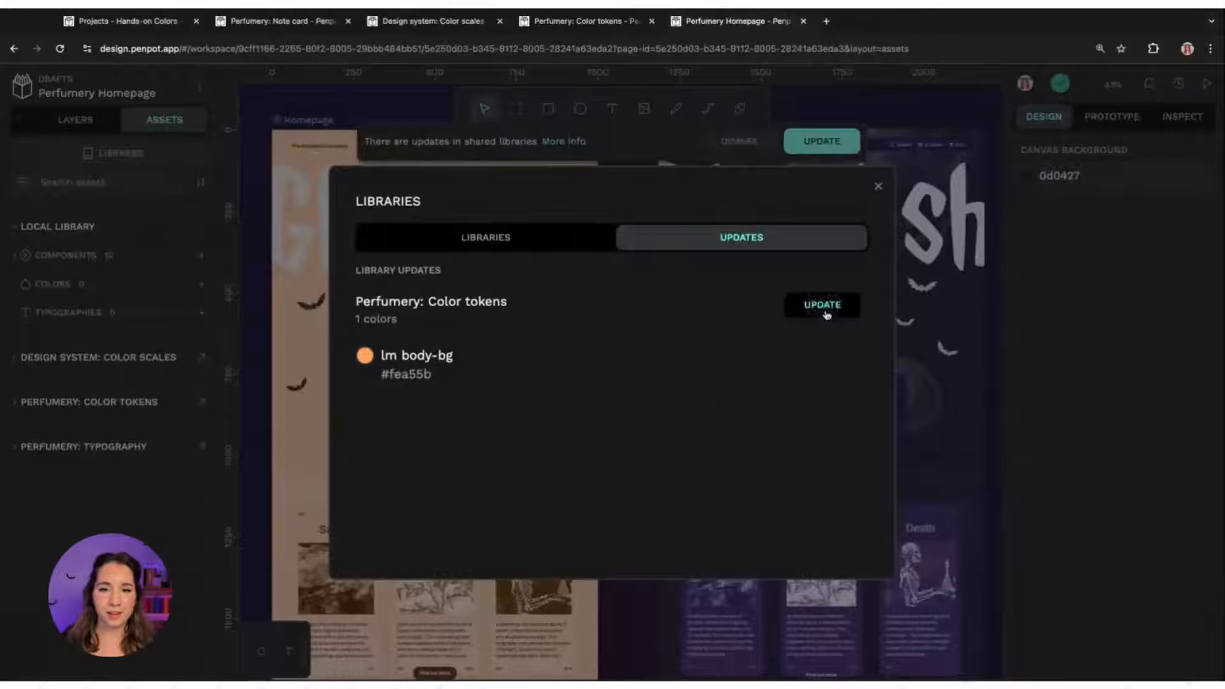
{"action": "left_click", "coordinate": [878, 187]}
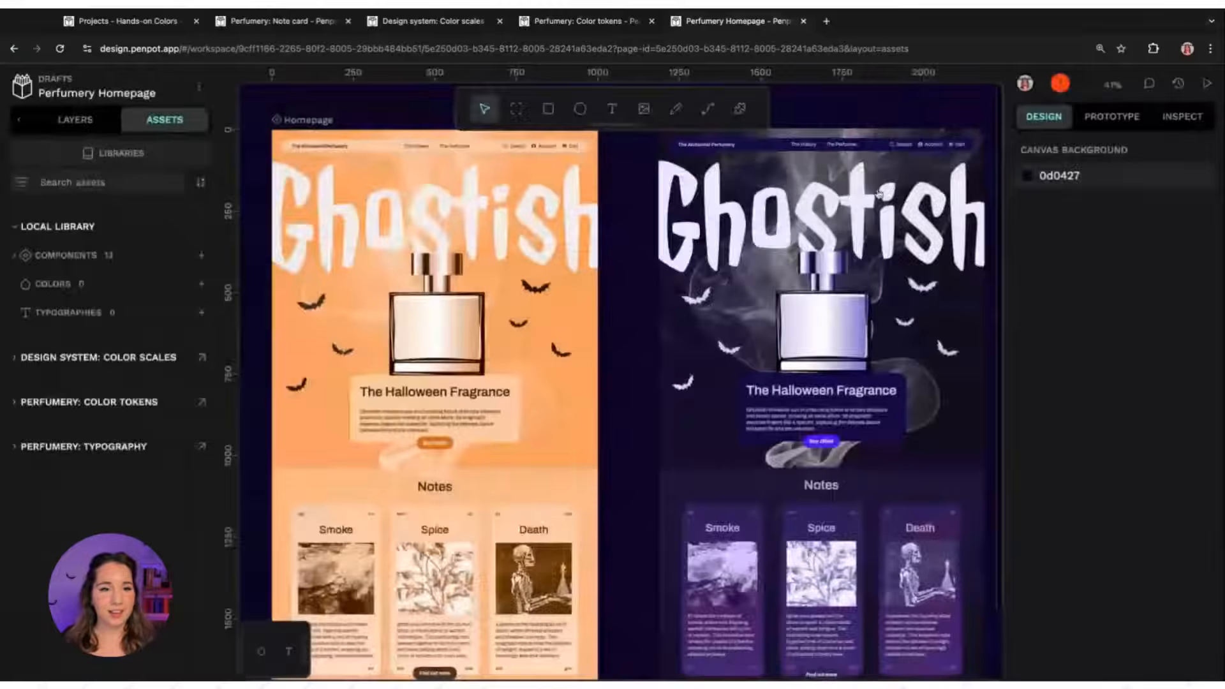
{"action": "left_click", "coordinate": [326, 122]}
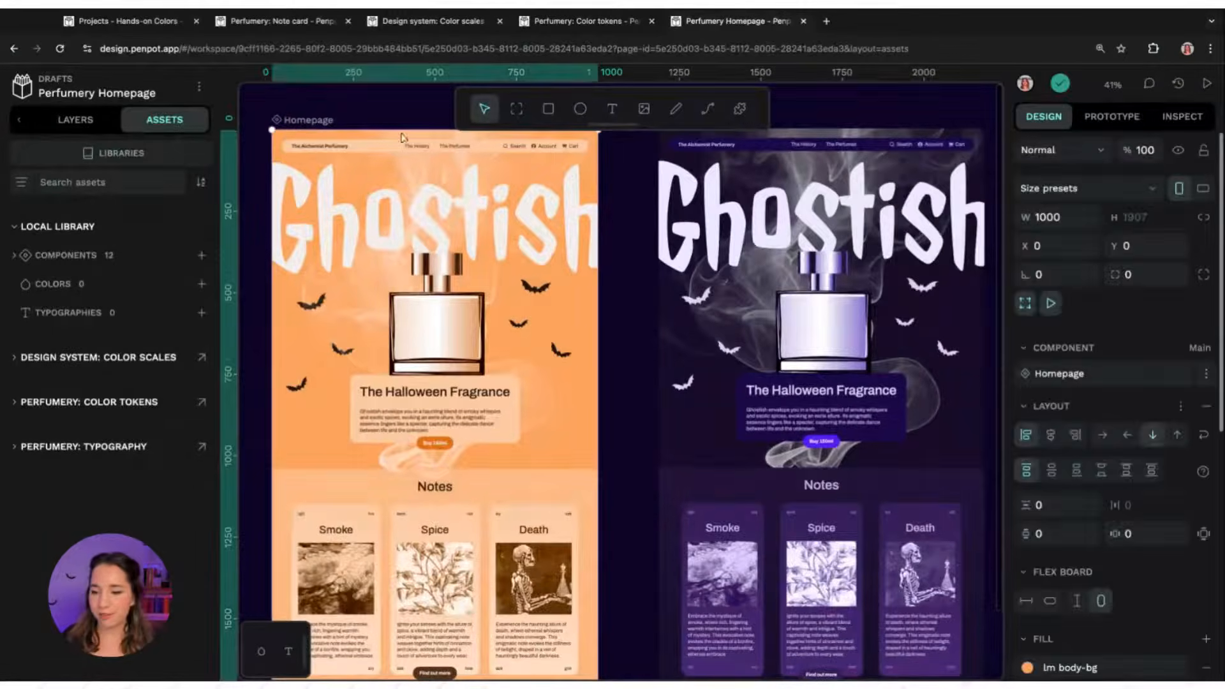
Deselect the homepage board and open the libraries dialog to review the libraries linked to the homepage file
{"action": "scroll", "coordinate": [1084, 478], "scroll_direction": "down", "scroll_amount": 3}
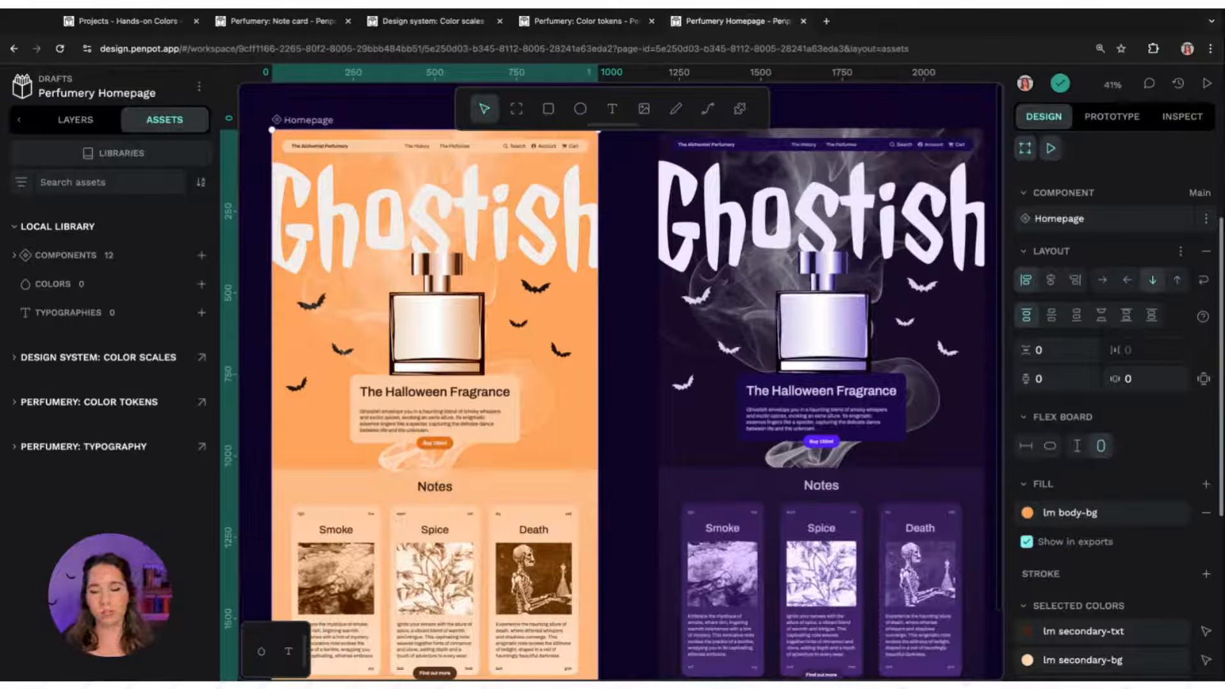
{"action": "scroll", "coordinate": [619, 310], "scroll_direction": "up", "scroll_amount": 2}
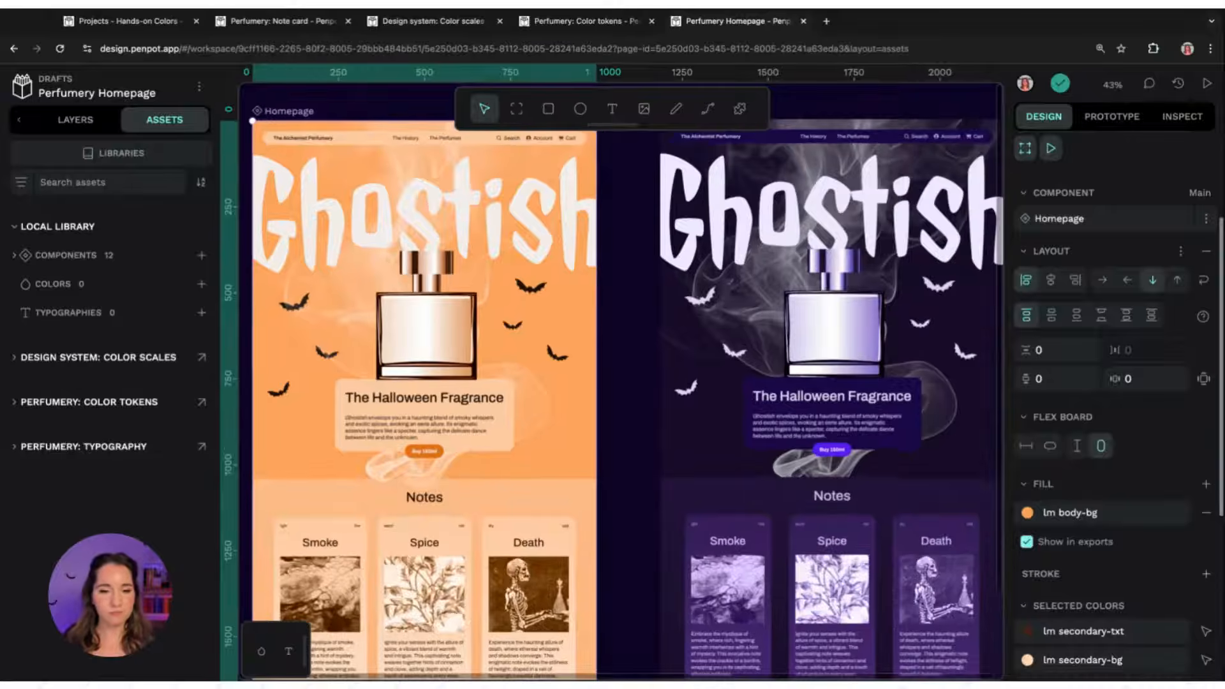
{"action": "left_click", "coordinate": [616, 317]}
{"action": "scroll", "coordinate": [609, 310], "scroll_direction": "left", "scroll_amount": 2}
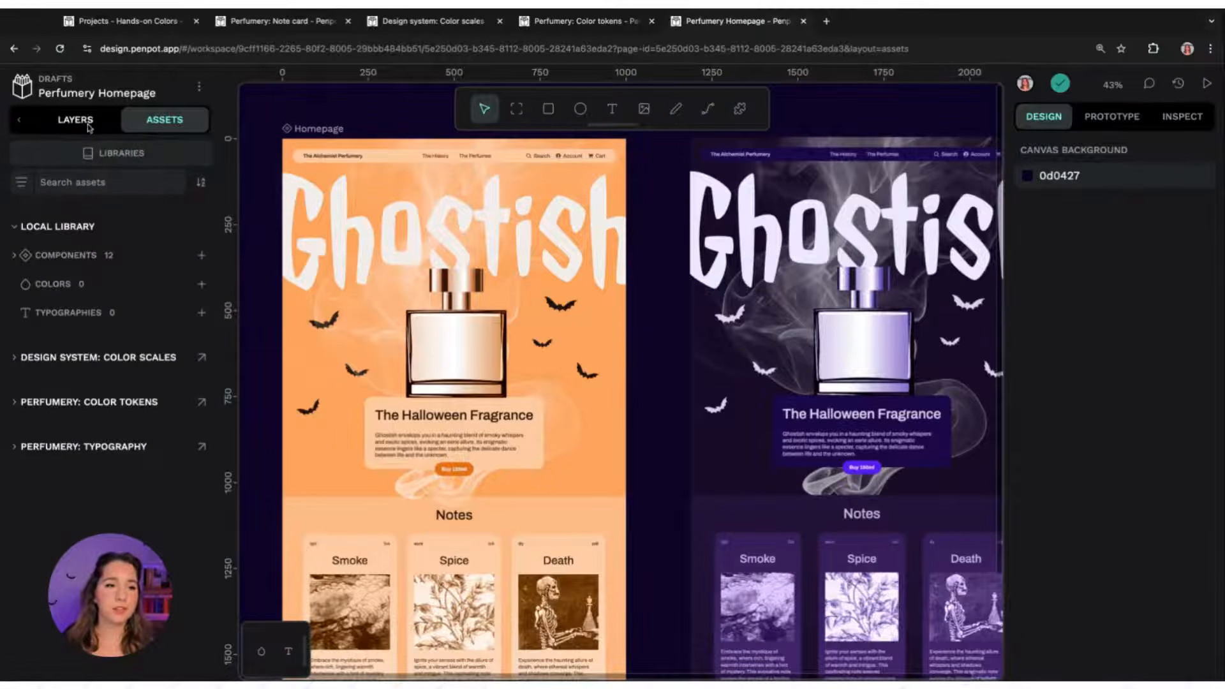
{"action": "left_click", "coordinate": [128, 153]}
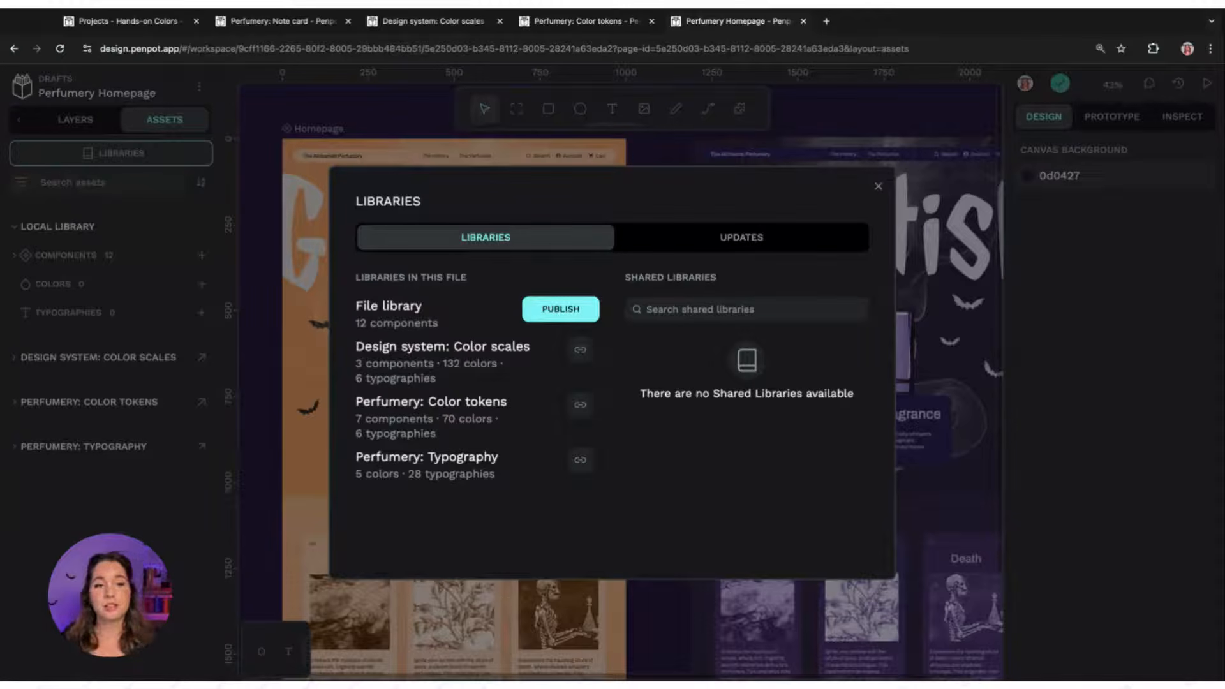
{"action": "left_click", "coordinate": [878, 187]}
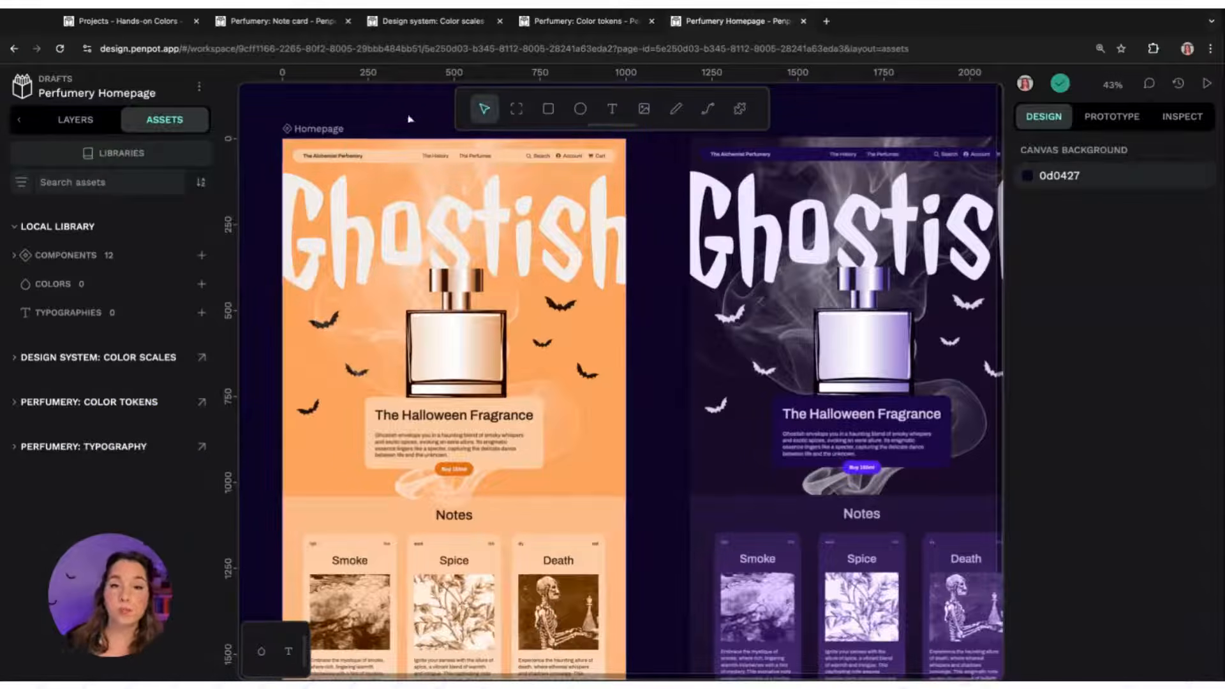
Switch to the Design system: Color scales file and scroll through its colour scale assets
{"action": "left_click", "coordinate": [455, 25]}
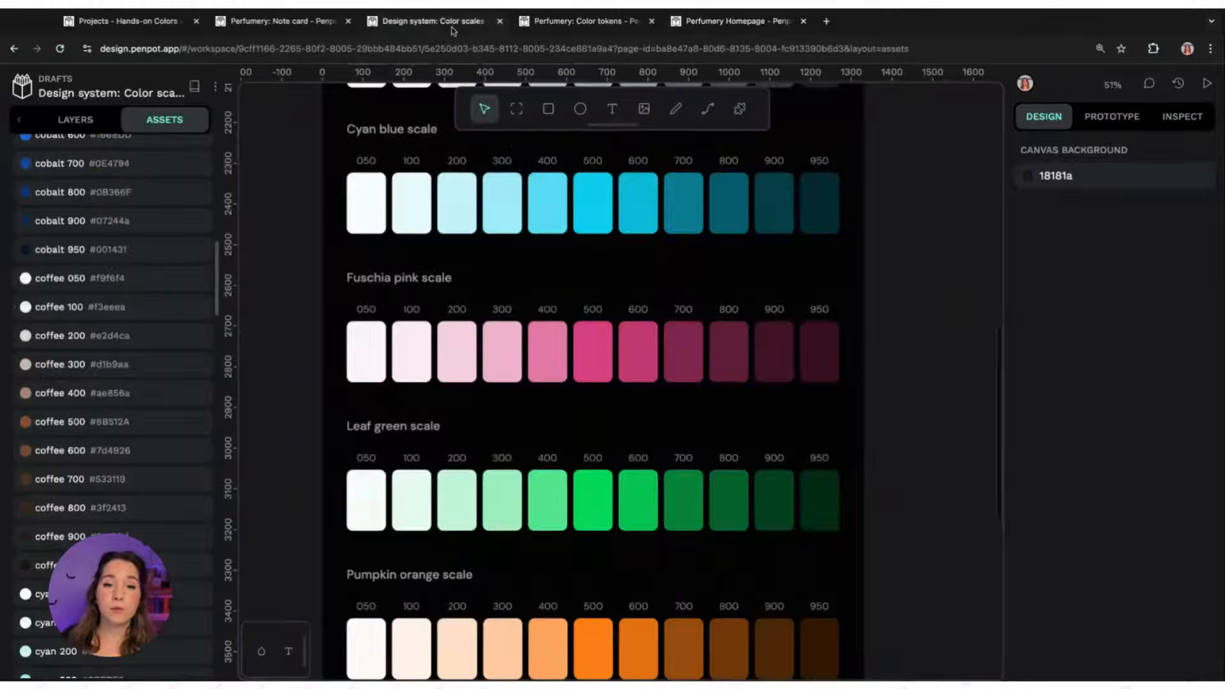
{"action": "scroll", "coordinate": [339, 228], "scroll_direction": "up", "scroll_amount": 5}
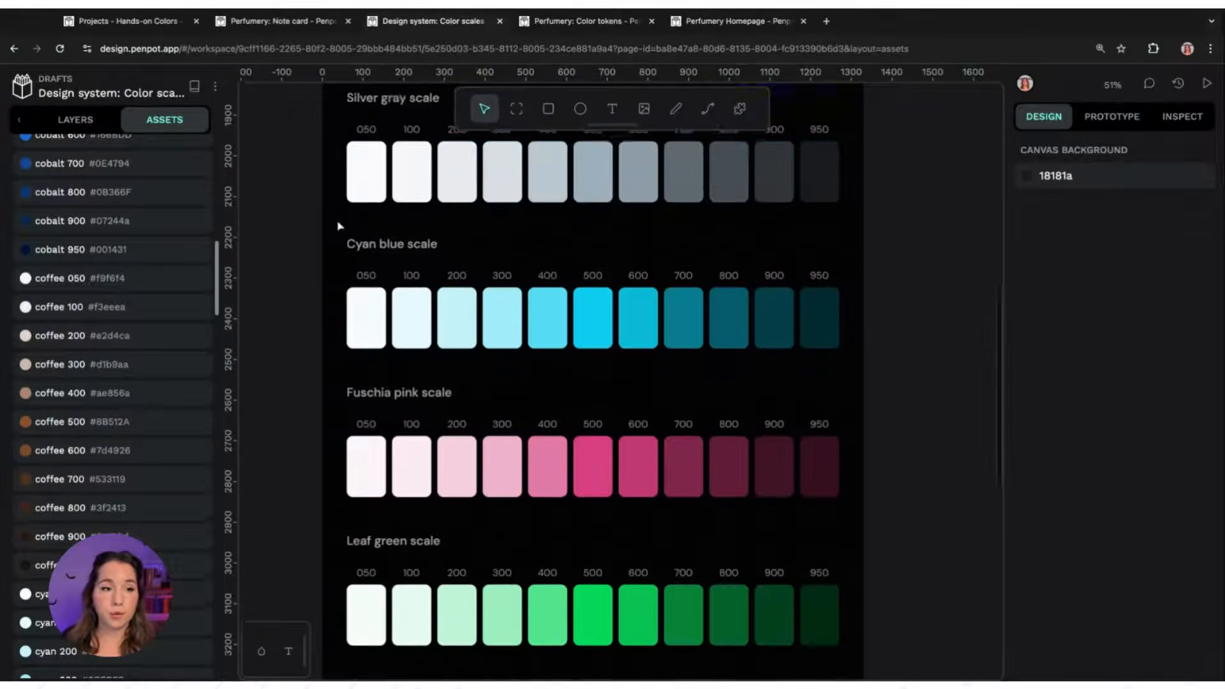
{"action": "scroll", "coordinate": [80, 299], "scroll_direction": "up", "scroll_amount": 3}
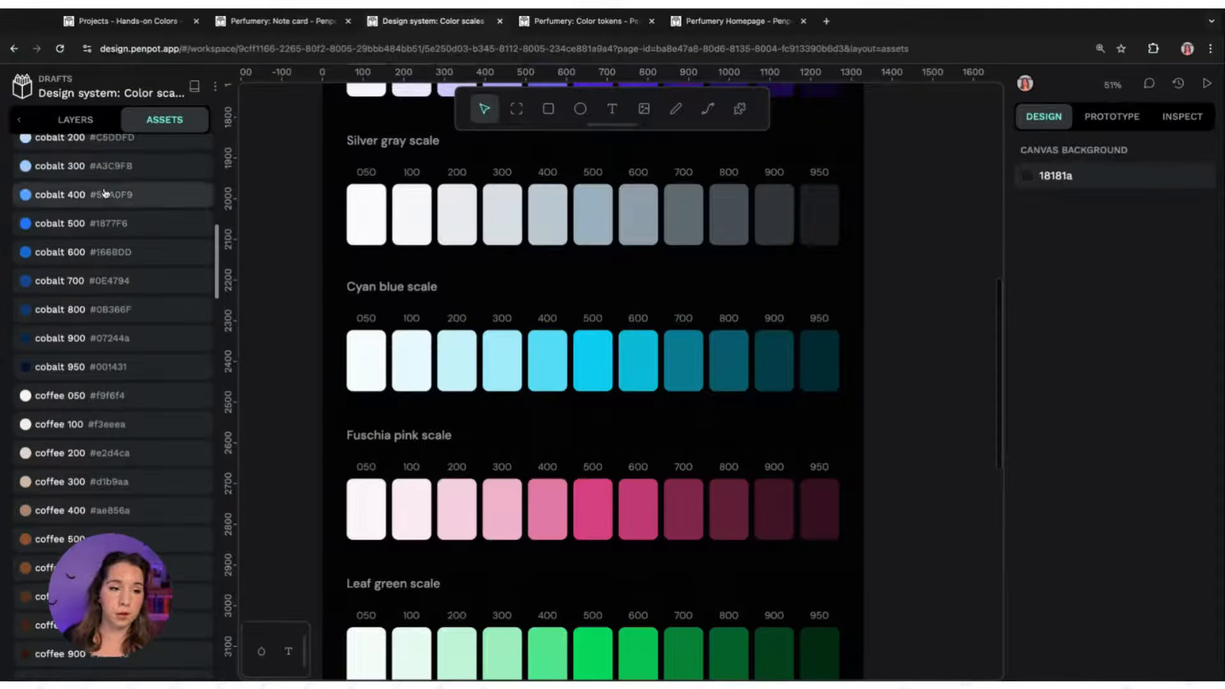
{"action": "scroll", "coordinate": [219, 251], "scroll_direction": "down", "scroll_amount": 10}
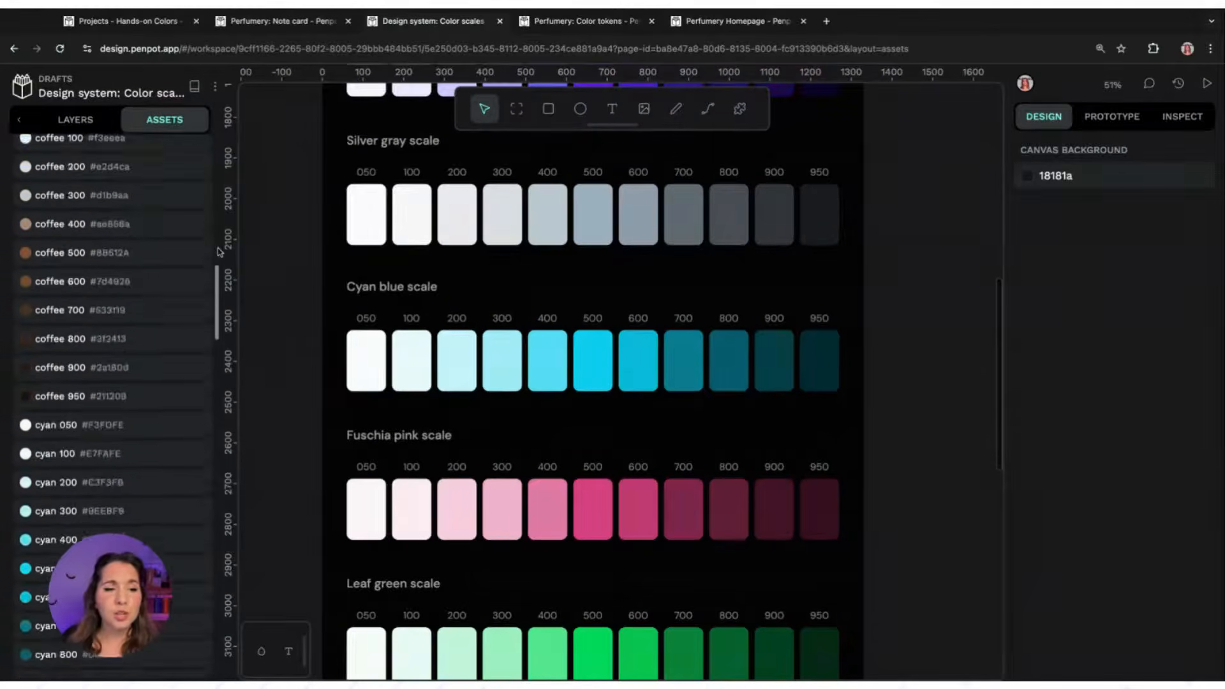
{"action": "scroll", "coordinate": [219, 252], "scroll_direction": "down", "scroll_amount": 12}
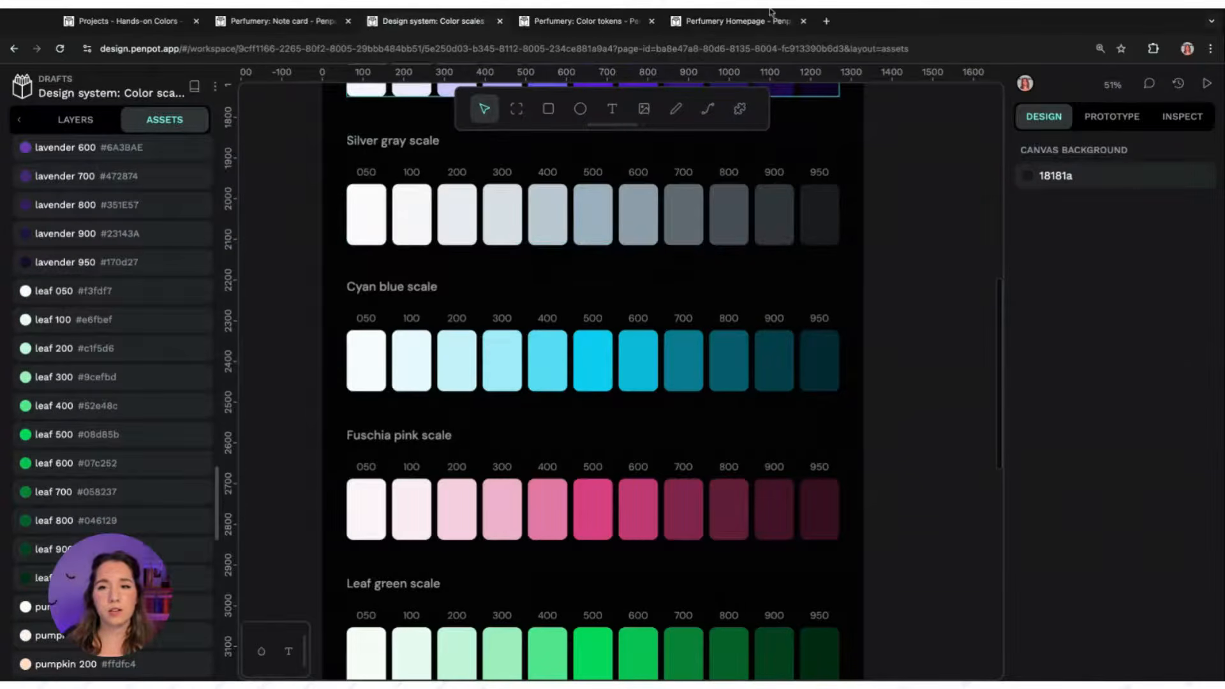
Return to the Perfumery Homepage file and zoom into the dark-mode homepage design to inspect its colours
{"action": "left_click", "coordinate": [753, 19]}
{"action": "scroll", "coordinate": [659, 248], "scroll_direction": "right", "scroll_amount": 5}
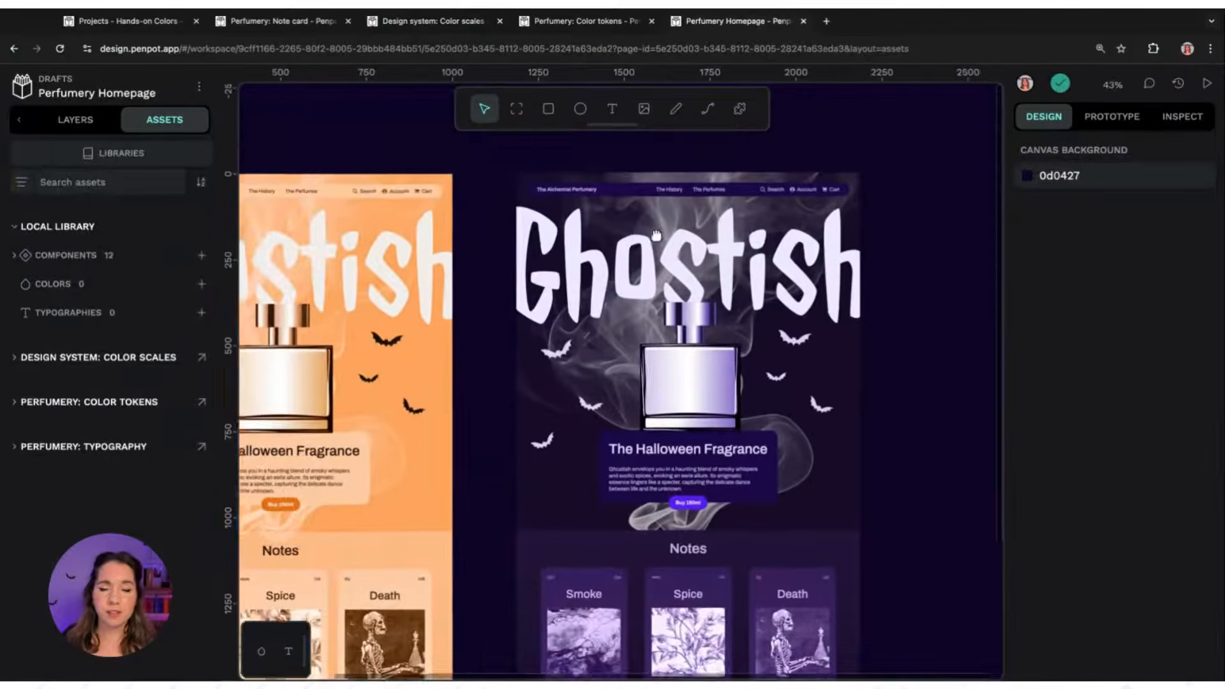
{"action": "scroll", "coordinate": [438, 285], "scroll_direction": "up", "scroll_amount": 5}
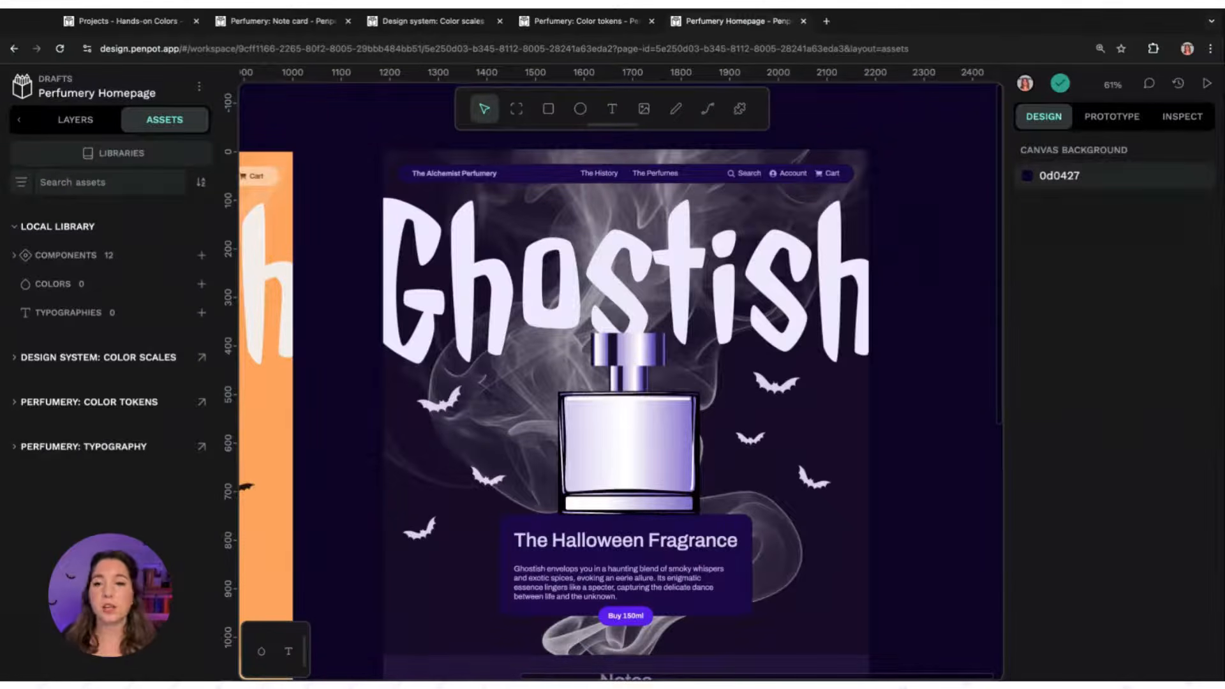
Switch between the Perfumery: Color tokens and homepage files to compare the light-mode token board with the design
{"action": "left_click", "coordinate": [582, 23]}
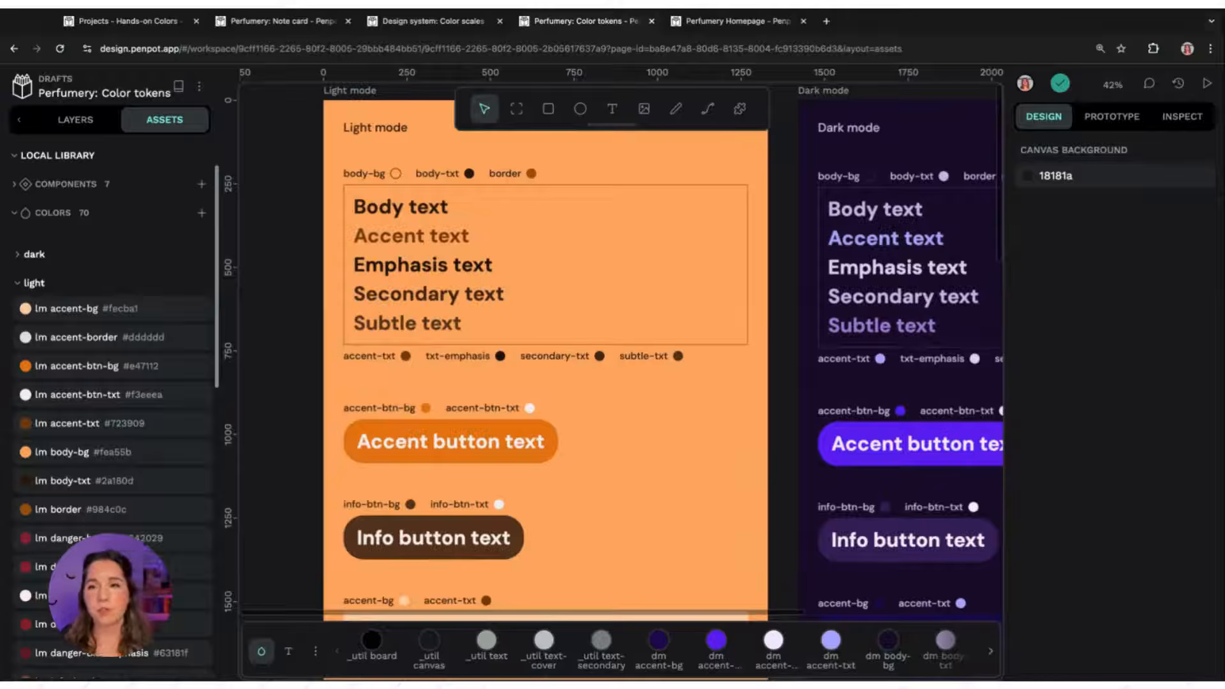
{"action": "left_click", "coordinate": [752, 21]}
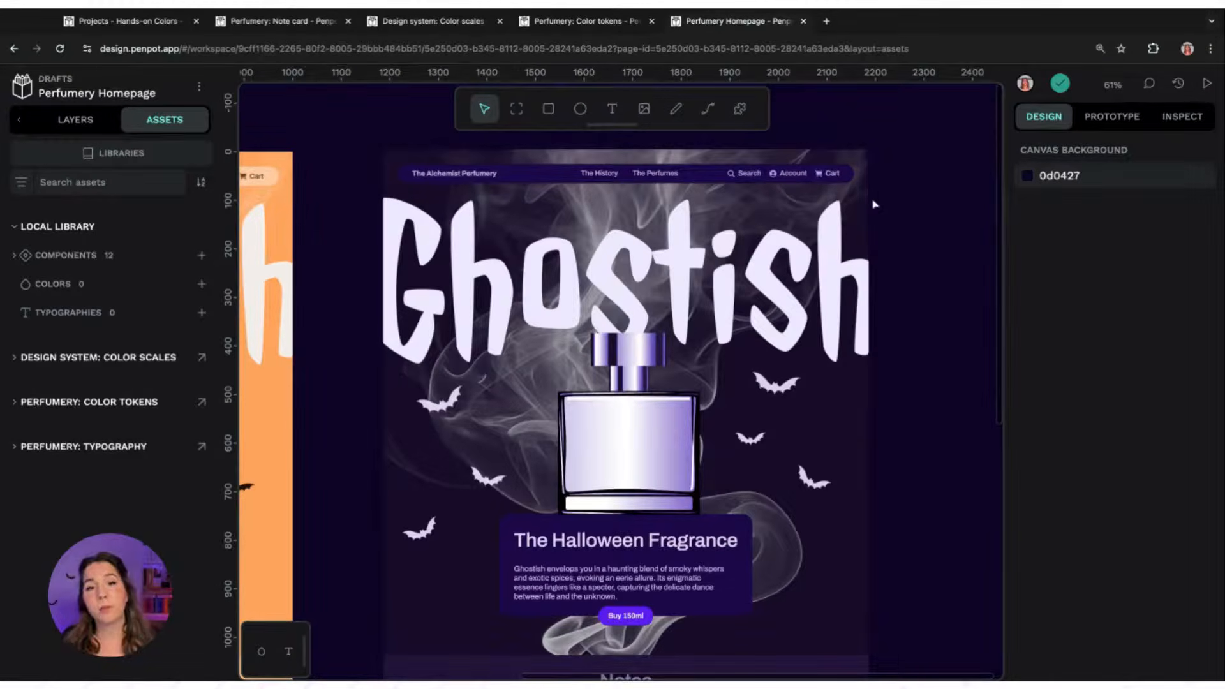
{"action": "left_click", "coordinate": [558, 17]}
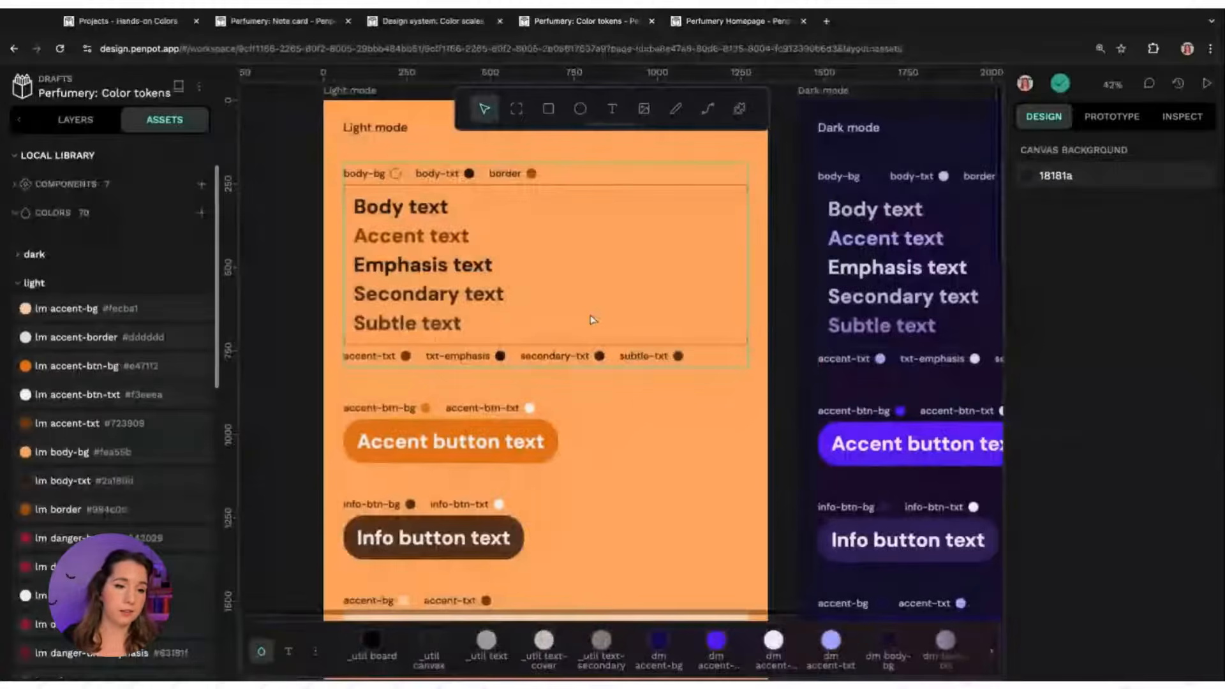
{"action": "scroll", "coordinate": [219, 260], "scroll_direction": "down", "scroll_amount": 1}
{"action": "scroll", "coordinate": [219, 260], "scroll_direction": "down", "scroll_amount": 5}
{"action": "scroll", "coordinate": [219, 261], "scroll_direction": "up", "scroll_amount": 7}
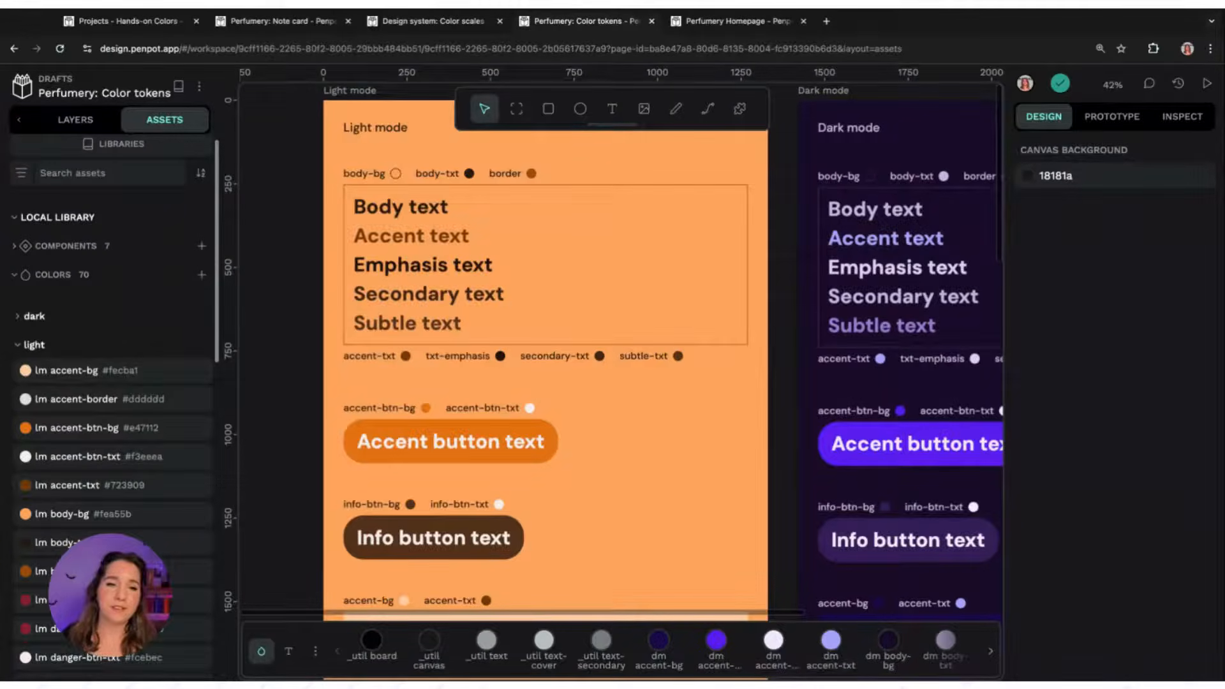
{"action": "scroll", "coordinate": [298, 353], "scroll_direction": "up", "scroll_amount": 2}
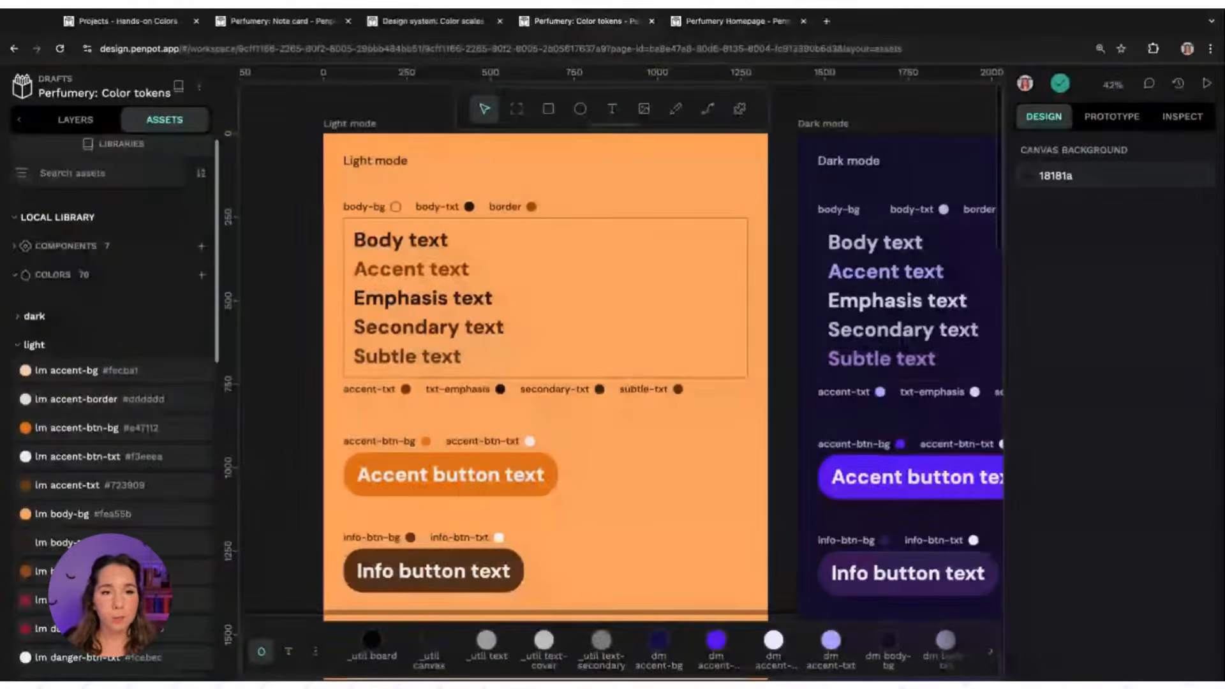
In the Perfumery: Note card file, apply the card background colour to the note card's fill and card border to its stroke
{"action": "left_click", "coordinate": [267, 24]}
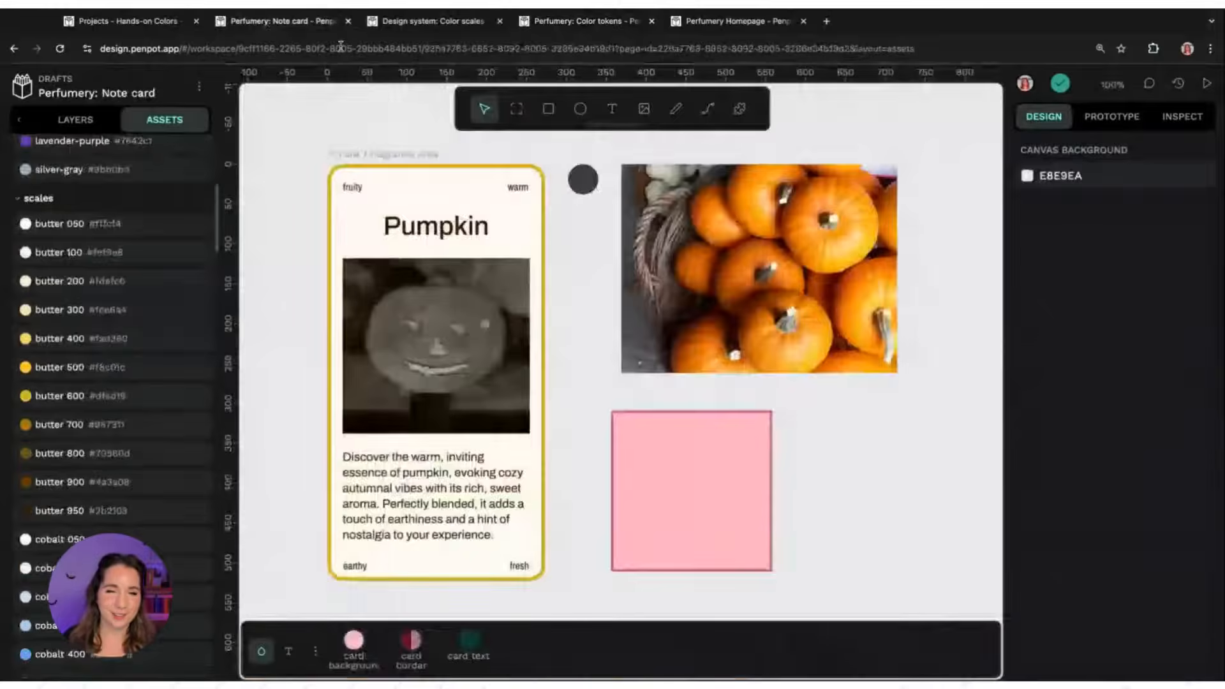
{"action": "left_click", "coordinate": [371, 155]}
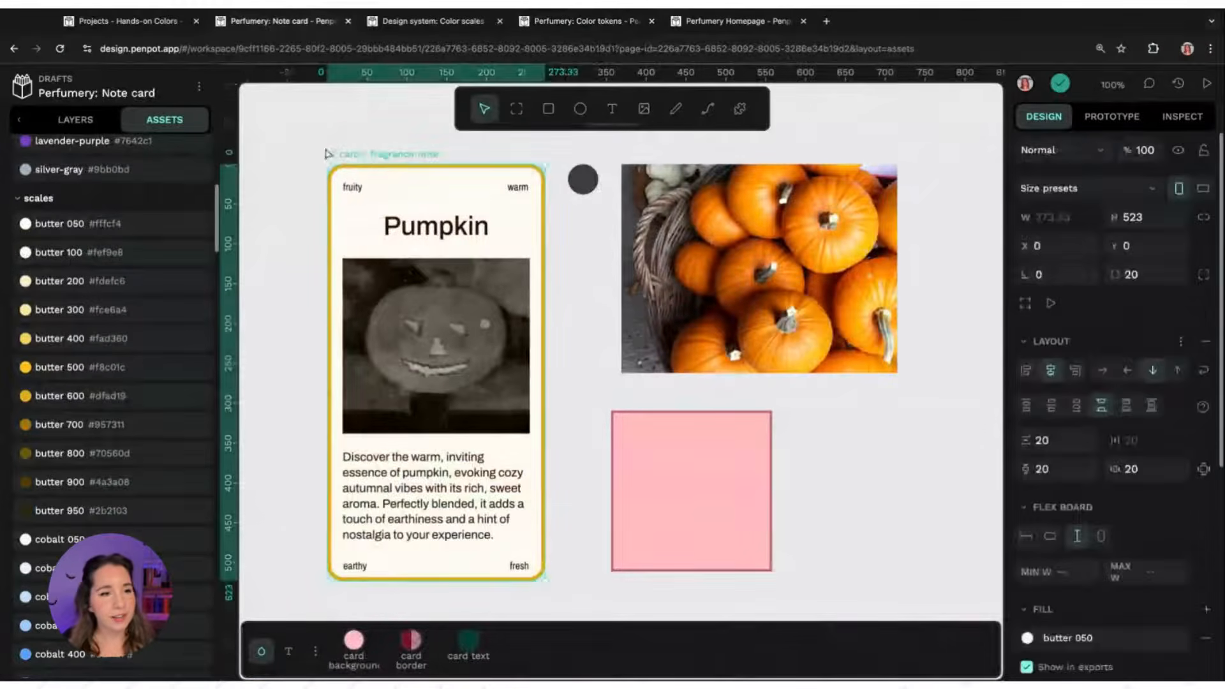
{"action": "left_click", "coordinate": [68, 122]}
{"action": "left_click", "coordinate": [165, 121]}
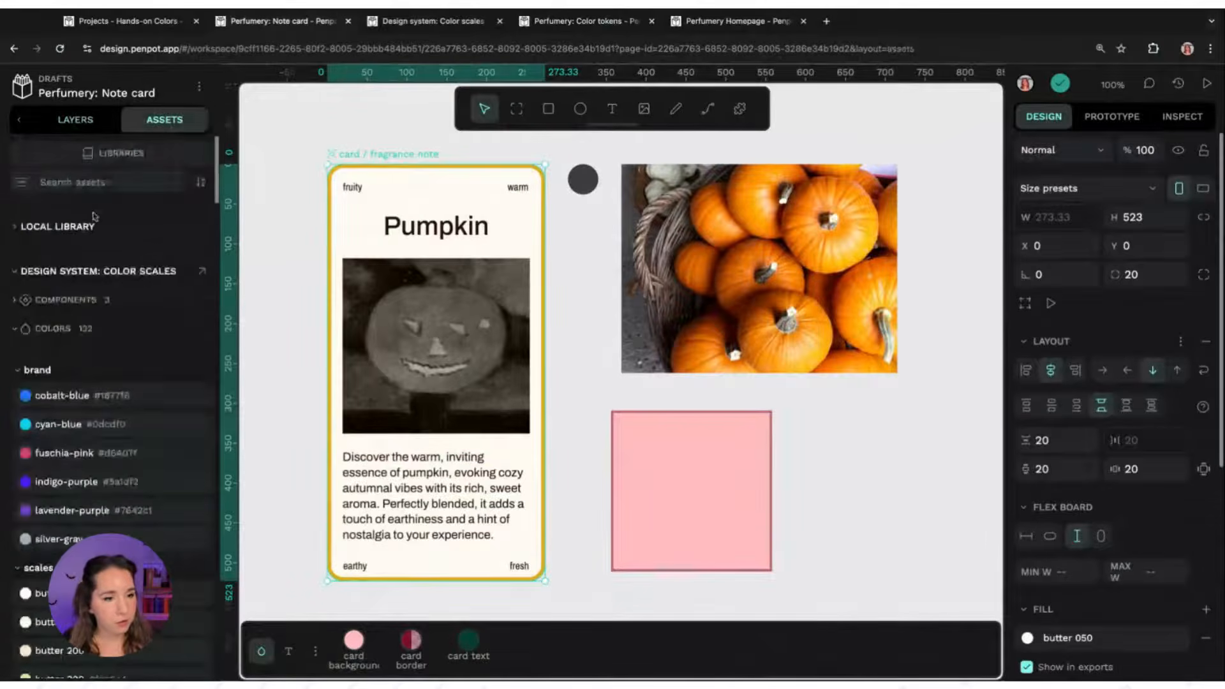
{"action": "left_click", "coordinate": [95, 220]}
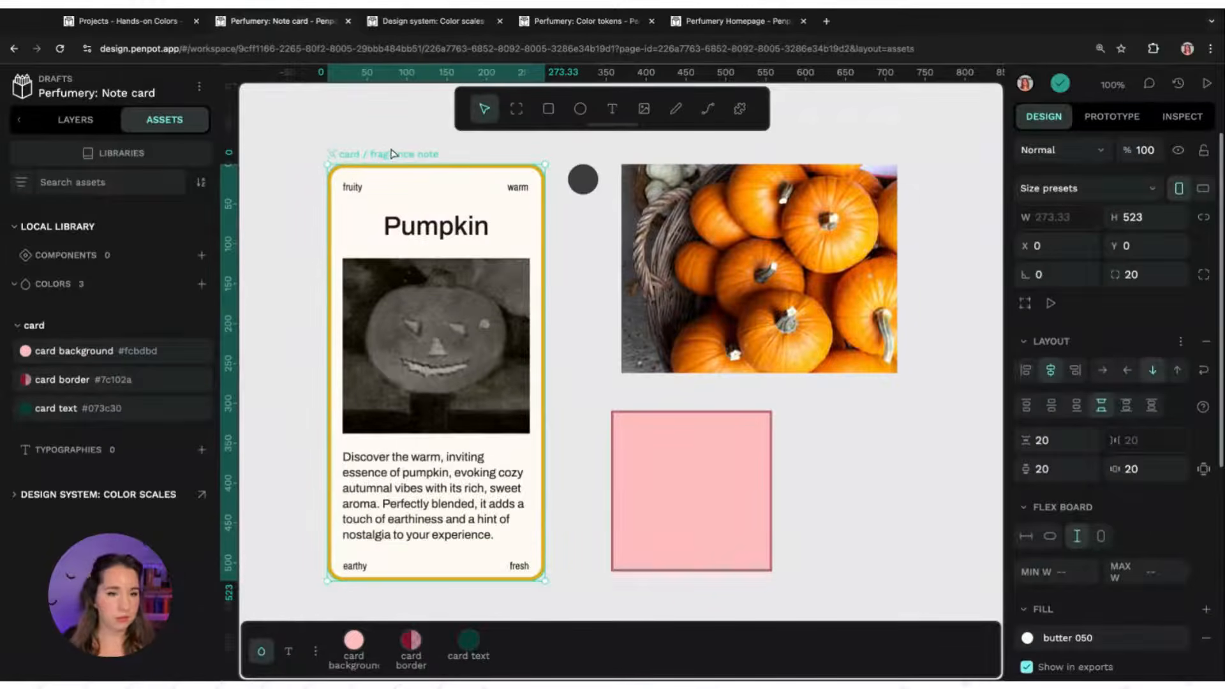
{"action": "scroll", "coordinate": [1190, 509], "scroll_direction": "down", "scroll_amount": 4}
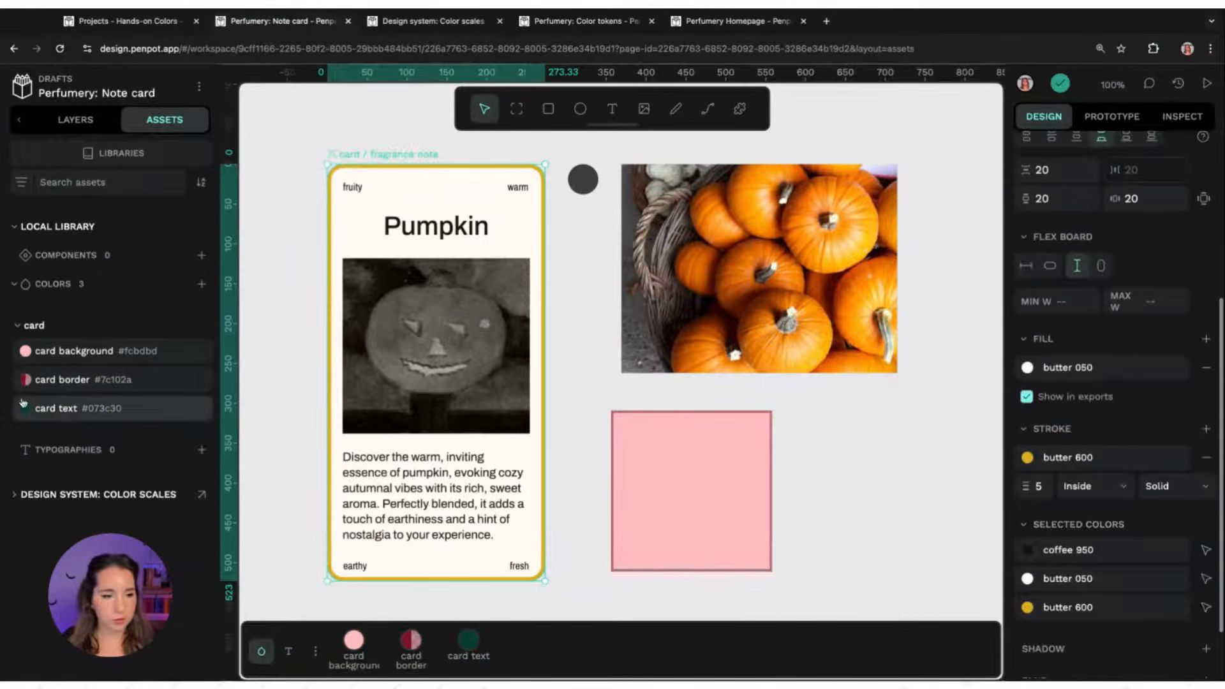
{"action": "left_click", "coordinate": [27, 351]}
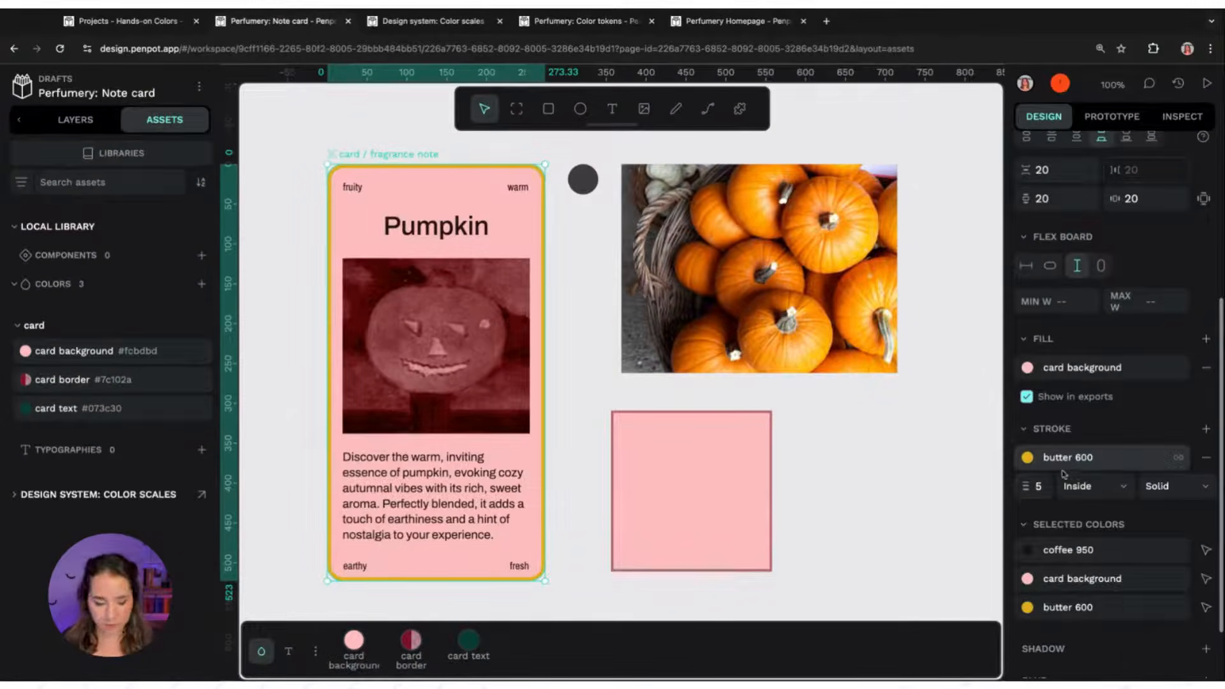
{"action": "left_click", "coordinate": [408, 646], "text": "shift"}
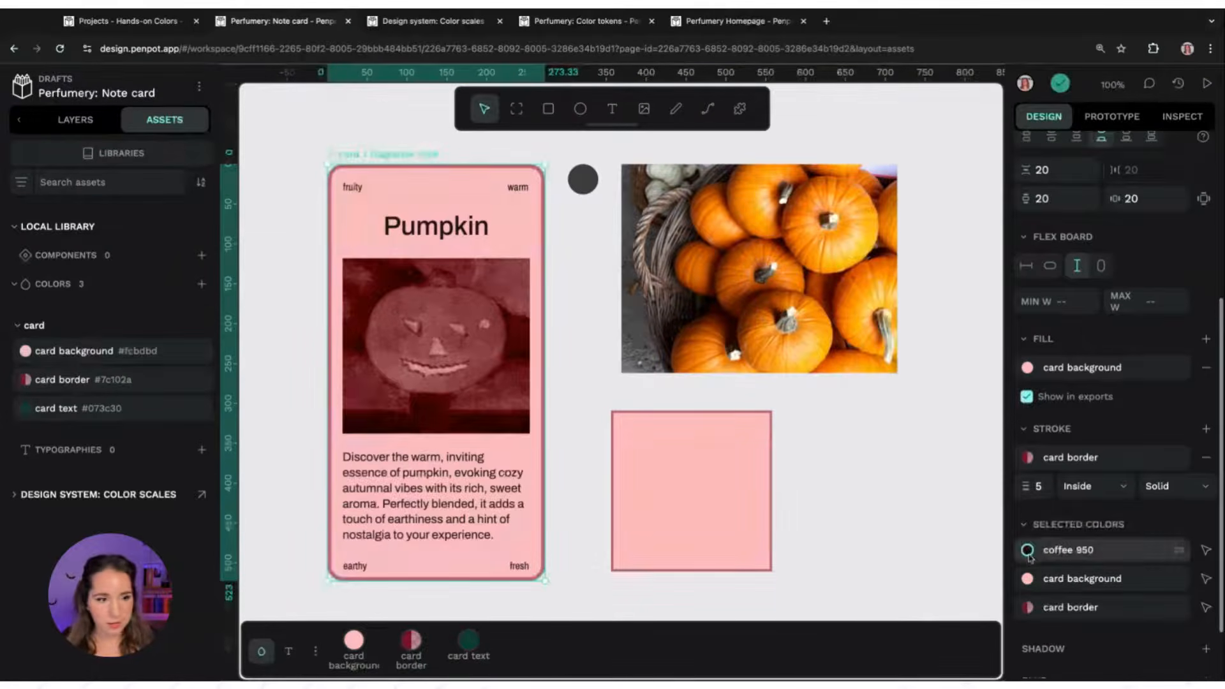
Edit the card text colour, picking a Design system: Color scales swatch to set it to #211209
{"action": "right_click", "coordinate": [110, 410]}
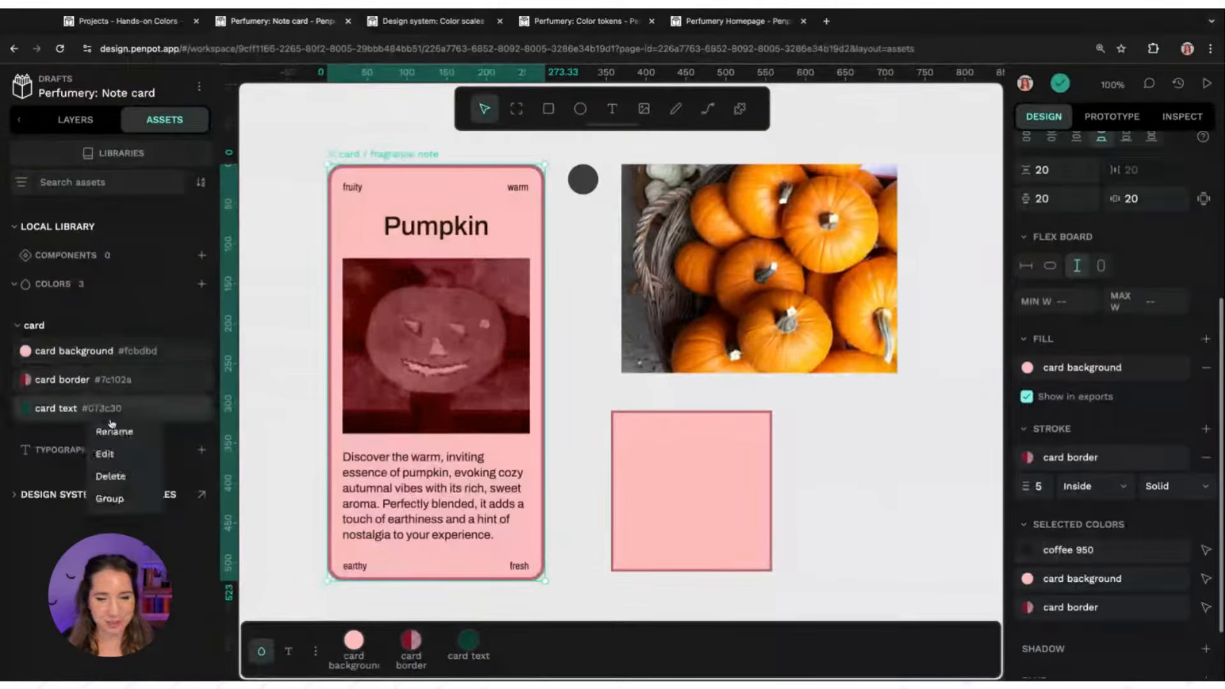
{"action": "left_click", "coordinate": [106, 454]}
{"action": "left_click", "coordinate": [223, 504]}
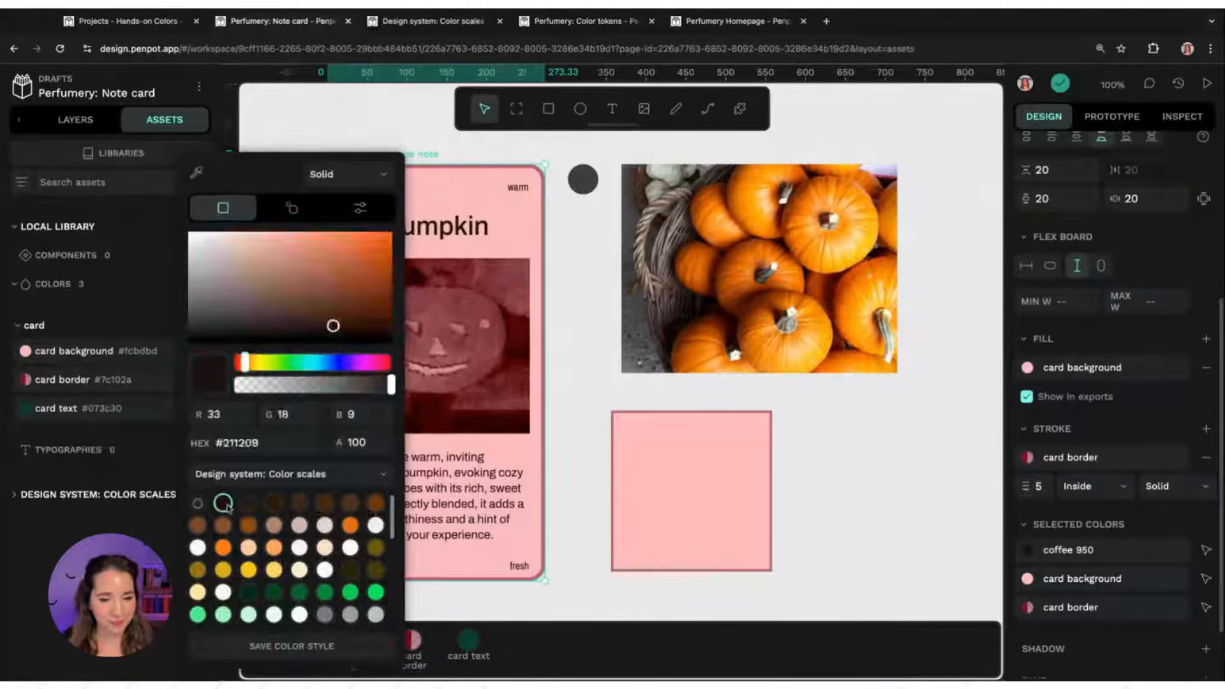
{"action": "left_click", "coordinate": [320, 648]}
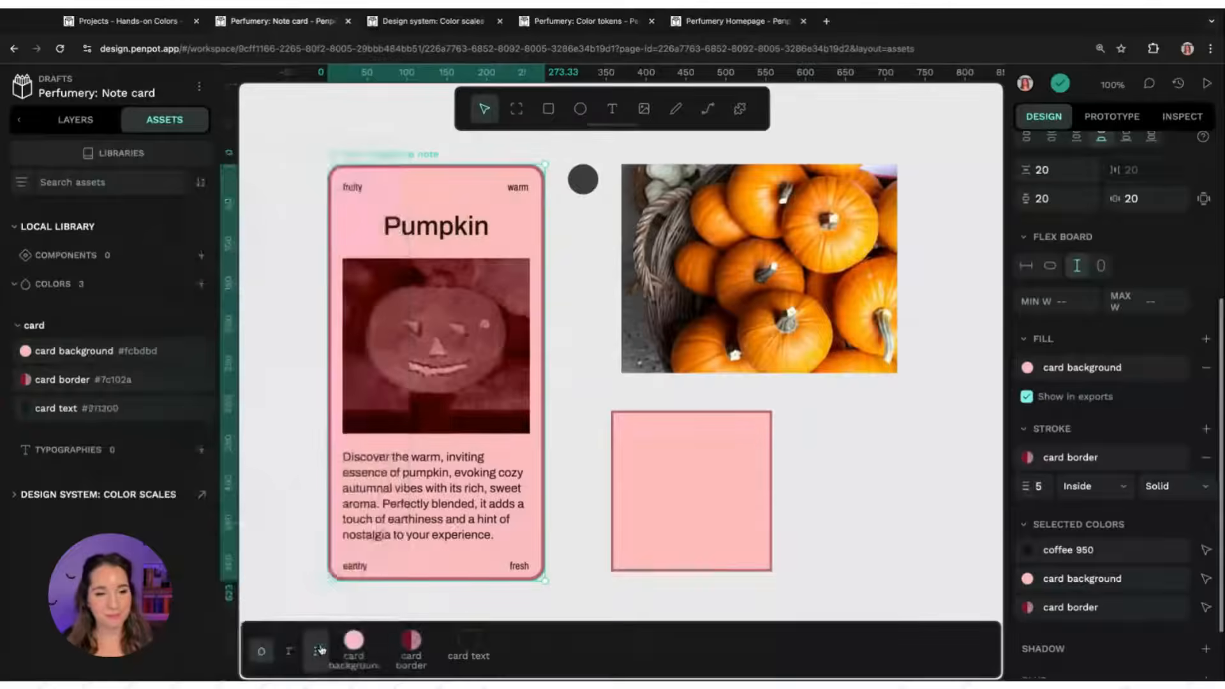
{"action": "left_click", "coordinate": [355, 128]}
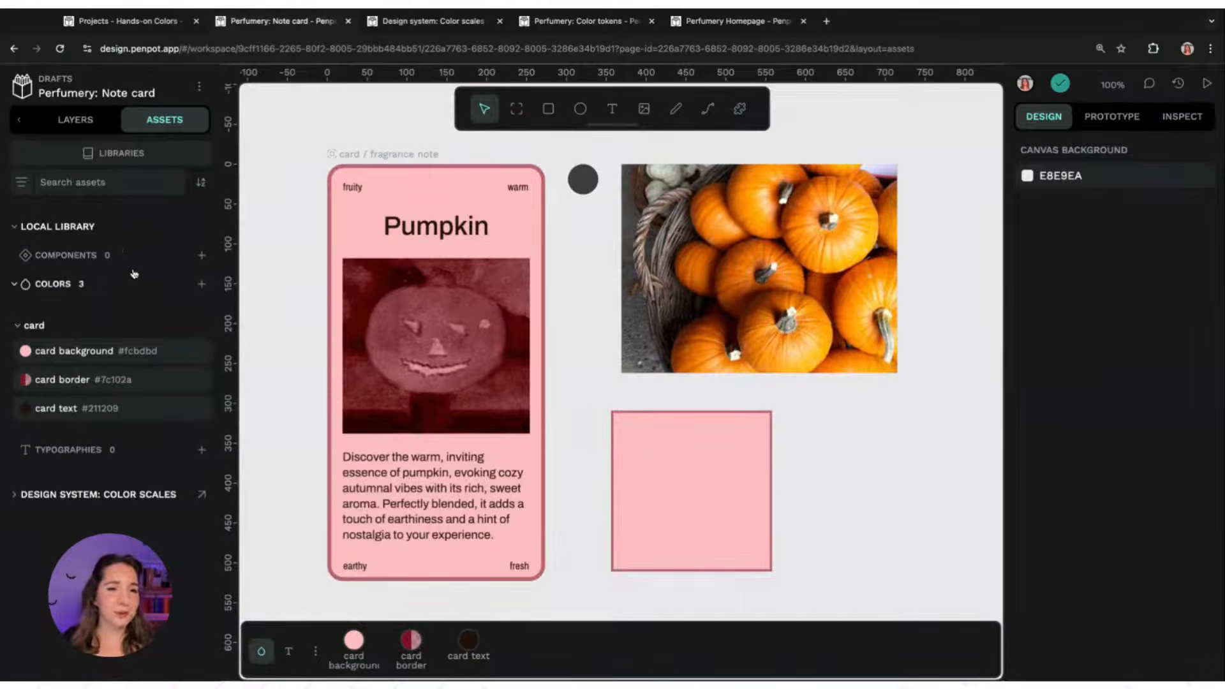
Publish the Note card file's library from the libraries dialog
{"action": "left_click", "coordinate": [146, 158]}
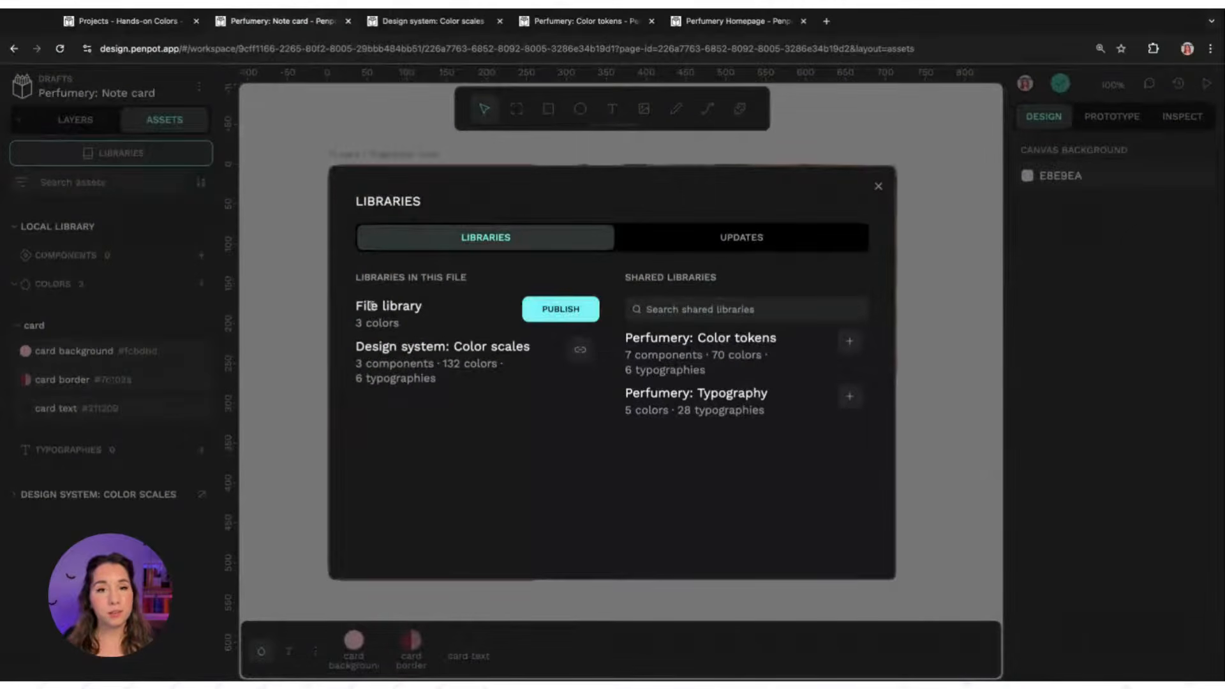
{"action": "left_click", "coordinate": [575, 312]}
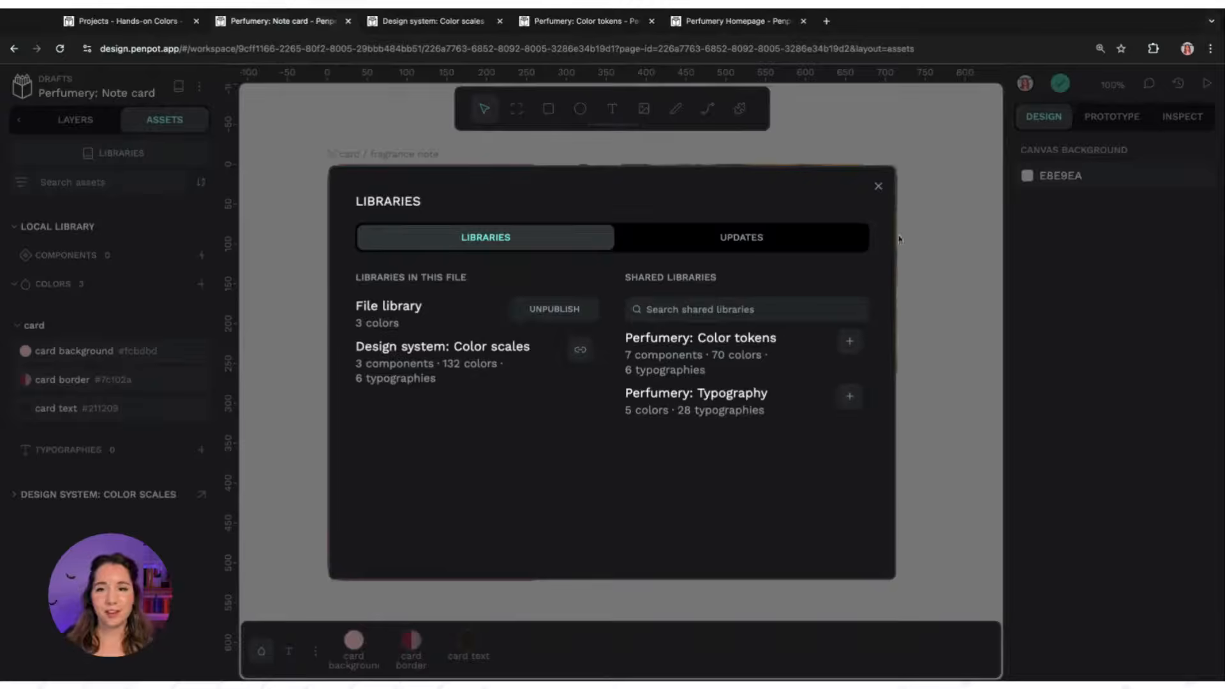
{"action": "left_click", "coordinate": [878, 185]}
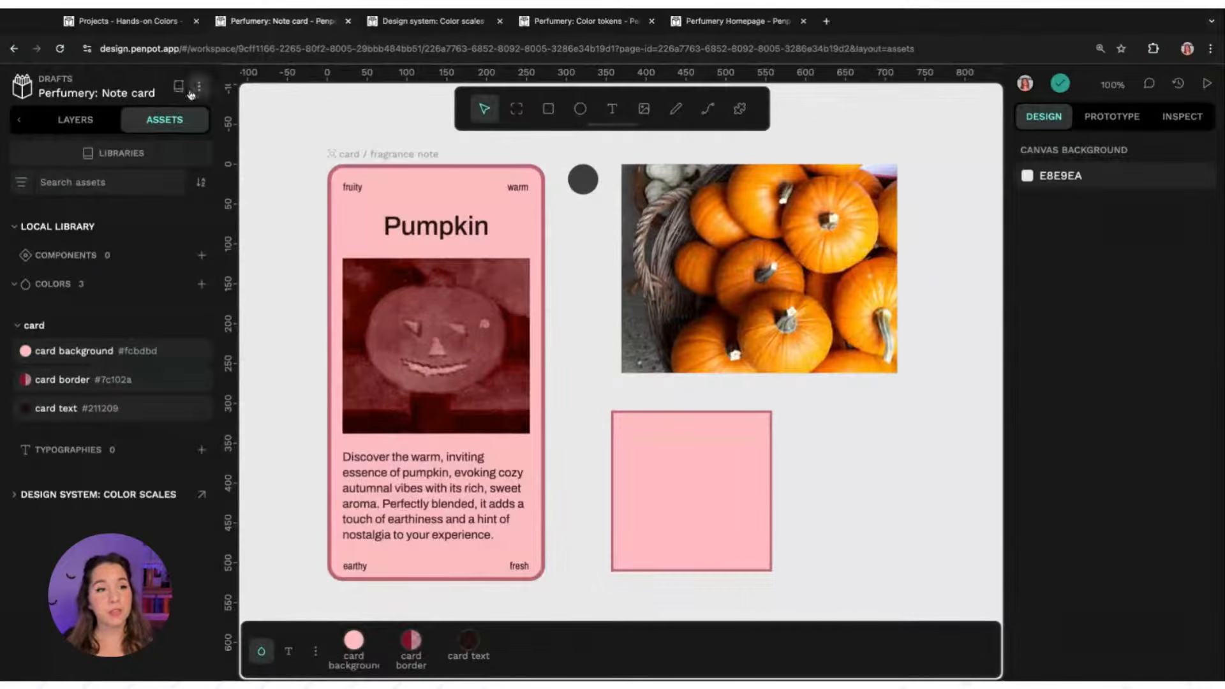
Browse the team's shared libraries on the dashboard and open the Perfumery: Note card library's options
{"action": "left_click", "coordinate": [19, 89]}
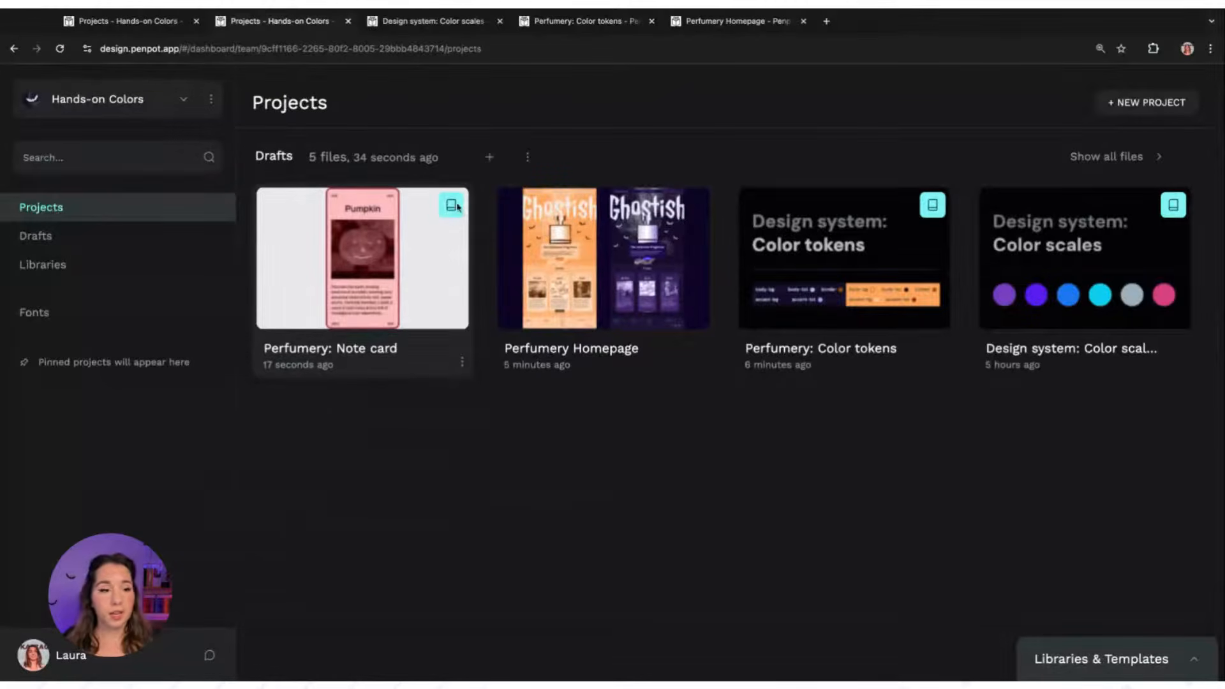
{"action": "left_click", "coordinate": [44, 267]}
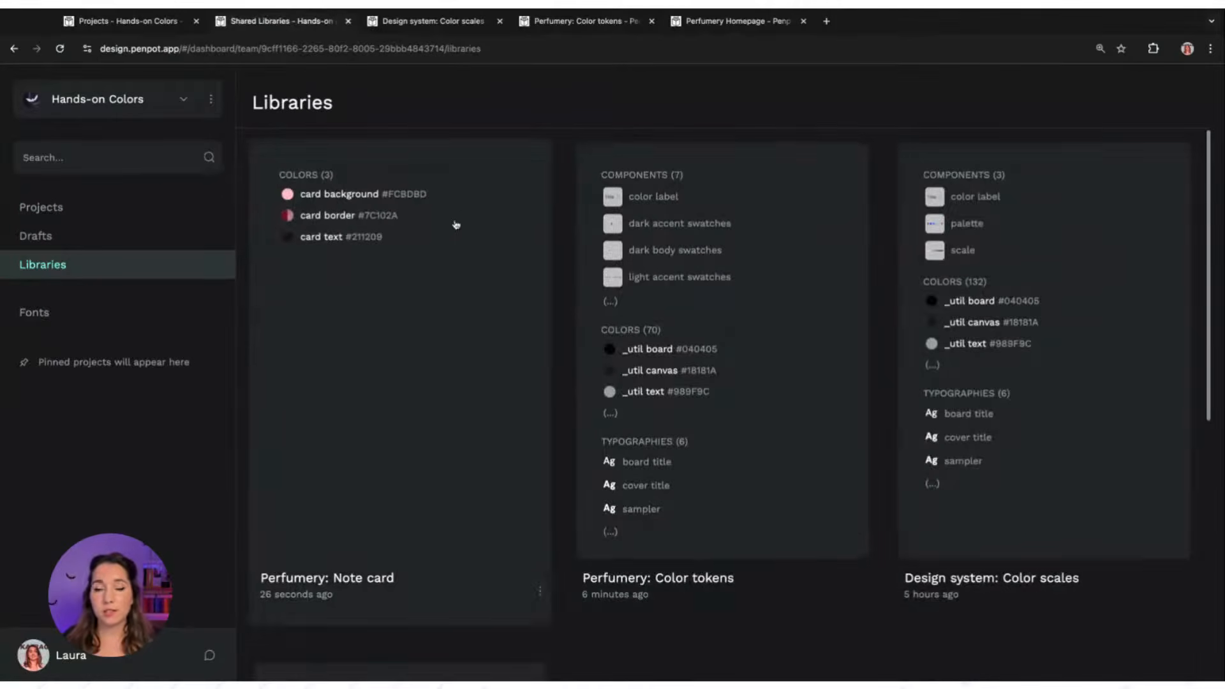
{"action": "left_click_drag", "start_coordinate": [1208, 154], "coordinate": [1209, 158]}
{"action": "scroll", "coordinate": [1208, 158], "scroll_direction": "down", "scroll_amount": 5}
{"action": "scroll", "coordinate": [1208, 158], "scroll_direction": "up", "scroll_amount": 5}
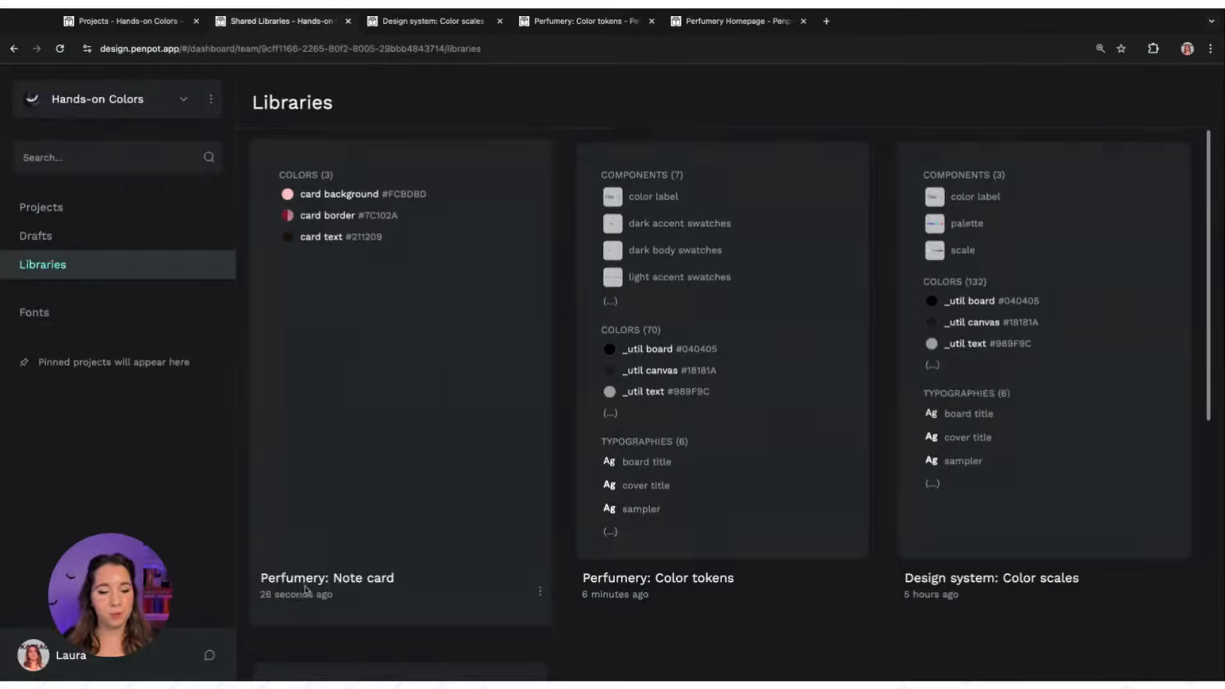
{"action": "left_click", "coordinate": [540, 592]}
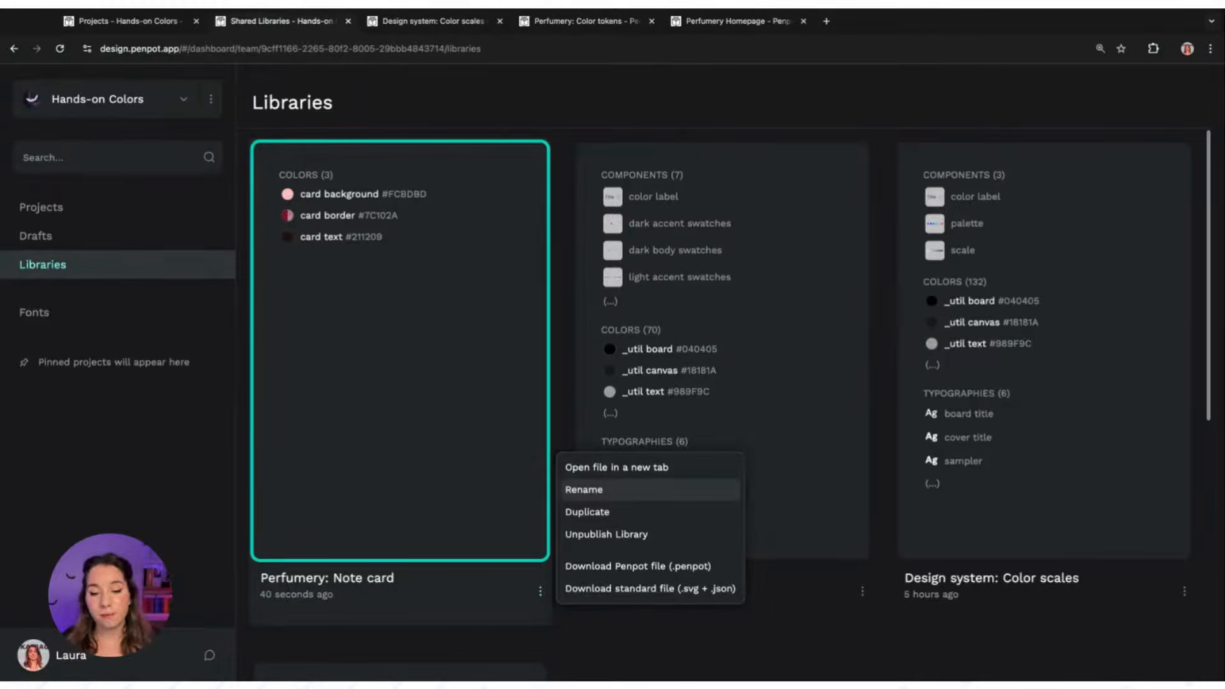
{"action": "left_click", "coordinate": [802, 634]}
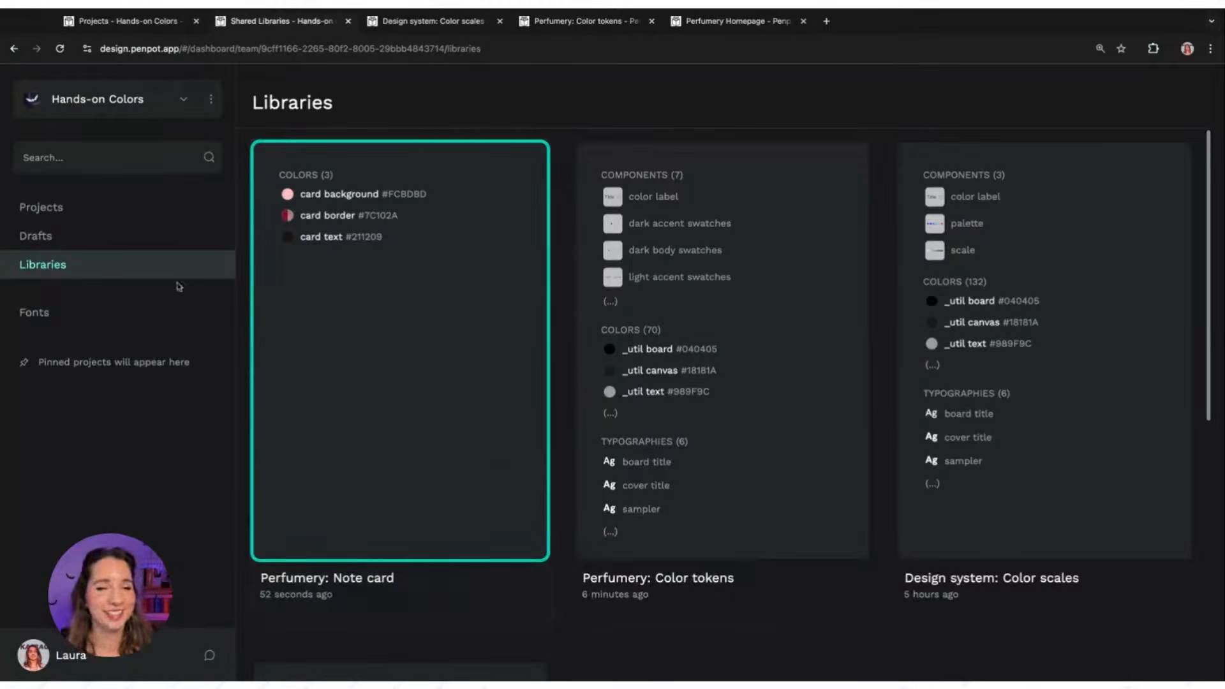
Open the Perfumery Homepage file and connect the Perfumery: Note card shared library to it
{"action": "left_click", "coordinate": [146, 218]}
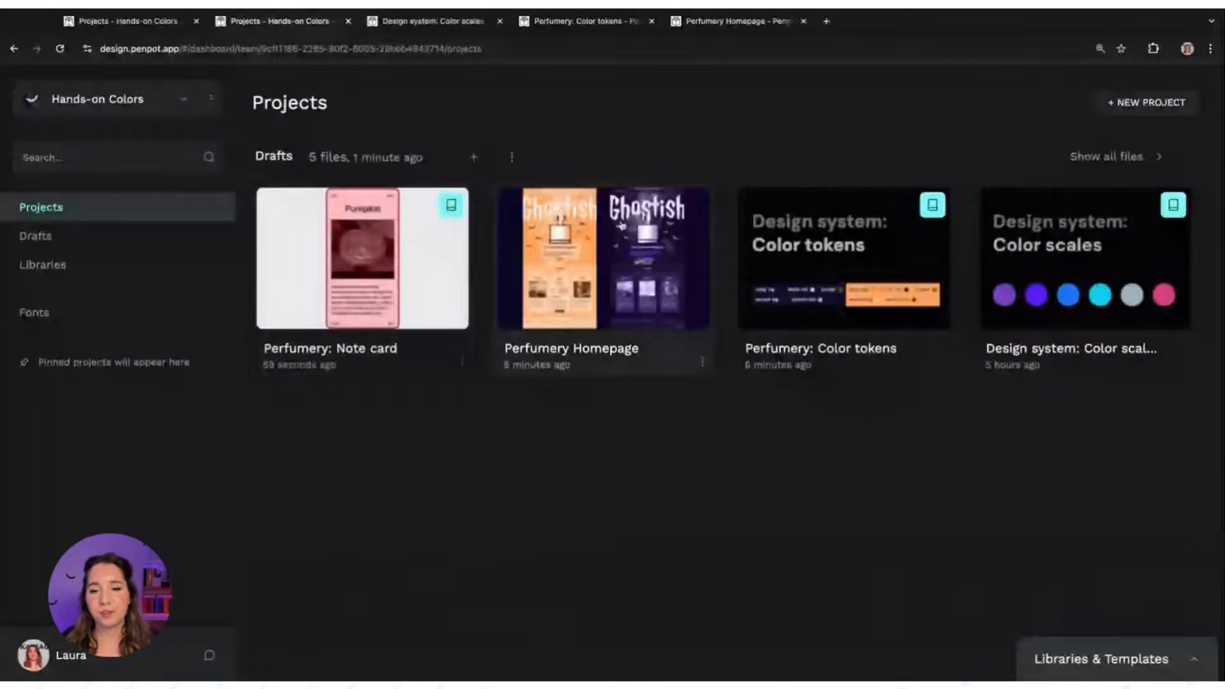
{"action": "double_click", "coordinate": [611, 225]}
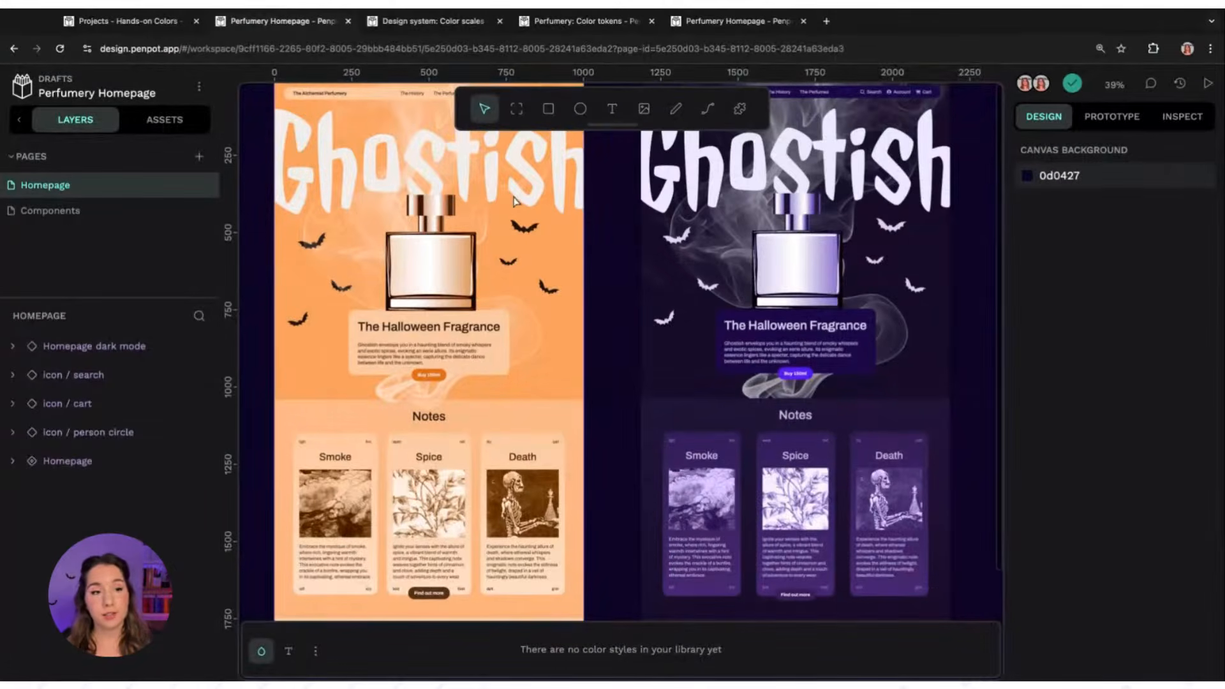
{"action": "left_click", "coordinate": [169, 120]}
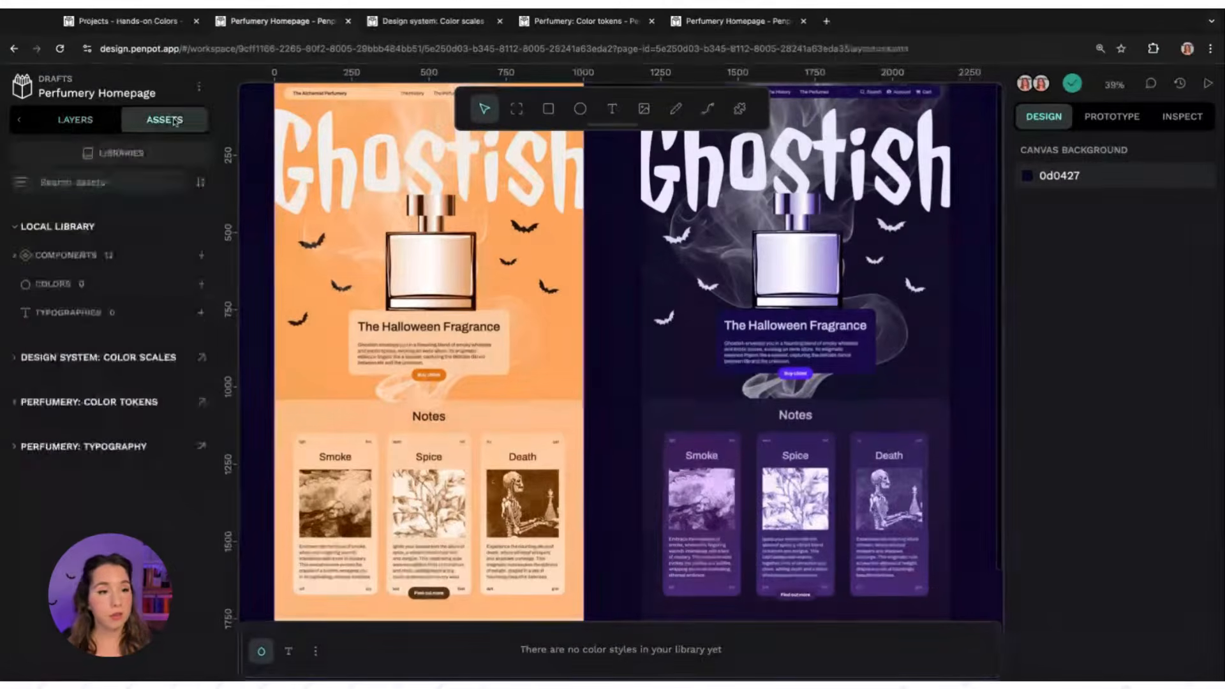
{"action": "left_click", "coordinate": [124, 156]}
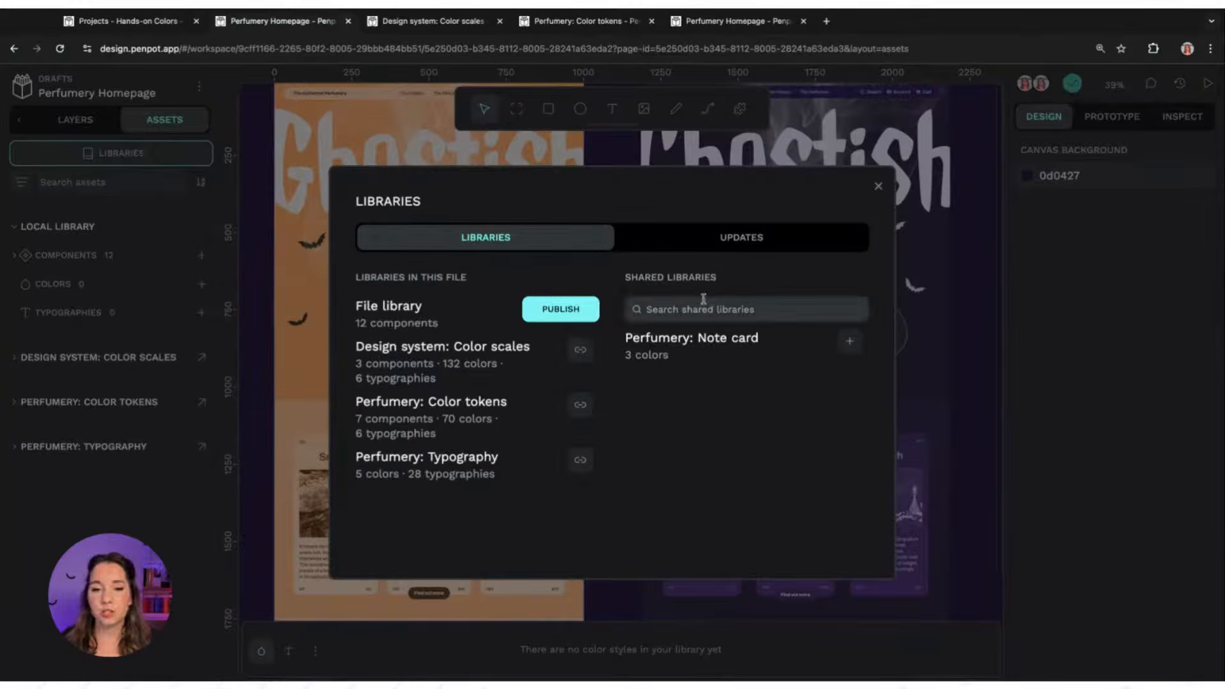
{"action": "mouse_move", "coordinate": [630, 277]}
{"action": "left_mouse_down"}
{"action": "mouse_move", "coordinate": [729, 280]}
{"action": "mouse_move", "coordinate": [619, 278]}
{"action": "left_mouse_up"}
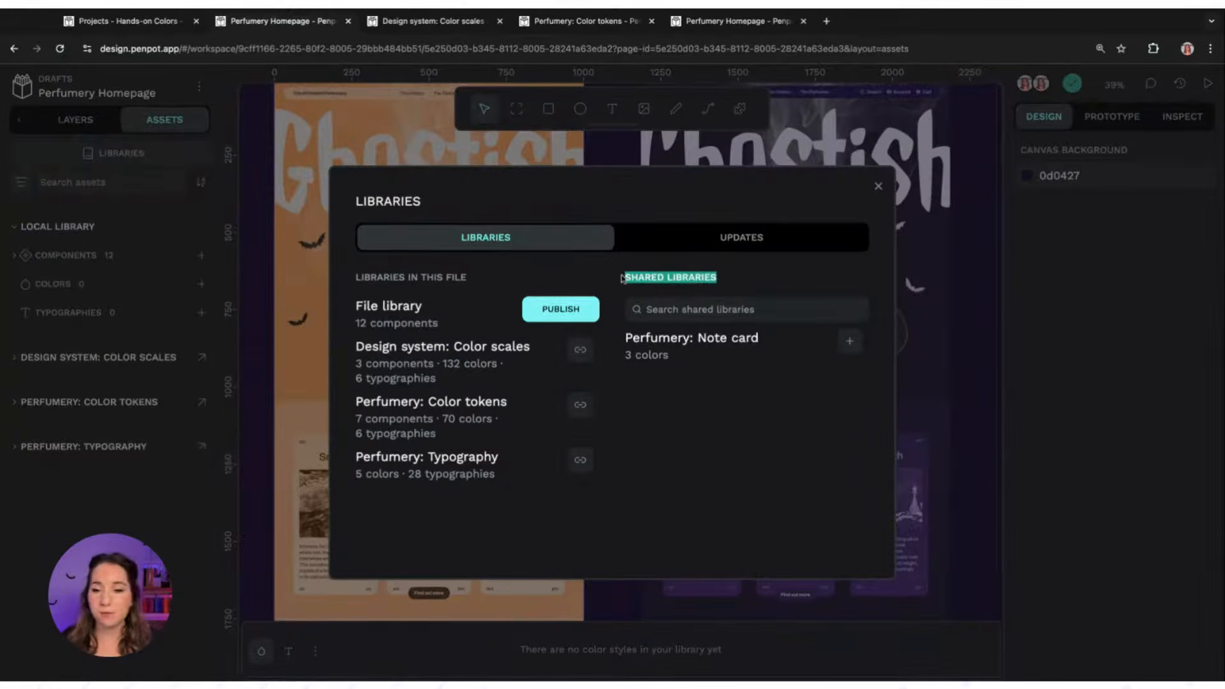
{"action": "left_click", "coordinate": [707, 356]}
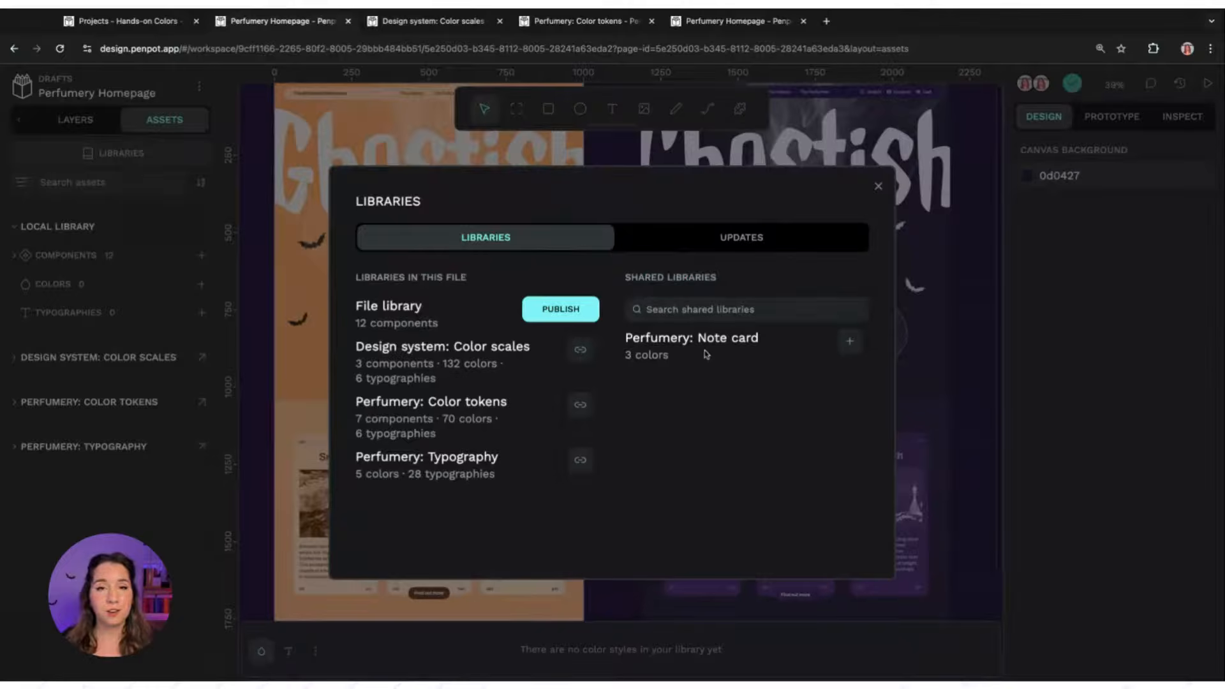
{"action": "left_click", "coordinate": [850, 344]}
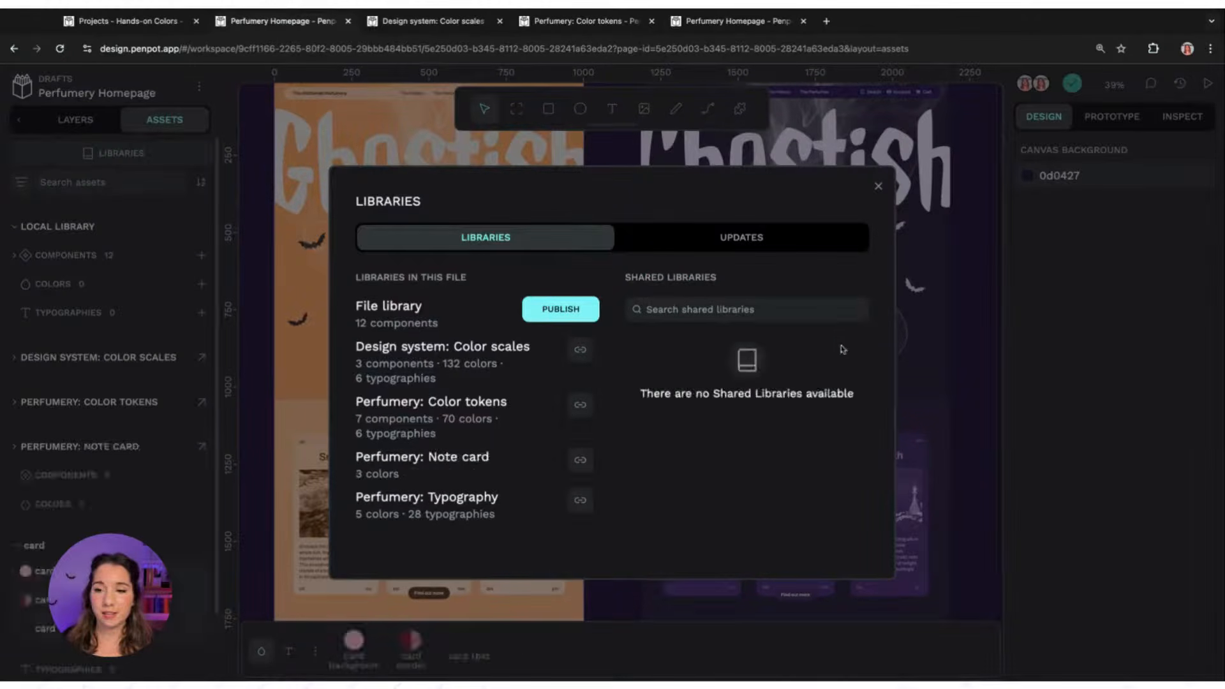
{"action": "left_click", "coordinate": [878, 186]}
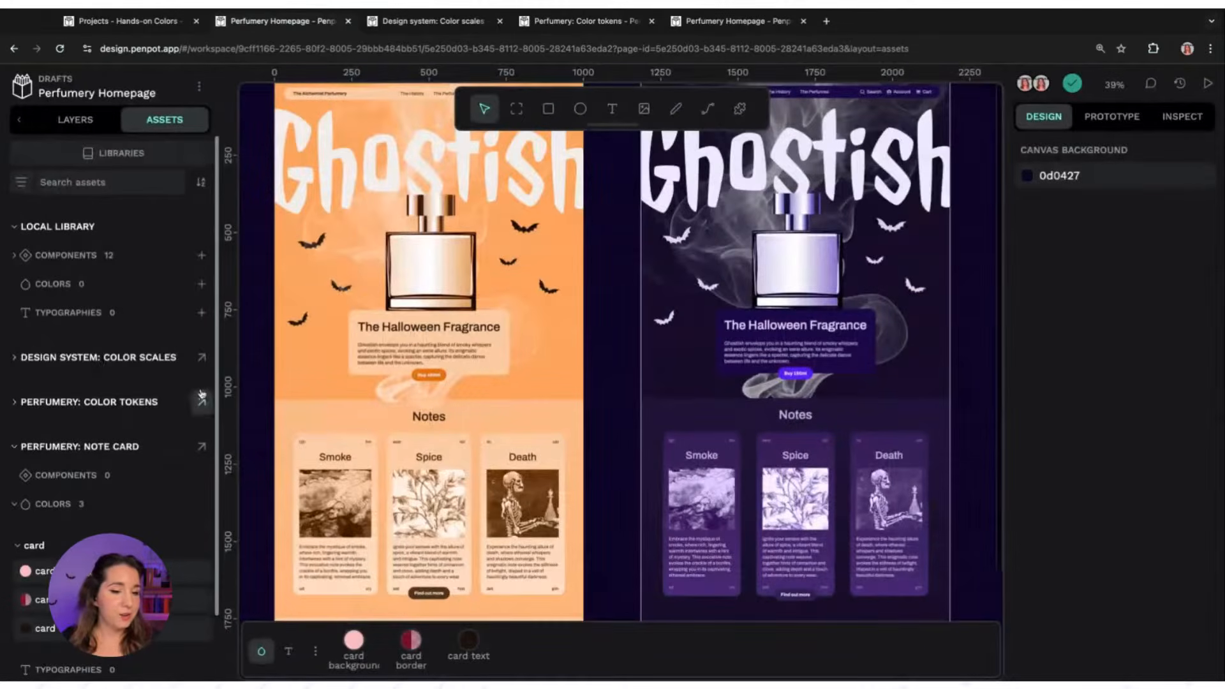
Select the Homepage board and inspect its fill colour in RGBA, HSLA and HEX formats
{"action": "scroll", "coordinate": [114, 383], "scroll_direction": "down", "scroll_amount": 2}
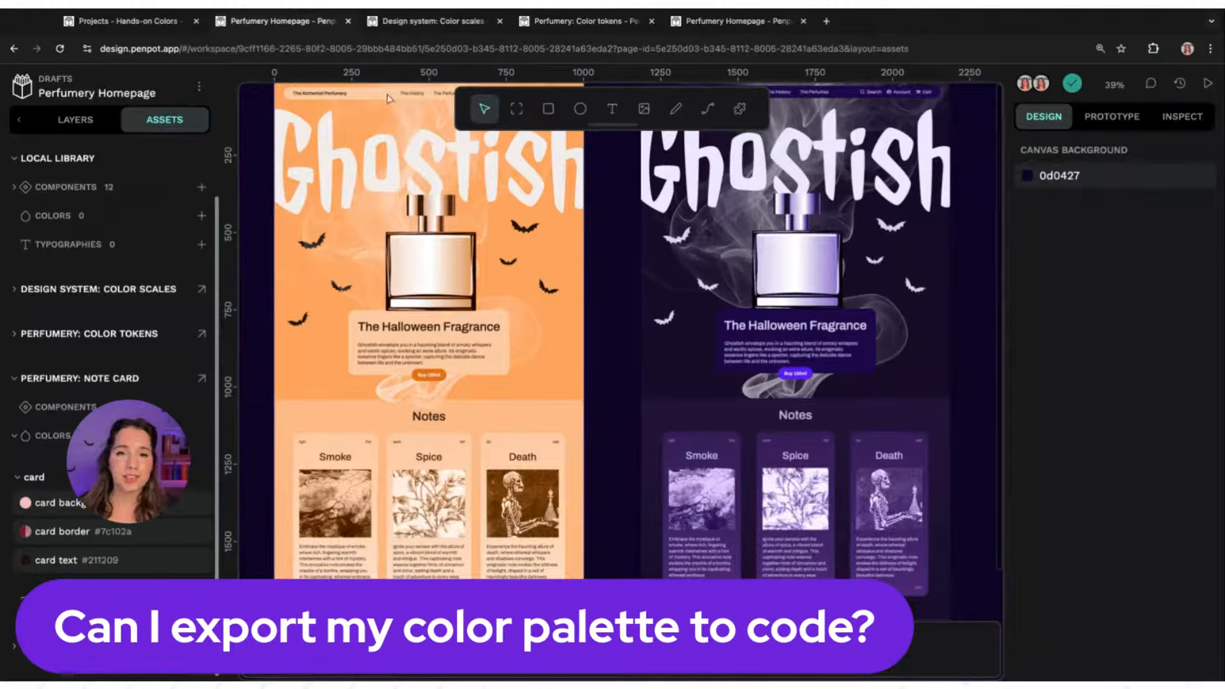
{"action": "scroll", "coordinate": [347, 148], "scroll_direction": "up", "scroll_amount": 3}
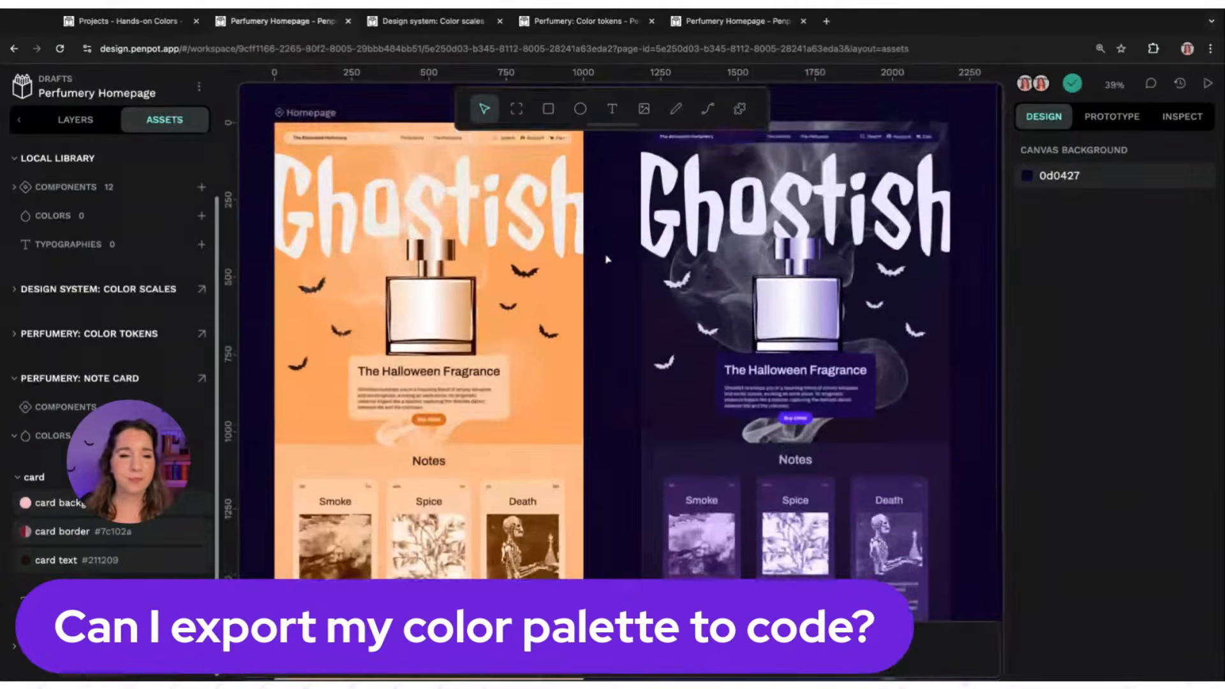
{"action": "left_click", "coordinate": [312, 145]}
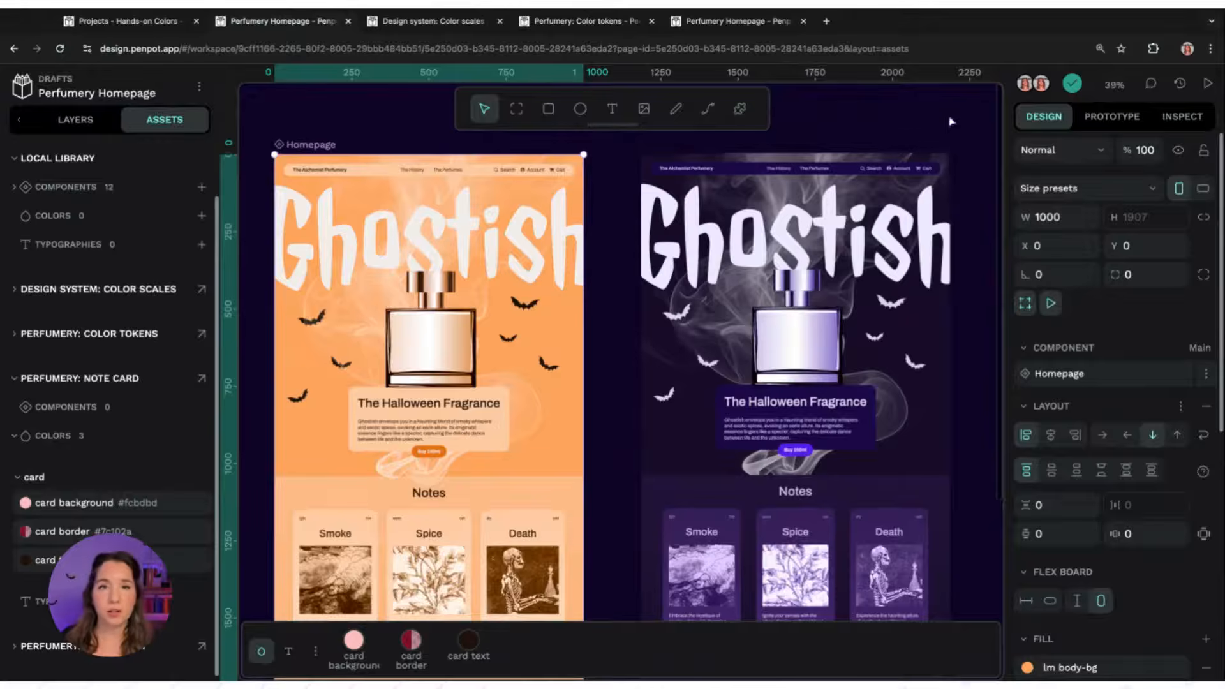
{"action": "left_click", "coordinate": [1183, 117]}
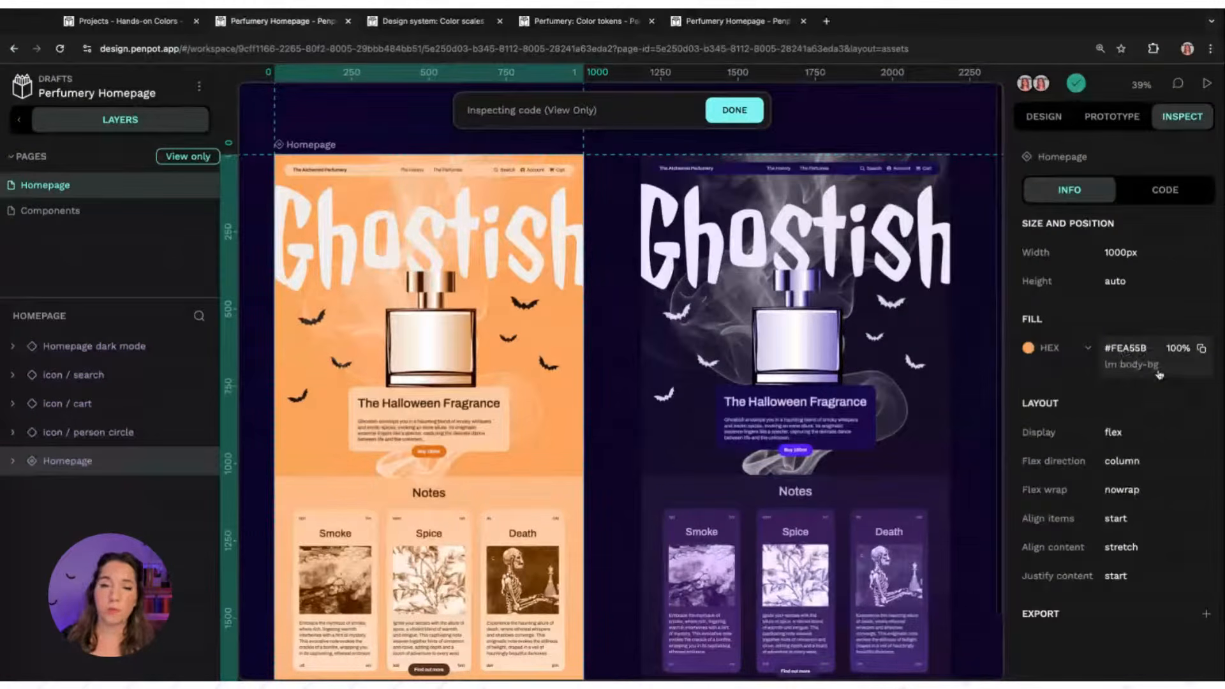
{"action": "left_click", "coordinate": [1087, 350]}
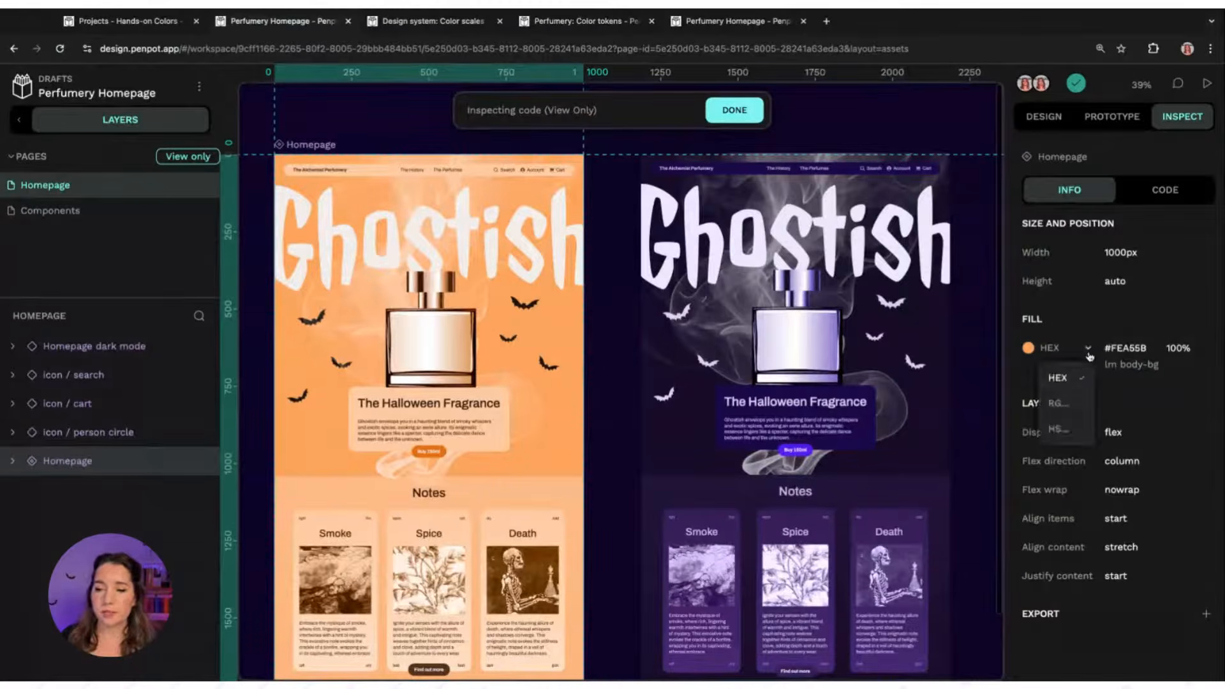
{"action": "left_click", "coordinate": [1077, 411]}
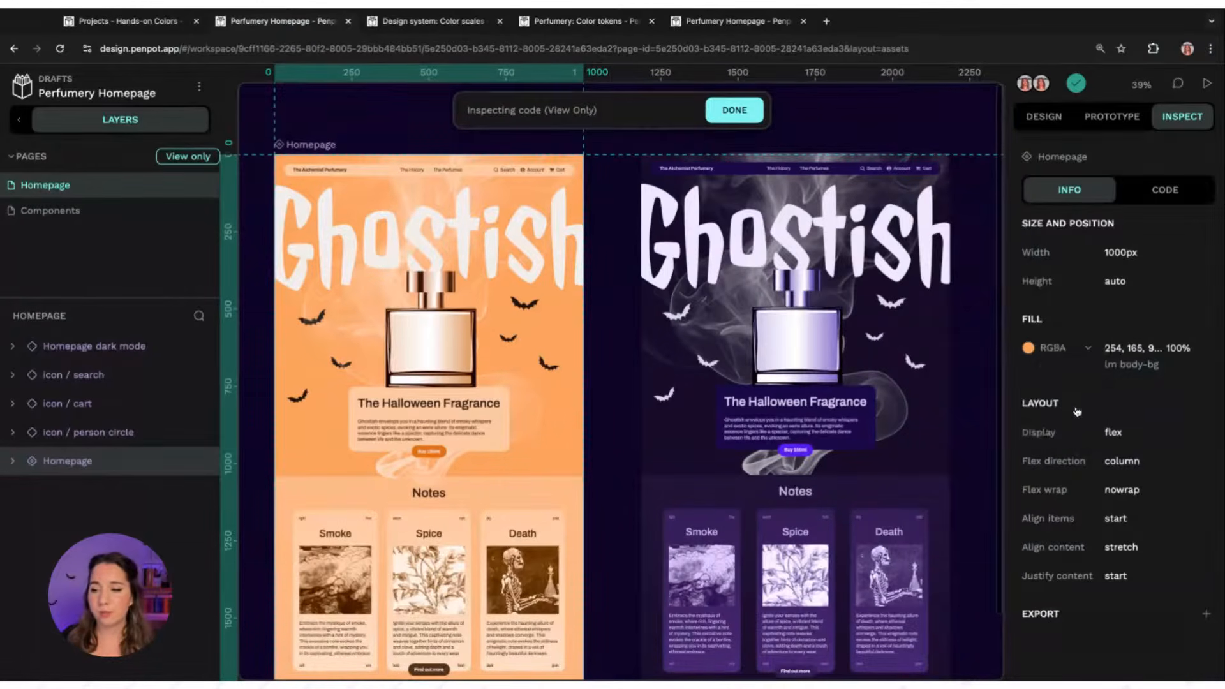
{"action": "left_click", "coordinate": [1066, 355]}
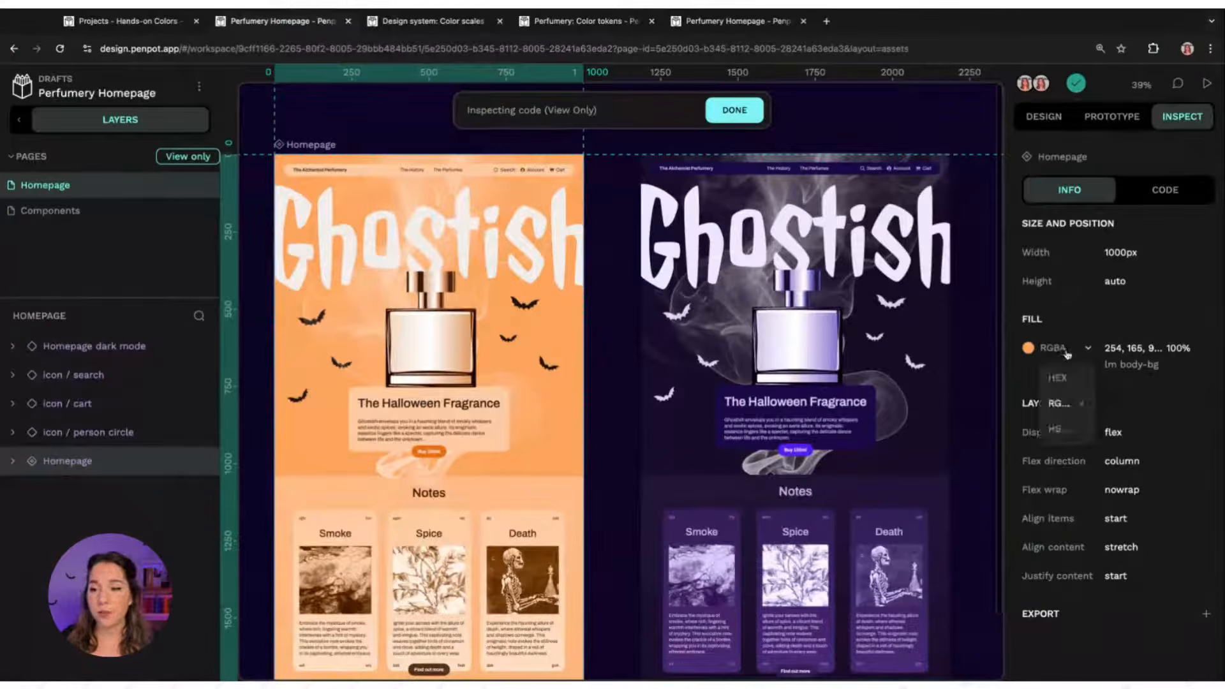
{"action": "left_click", "coordinate": [1075, 432]}
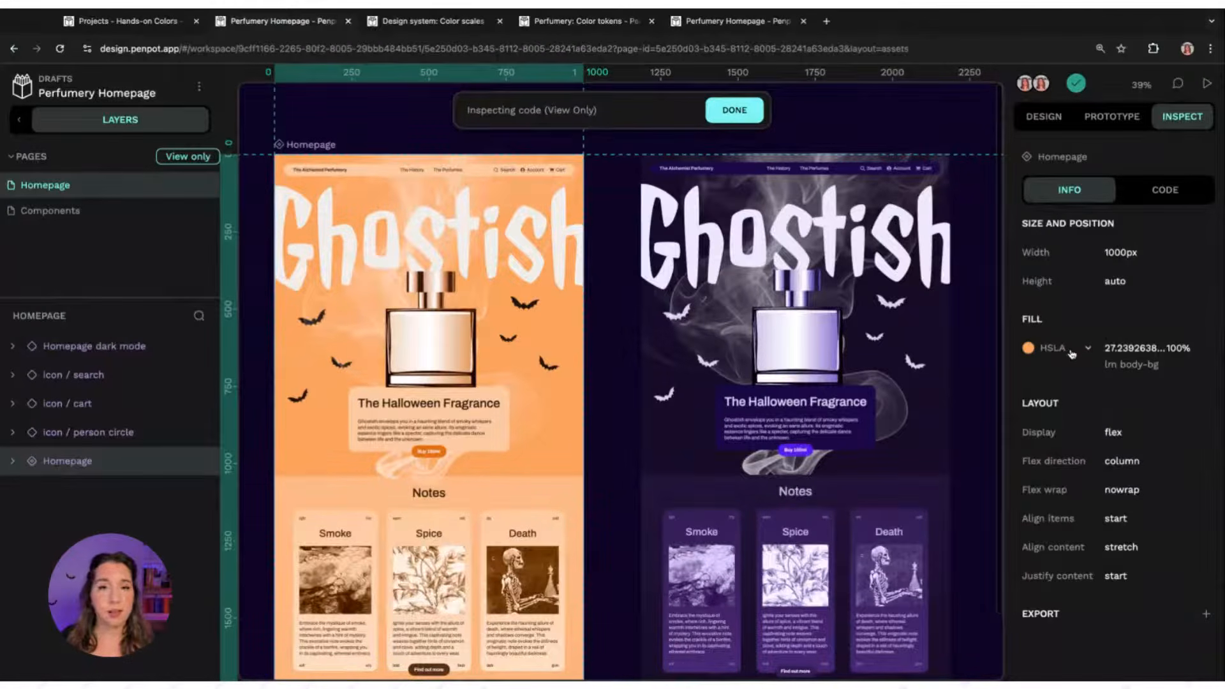
{"action": "left_click", "coordinate": [1059, 347]}
{"action": "left_click", "coordinate": [1067, 385]}
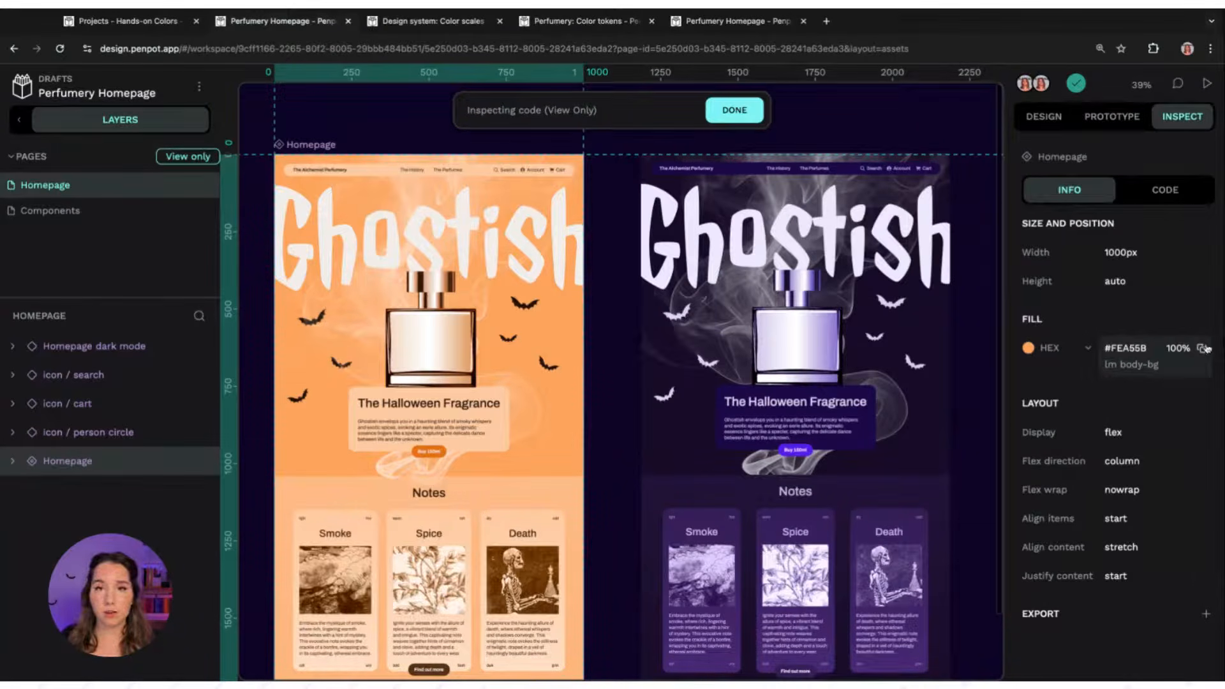
Examine the Homepage board's generated CSS and HTML code, then leave inspect mode
{"action": "left_click", "coordinate": [1154, 192]}
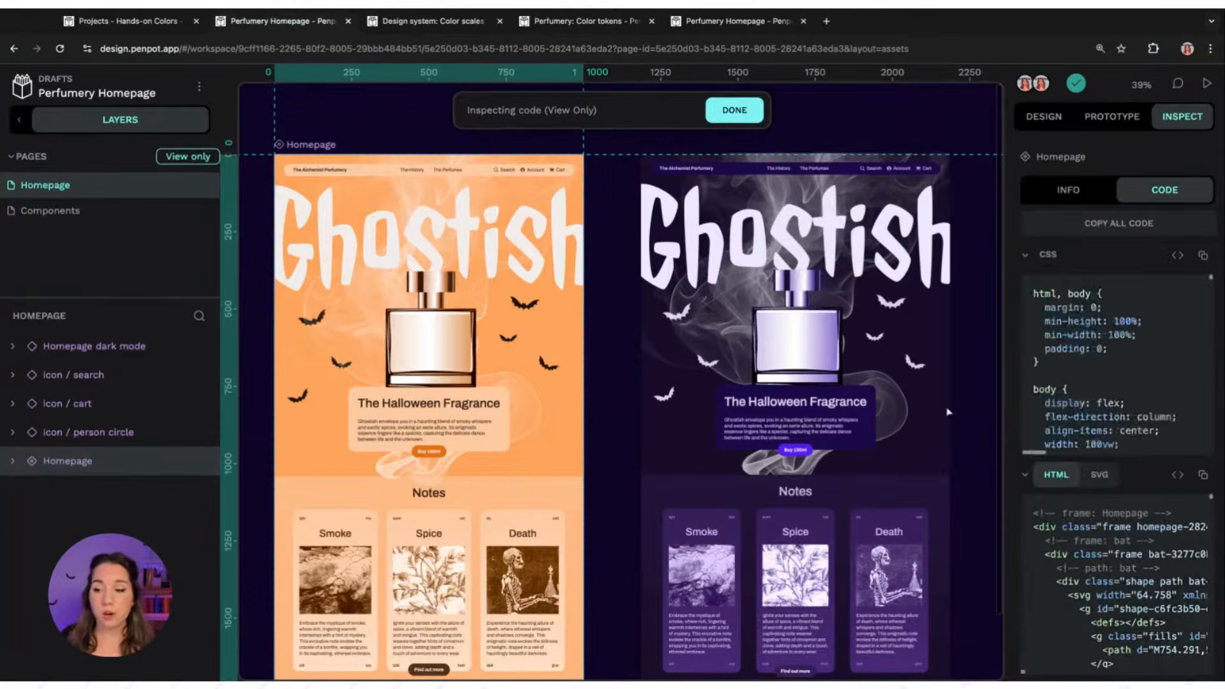
{"action": "scroll", "coordinate": [1213, 281], "scroll_direction": "down", "scroll_amount": 10}
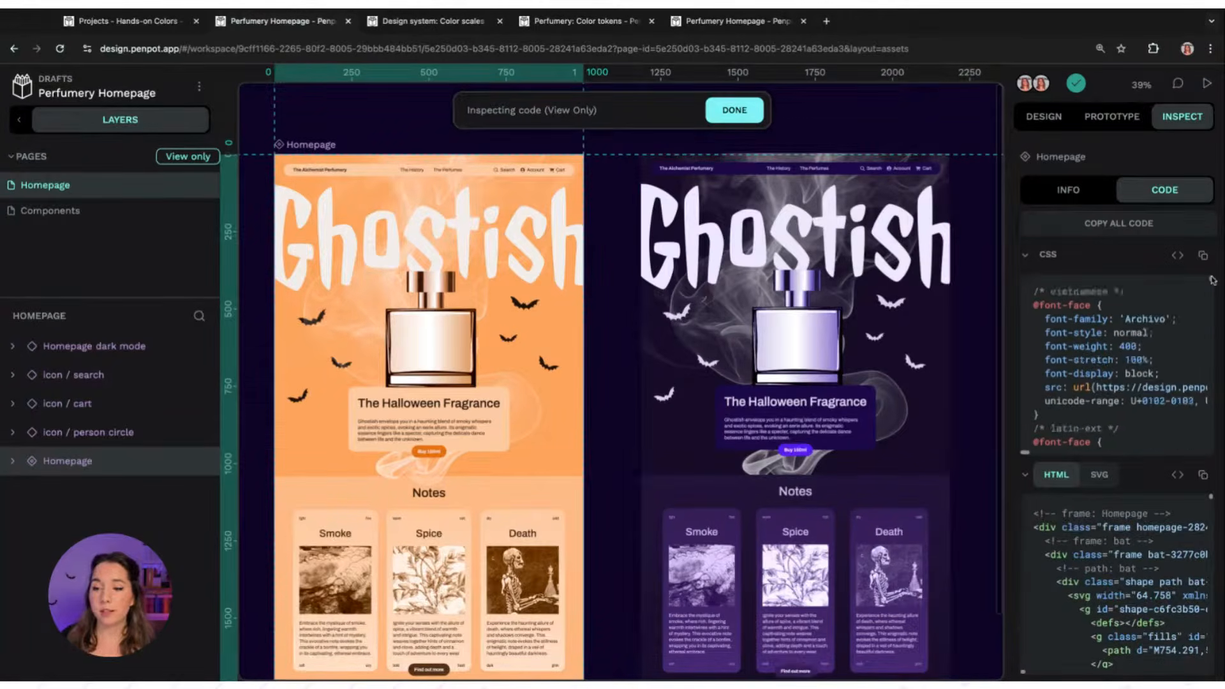
{"action": "left_click_drag", "start_coordinate": [1211, 277], "coordinate": [1217, 275]}
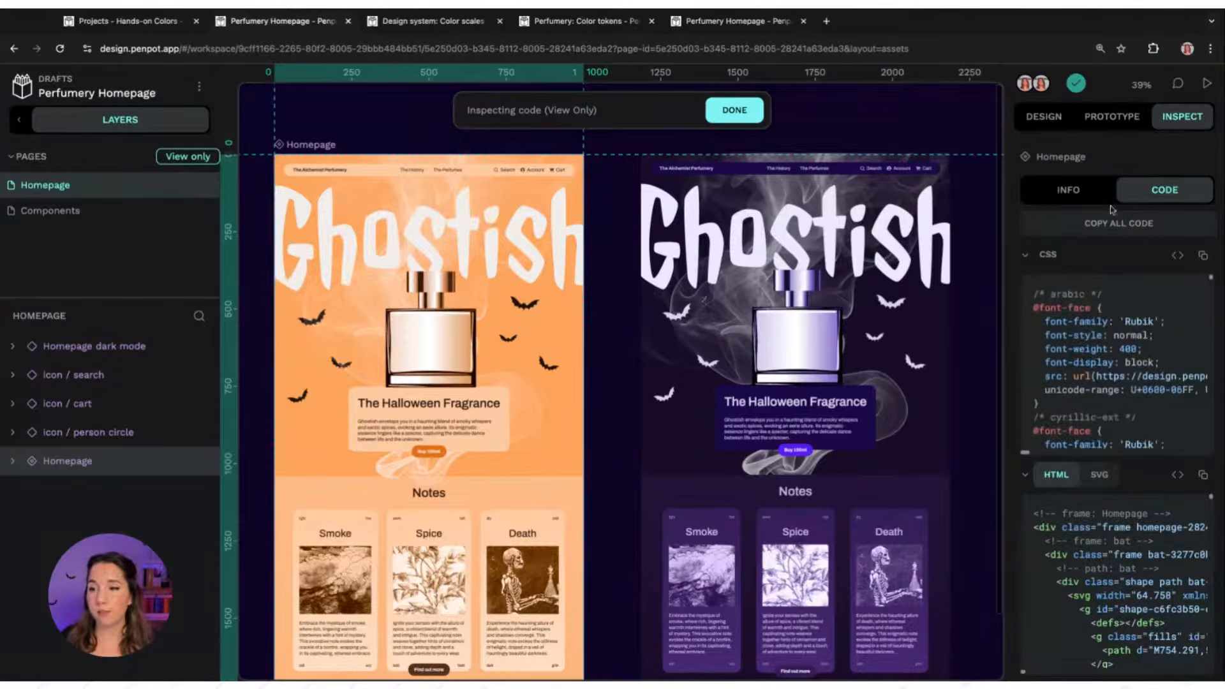
{"action": "left_click", "coordinate": [1068, 190]}
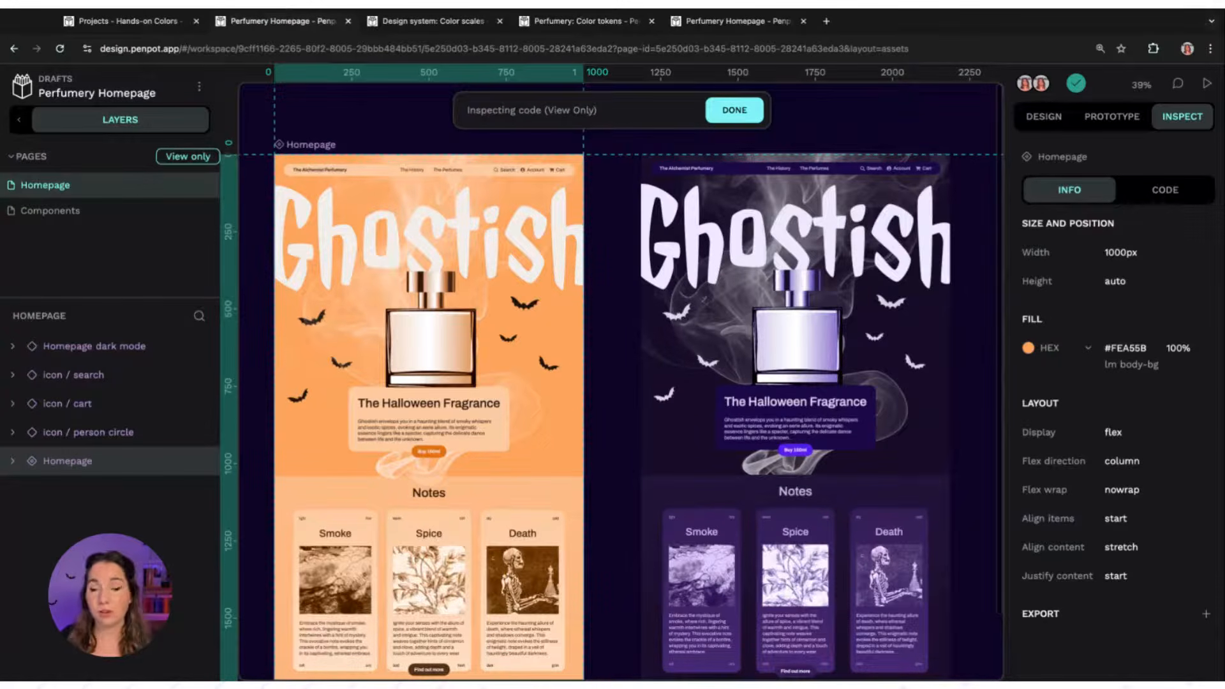
{"action": "left_click", "coordinate": [734, 110]}
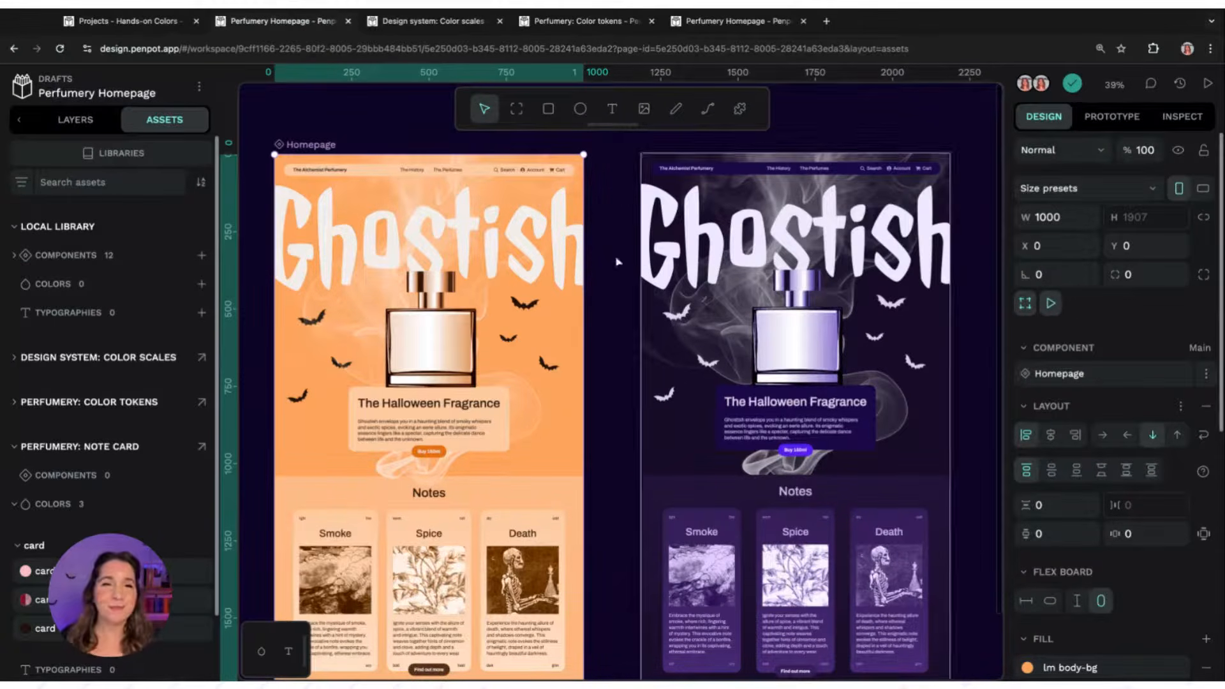
Switch to the Design system: Color scales file and browse its colour scale assets
{"action": "left_click", "coordinate": [359, 116]}
{"action": "left_click", "coordinate": [477, 22]}
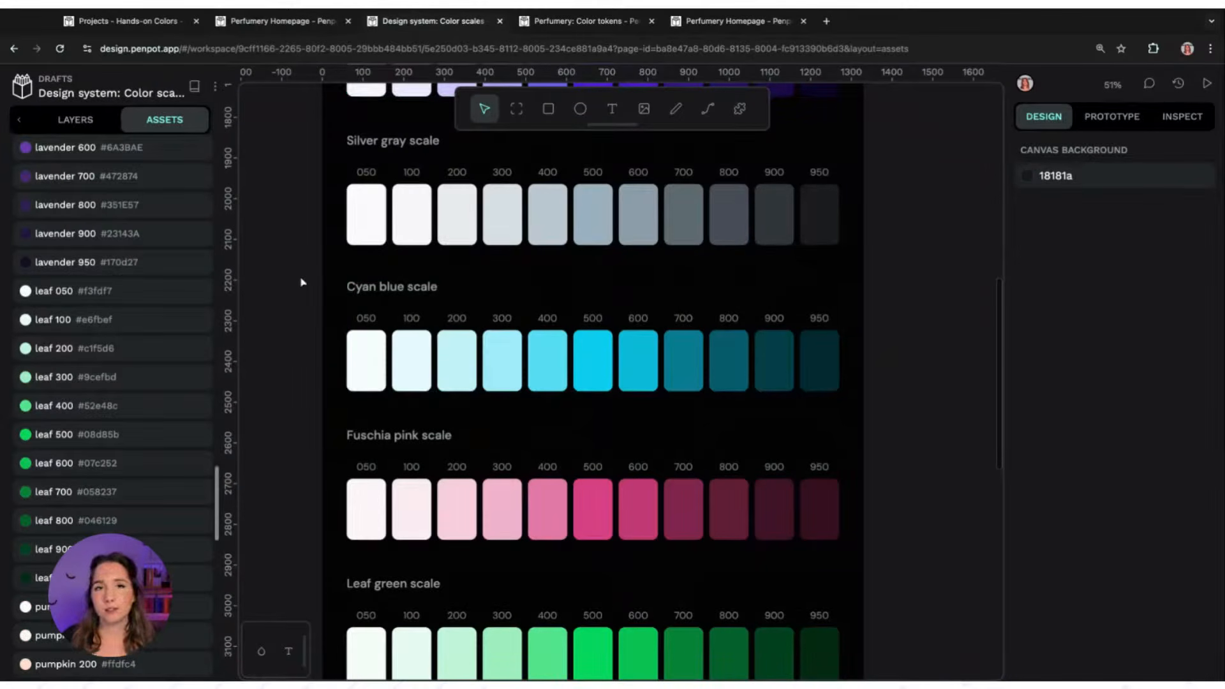
{"action": "scroll", "coordinate": [300, 294], "scroll_direction": "up", "scroll_amount": 5}
{"action": "scroll", "coordinate": [294, 292], "scroll_direction": "up", "scroll_amount": 3}
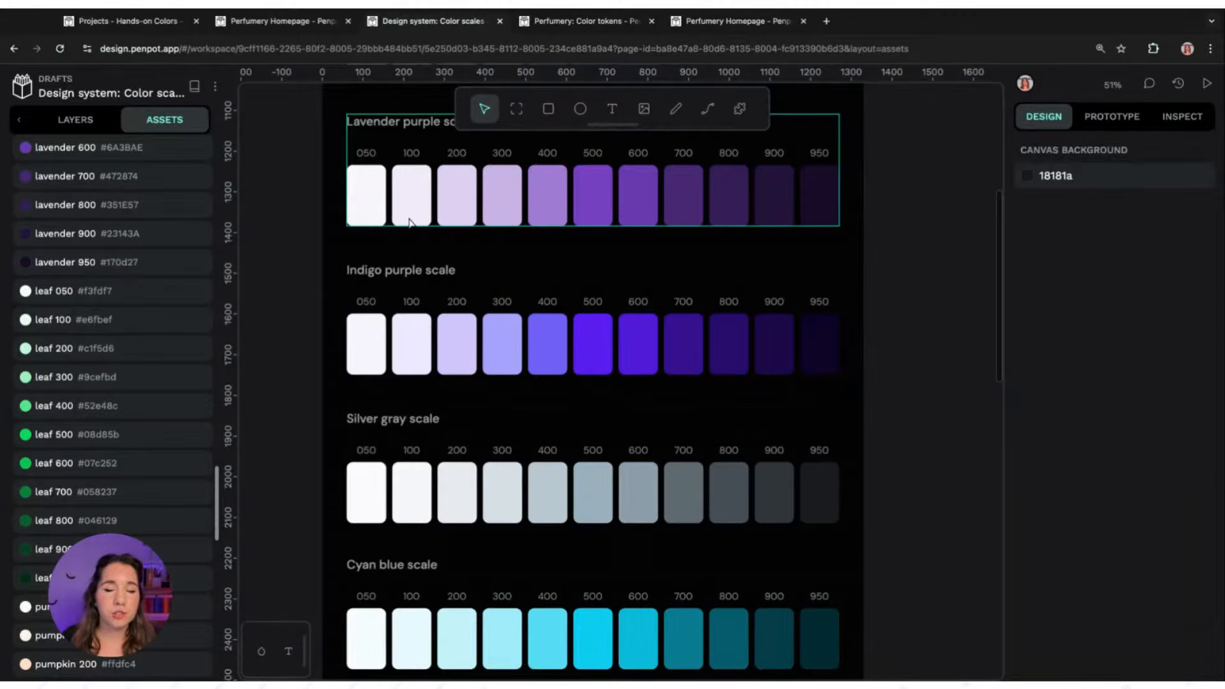
{"action": "scroll", "coordinate": [420, 221], "scroll_direction": "up", "scroll_amount": 1}
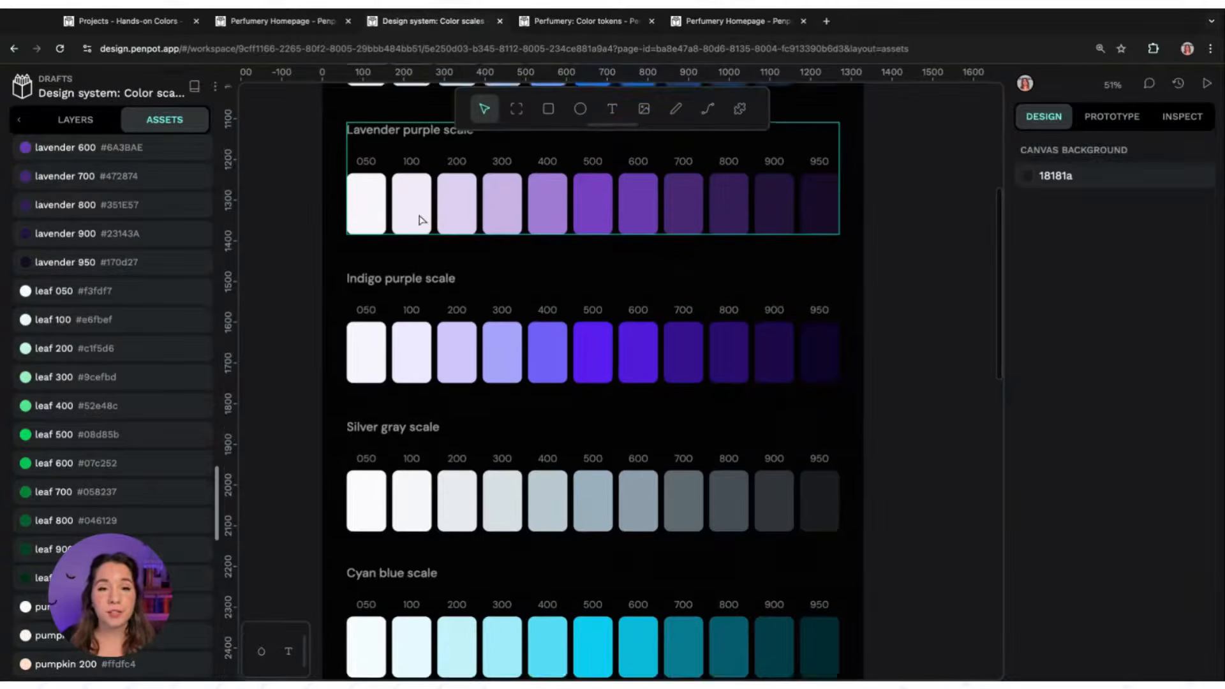
{"action": "scroll", "coordinate": [408, 222], "scroll_direction": "up", "scroll_amount": 1}
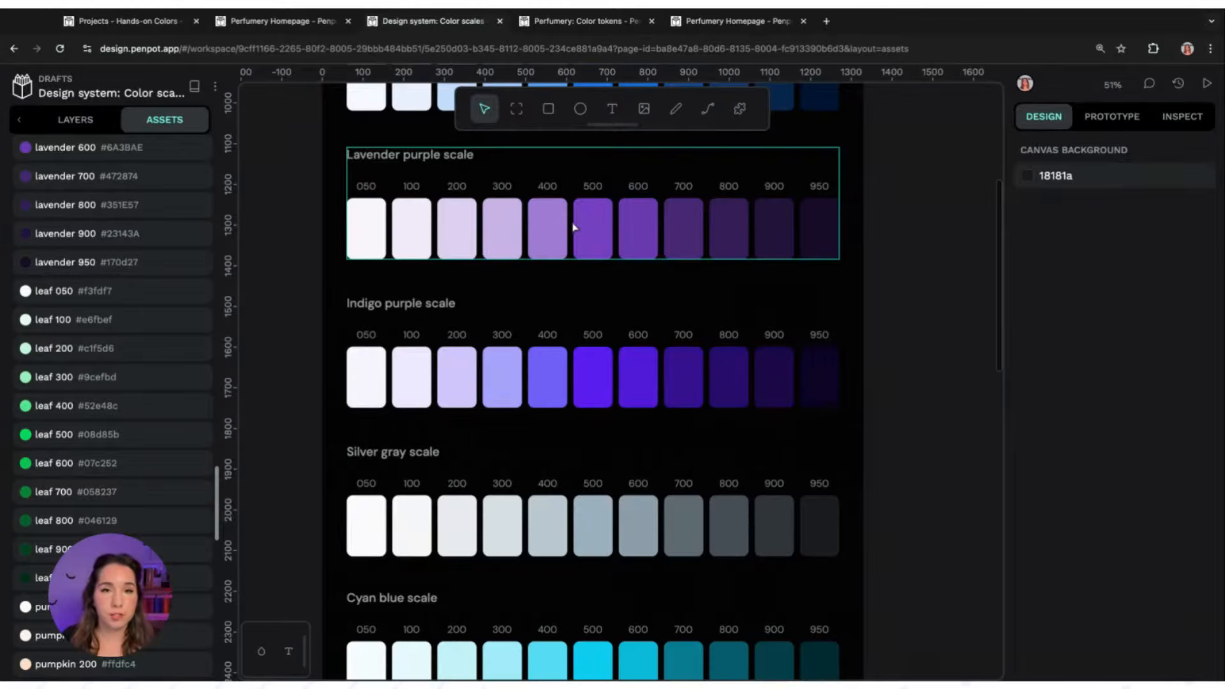
{"action": "scroll", "coordinate": [560, 227], "scroll_direction": "up", "scroll_amount": 1}
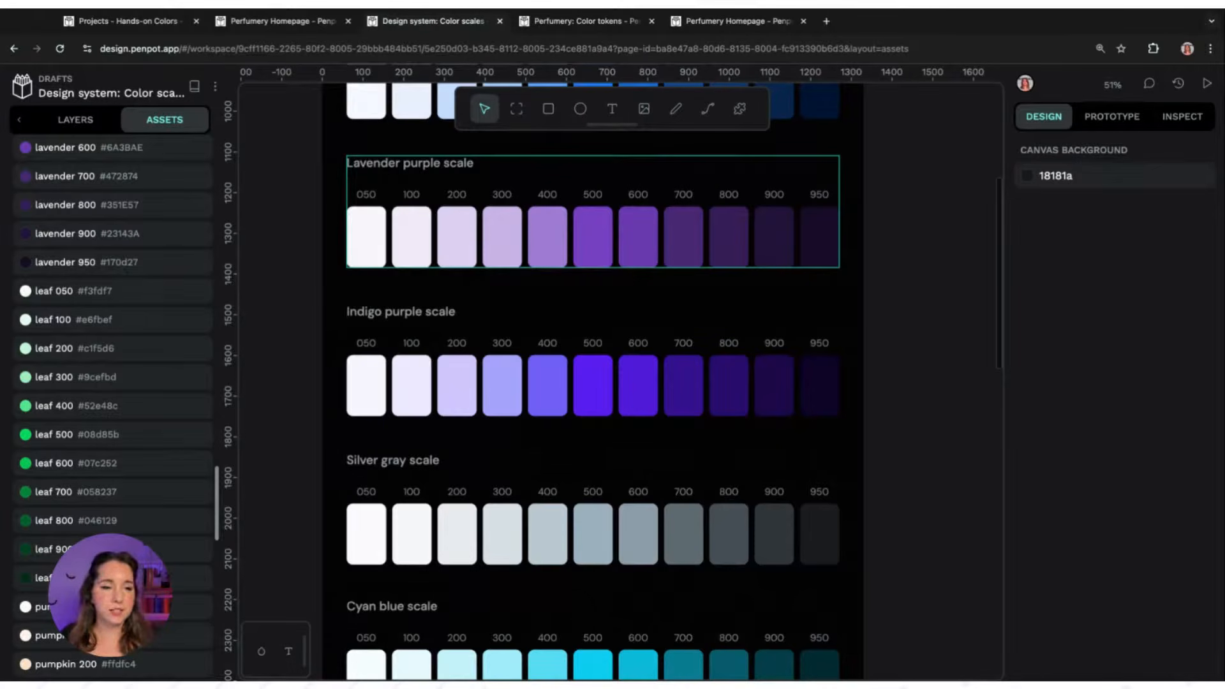
{"action": "scroll", "coordinate": [150, 450], "scroll_direction": "up", "scroll_amount": 3}
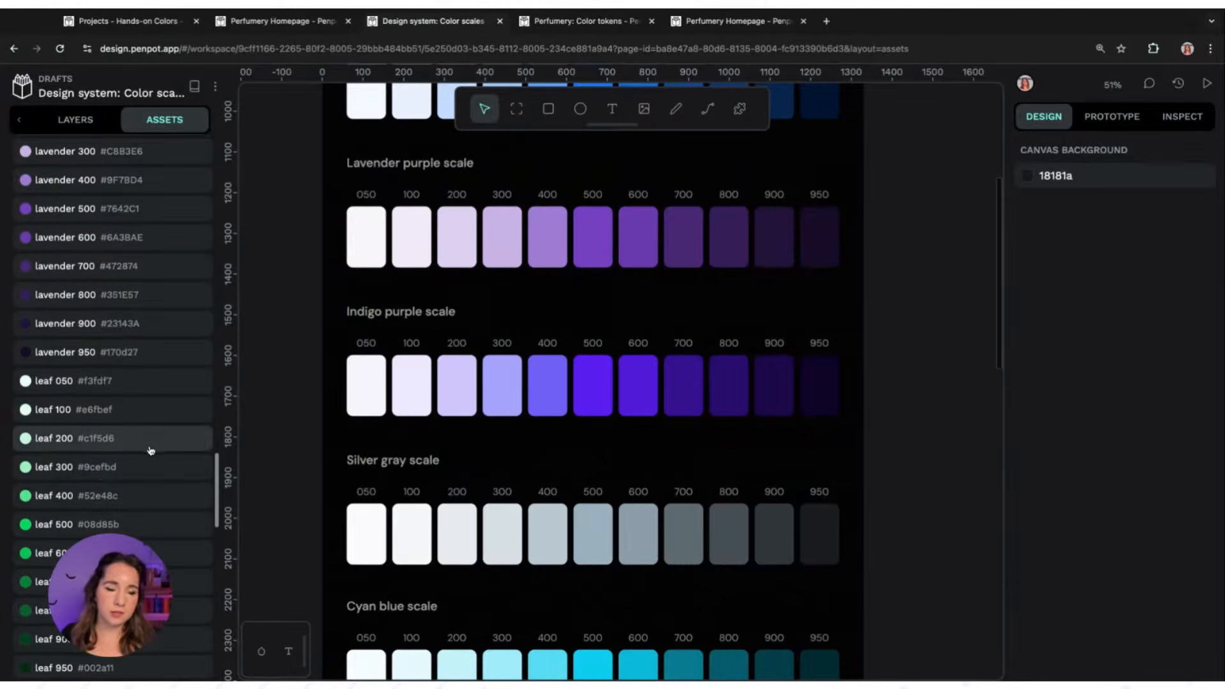
{"action": "scroll", "coordinate": [153, 454], "scroll_direction": "up", "scroll_amount": 5}
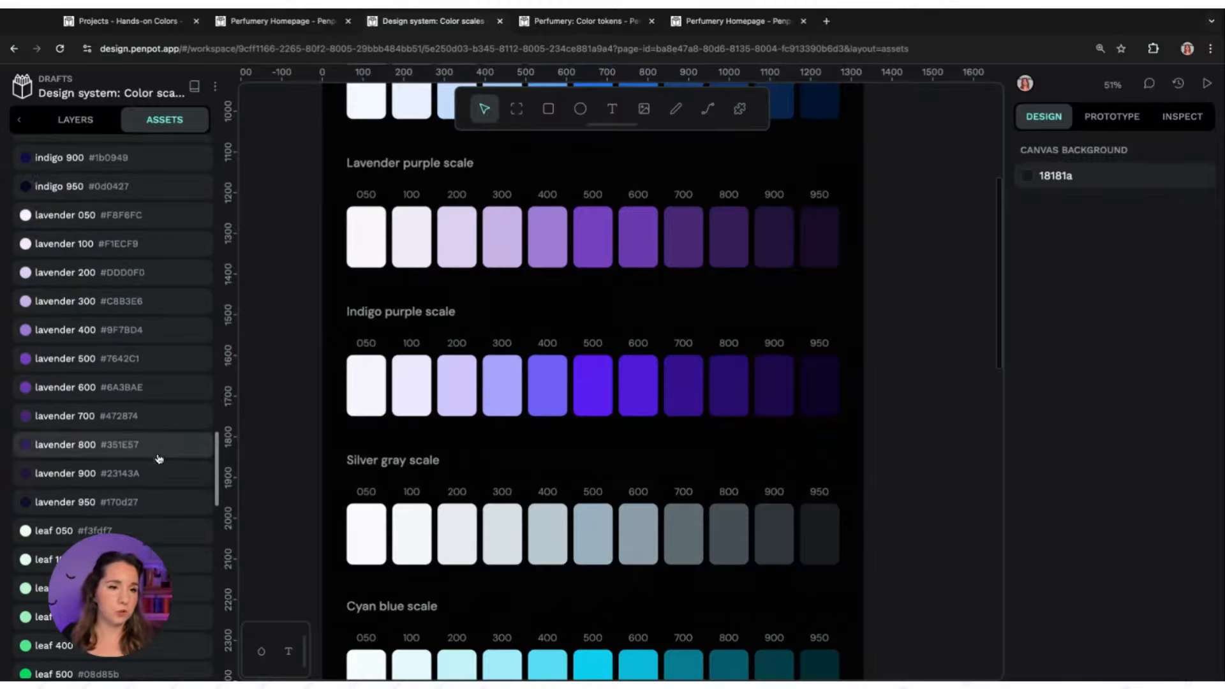
{"action": "left_click_drag", "start_coordinate": [216, 466], "coordinate": [201, 194]}
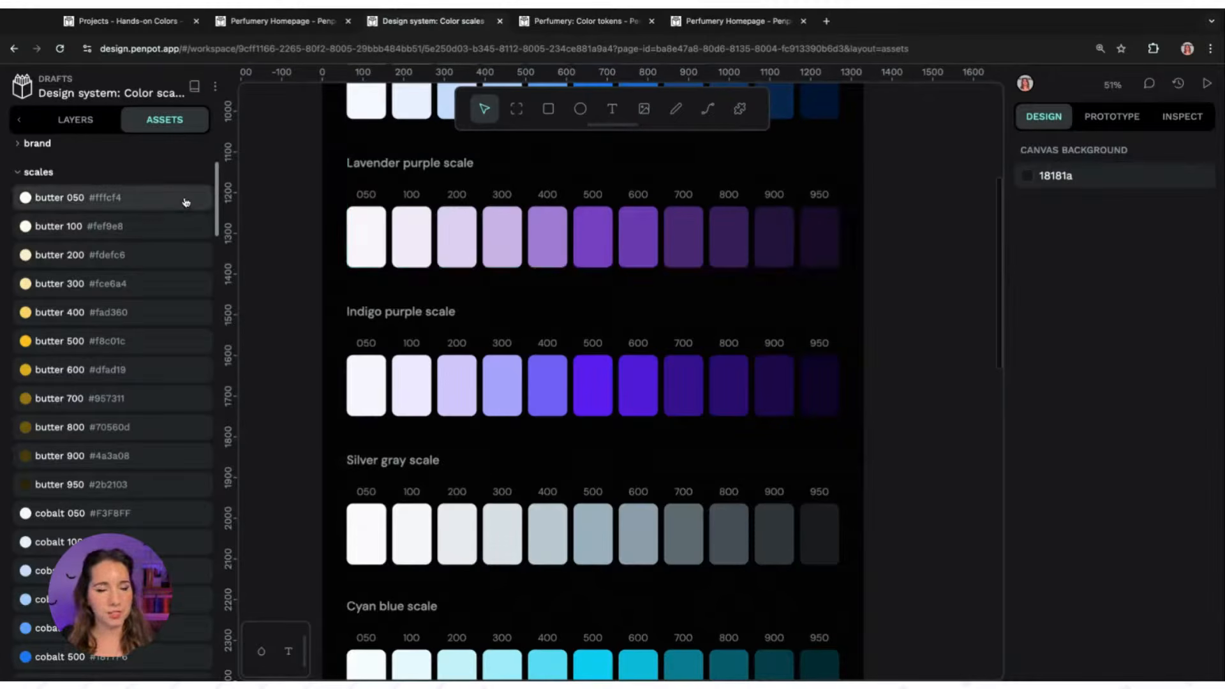
Add a new page to the colour scales file and name it Swatches
{"action": "scroll", "coordinate": [217, 188], "scroll_direction": "up", "scroll_amount": 5}
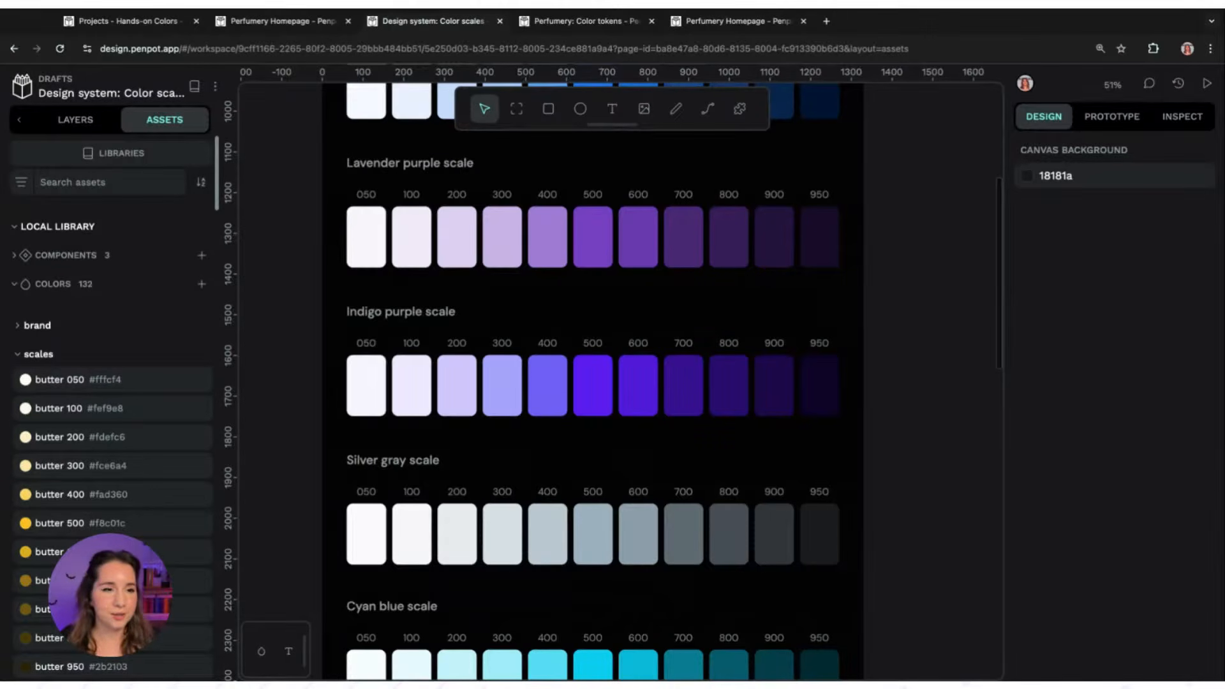
{"action": "left_click", "coordinate": [67, 128]}
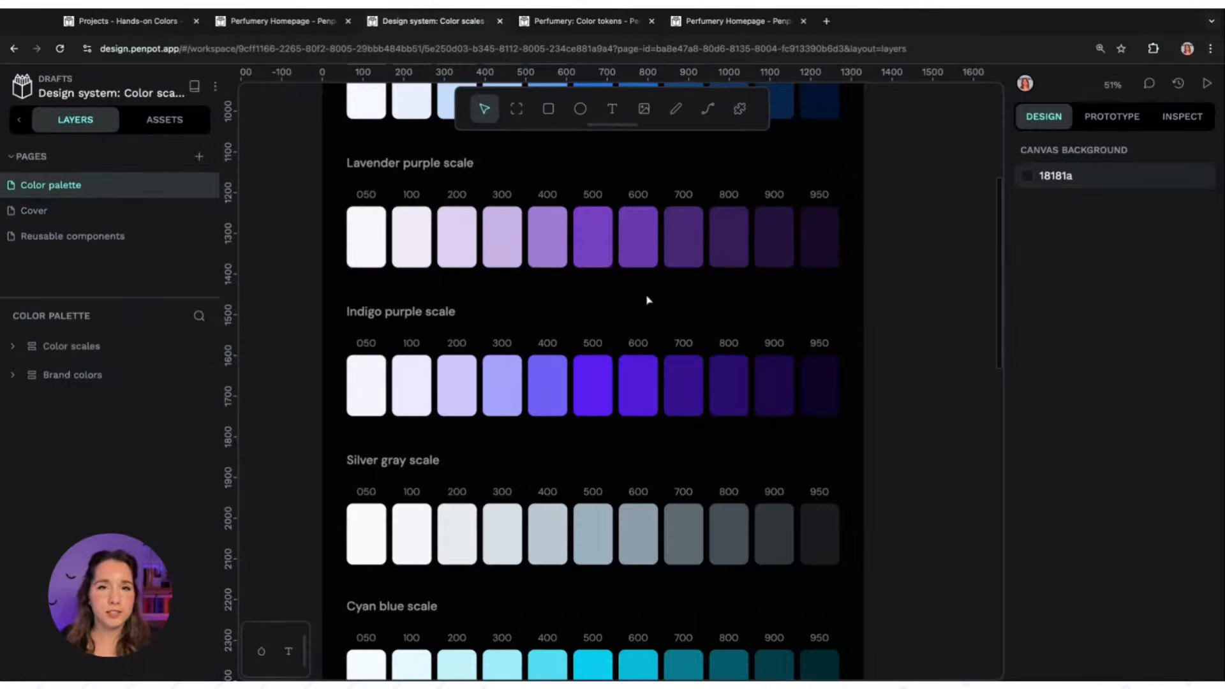
{"action": "left_click", "coordinate": [199, 156]}
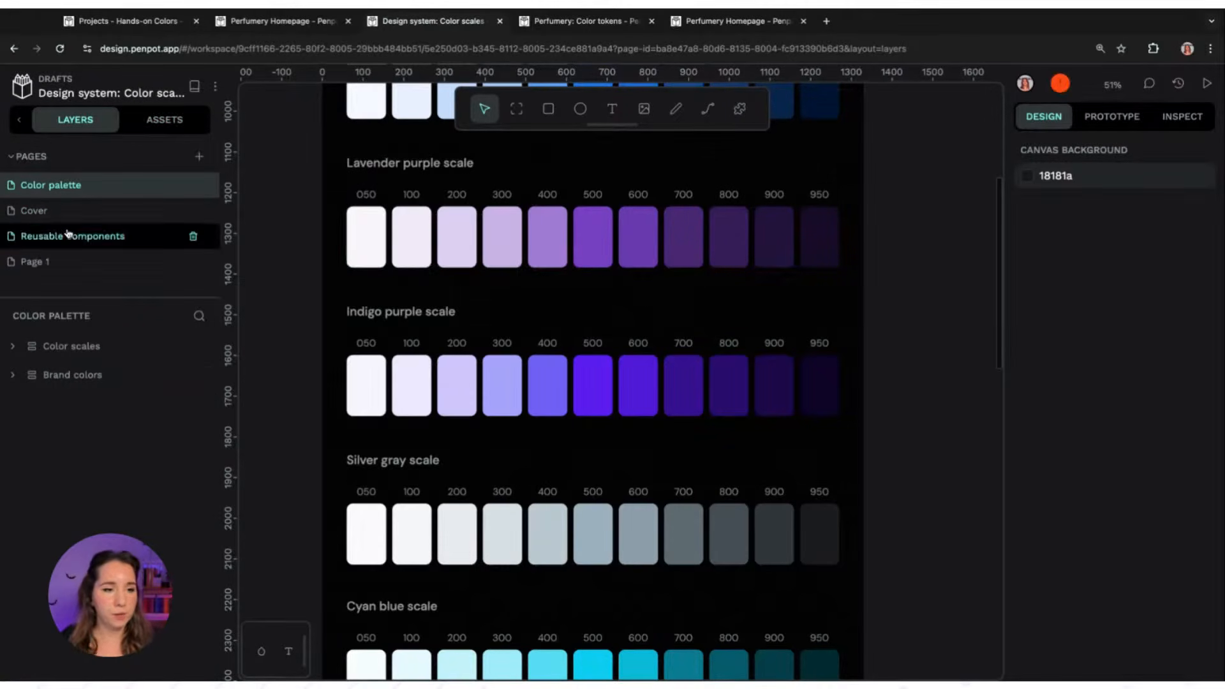
{"action": "double_click", "coordinate": [56, 263]}
{"action": "type", "text": "Swatches"}
{"action": "key", "text": "Return"}
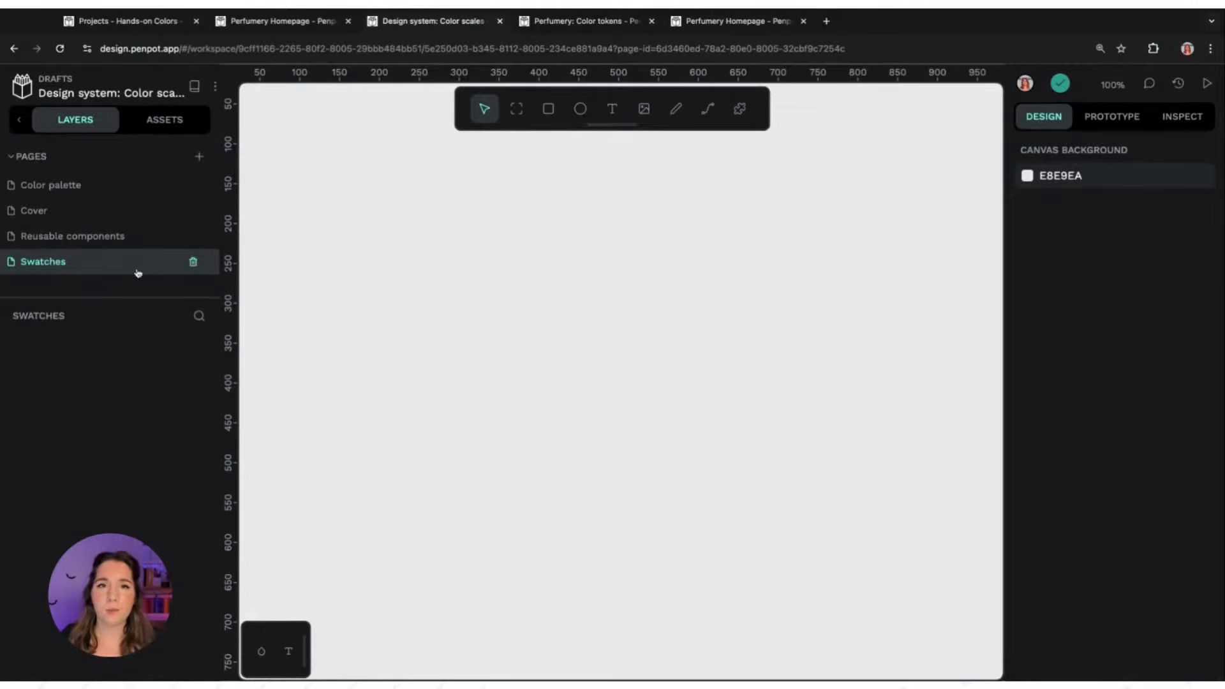
Generate a palette board of all local library colours on the Swatches page with the Create Palette from library plugin
{"action": "left_click", "coordinate": [742, 109]}
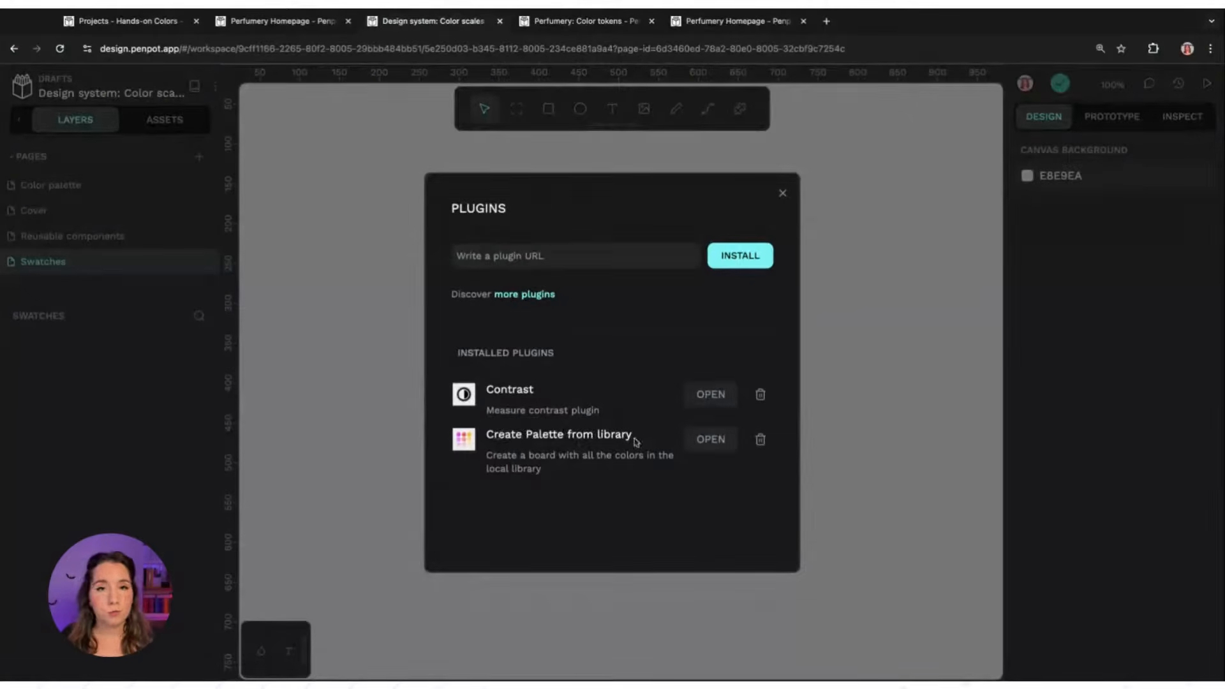
{"action": "left_click", "coordinate": [711, 441]}
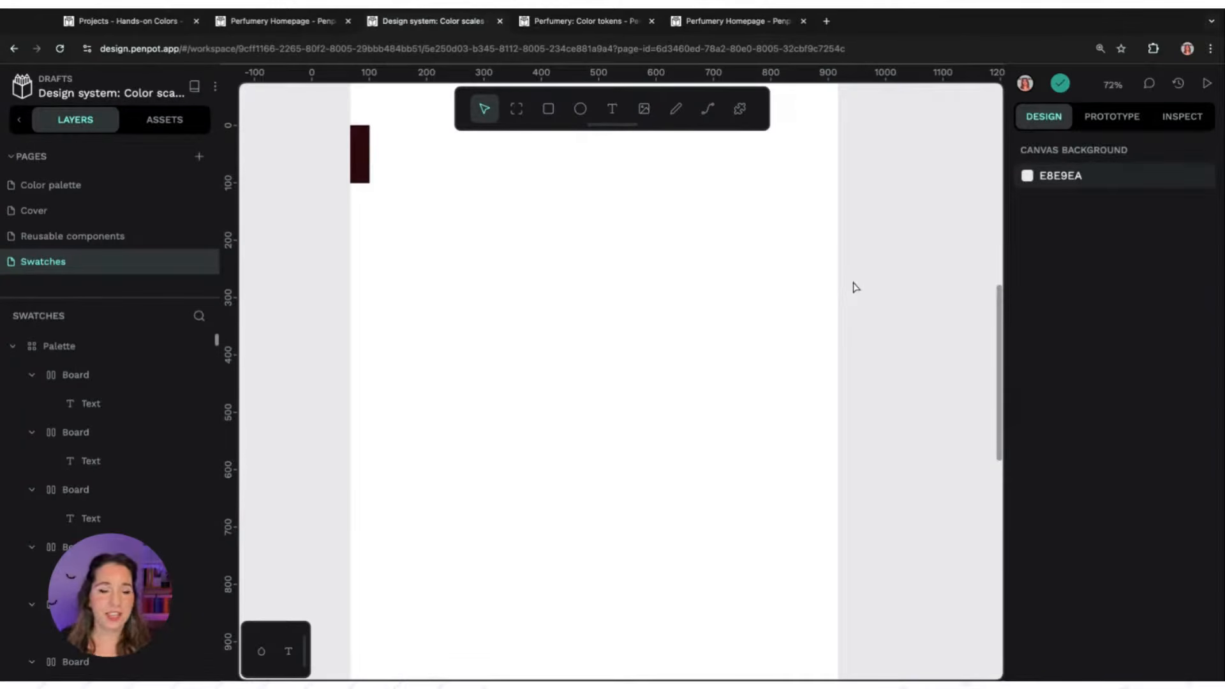
{"action": "scroll", "coordinate": [854, 287], "scroll_direction": "up", "scroll_amount": 1}
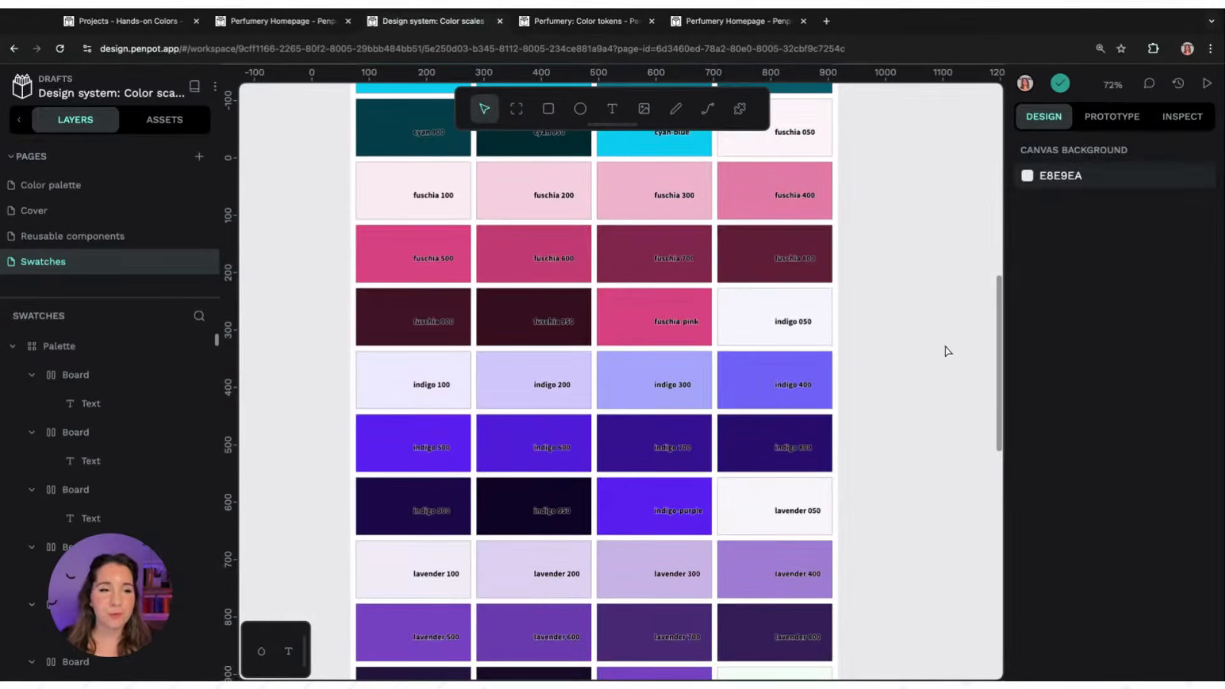
{"action": "scroll", "coordinate": [947, 351], "scroll_direction": "up", "scroll_amount": 1}
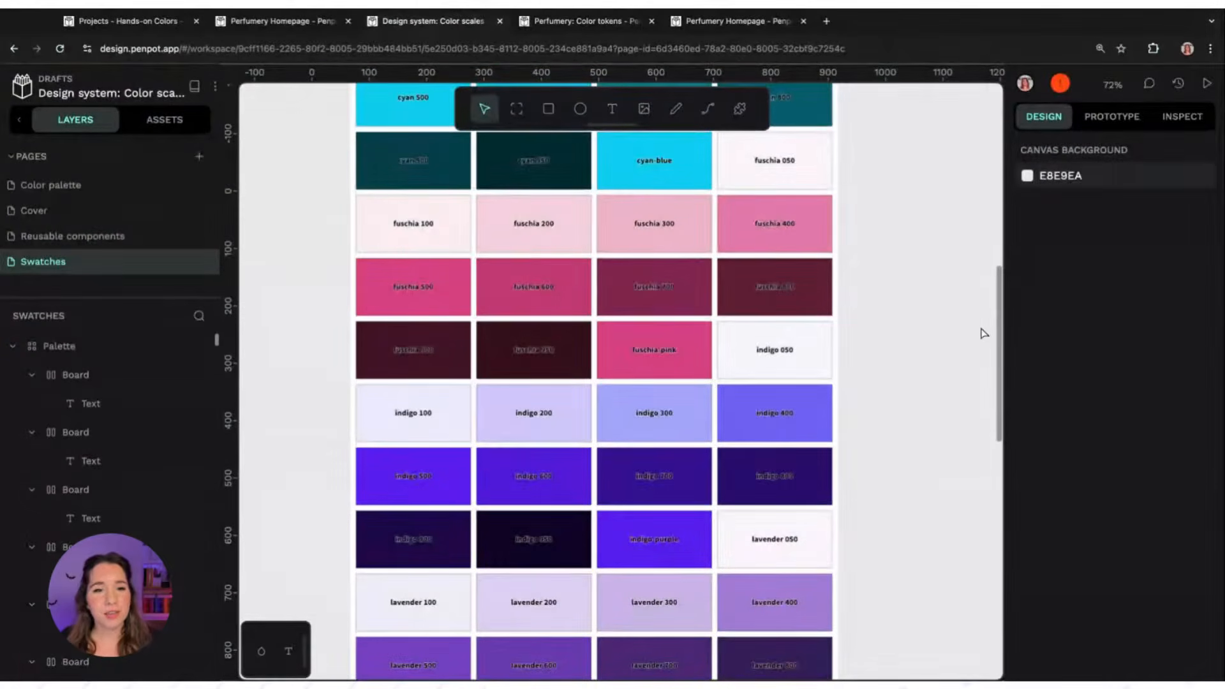
{"action": "scroll", "coordinate": [987, 332], "scroll_direction": "up", "scroll_amount": 7}
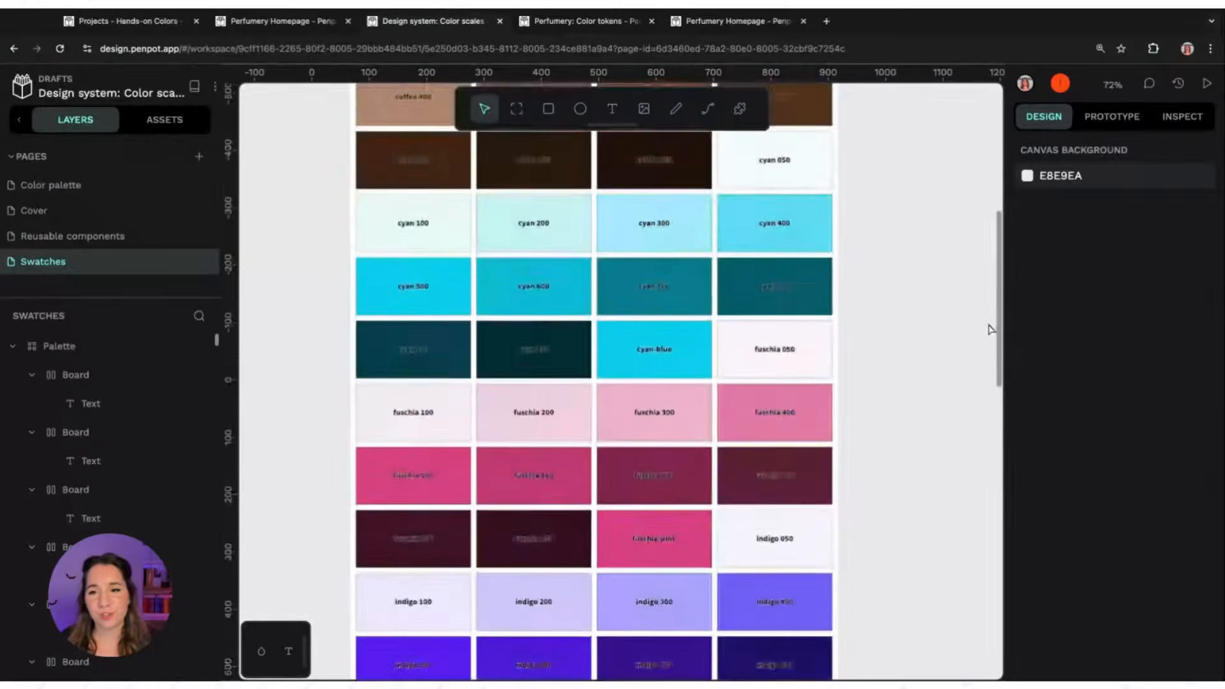
{"action": "scroll", "coordinate": [986, 332], "scroll_direction": "up", "scroll_amount": 5}
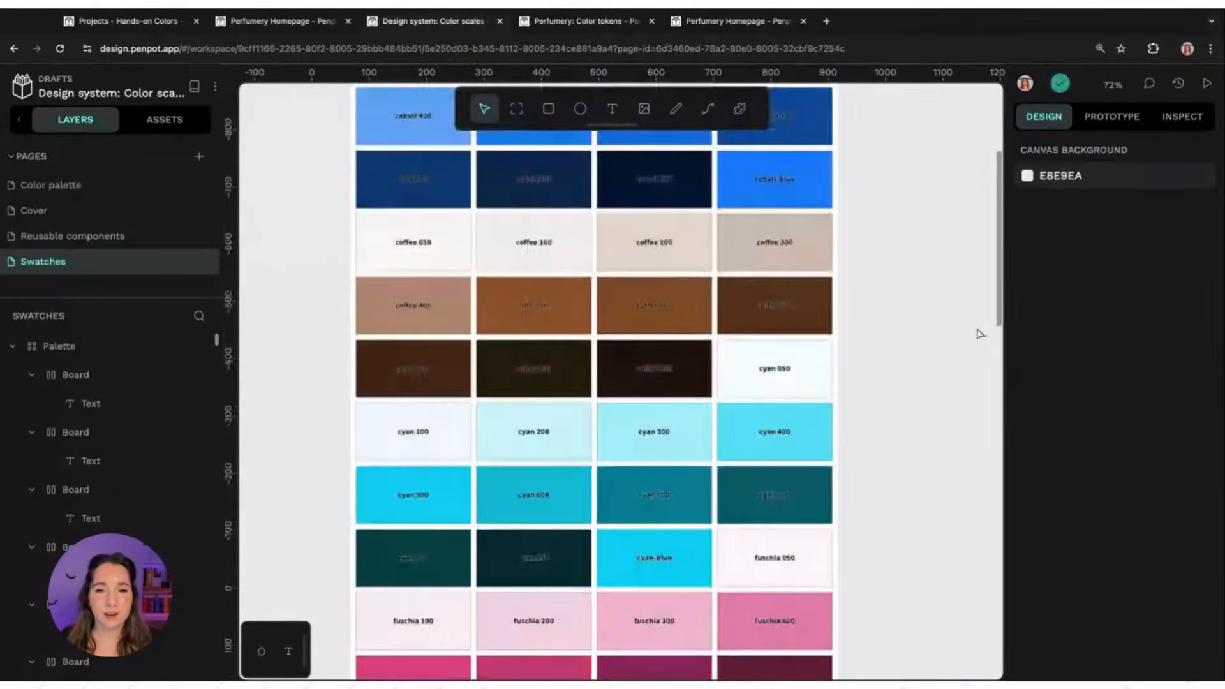
{"action": "scroll", "coordinate": [980, 333], "scroll_direction": "up", "scroll_amount": 12}
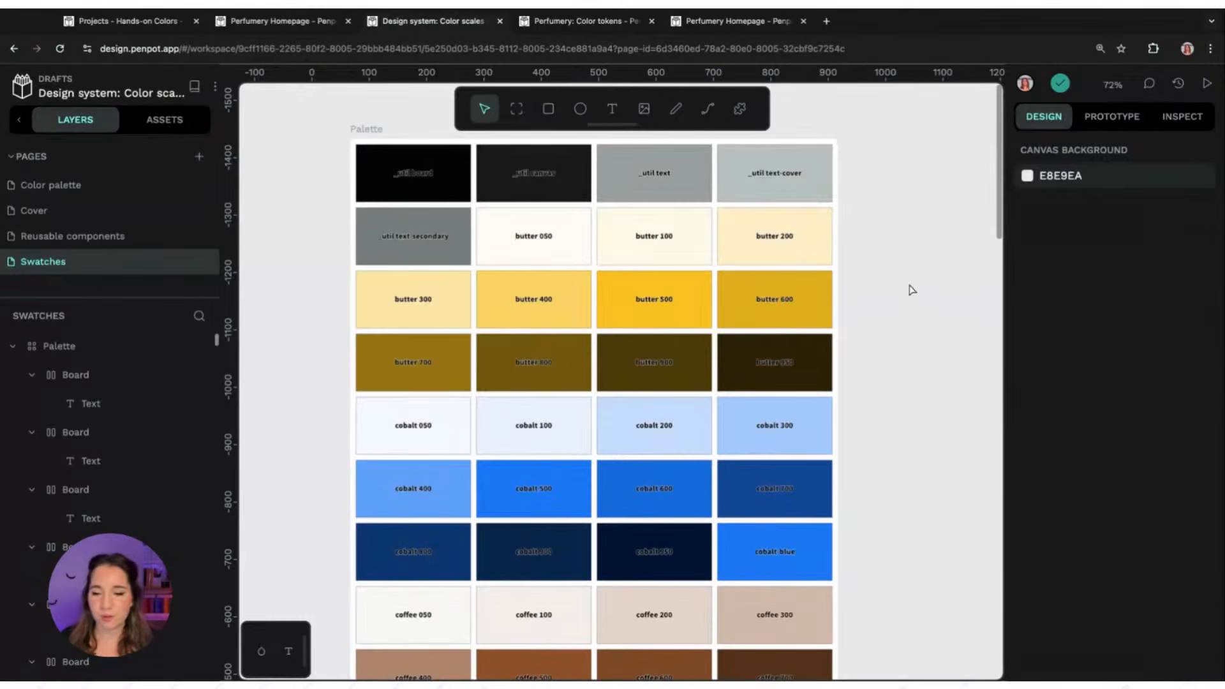
{"action": "scroll", "coordinate": [916, 304], "scroll_direction": "down", "scroll_amount": 2}
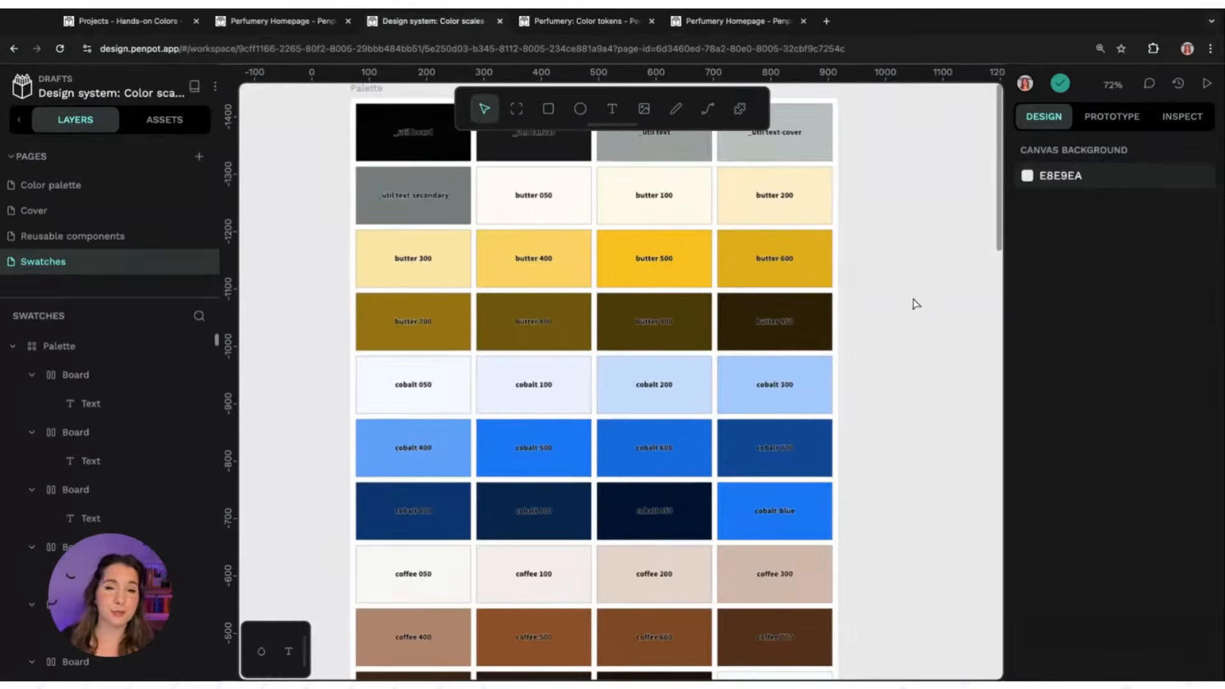
{"action": "scroll", "coordinate": [916, 304], "scroll_direction": "down", "scroll_amount": 2}
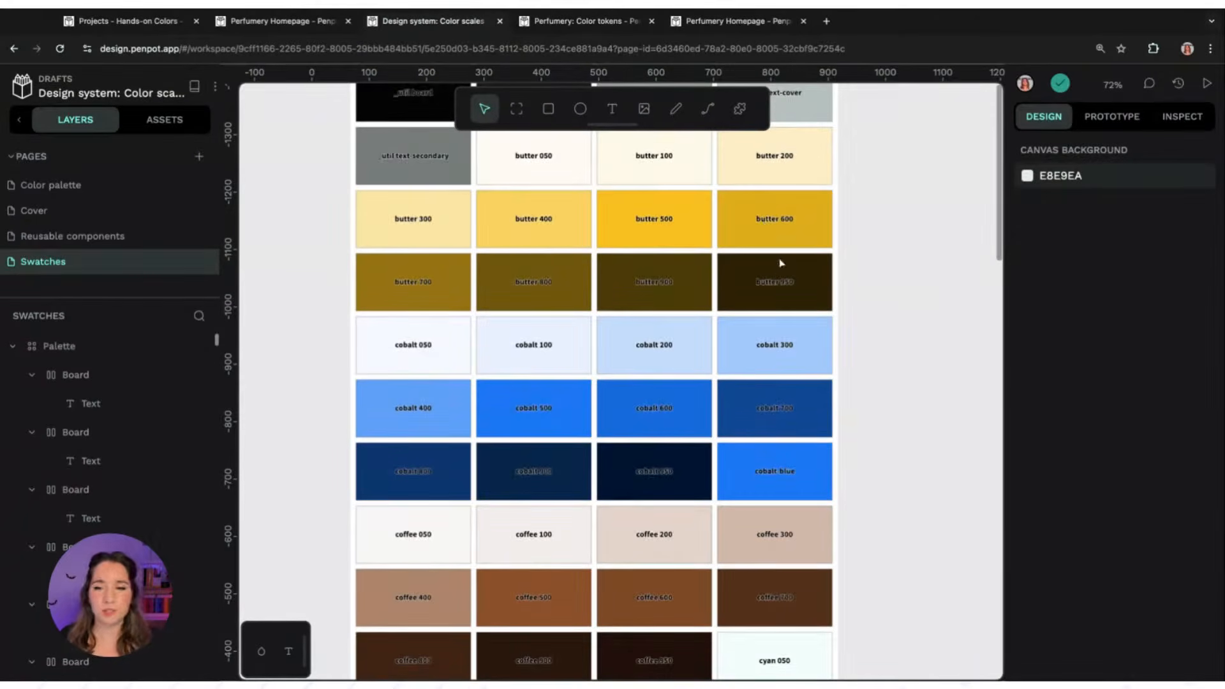